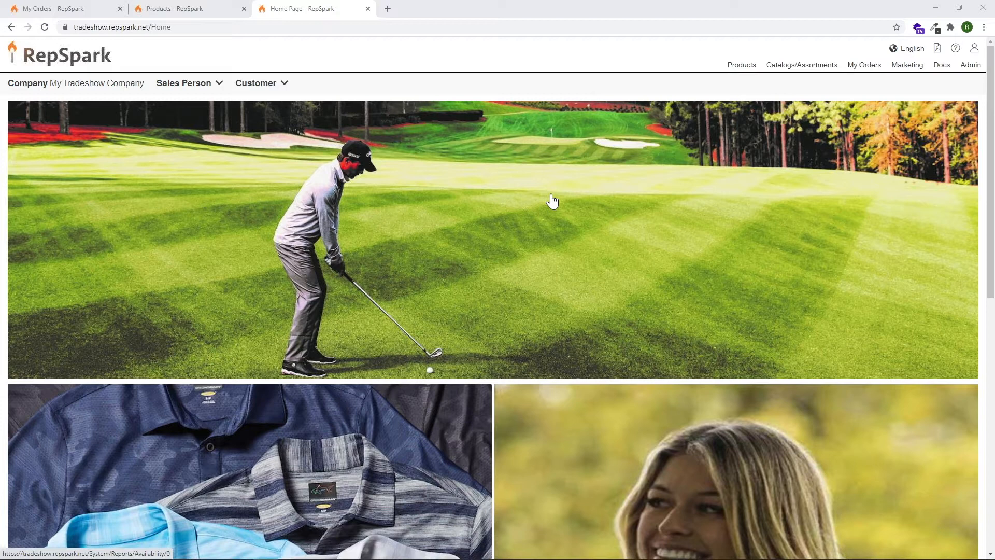
# - Preview the Demo Catalog and the Women's Collection linked from the home page images, closing both previews again
pyautogui.scroll(-1, 477, 235)
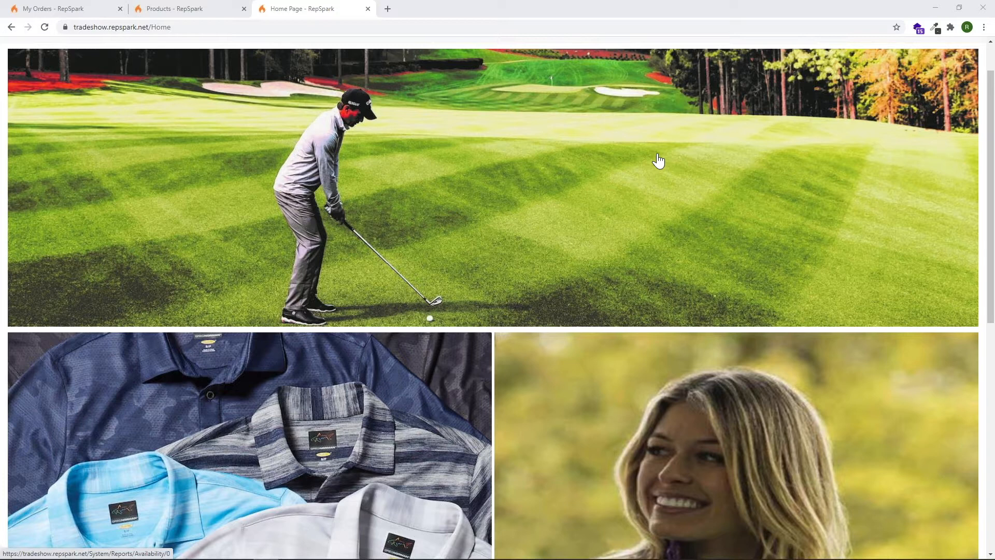
pyautogui.scroll(1, 519, 239)
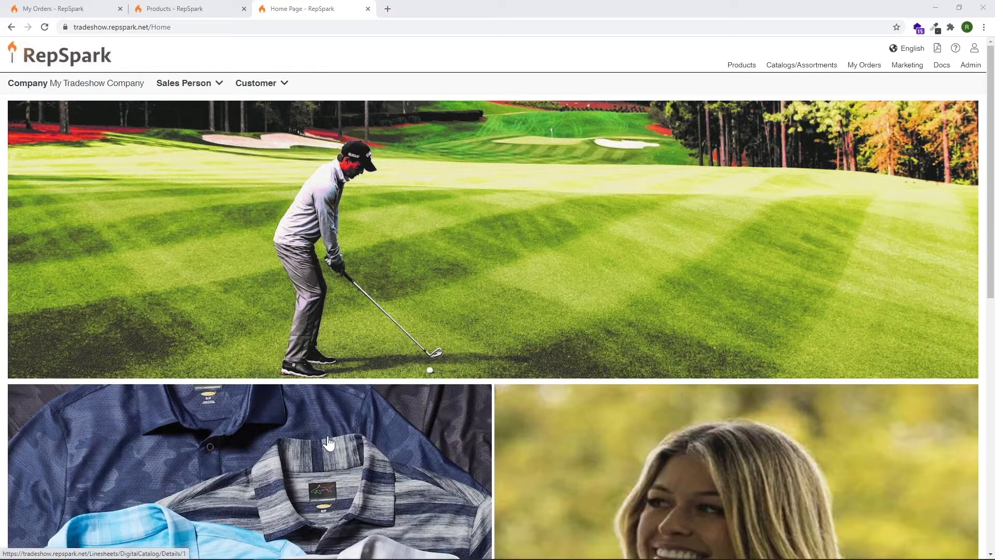
pyautogui.click(327, 455)
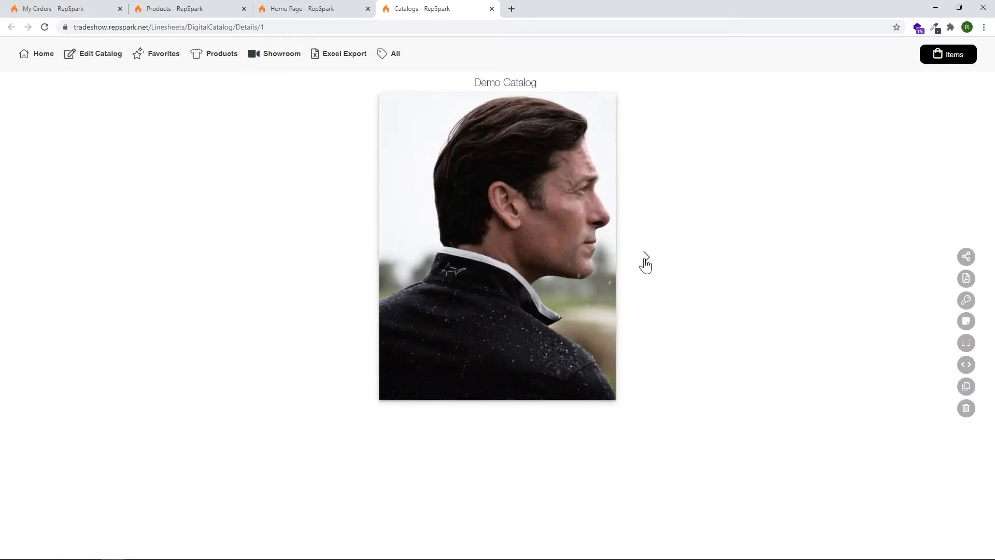
pyautogui.click(322, 8)
pyautogui.middleClick(692, 462)
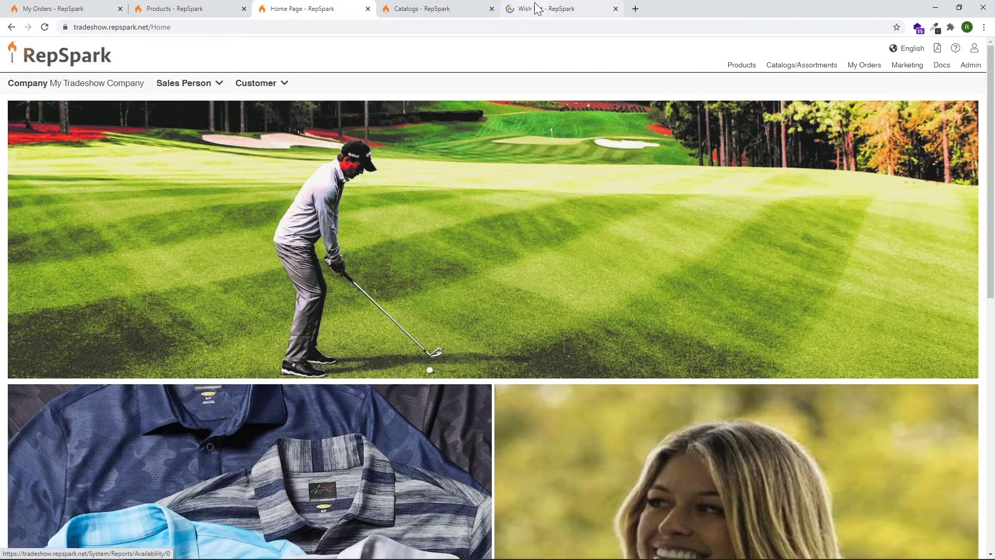
pyautogui.click(533, 9)
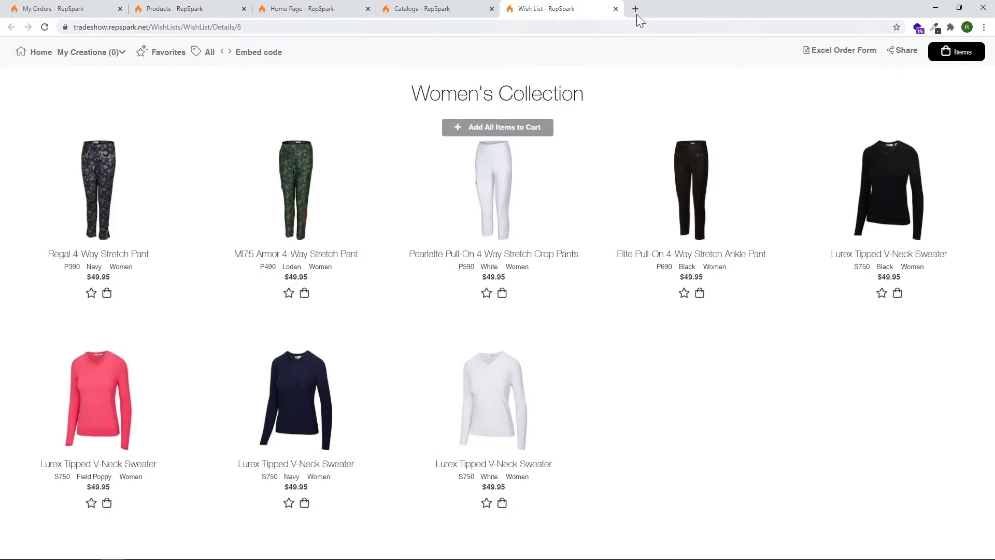
pyautogui.click(616, 8)
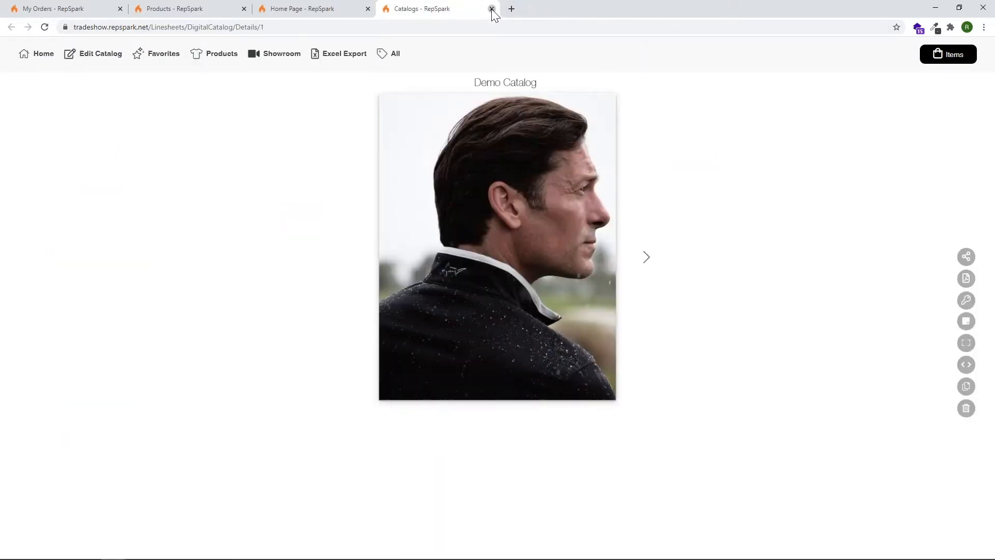
pyautogui.click(492, 8)
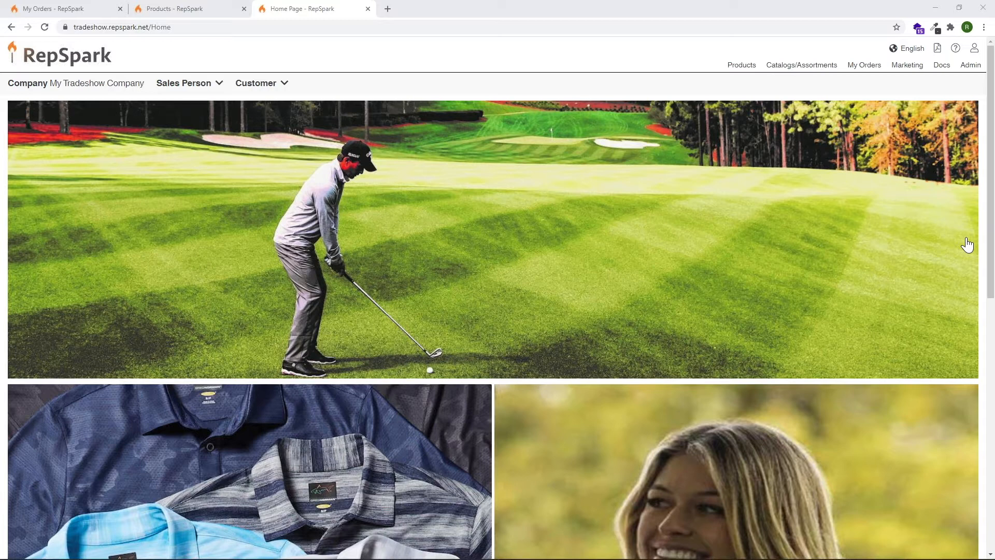
# - Open the Products page and browse the product grid
pyautogui.click(739, 67)
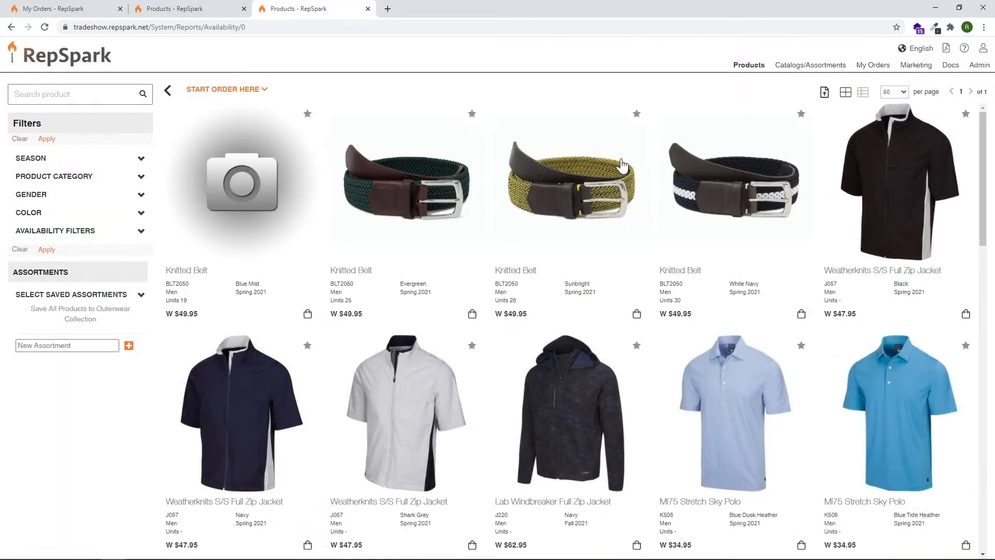
pyautogui.scroll(-1, 884, 231)
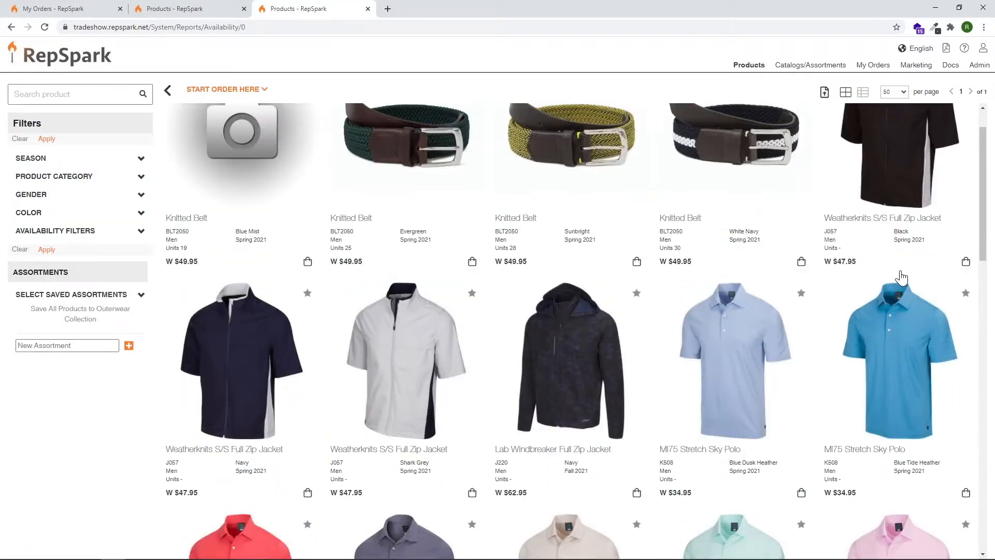
pyautogui.scroll(1, 416, 234)
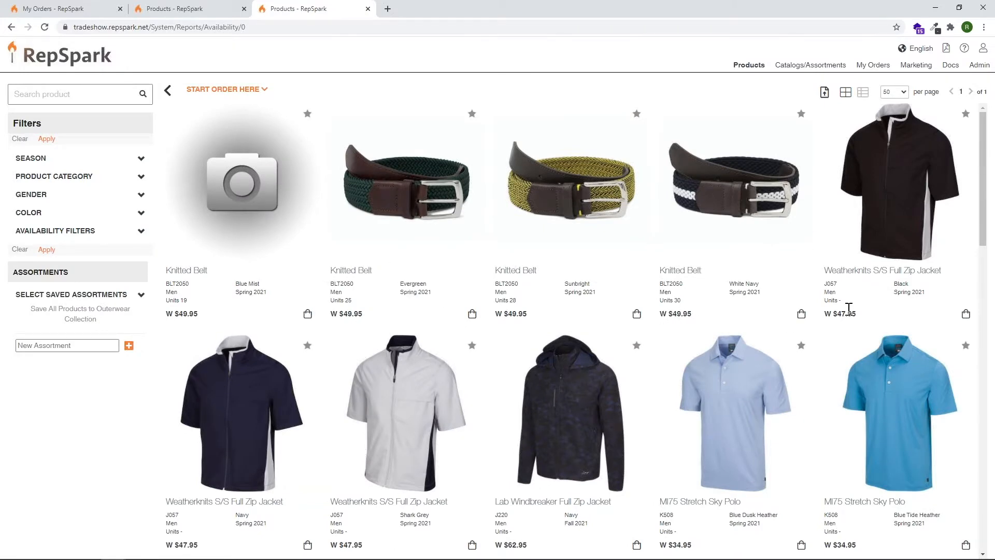
pyautogui.scroll(-2, 824, 200)
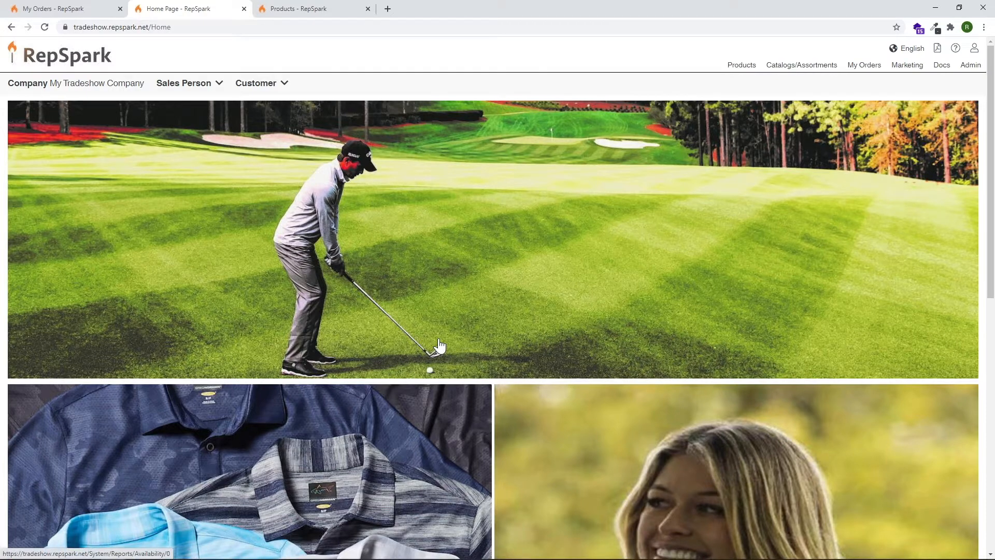
pyautogui.scroll(-3, 438, 346)
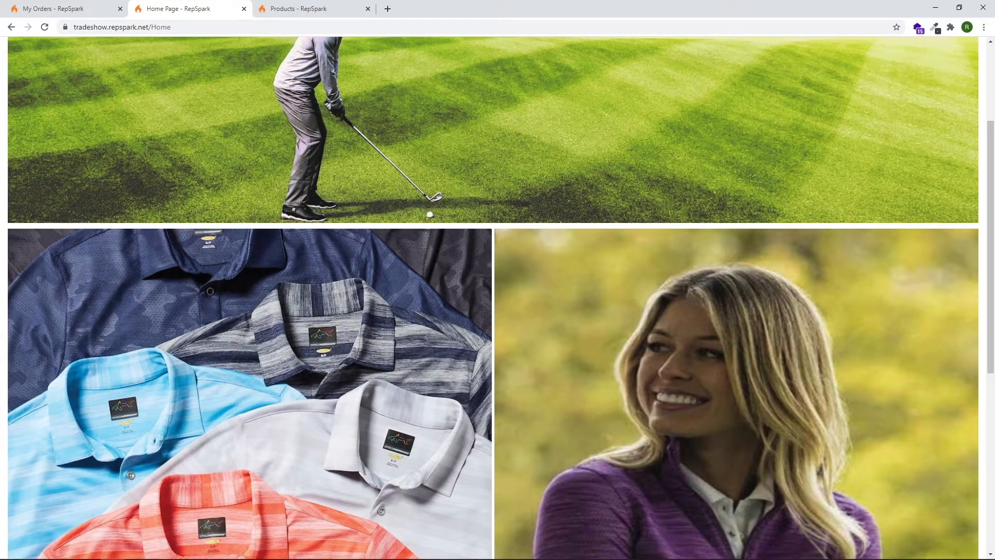
pyautogui.scroll(3, 679, 164)
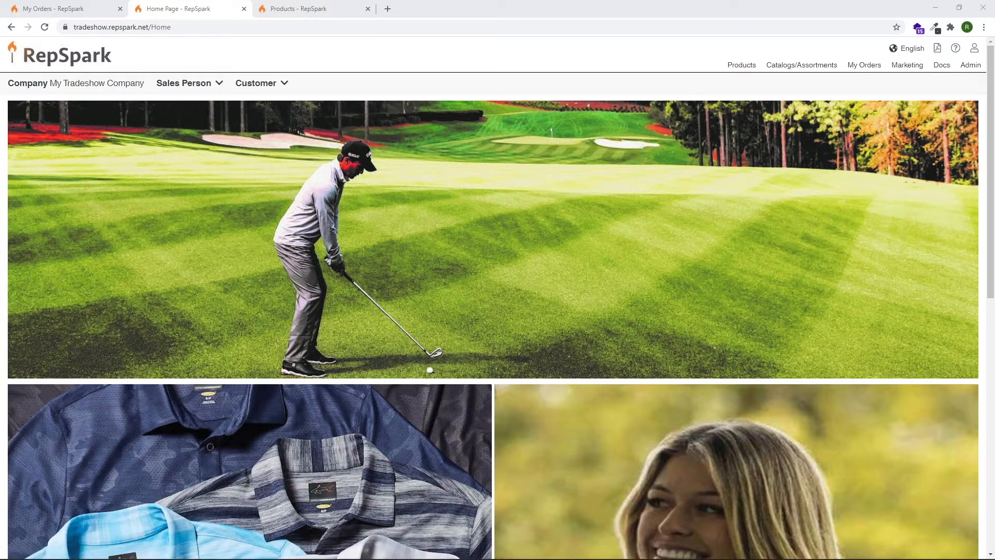
pyautogui.click(266, 559)
pyautogui.click(113, 559)
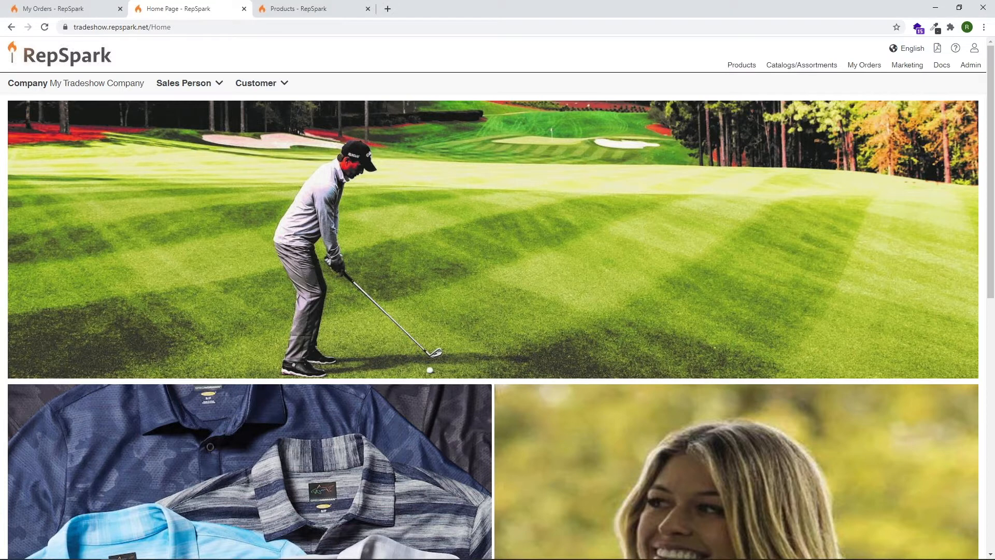
pyautogui.press('super+d')
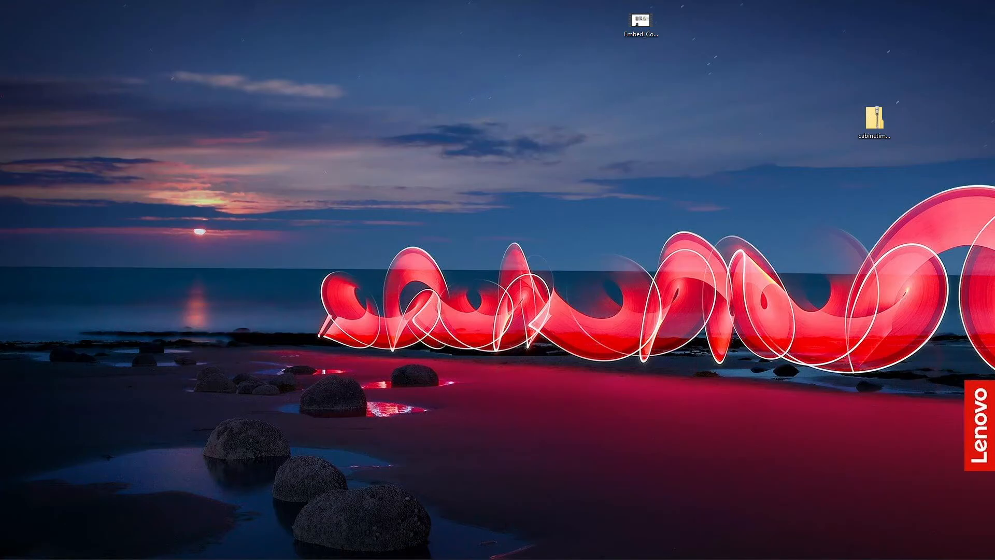
pyautogui.click(114, 558)
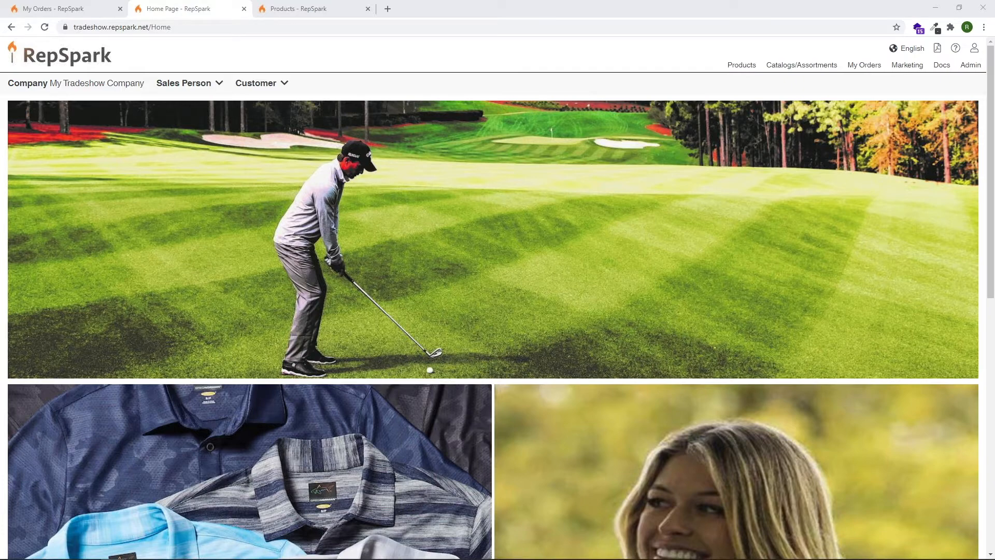
# - Bring the incognito browser window into view and log out of the RepSpark account there
pyautogui.moveTo(994, 156); pyautogui.dragTo(358, 2)
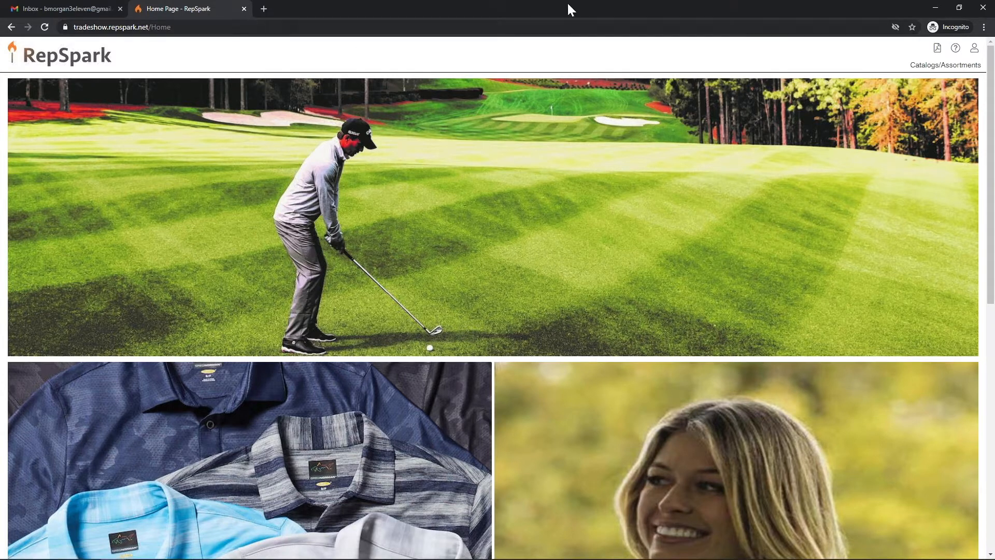
pyautogui.click(974, 47)
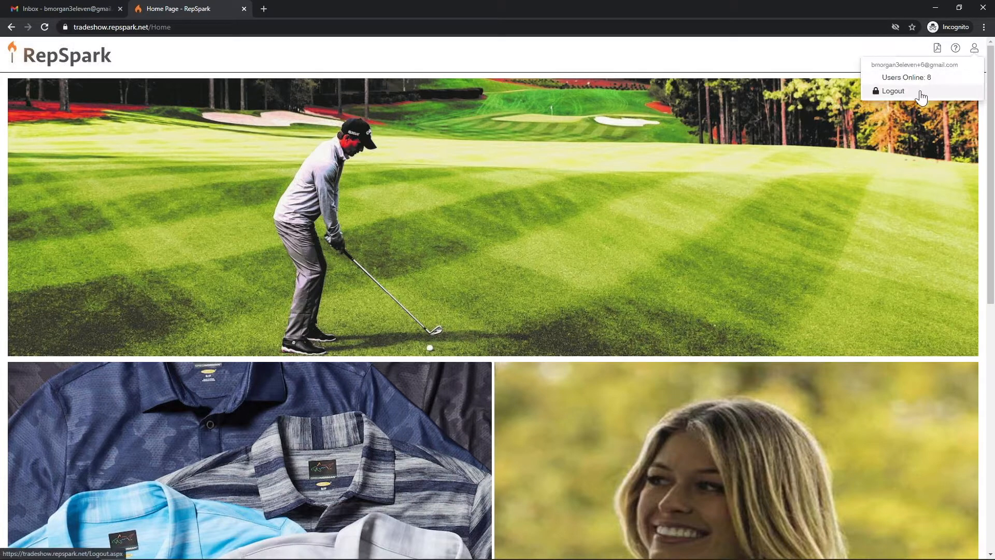
pyautogui.click(889, 89)
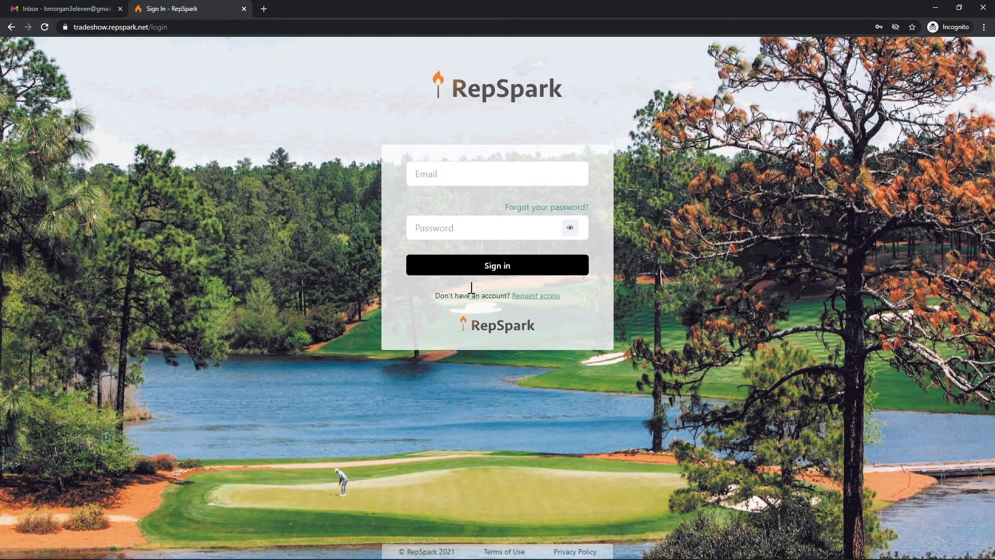
# - Load the public home page at tradeshow.repspark.net/home in place of the login page
pyautogui.click(200, 25)
pyautogui.click(200, 24)
pyautogui.press('BackSpace')
pyautogui.press('BackSpace')
pyautogui.press('BackSpace')
pyautogui.press('BackSpace')
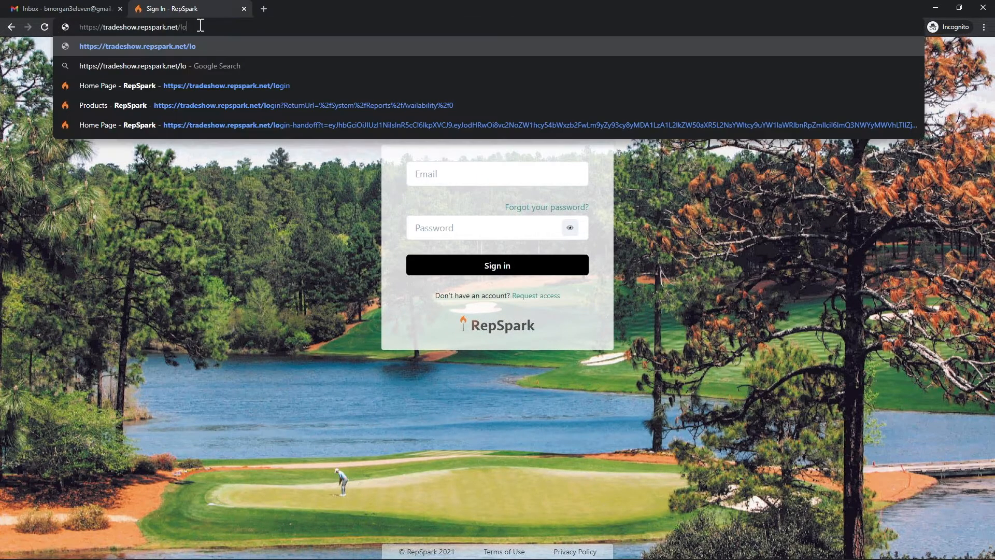
pyautogui.press('BackSpace')
pyautogui.write('home')
pyautogui.press('Return')
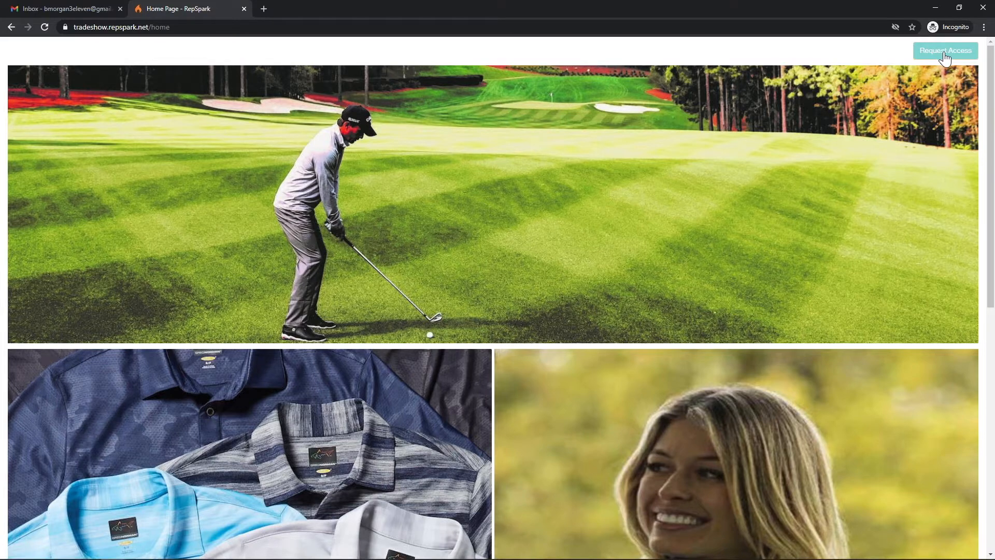
# - Try to open the collection linked from the purple-pullover image as a logged-out visitor, then close its tab
pyautogui.scroll(-4, 821, 138)
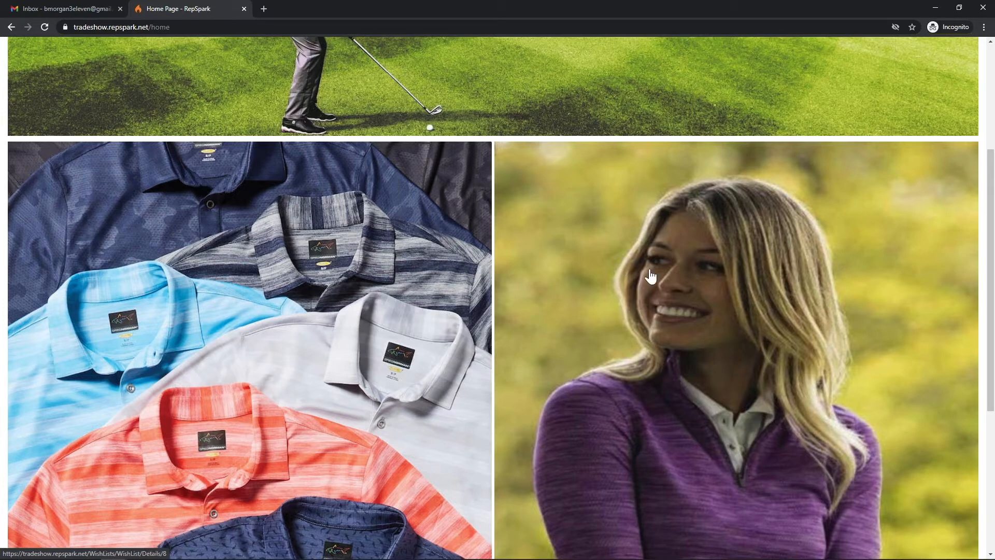
pyautogui.click(760, 394)
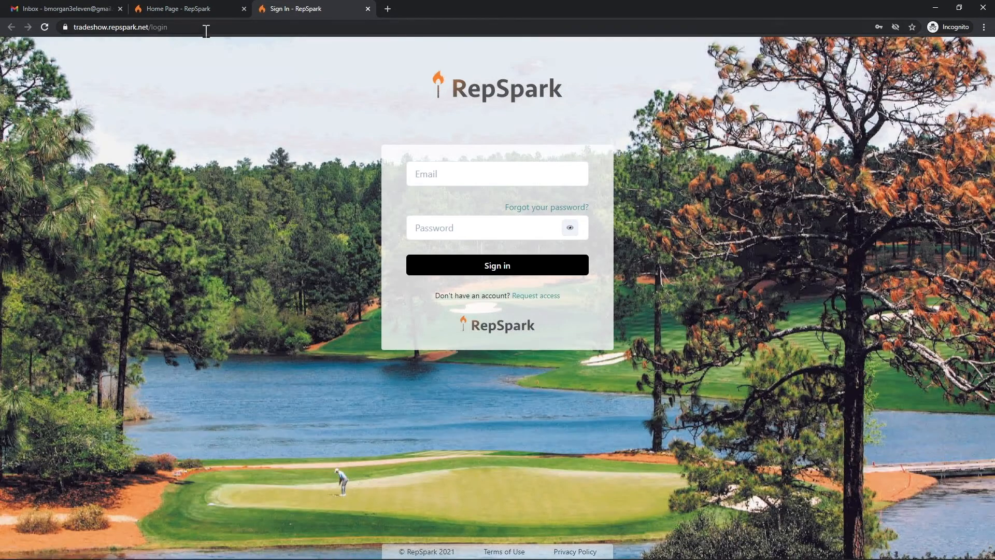
pyautogui.click(368, 8)
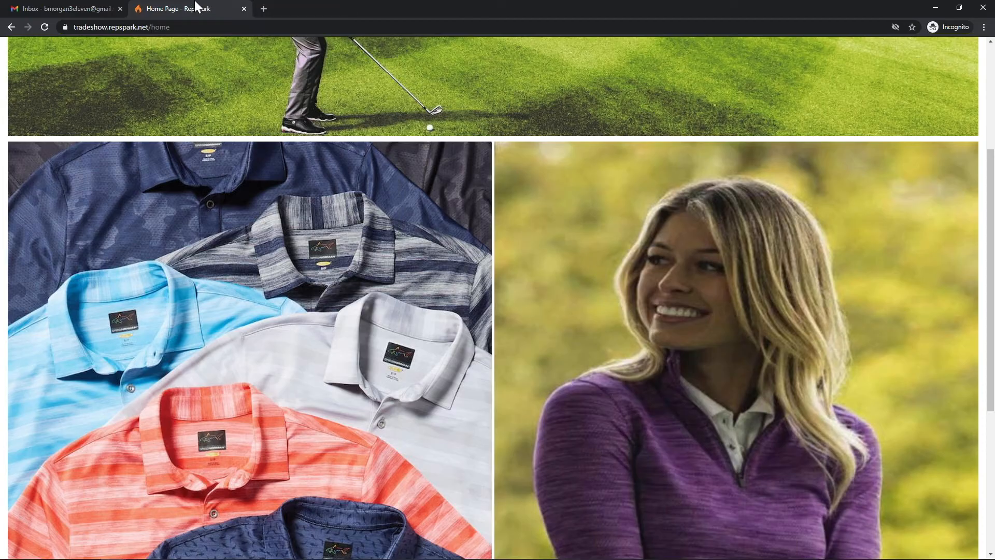
# - Open the Demo Catalog from the polo shirts image and try to favourite the white X-Lite 50 Solid Woven Polo
pyautogui.click(286, 381)
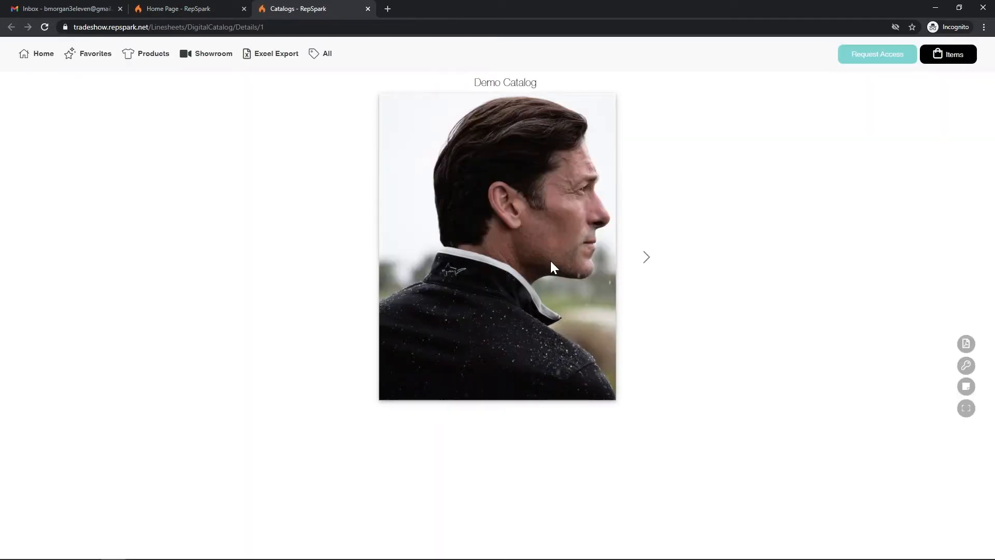
pyautogui.click(644, 259)
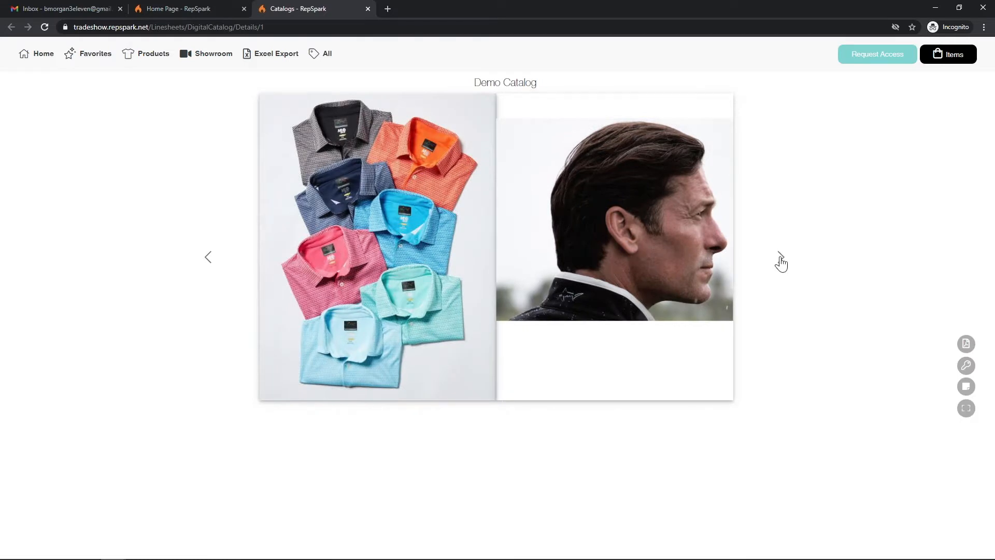
pyautogui.click(781, 258)
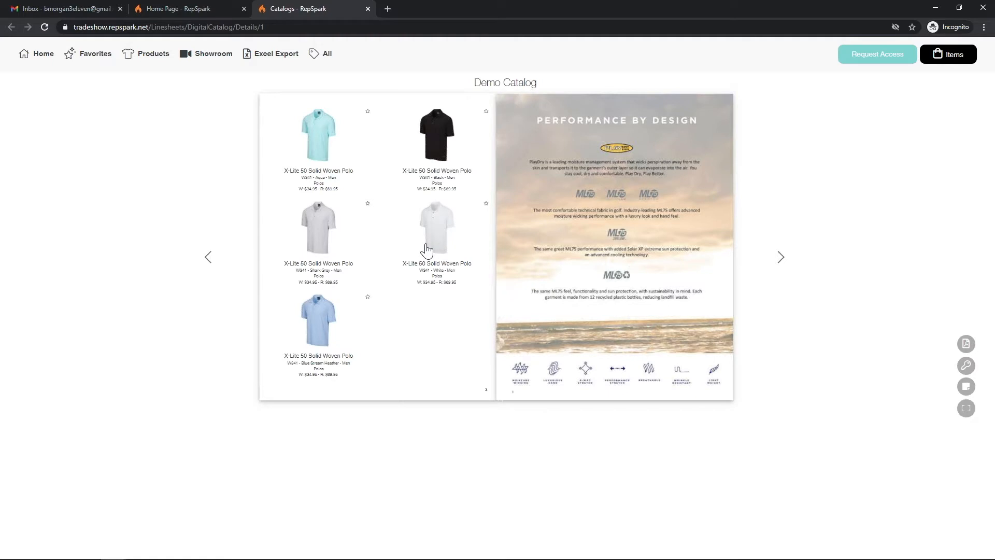
pyautogui.click(486, 203)
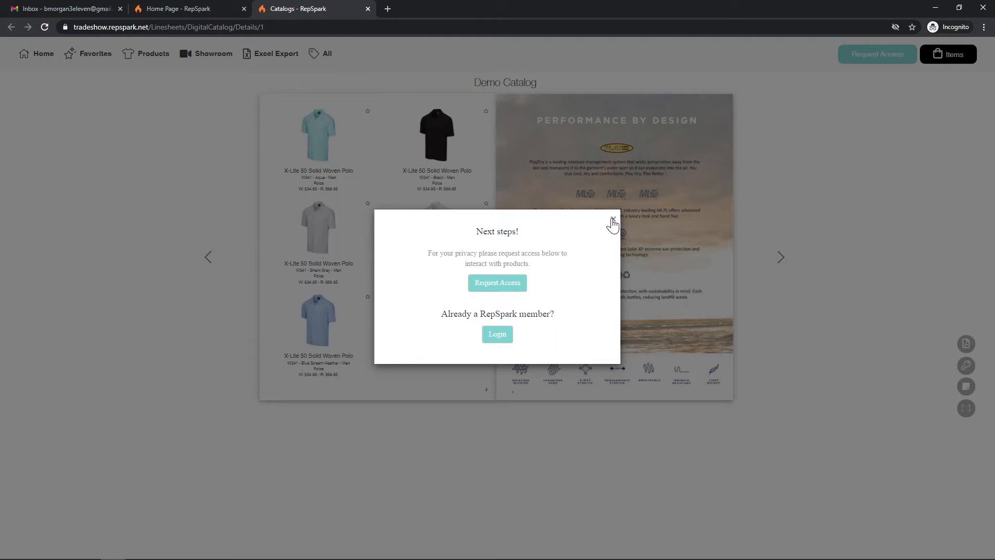
pyautogui.click(613, 219)
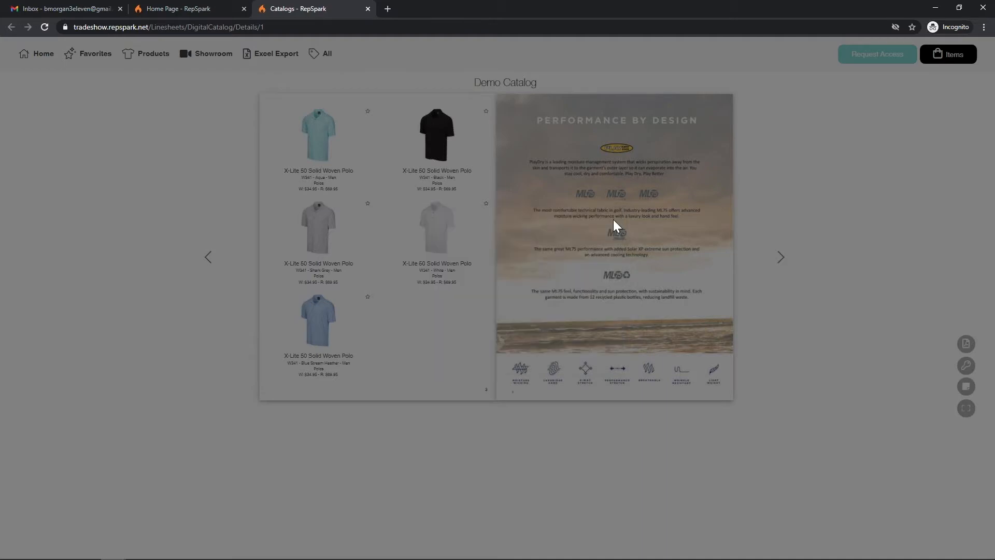
# - Return to the logged-in browser window and open the Products page
pyautogui.click(928, 9)
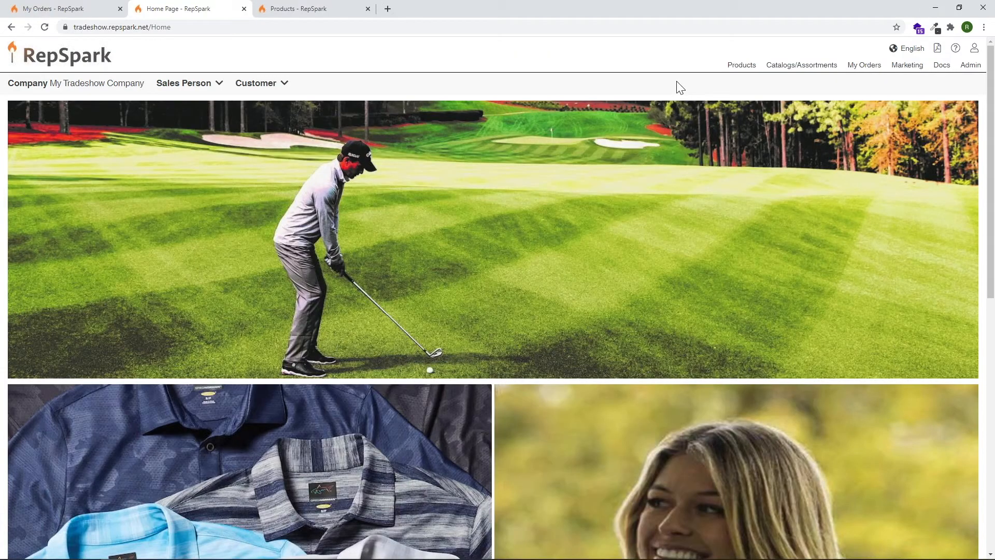
pyautogui.click(746, 67)
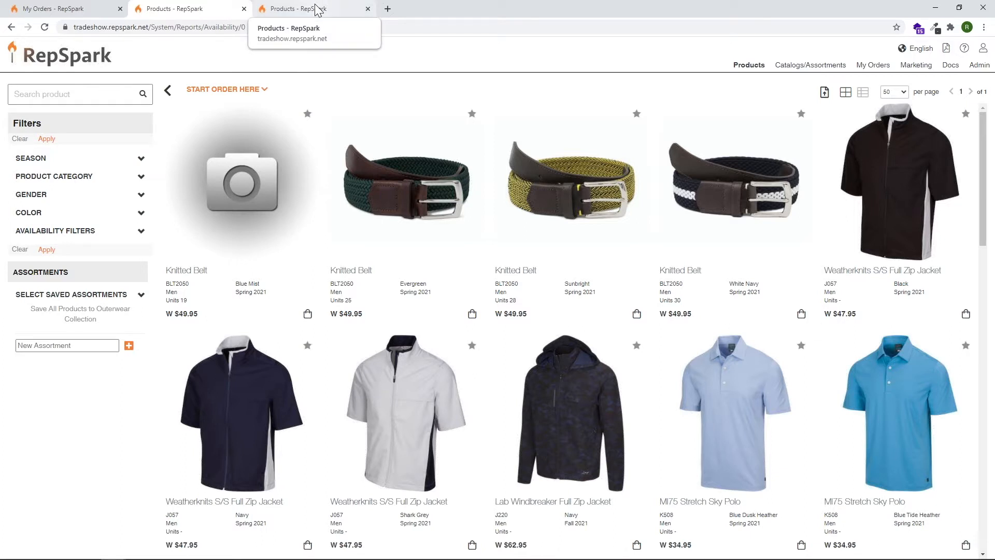
# - Play the Embed_Code_PGA_Booth.MP4 video from the desktop and open its volume control
pyautogui.click(935, 8)
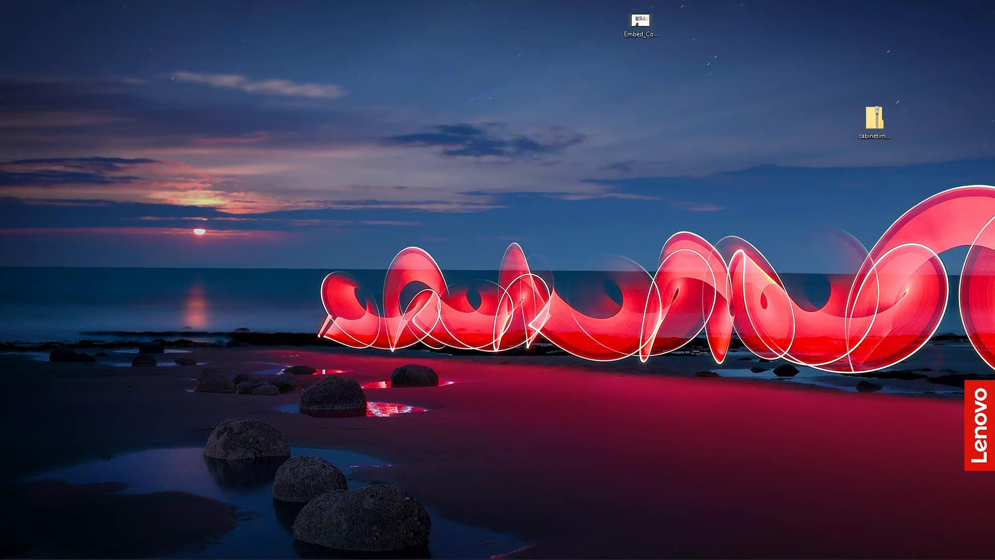
pyautogui.moveTo(669, 121); pyautogui.dragTo(668, 122)
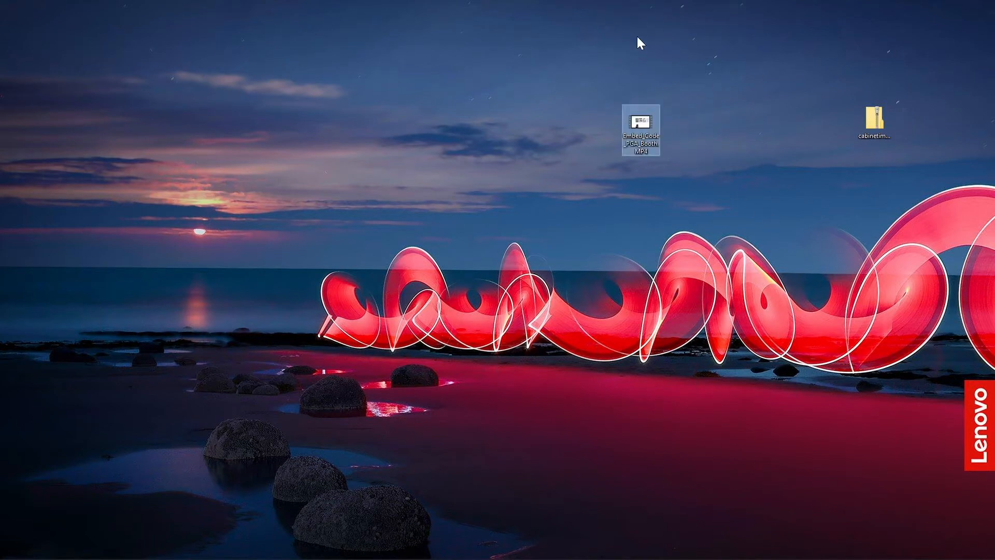
pyautogui.doubleClick(642, 129)
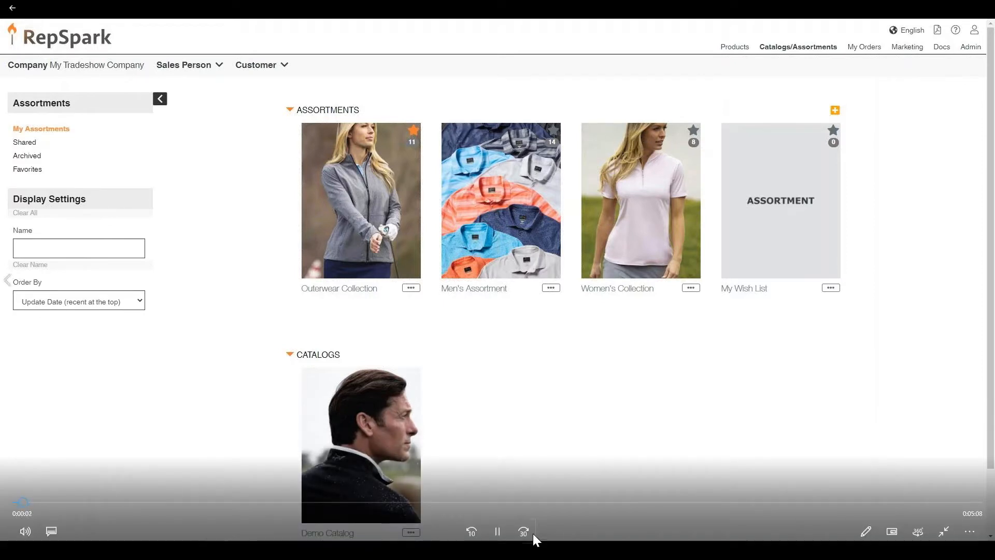
pyautogui.click(25, 531)
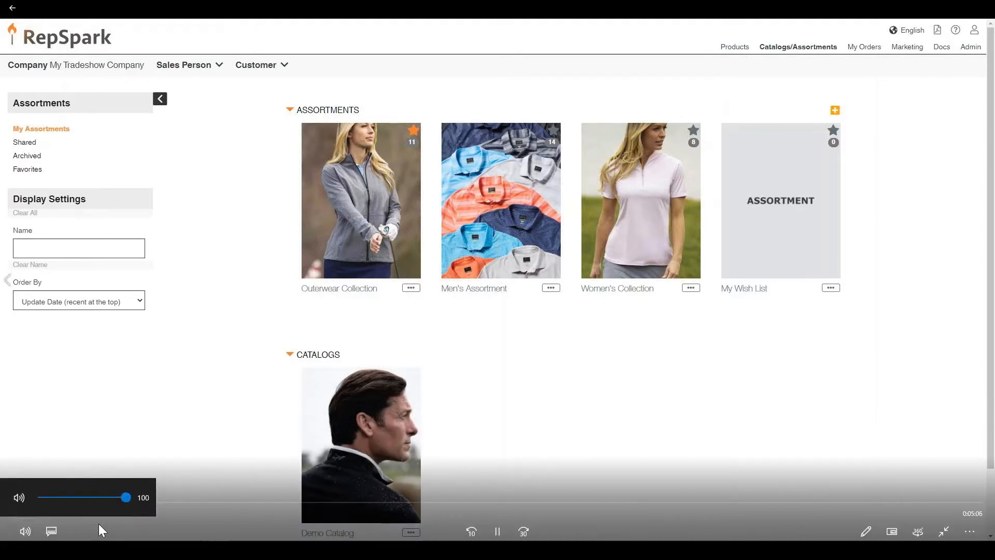
# - Pause the embed-code video and skip ahead through it to 0:01:24, where the collection's code is pasted into the PGA profile
pyautogui.click(24, 532)
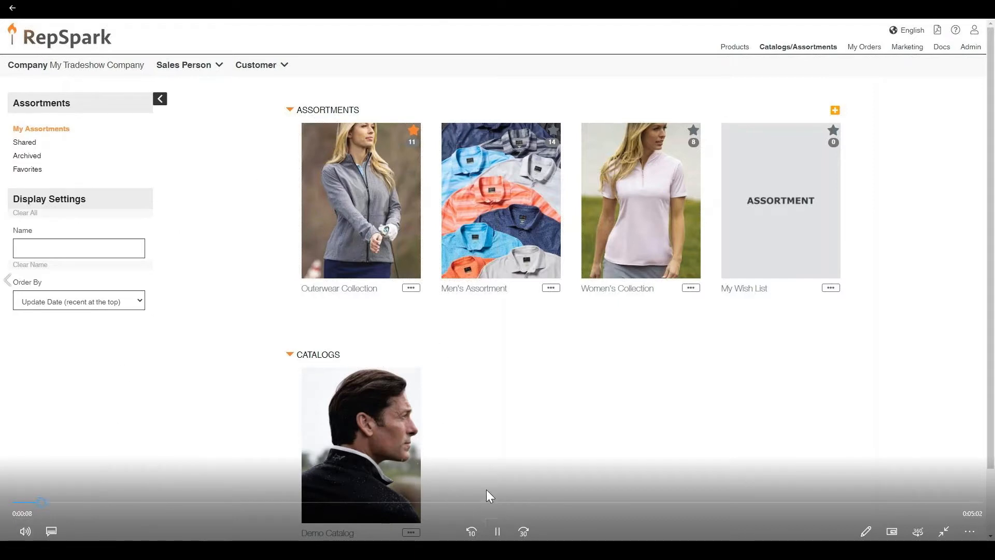
pyautogui.click(497, 532)
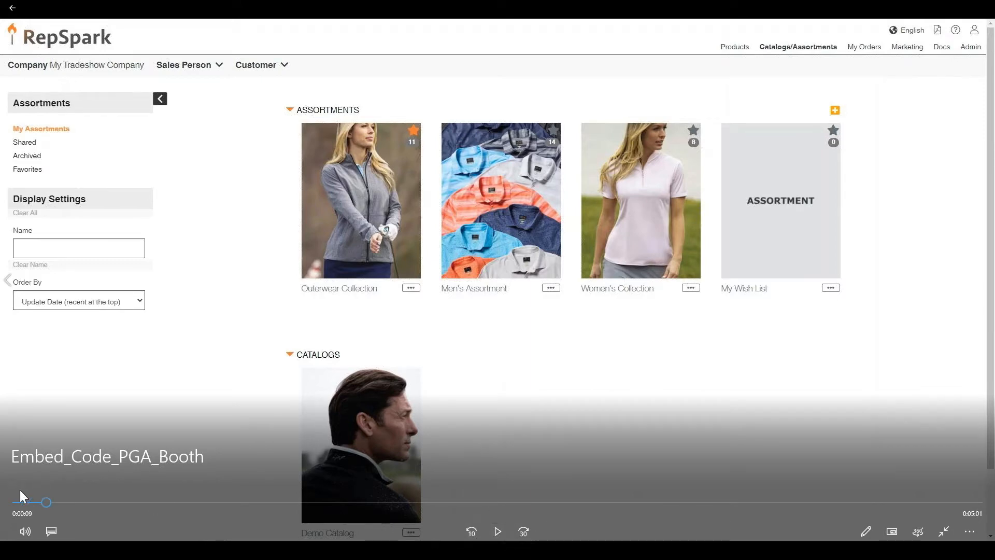
pyautogui.moveTo(48, 501); pyautogui.dragTo(160, 501)
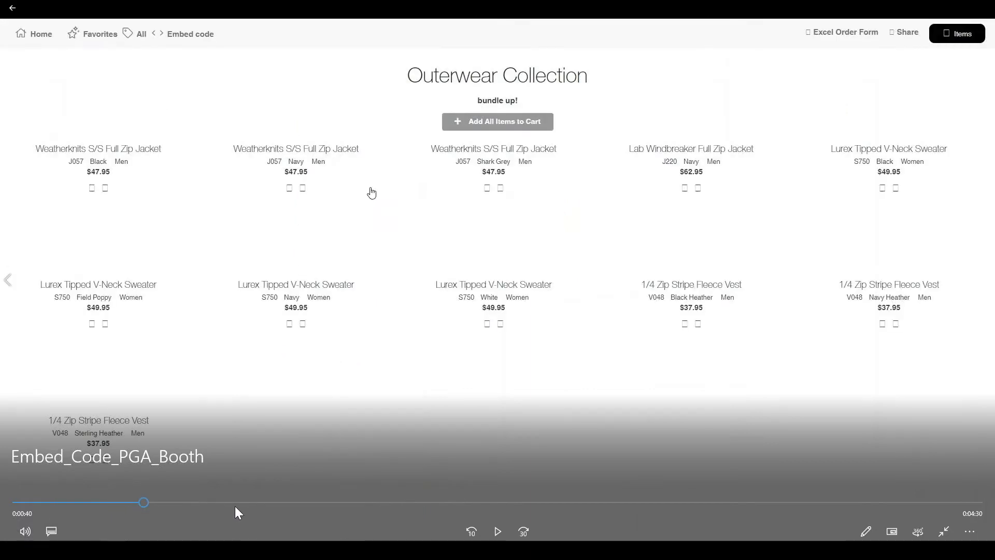
pyautogui.click(238, 503)
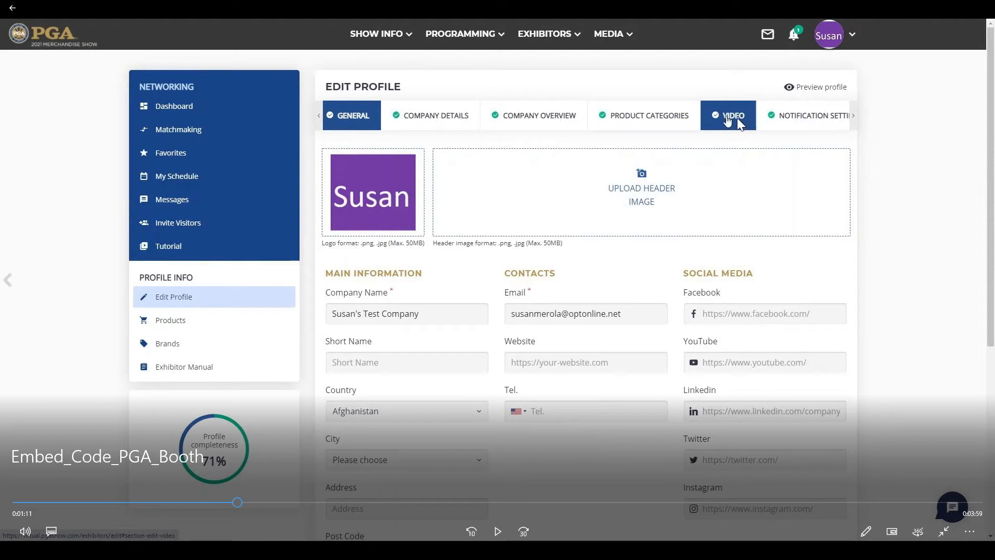
pyautogui.click(278, 500)
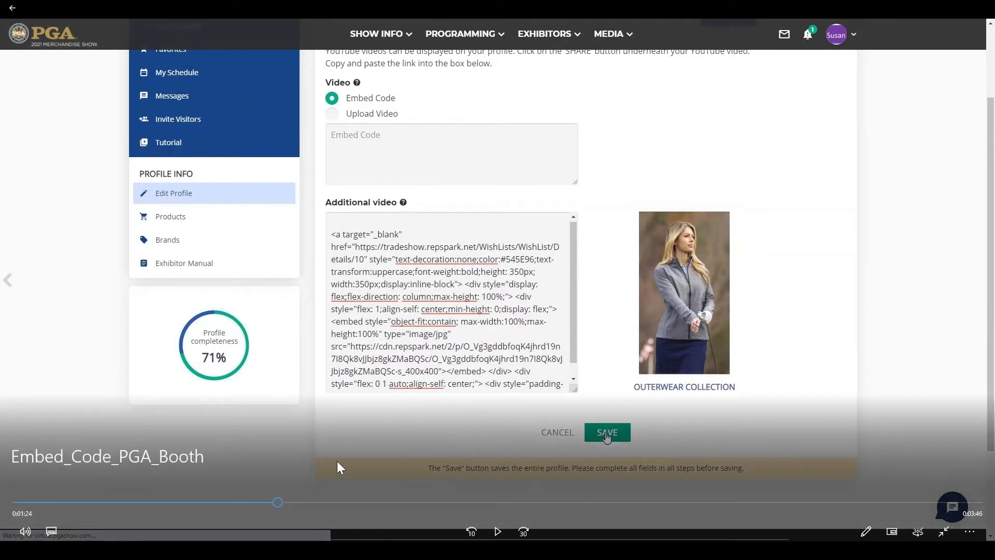
# - Skip further through the paused video to 0:02:28 to show the embedded collections in the booth's Transact section
pyautogui.click(308, 503)
pyautogui.click(370, 502)
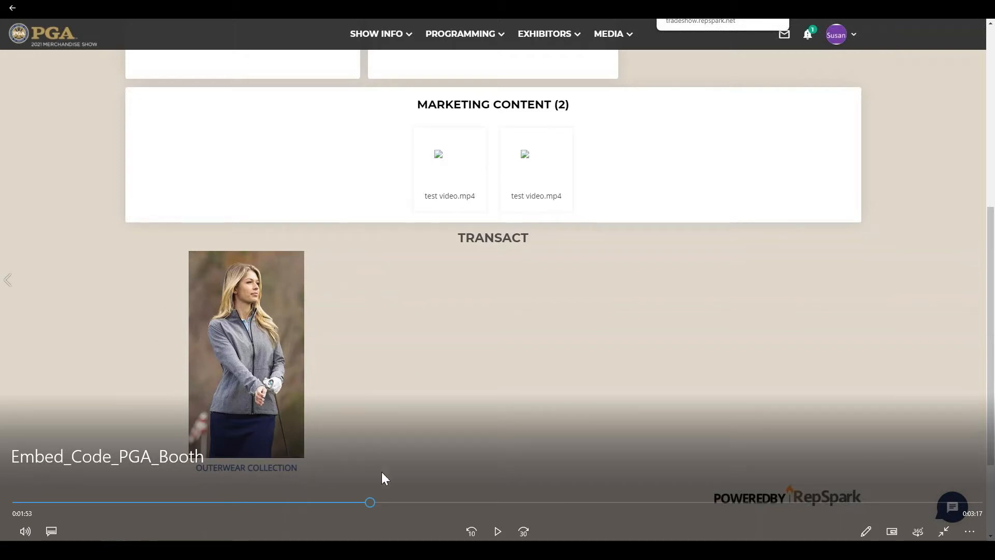
pyautogui.click(405, 502)
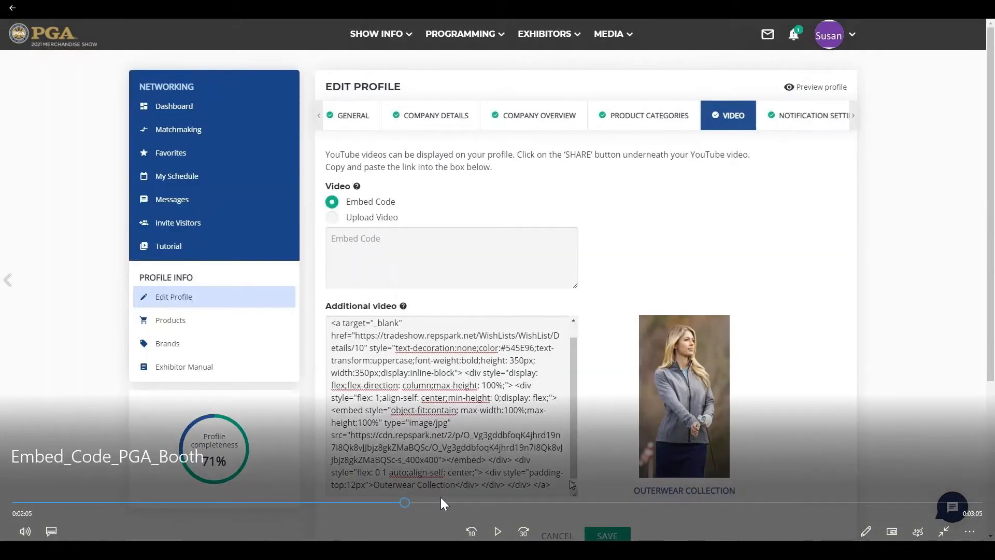
pyautogui.click(449, 502)
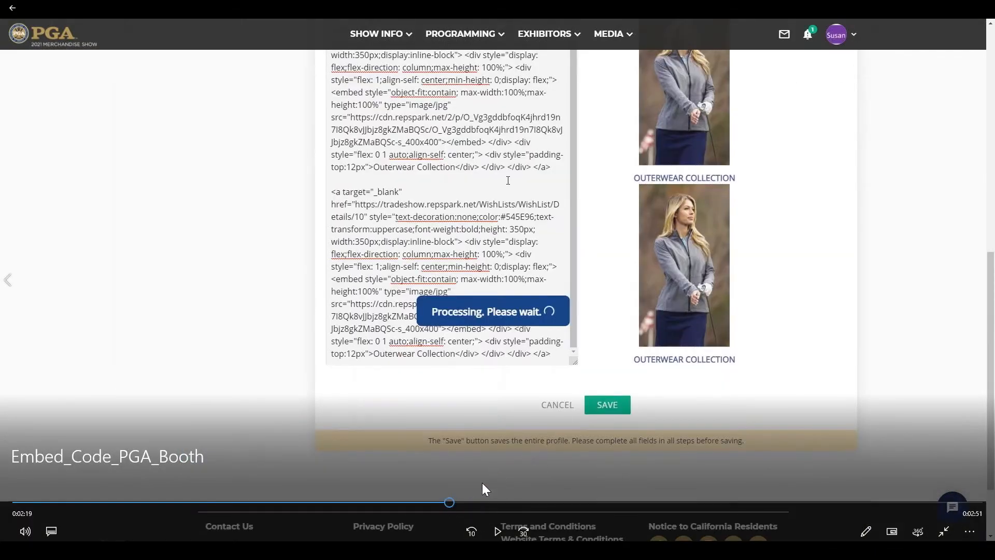
pyautogui.click(476, 502)
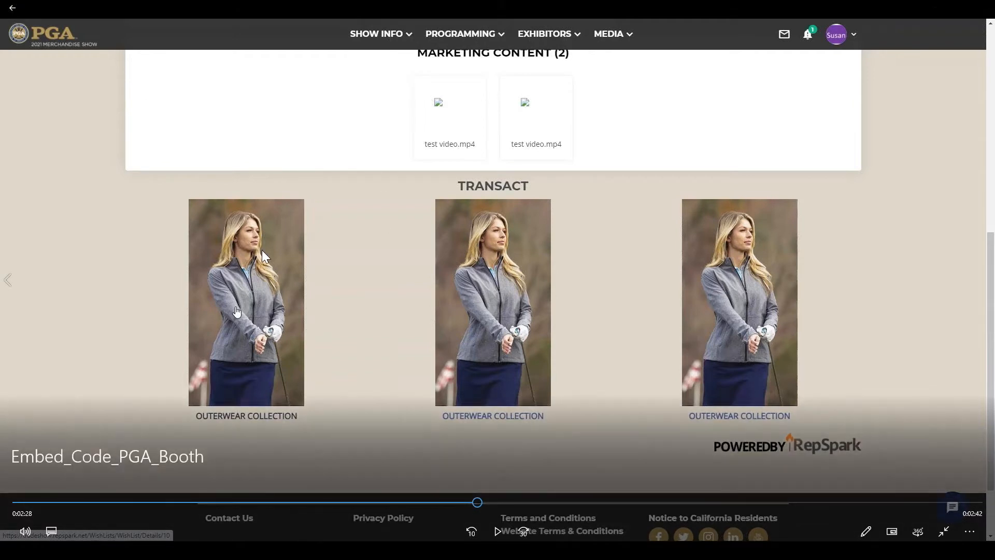
# - Leave the video, minimise Movies & TV and switch back to the logged-in RepSpark Products window in Chrome
pyautogui.click(14, 9)
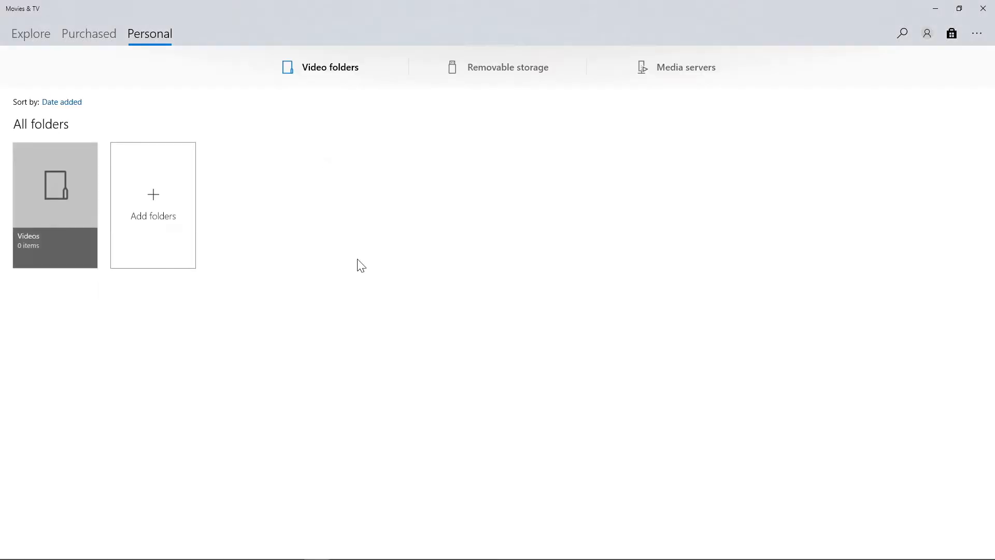
pyautogui.click(934, 9)
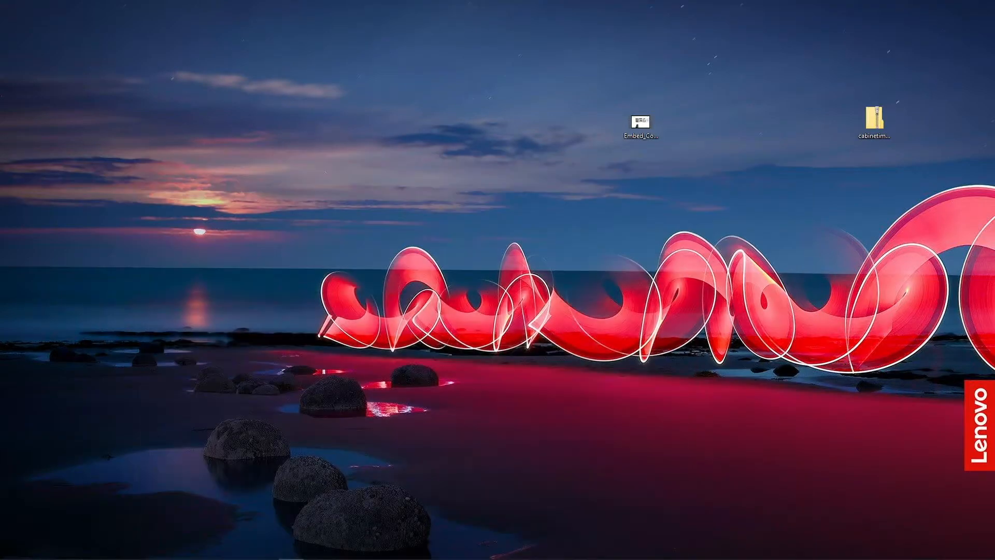
pyautogui.moveTo(117, 550)
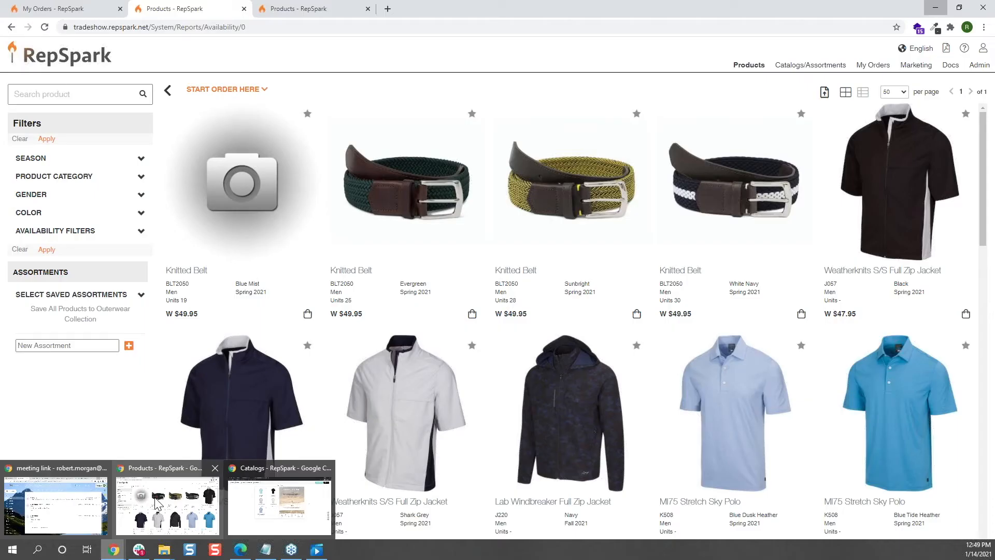
pyautogui.click(156, 503)
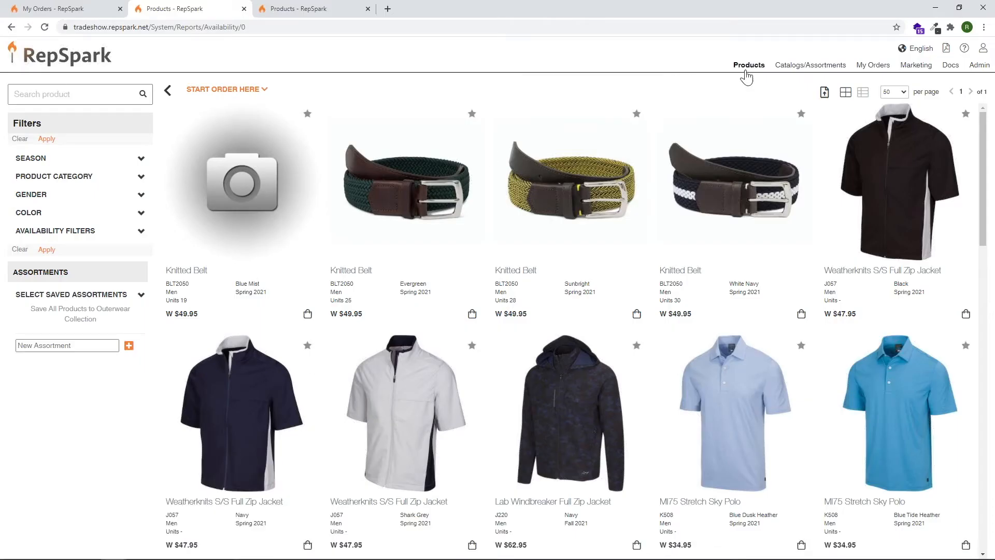
# - Open the Outerwear Collection from My Assortments on the Catalogs/Assortments page
pyautogui.click(800, 66)
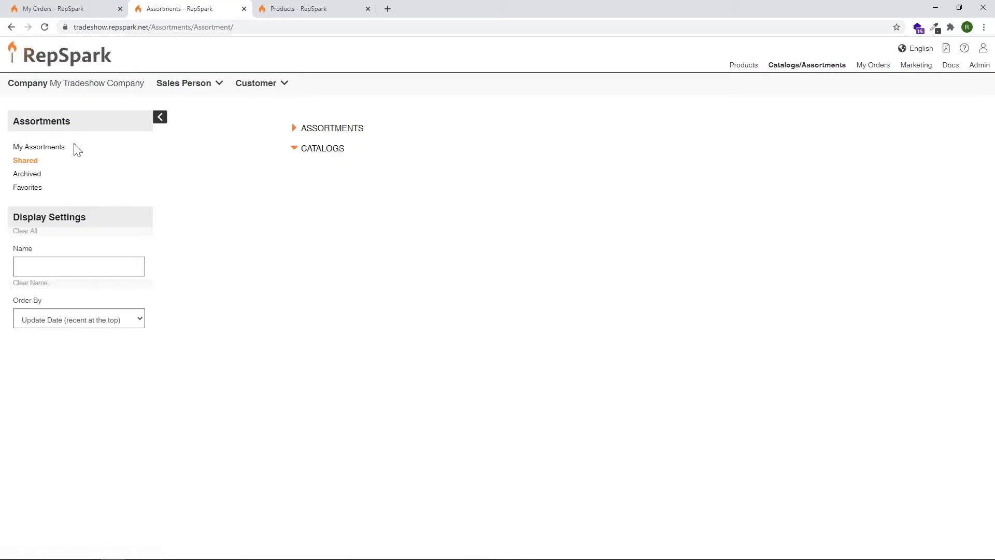
pyautogui.click(31, 147)
pyautogui.click(294, 130)
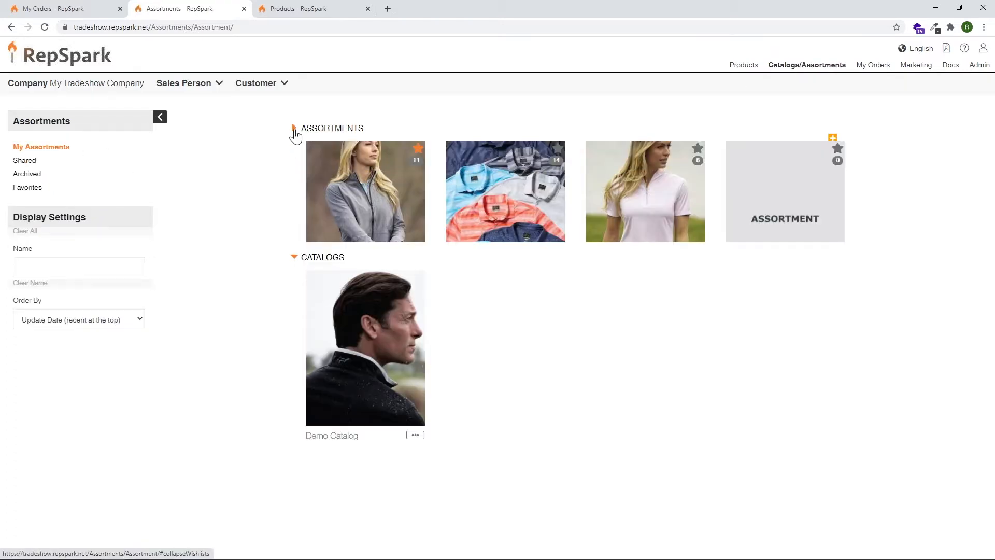
pyautogui.click(361, 236)
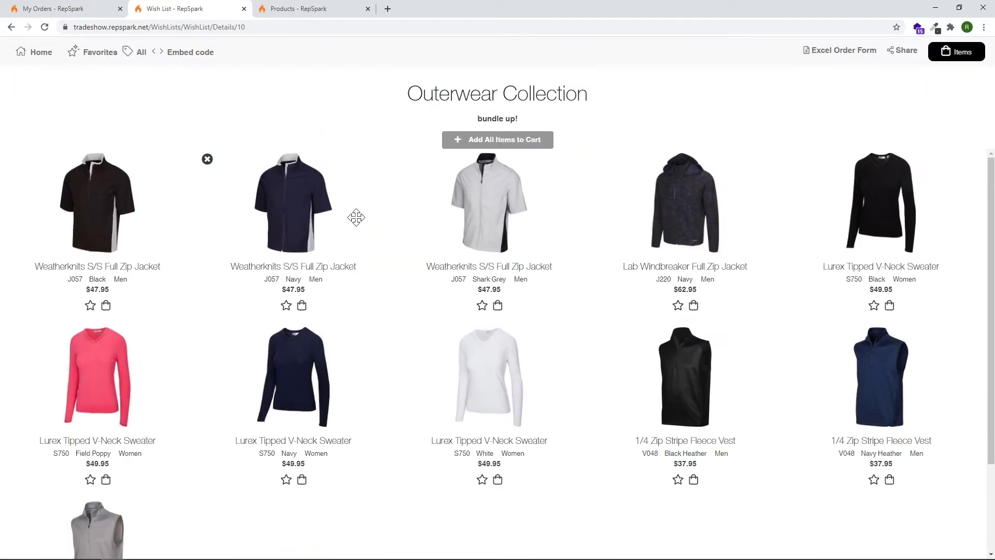
# - Examine the Outerwear Collection's embed code settings, close them and return to the home page
pyautogui.click(251, 52)
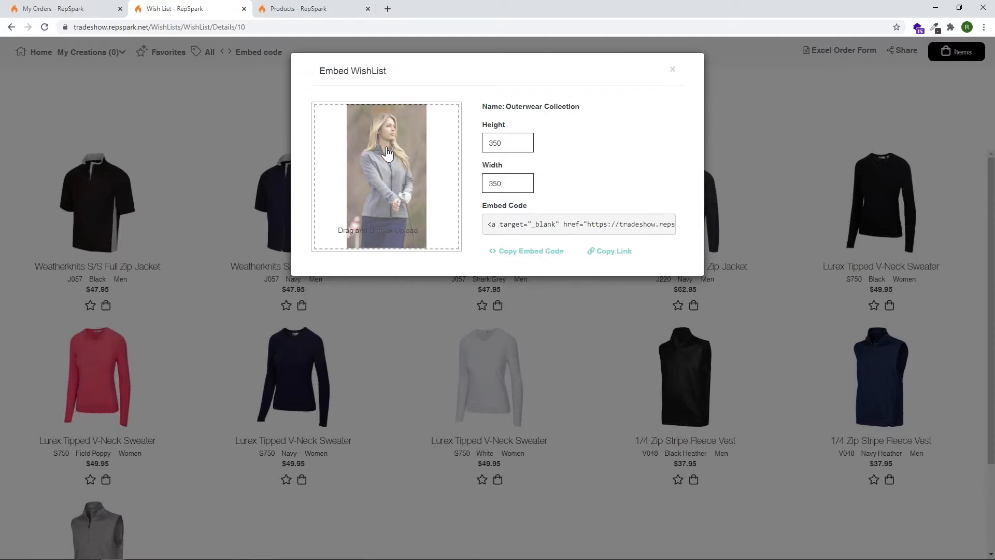
pyautogui.click(672, 72)
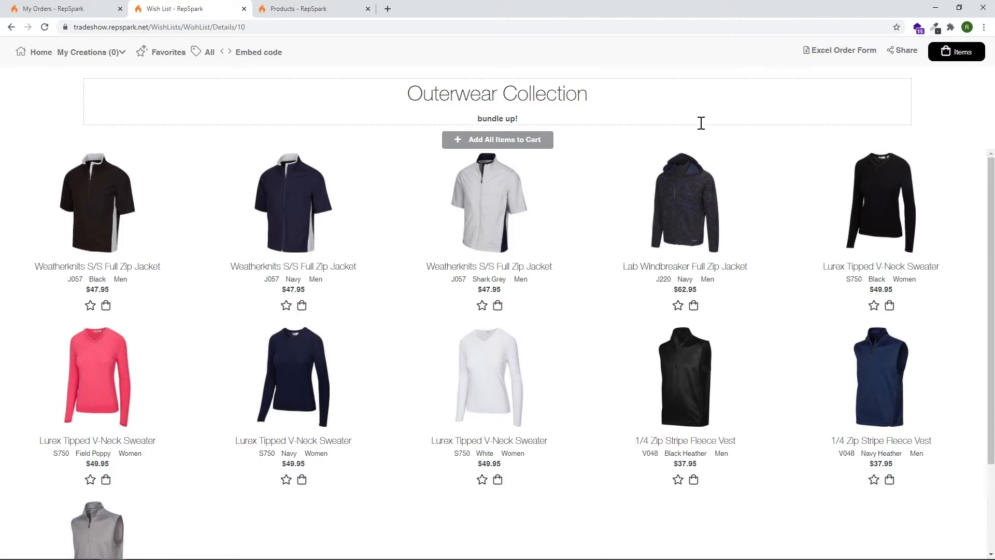
pyautogui.moveTo(218, 166)
pyautogui.click(41, 52)
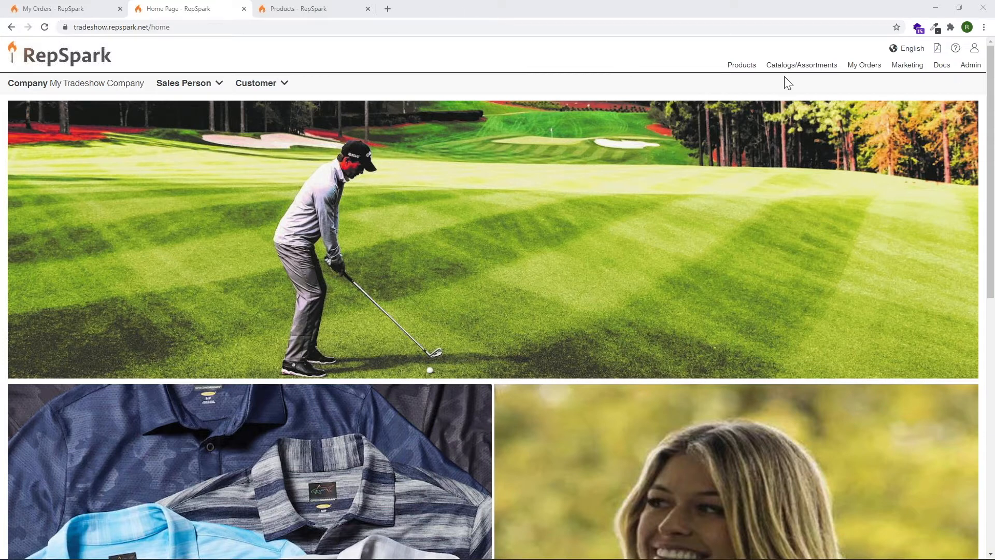
# - Open the Admin Dashboard and its Connect Data page to review the Excel import options
pyautogui.moveTo(970, 69)
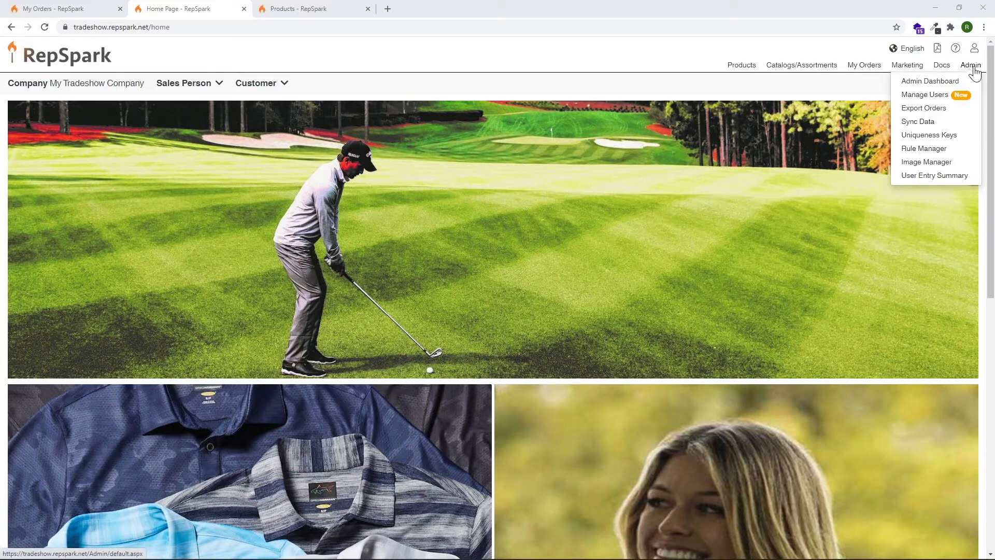
pyautogui.click(945, 85)
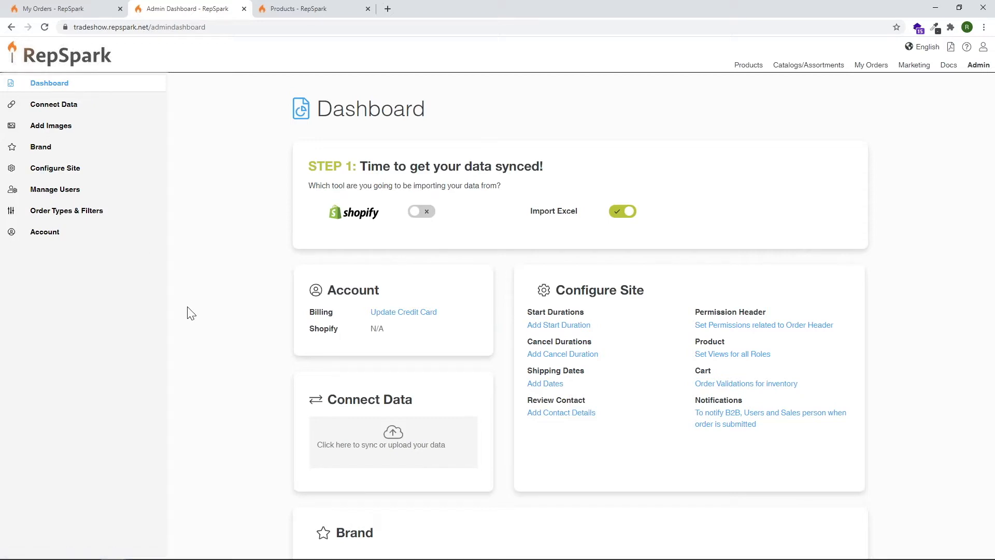
pyautogui.click(54, 110)
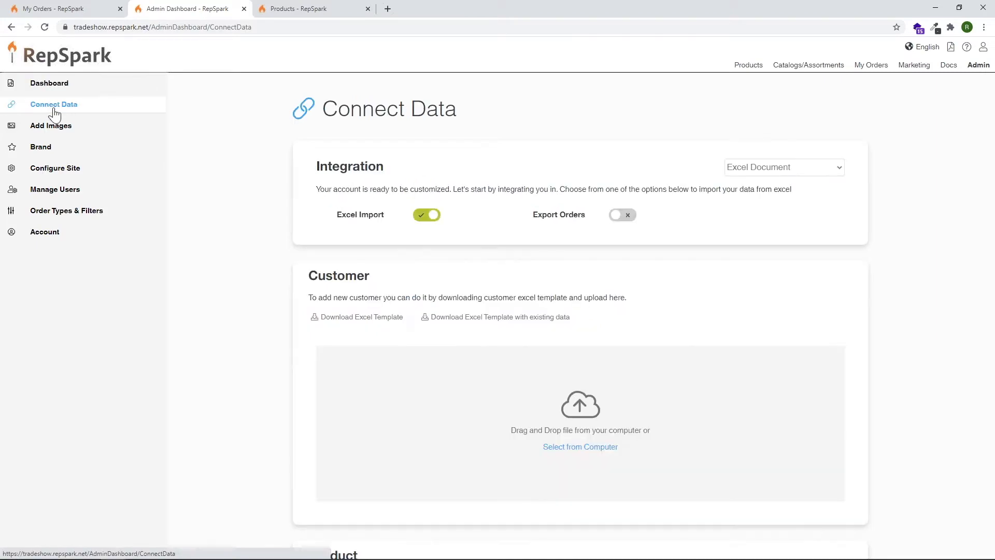
# - Open the Image Manager through Add Images to review the product images, then go back to the Admin Dashboard
pyautogui.click(55, 125)
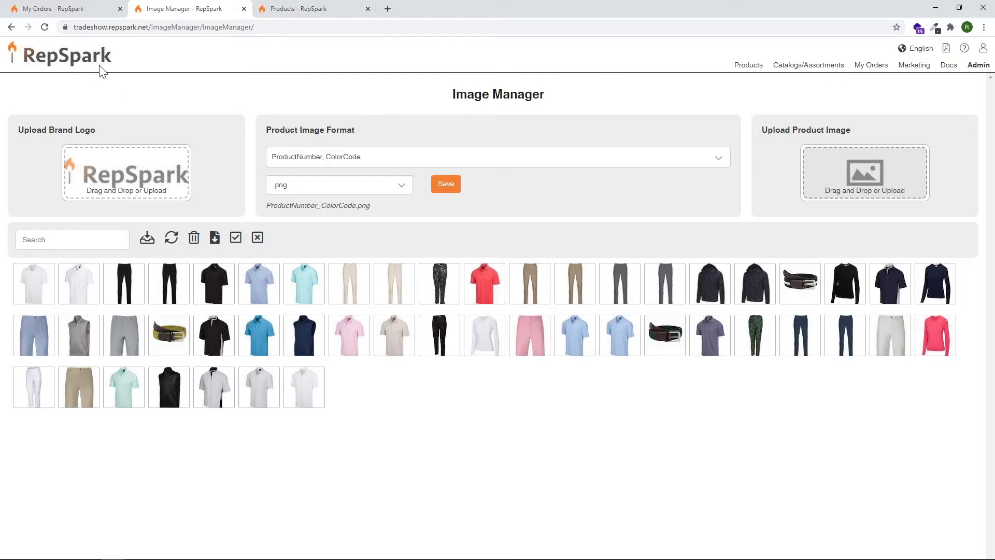
pyautogui.click(11, 26)
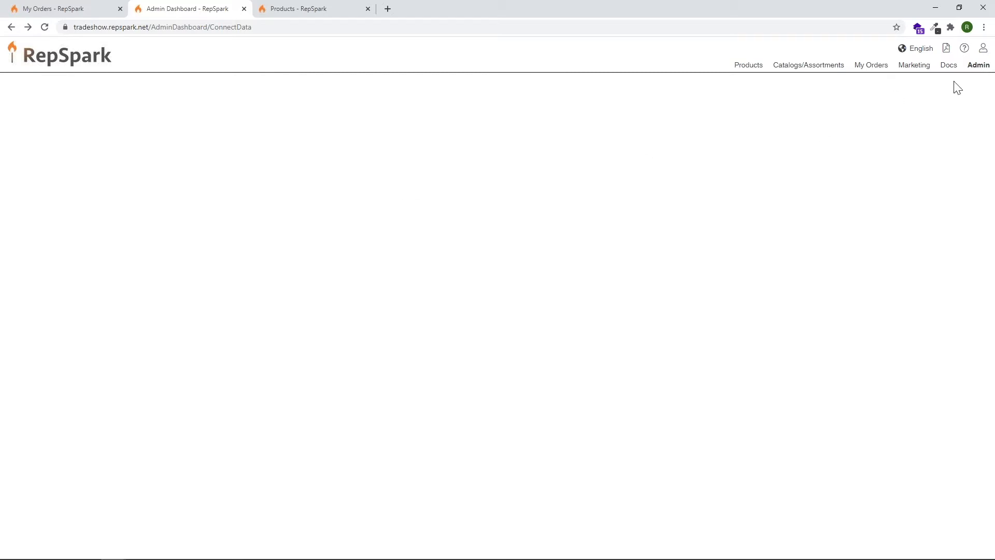
pyautogui.click(11, 29)
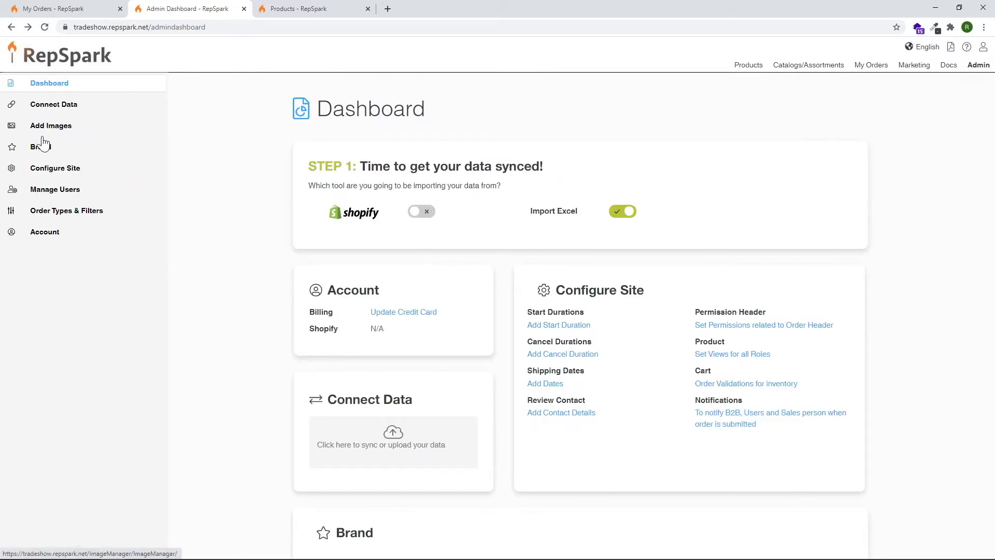
# - Open the Brand page, bring up the file picker for a new brand logo and dismiss it without choosing a file
pyautogui.click(41, 154)
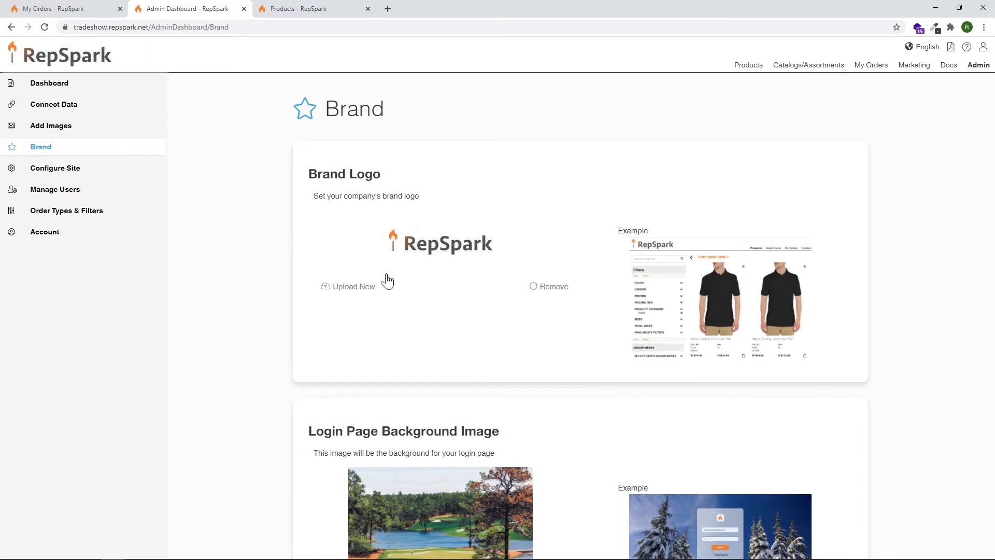
pyautogui.click(351, 292)
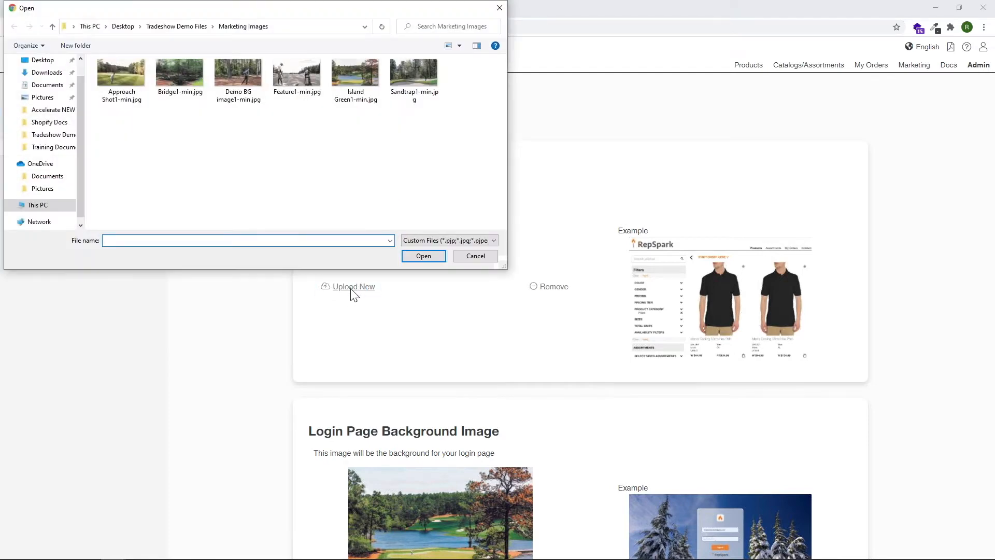
pyautogui.click(499, 8)
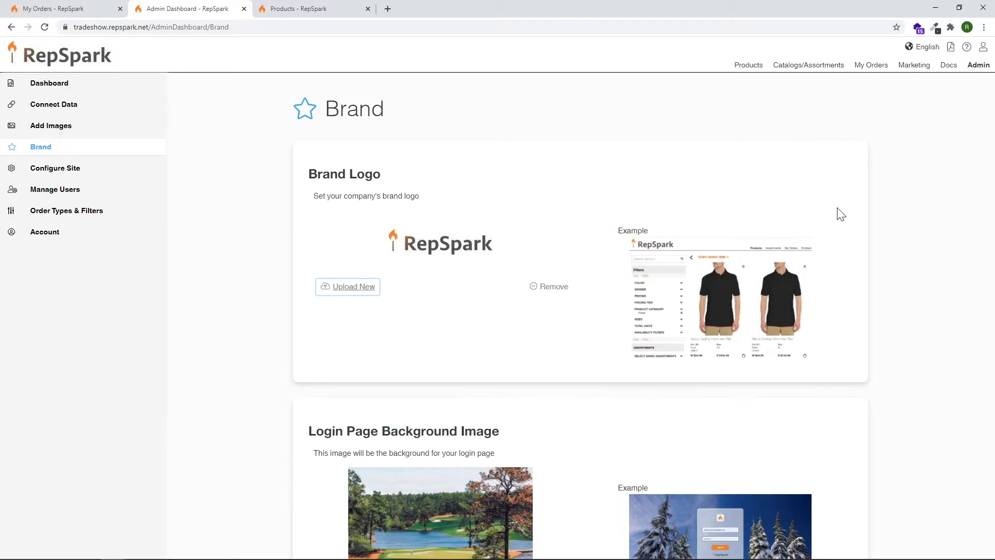
# - Review the login page background, then show the file picker for a new assortment cover image and dismiss it
pyautogui.scroll(-5, 836, 213)
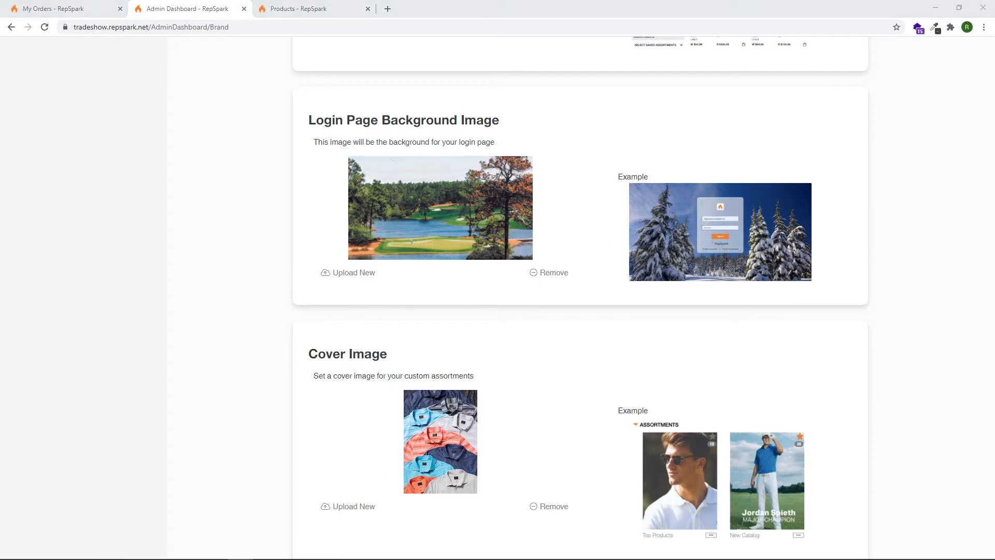
pyautogui.click(871, 186)
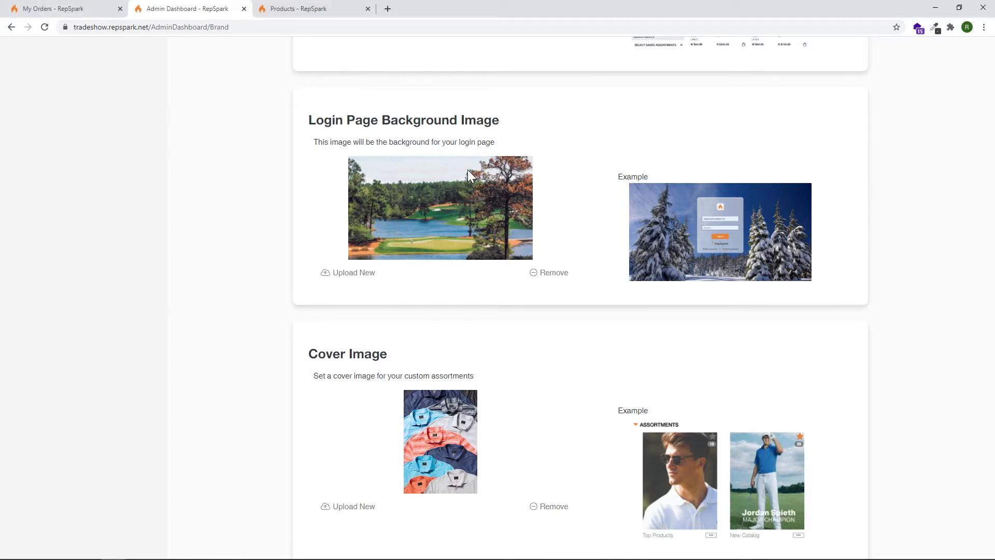
pyautogui.scroll(-3, 470, 255)
pyautogui.scroll(-2, 200, 218)
pyautogui.click(353, 246)
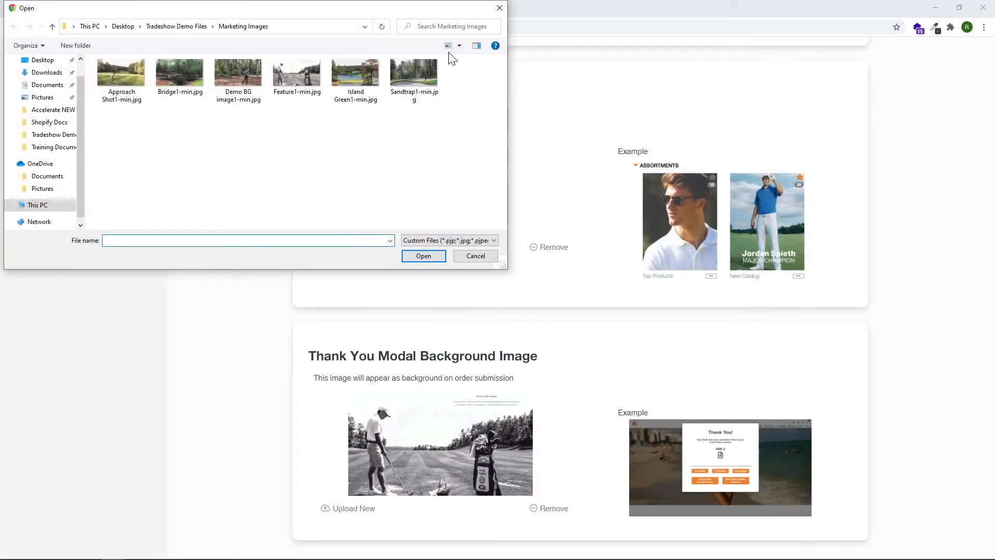
pyautogui.click(504, 8)
# - Switch to the Products browser tab and expand My Assortments on the Catalogs/Assortments page to show the cover images
pyautogui.click(321, 8)
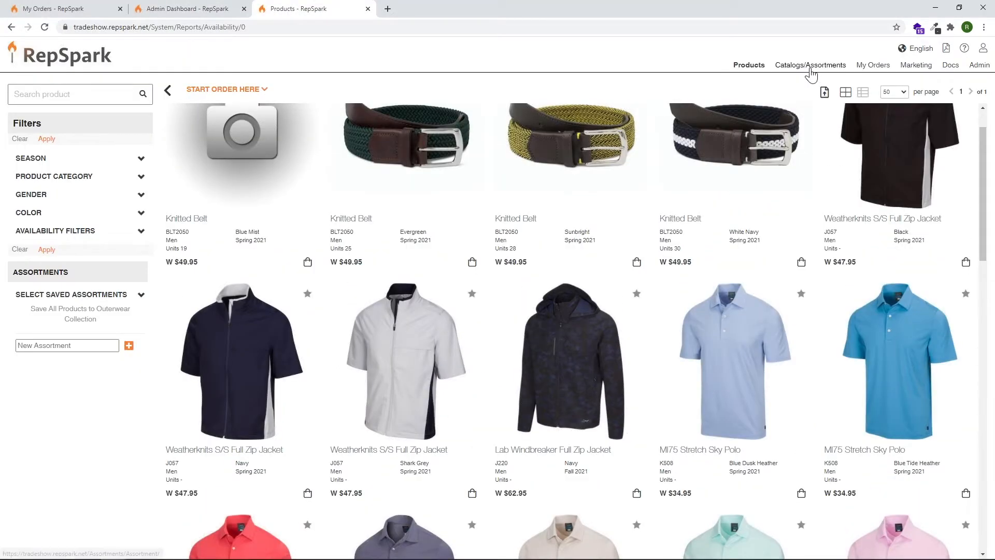
pyautogui.click(811, 65)
pyautogui.click(45, 148)
pyautogui.click(294, 132)
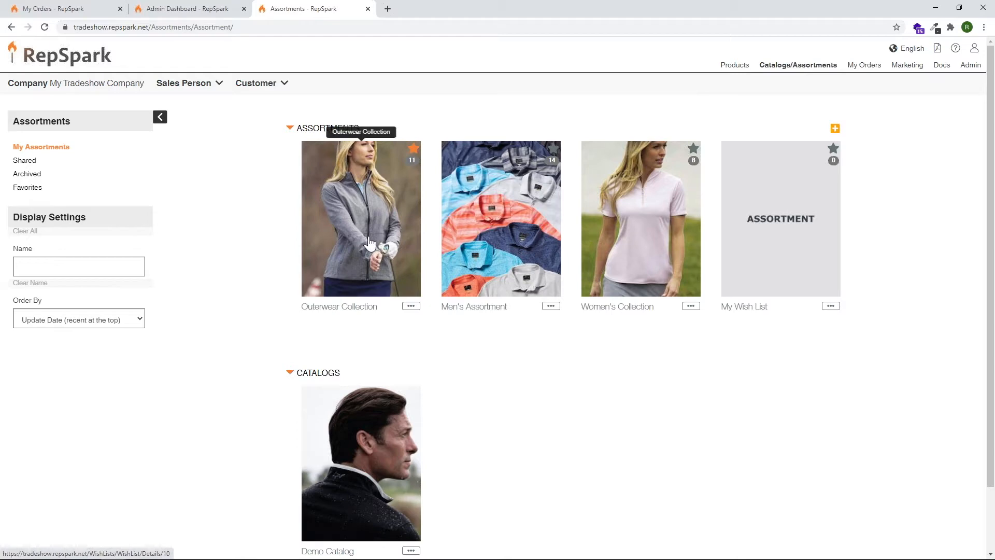
# - Return to the Admin Dashboard's Brand page and examine the Thank You Modal Background Image section
pyautogui.click(181, 8)
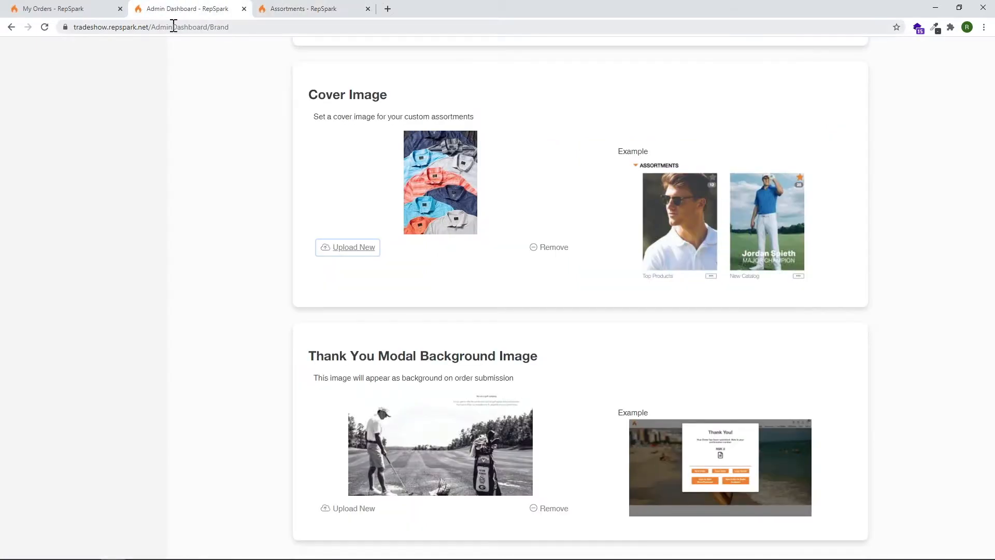
pyautogui.click(85, 7)
pyautogui.click(190, 7)
pyautogui.scroll(-2, 404, 243)
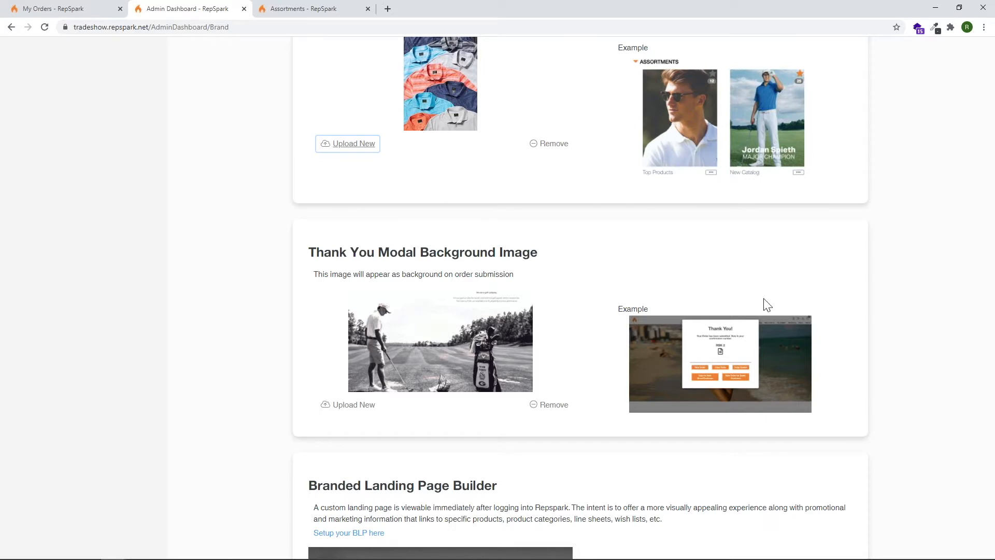
# - Review the Branded Landing Page Builder section on the Brand page
pyautogui.scroll(-5, 788, 316)
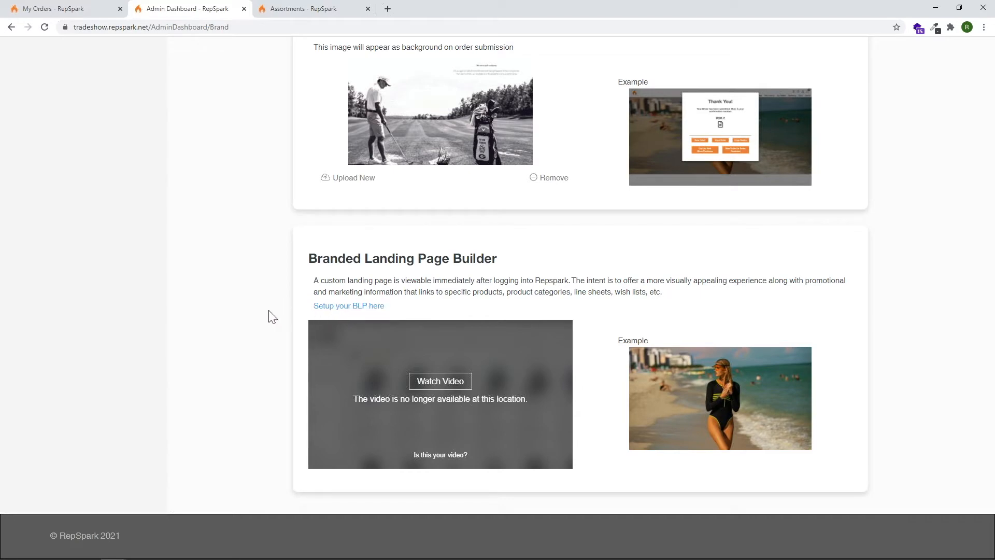
pyautogui.scroll(9, 231, 330)
pyautogui.scroll(10, 199, 362)
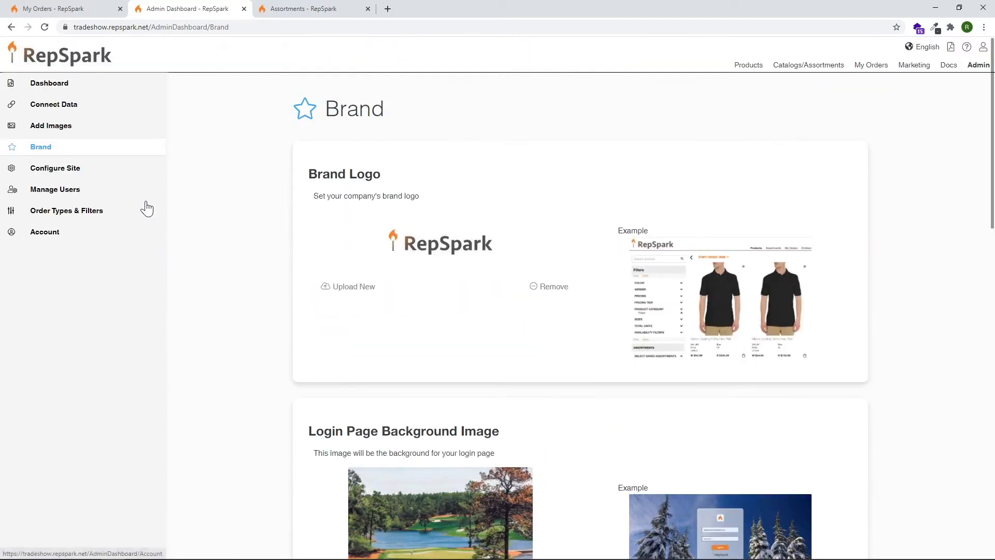
# - Open the Configure Site page and review the Minimum Shipping, Review Page and Permission Header settings
pyautogui.click(74, 170)
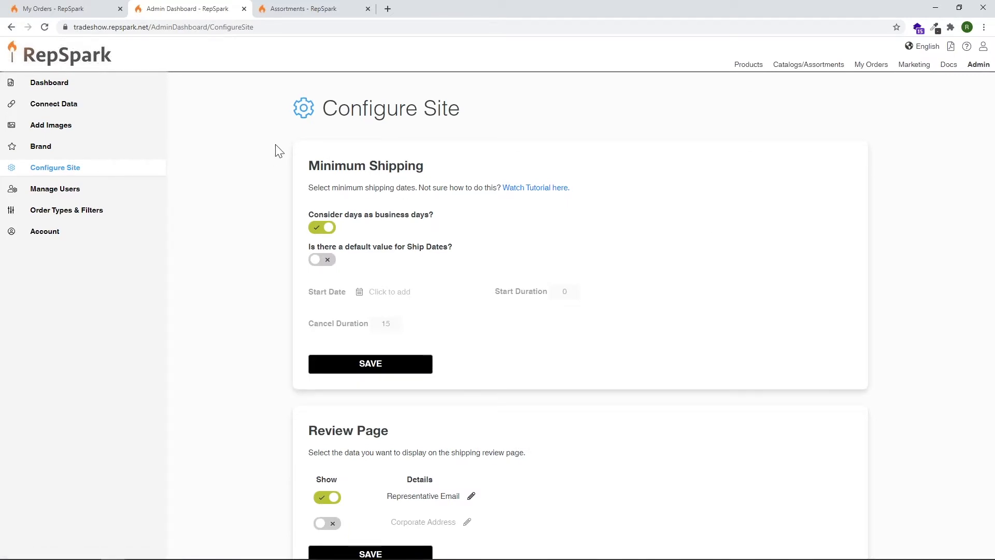
pyautogui.scroll(-2, 279, 150)
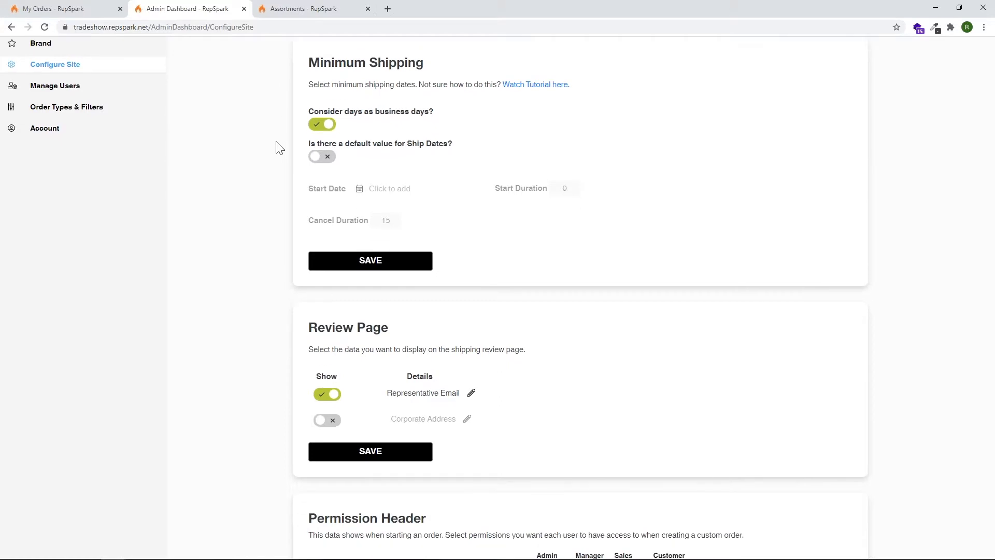
pyautogui.scroll(-1, 282, 116)
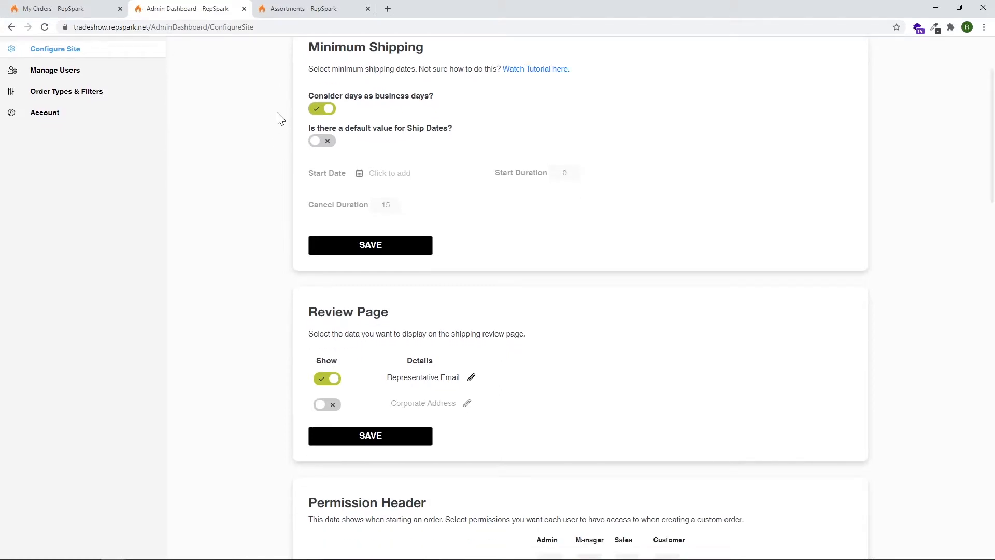
pyautogui.scroll(-1, 280, 119)
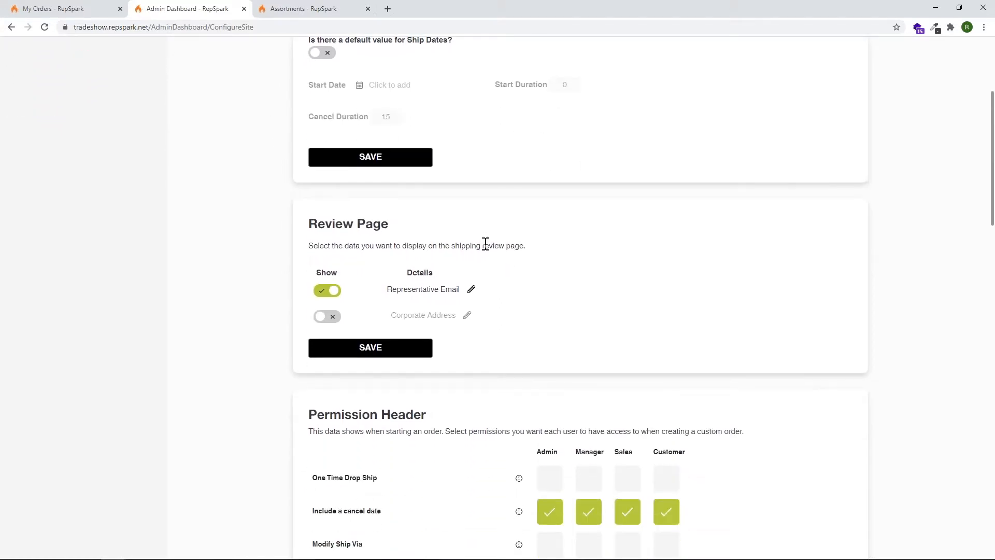
pyautogui.scroll(-1, 265, 185)
pyautogui.scroll(-4, 265, 185)
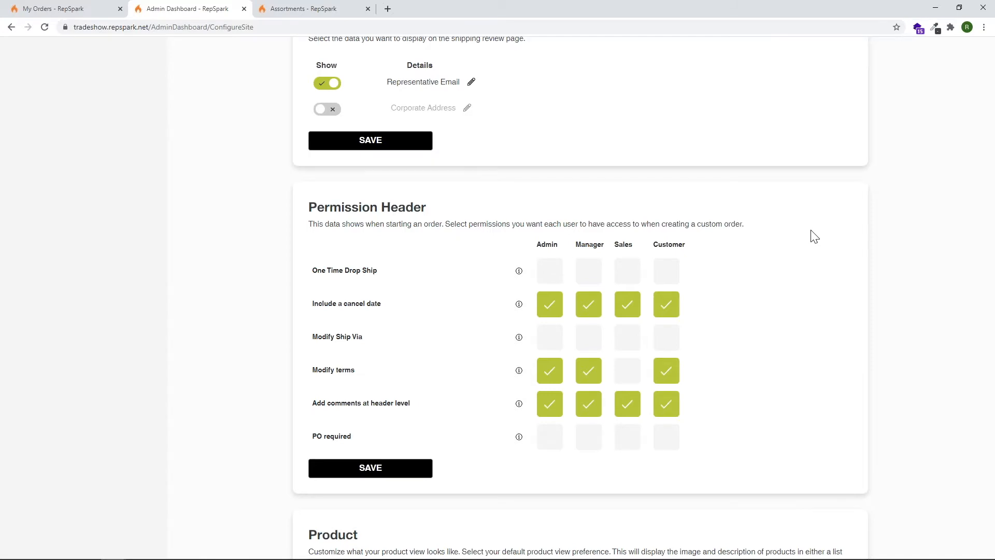
# - Set List View as the default product view for the Sales role in the Product section
pyautogui.scroll(-6, 813, 234)
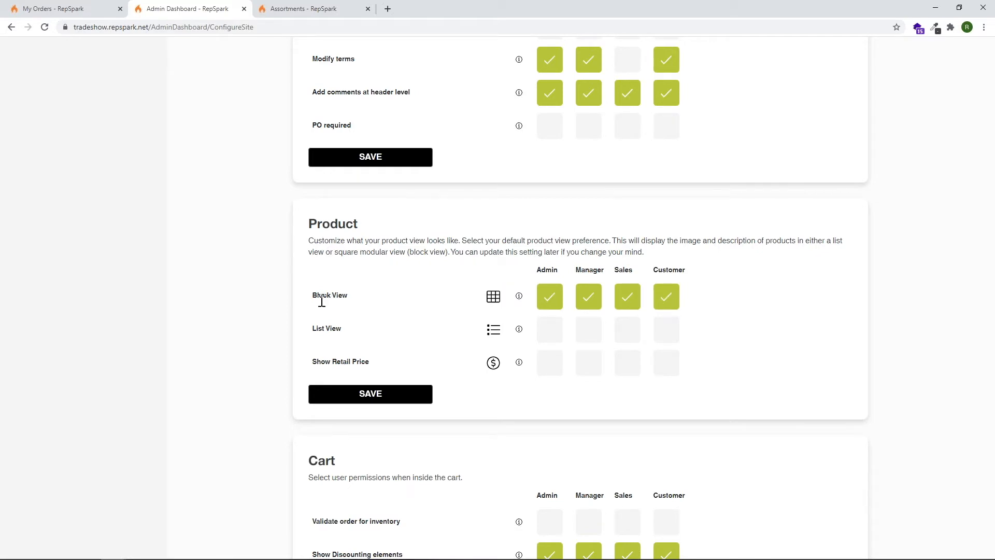
pyautogui.click(627, 330)
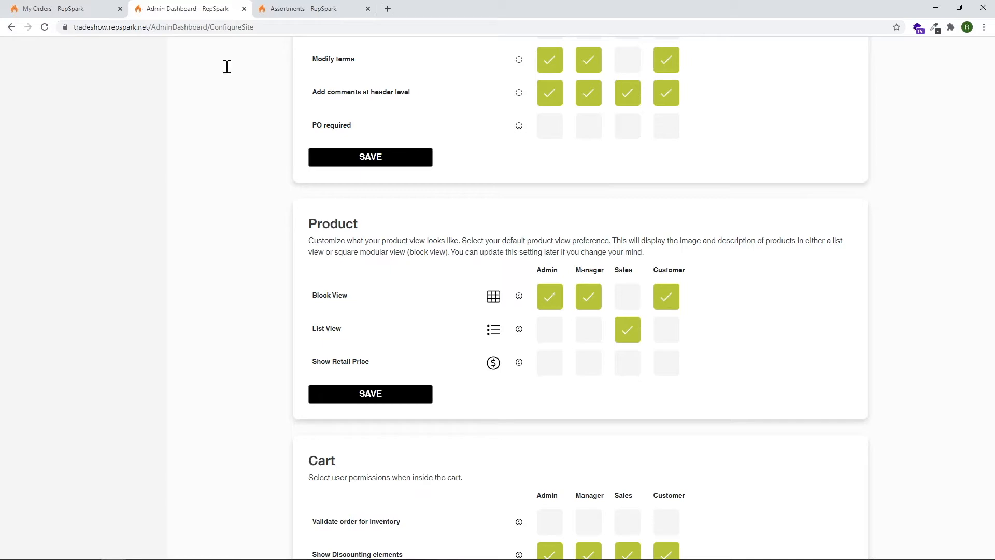
# - Switch to the Assortments browser tab, open the Products page, and compare its list view with its block view
pyautogui.click(295, 9)
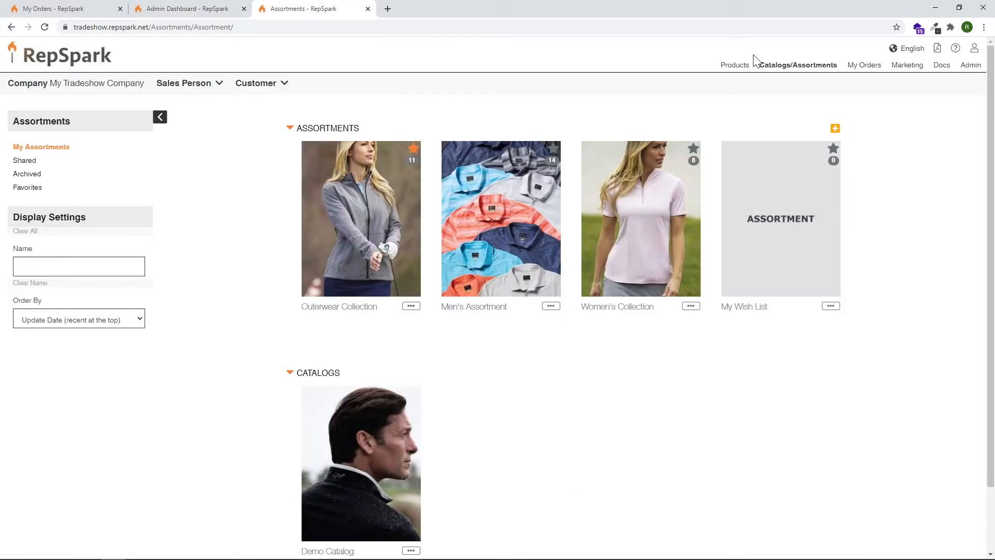
pyautogui.click(738, 70)
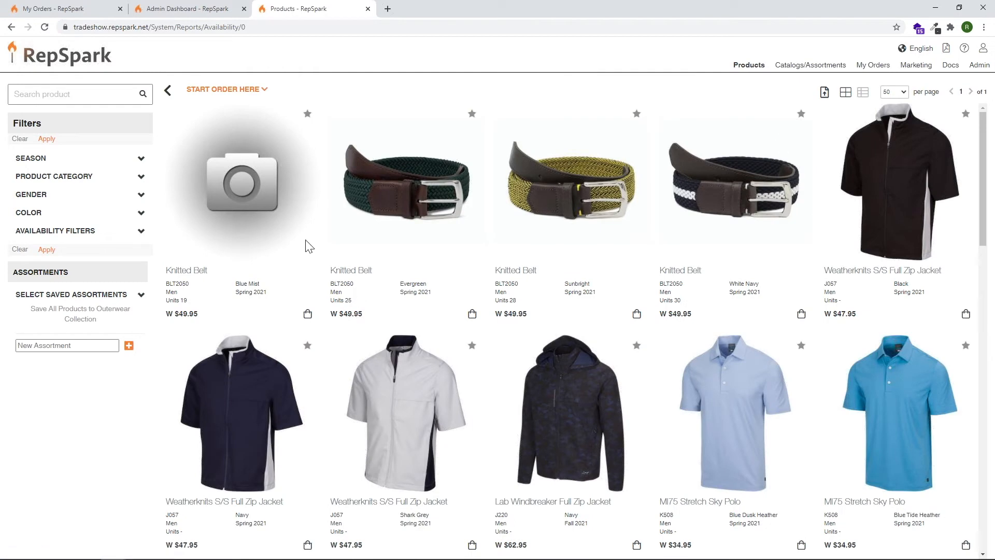
pyautogui.click(863, 91)
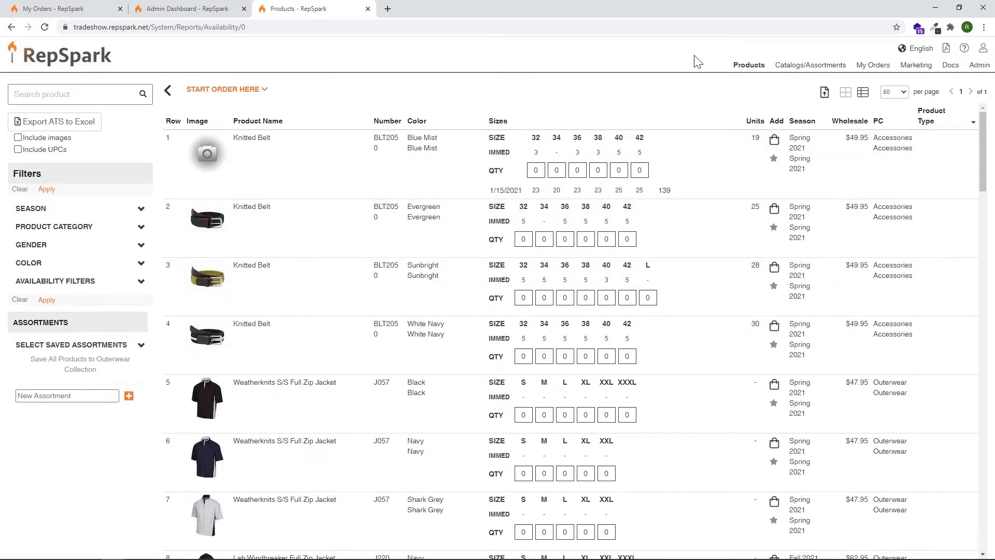
pyautogui.click(845, 93)
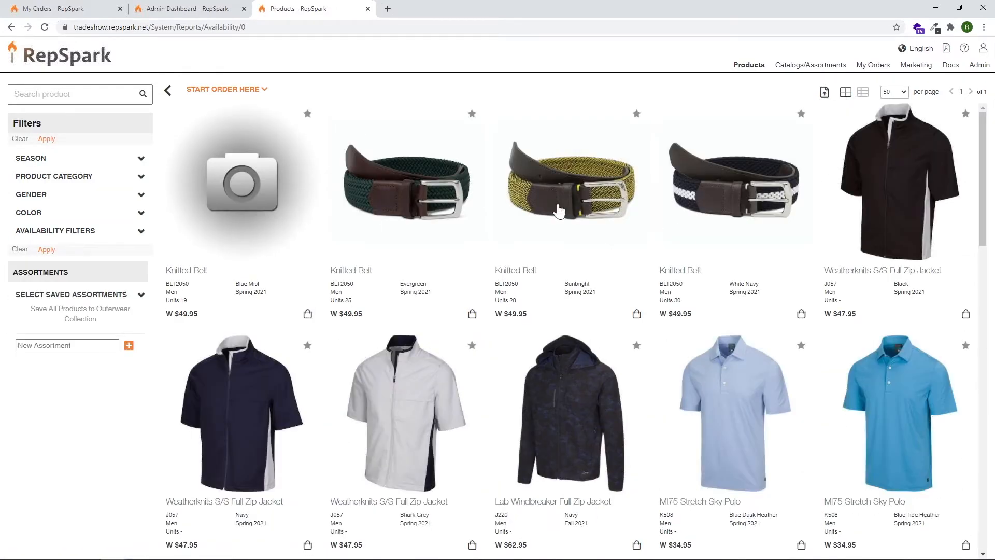
# - Return to the Configure Site page and review the Cart and Notifications settings, highlighting the account manager email address
pyautogui.click(202, 10)
pyautogui.scroll(-8, 542, 149)
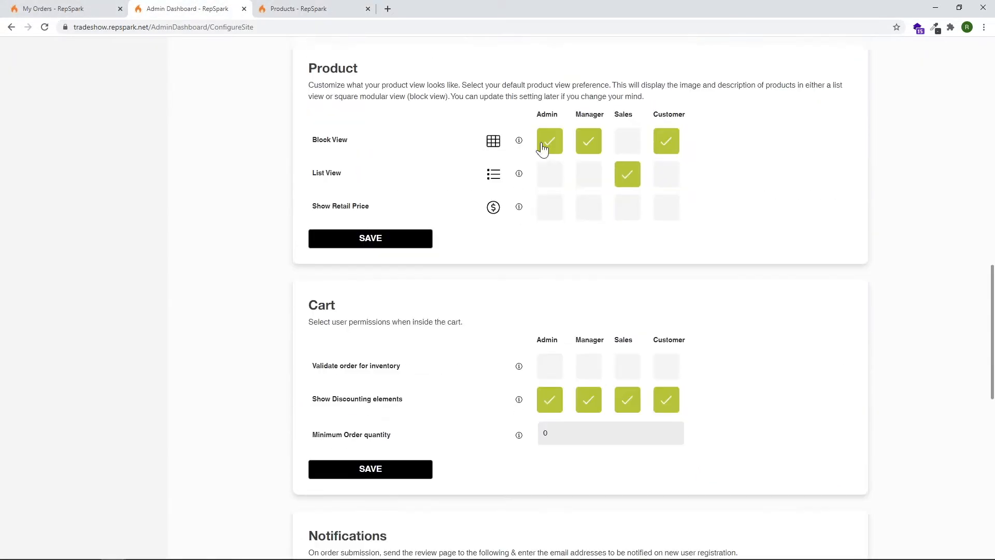
pyautogui.scroll(-2, 753, 161)
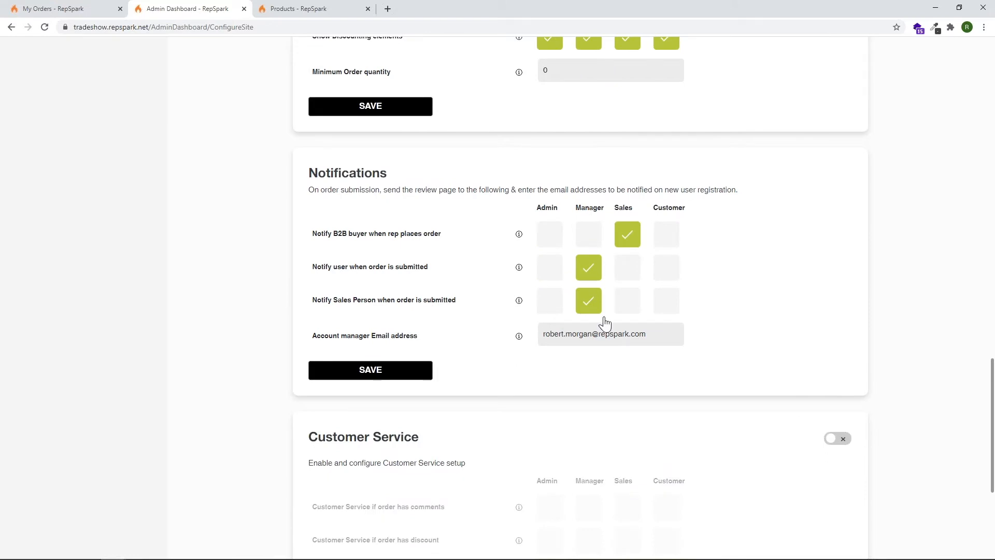
pyautogui.moveTo(651, 340); pyautogui.dragTo(541, 338)
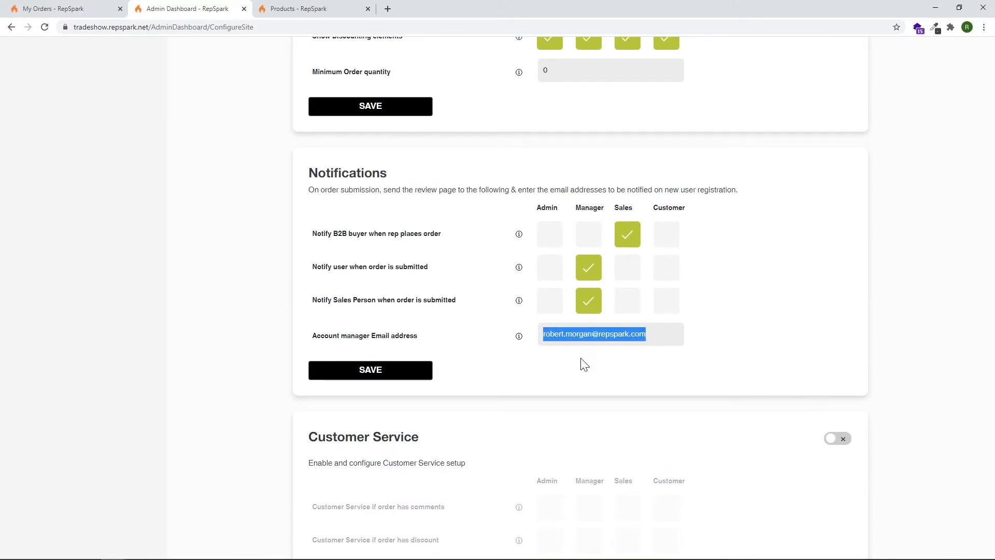
pyautogui.click(776, 335)
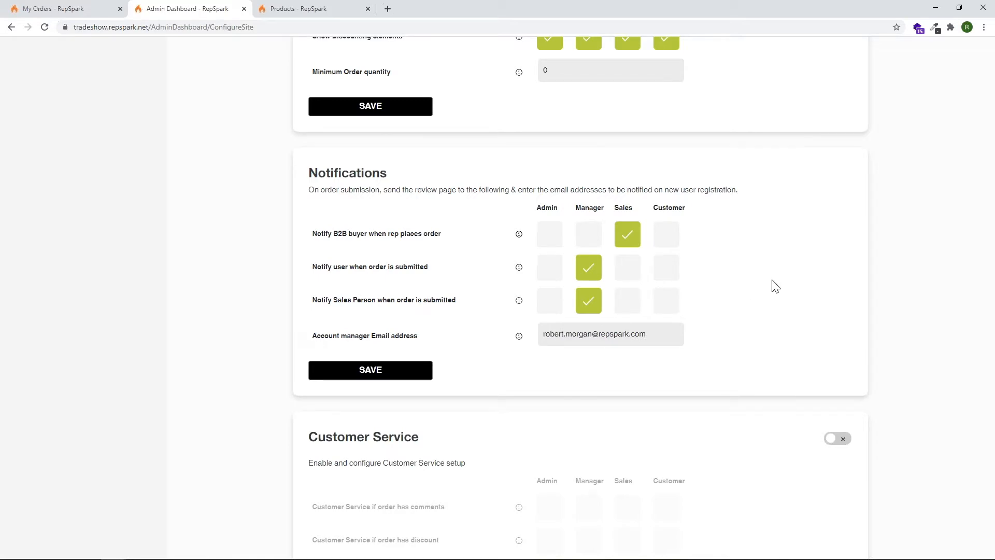
# - Review the Customer Service section and highlight the account manager email under Notifications again
pyautogui.scroll(-5, 774, 287)
pyautogui.scroll(4, 771, 280)
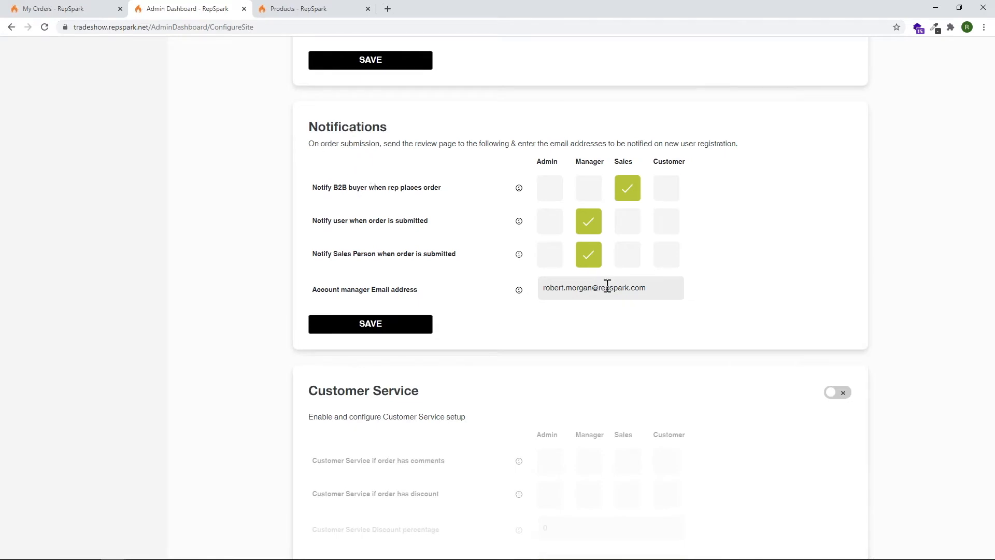
pyautogui.moveTo(650, 294); pyautogui.dragTo(539, 288)
pyautogui.click(802, 250)
pyautogui.scroll(15, 801, 251)
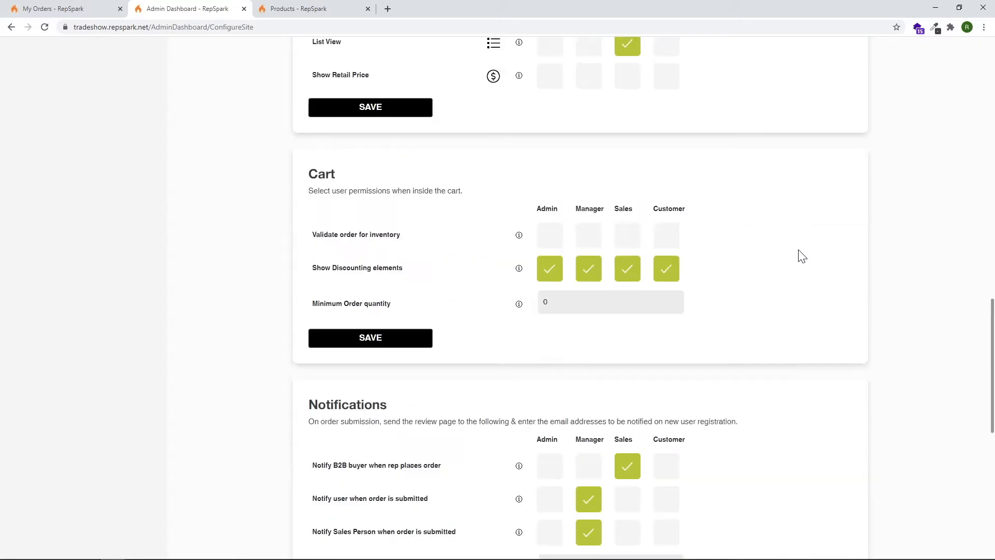
pyautogui.scroll(8, 803, 256)
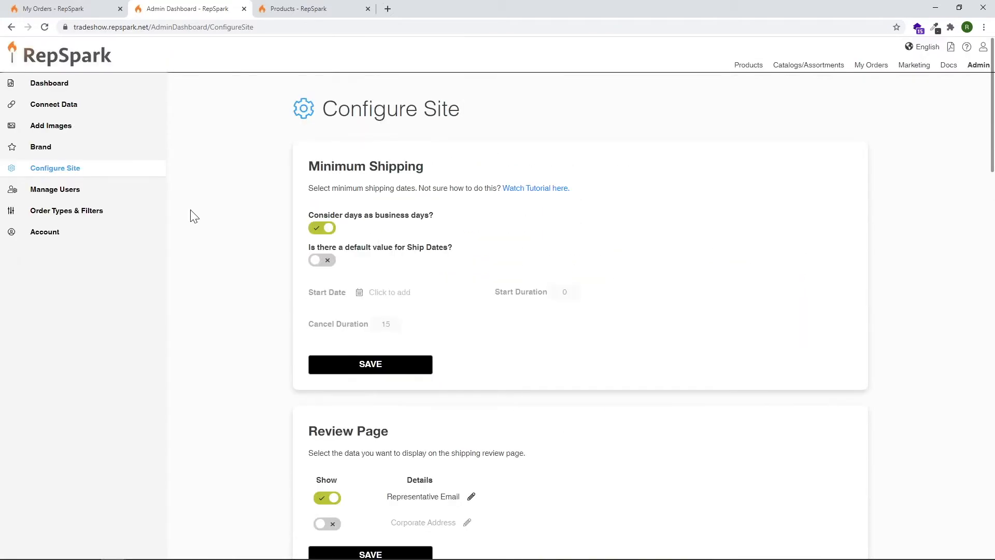
# - Open Manage Users, show the Guests list, and open the user details of the guest from Golf Outlet Center
pyautogui.click(73, 196)
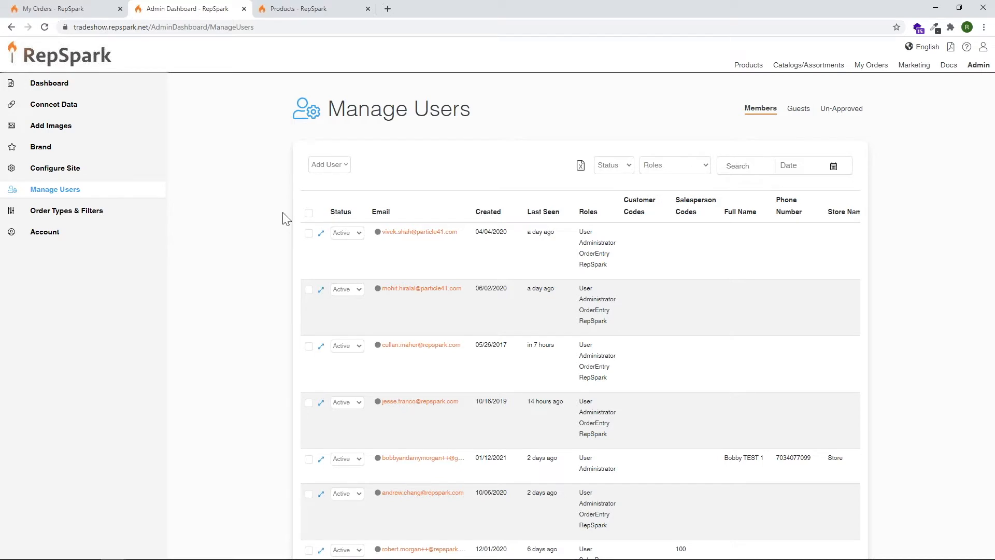
pyautogui.click(799, 112)
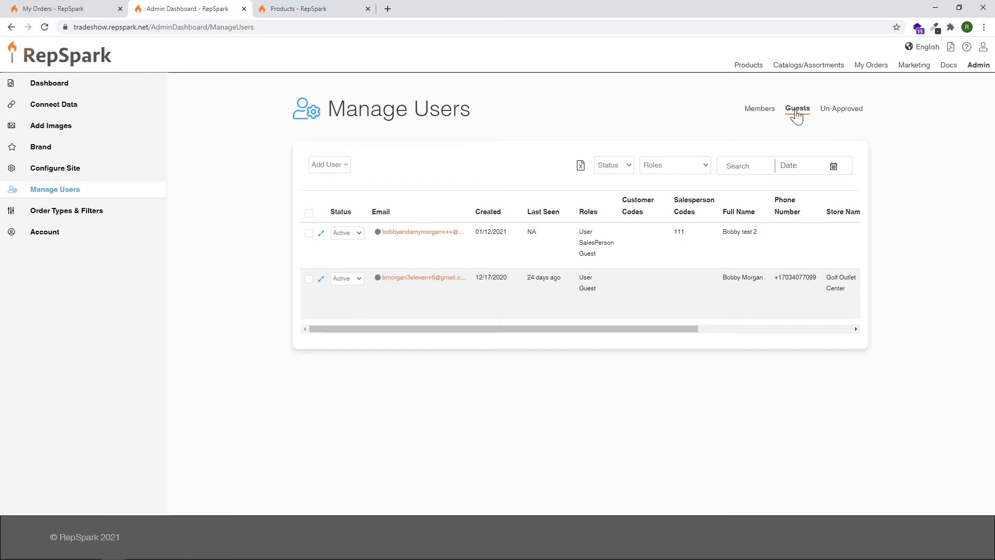
pyautogui.click(321, 279)
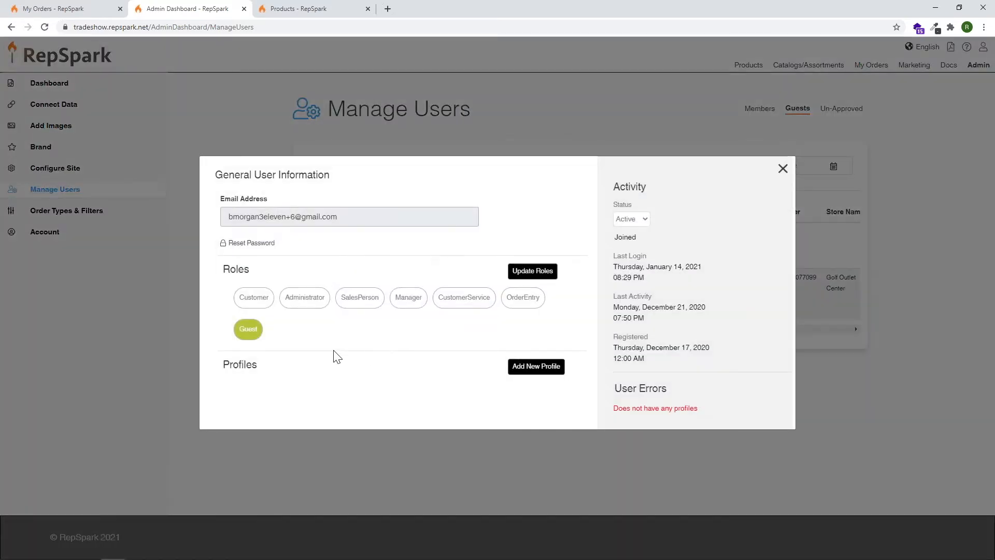
# - Replace the user's Guest role with Customer and update the roles
pyautogui.click(254, 298)
pyautogui.click(248, 331)
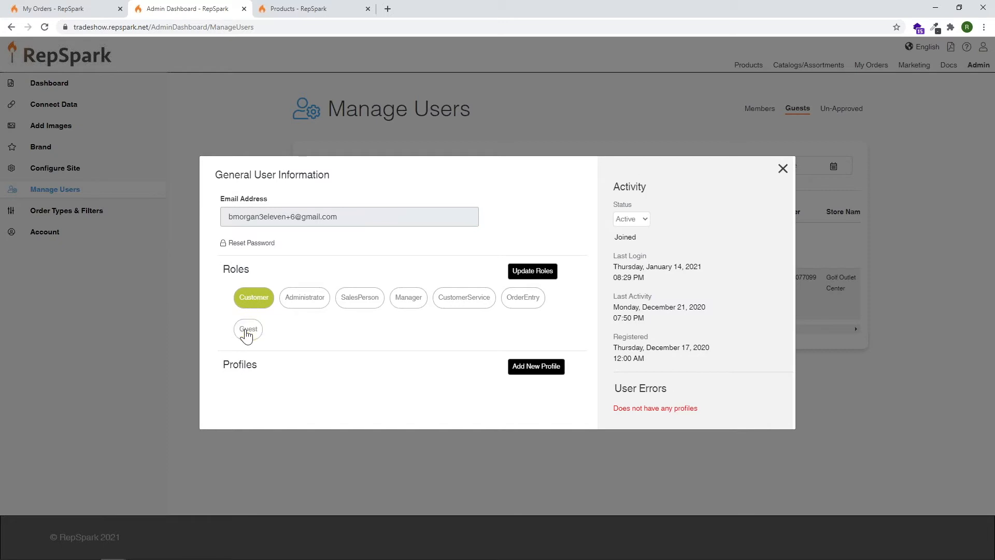
pyautogui.click(532, 271)
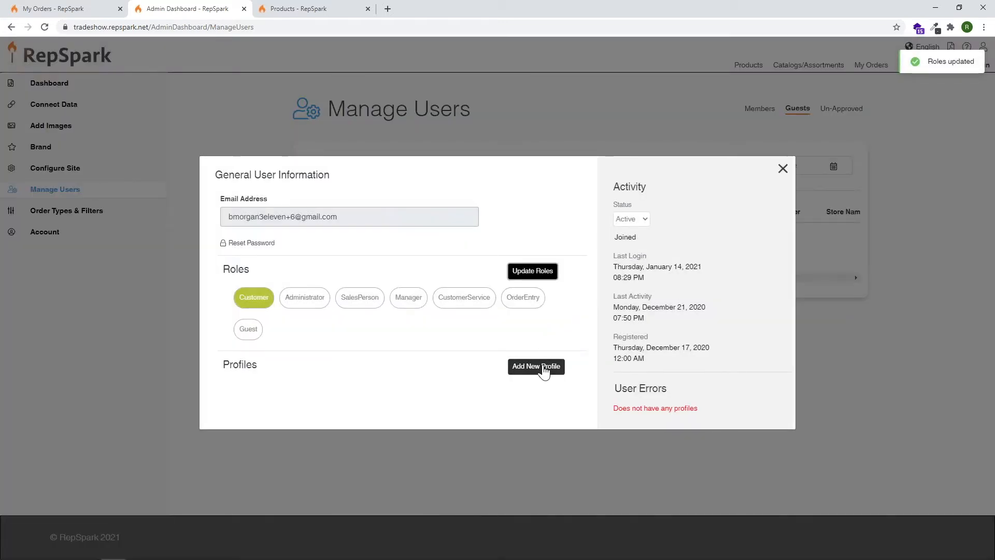
# - Add a new profile row for the user, view the customer code choices, and dismiss the list without selecting one
pyautogui.click(536, 366)
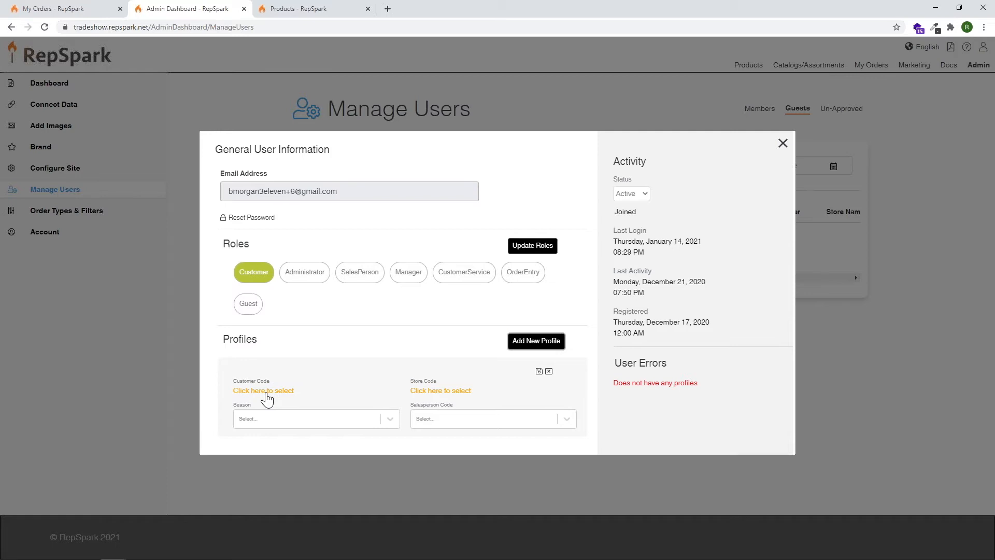
pyautogui.click(266, 393)
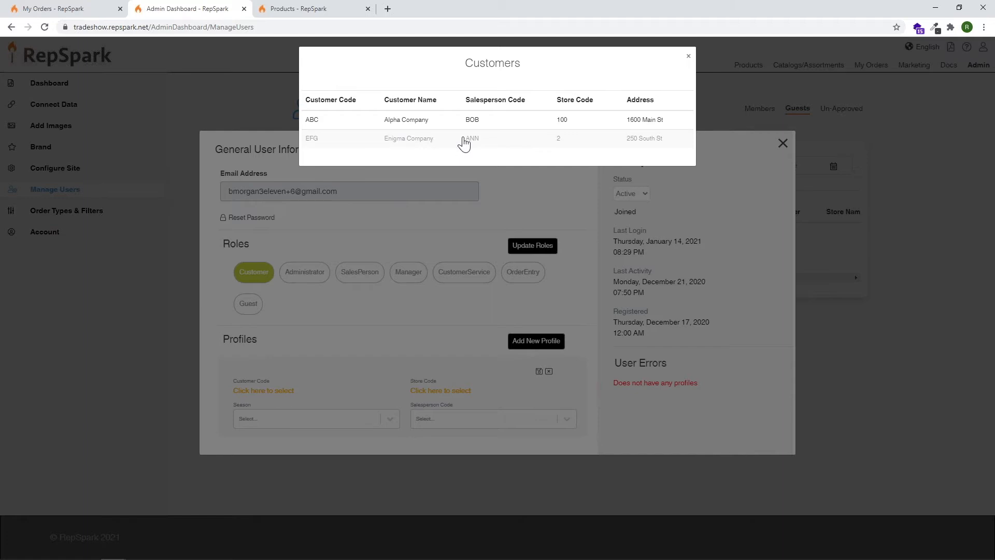
pyautogui.click(688, 58)
# - Restore the user's Guest role in place of Customer, update the roles, and close the user details
pyautogui.click(248, 303)
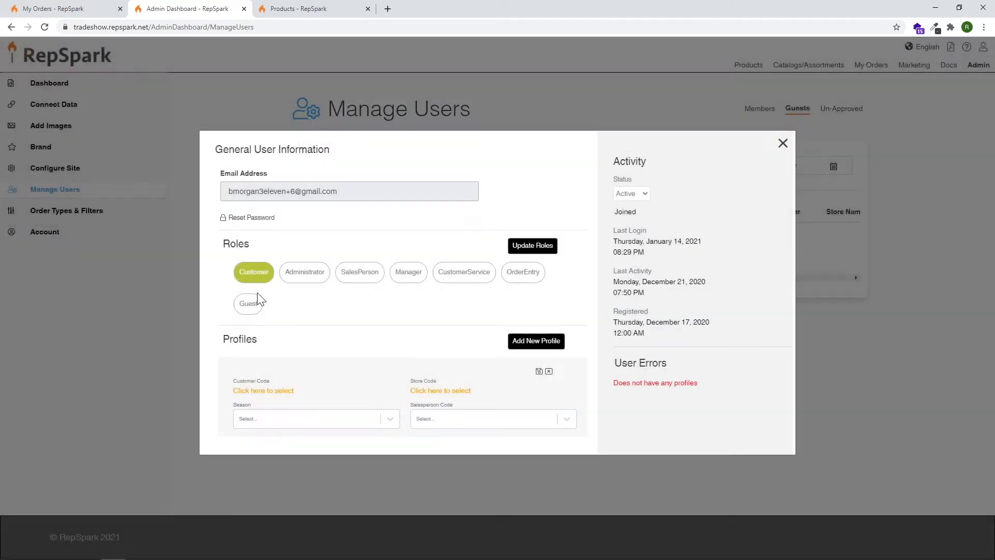
pyautogui.click(248, 274)
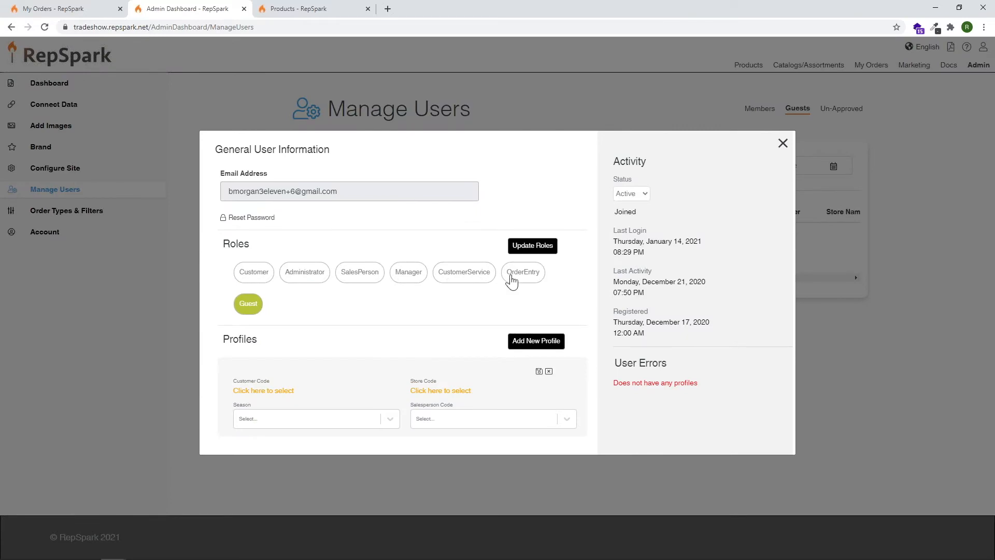
pyautogui.click(527, 245)
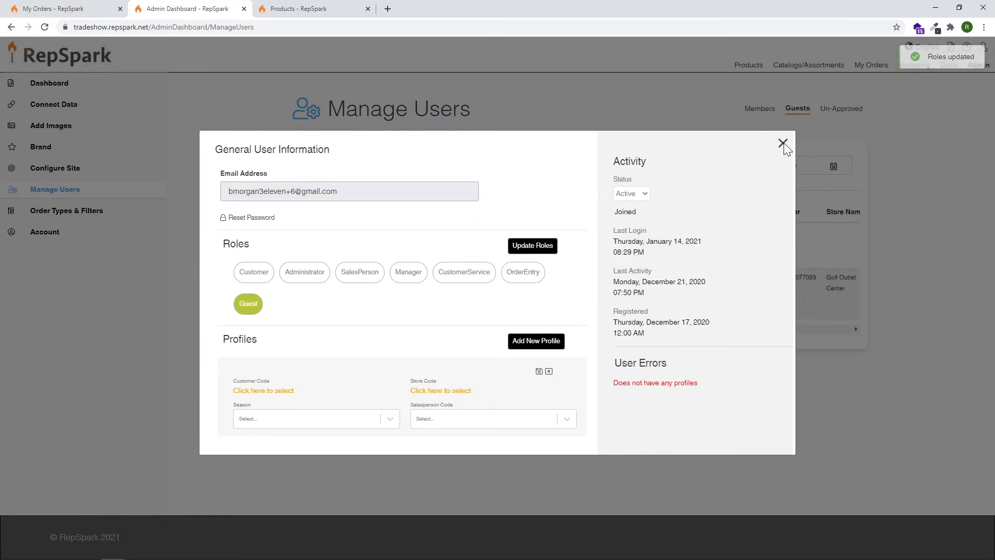
pyautogui.click(782, 143)
# - Open Order Types & Filters to view the filter manager, and compare it with the filters on the Products browser tab
pyautogui.click(62, 213)
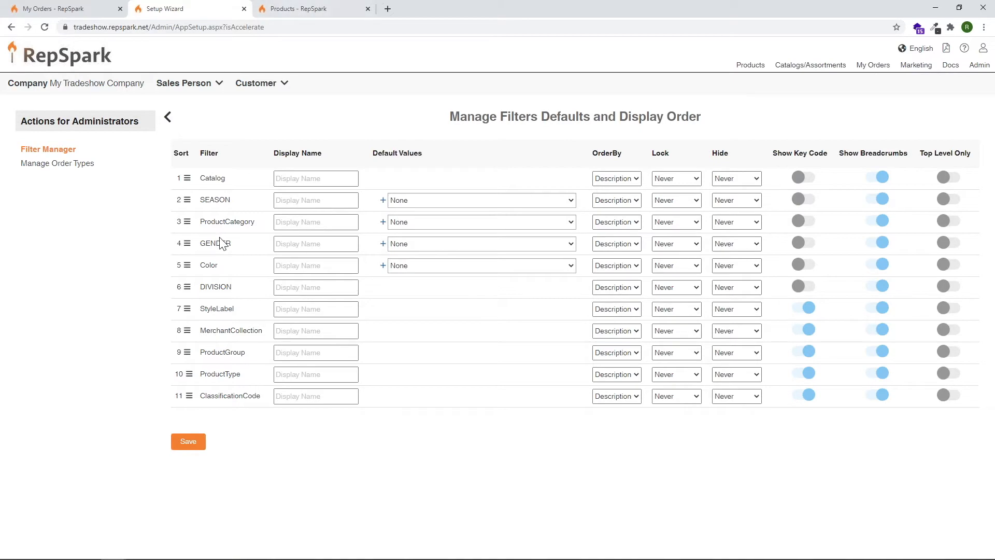
pyautogui.click(311, 7)
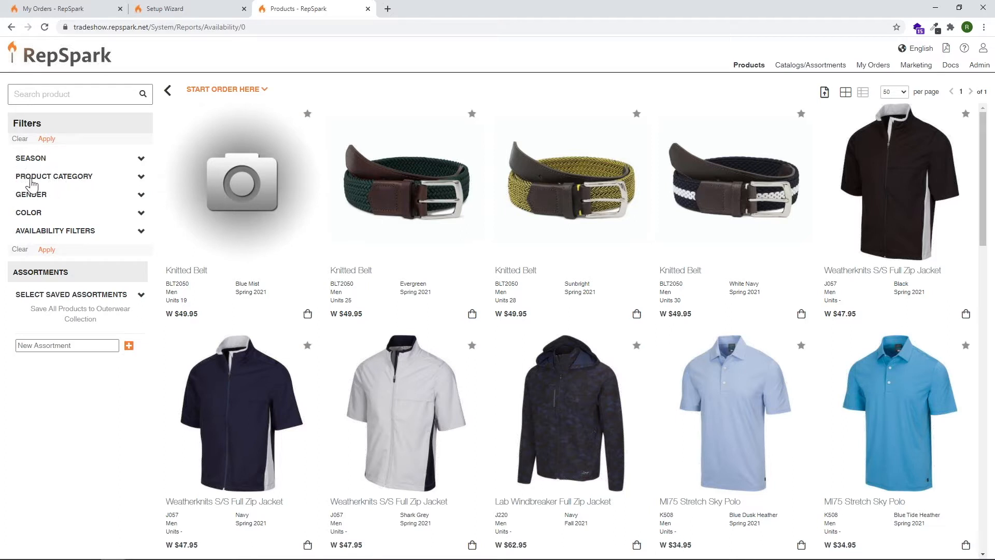
# - Return to the Setup Wizard browser tab and enter "Category" as the display name of the ProductCategory filter
pyautogui.click(217, 9)
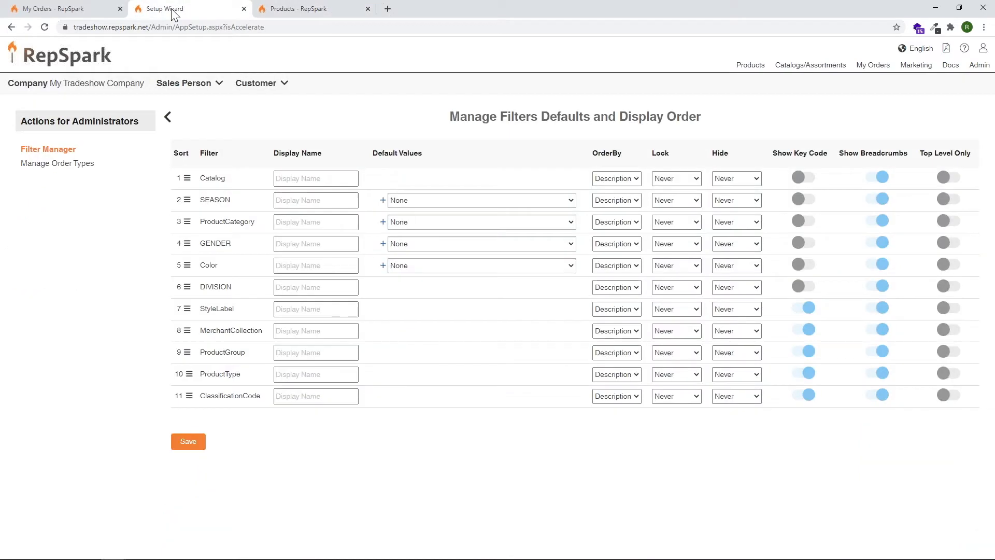
pyautogui.click(288, 221)
pyautogui.write('Category')
# - Switch to the Products browser tab and look through the Product Category and Season filters, leaving every filter collapsed
pyautogui.click(287, 8)
pyautogui.click(139, 176)
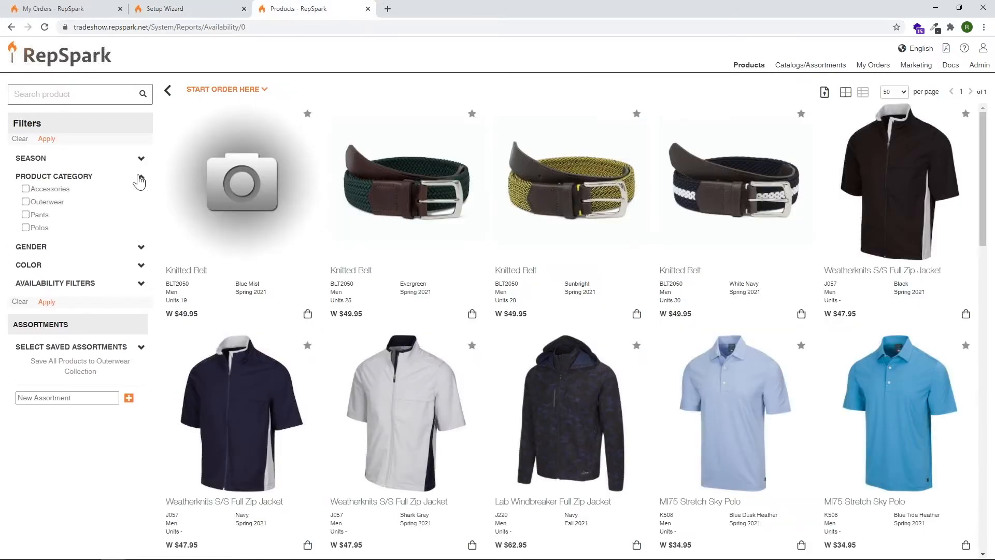
pyautogui.click(140, 160)
pyautogui.click(140, 224)
pyautogui.click(144, 196)
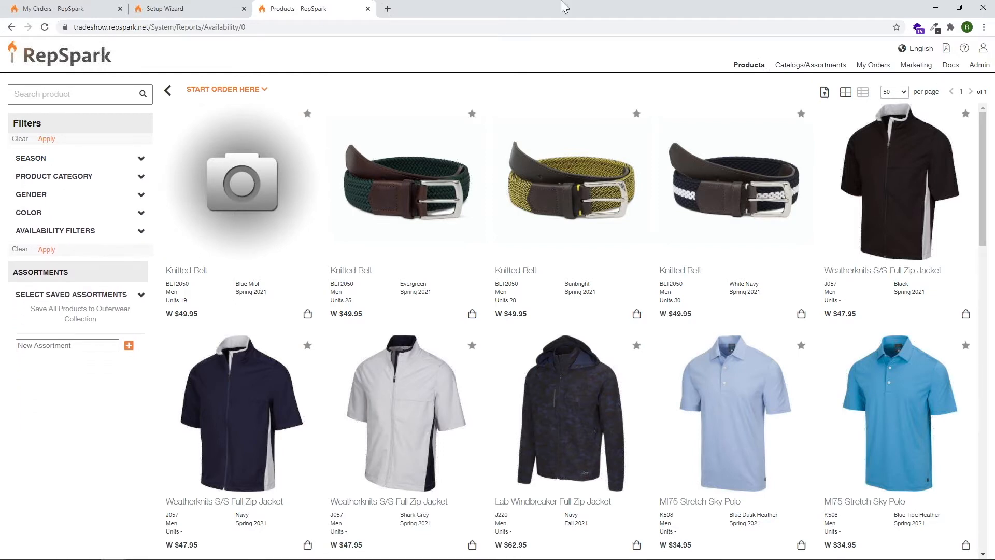
# - Return to the Setup Wizard browser tab, leave the filter manager without saving, and open the Admin Dashboard
pyautogui.click(171, 8)
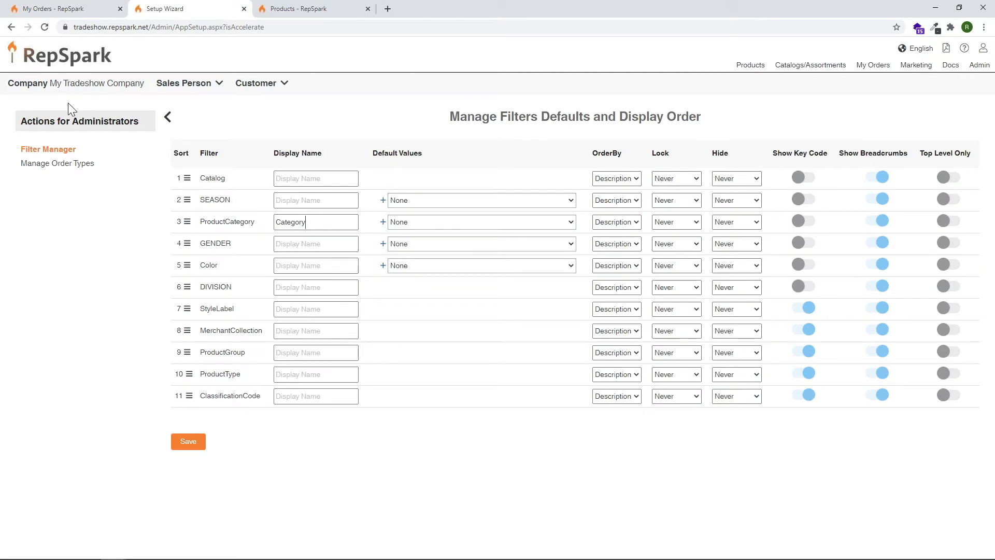
pyautogui.click(11, 28)
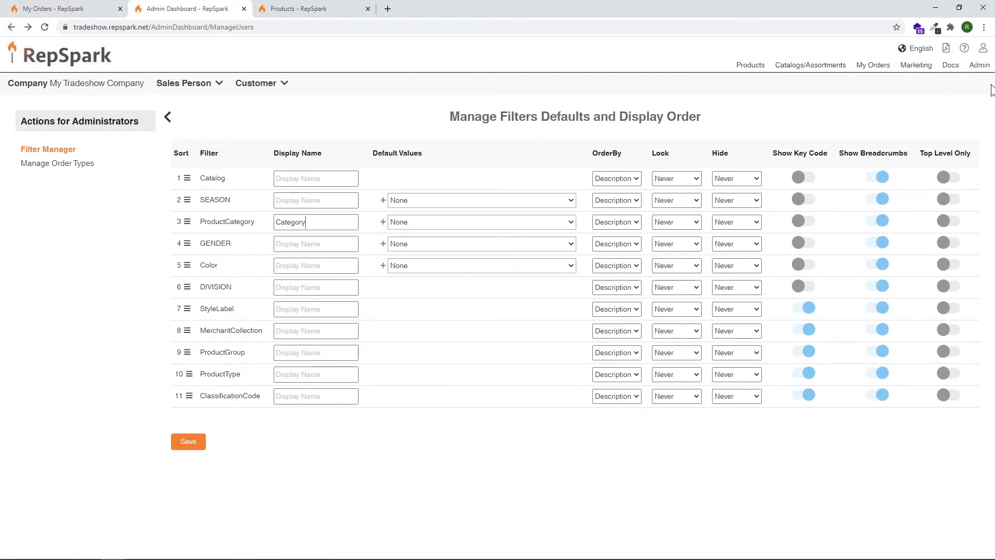
pyautogui.click(12, 29)
pyautogui.moveTo(978, 72)
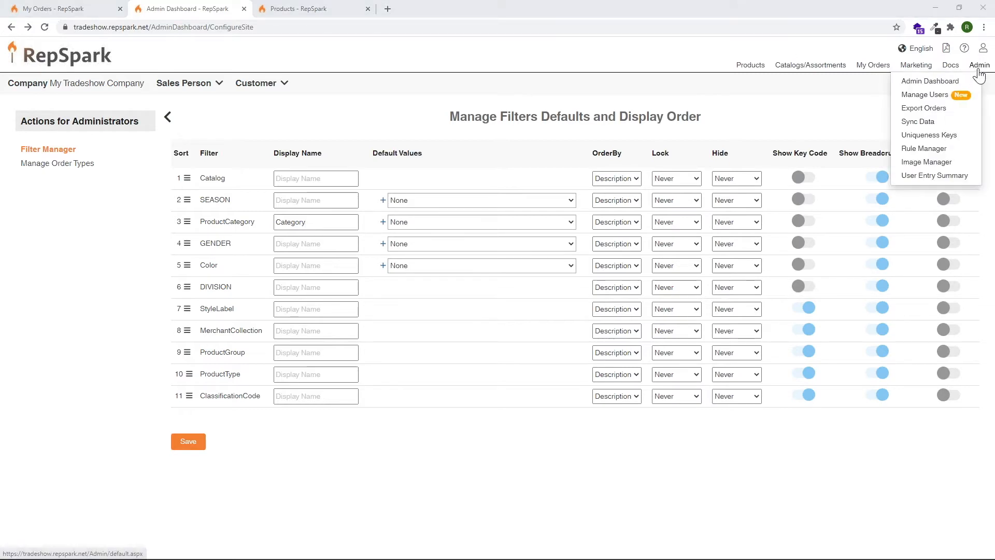
pyautogui.click(954, 83)
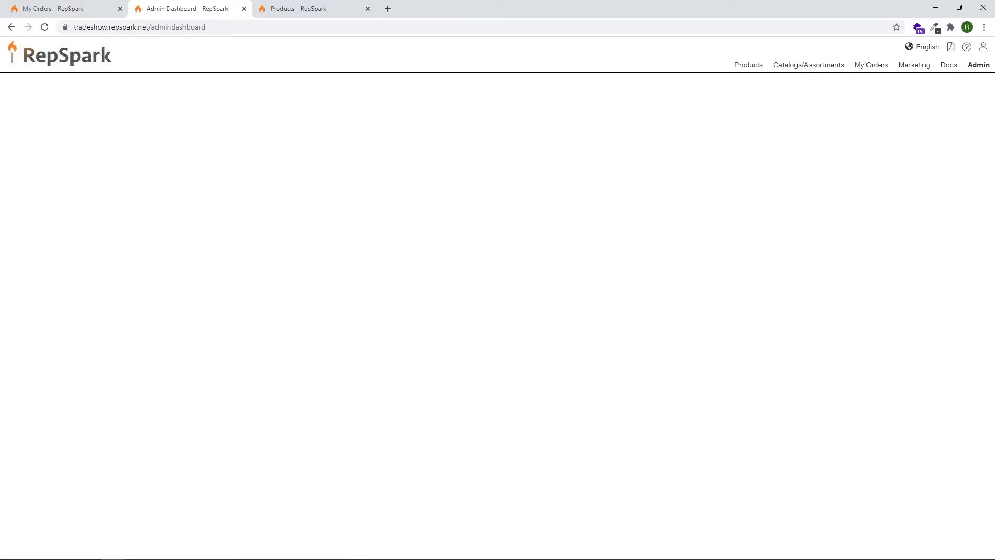
pyautogui.moveTo(980, 71)
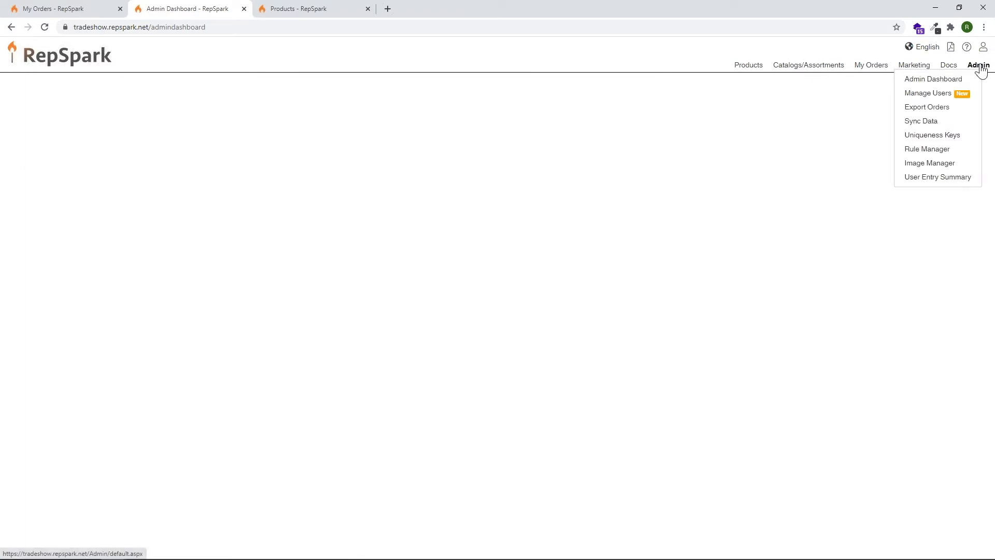
pyautogui.click(954, 78)
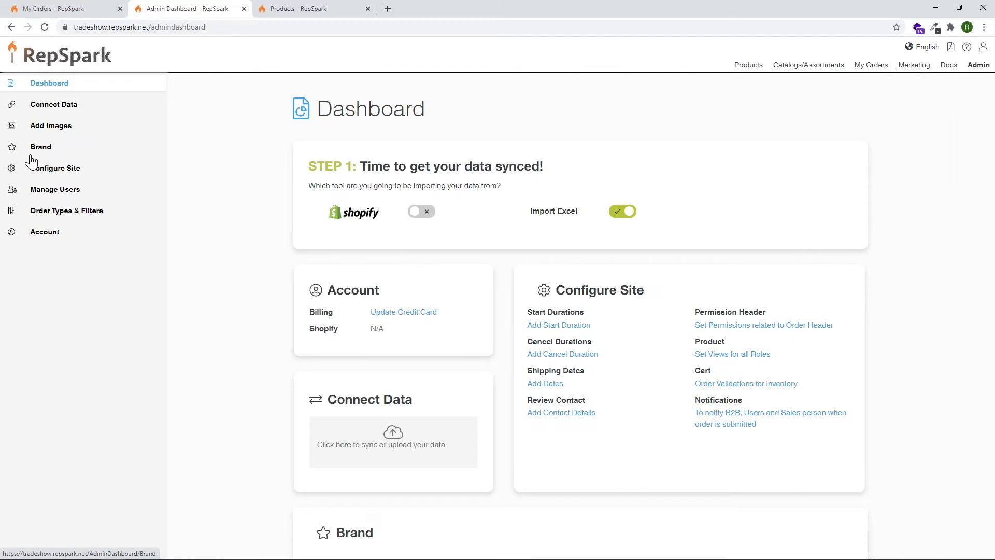
# - Open Configure Site, look over its settings, and toggle the minimum shipping business-days option off and back on
pyautogui.click(43, 172)
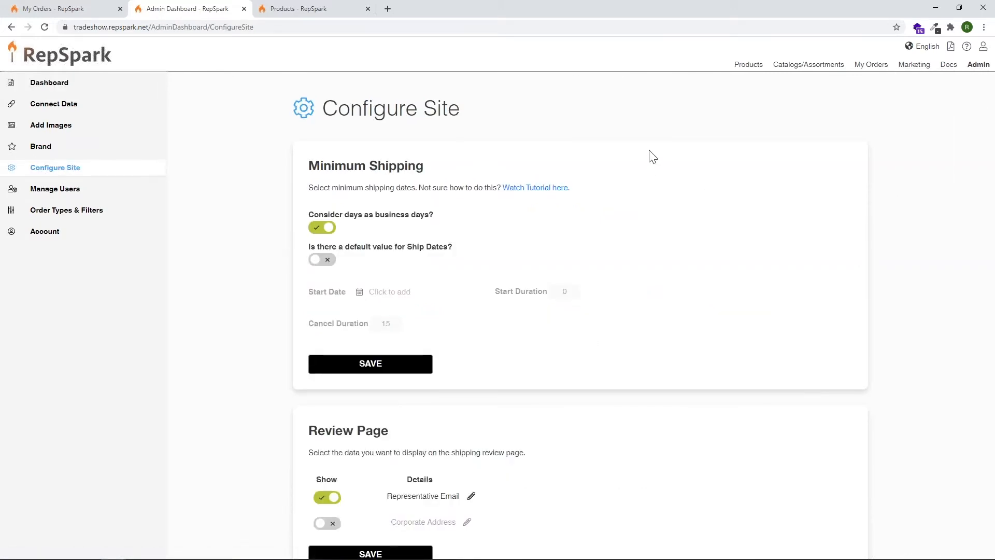
pyautogui.scroll(-3, 652, 157)
pyautogui.scroll(3, 652, 157)
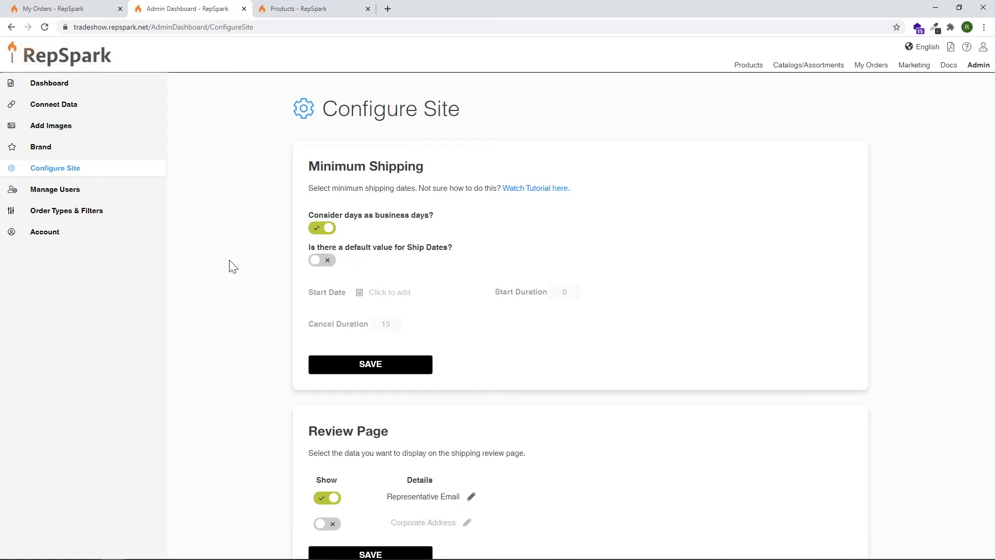
pyautogui.click(324, 232)
pyautogui.click(324, 232)
# - Examine the Minimum Shipping, Review Page and Permission Header settings on the Configure Site page
pyautogui.scroll(-2, 927, 244)
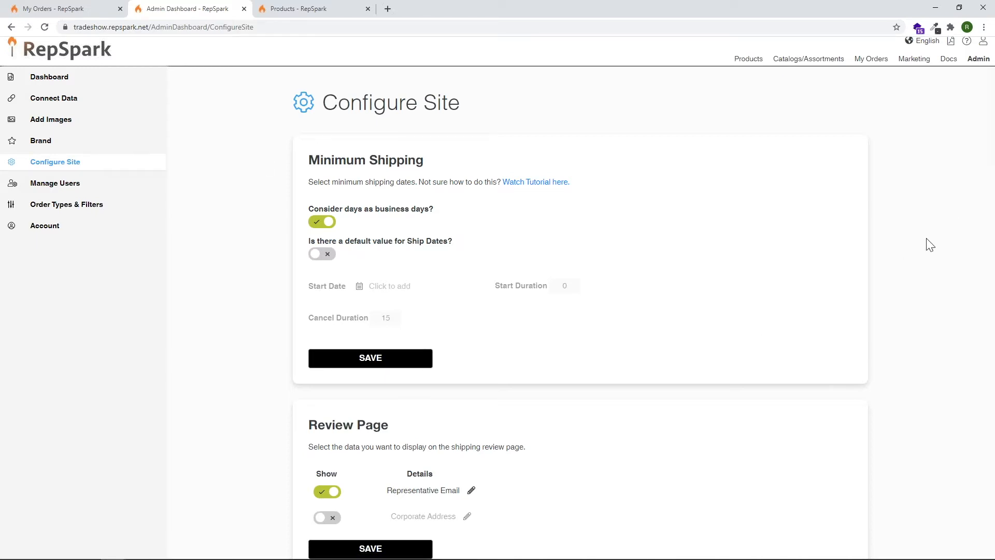
pyautogui.scroll(-2, 930, 245)
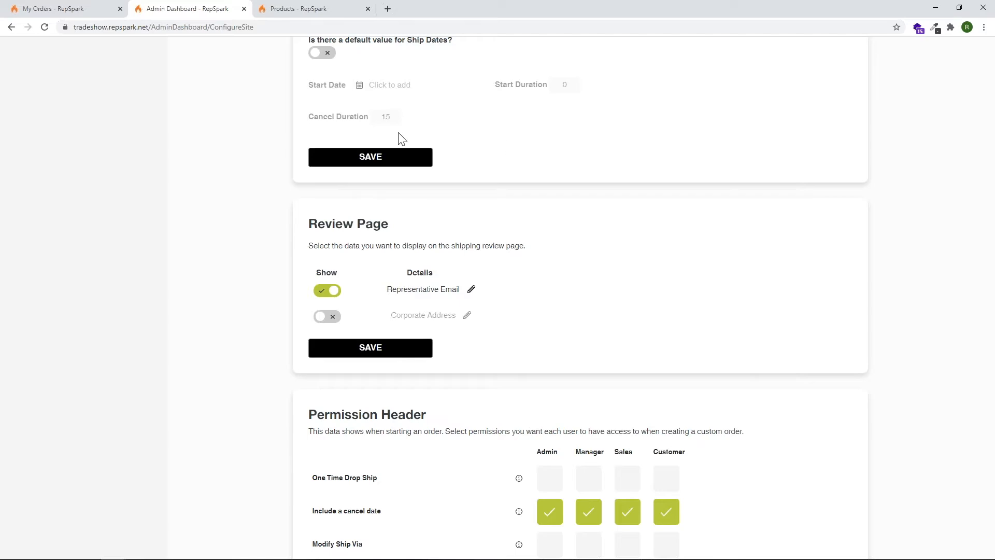
pyautogui.scroll(2, 286, 104)
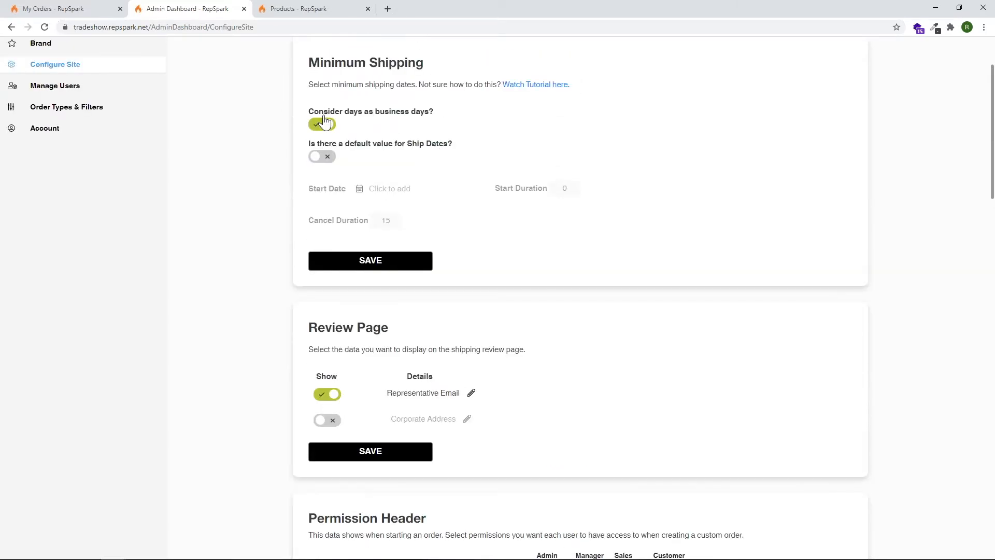
pyautogui.scroll(-7, 276, 191)
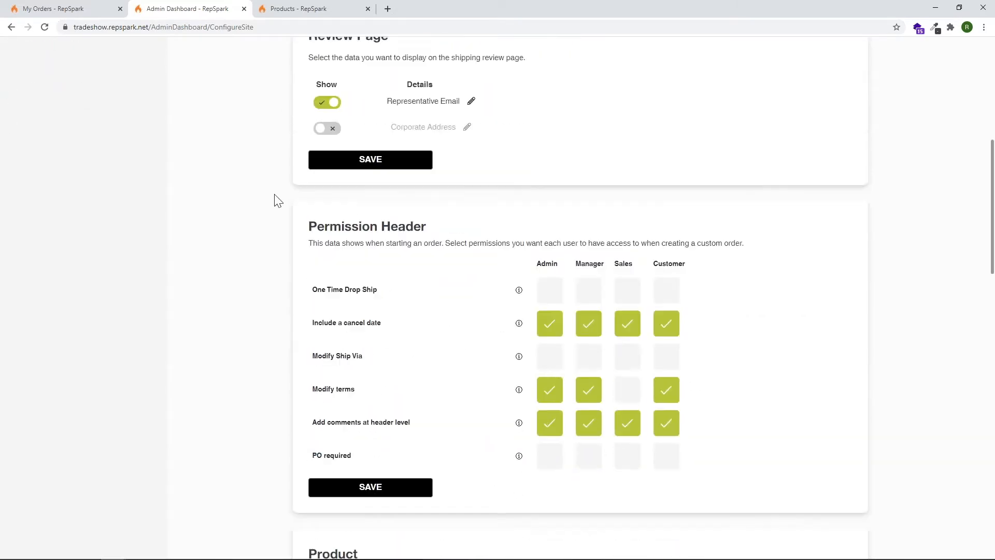
pyautogui.scroll(-2, 278, 201)
pyautogui.scroll(8, 275, 182)
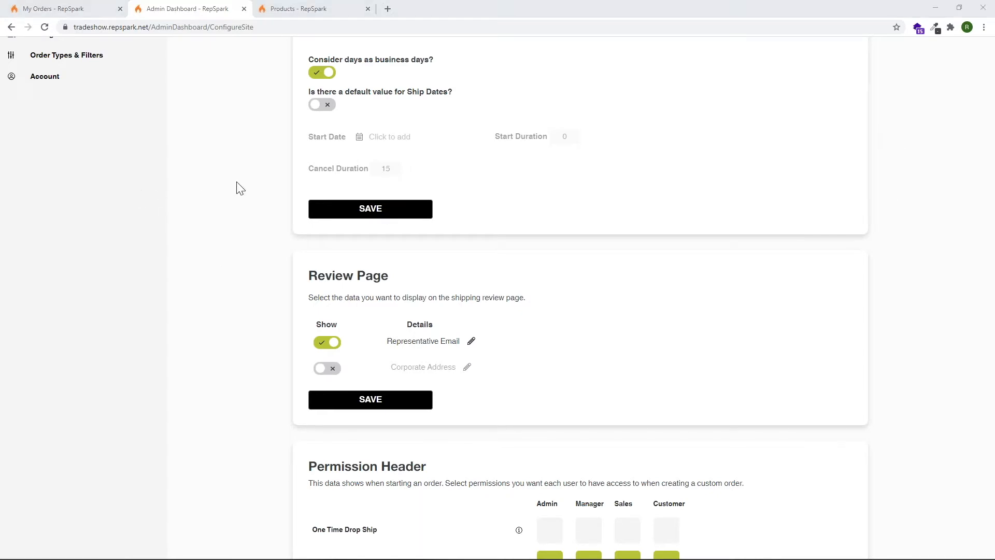
pyautogui.scroll(3, 238, 186)
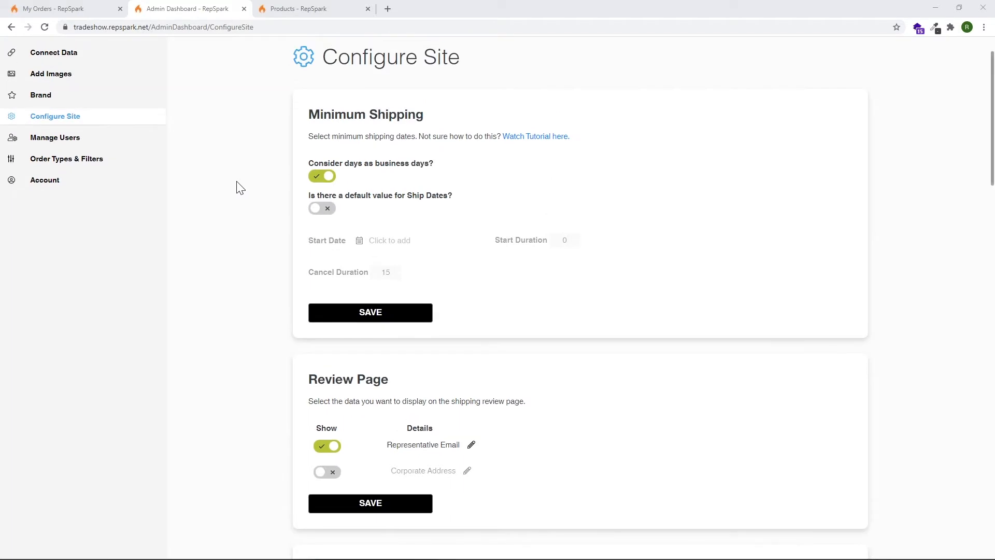
# - Return to the Dashboard page, preview the open Catalogs browser window, and switch back to the Admin Dashboard window
pyautogui.click(57, 88)
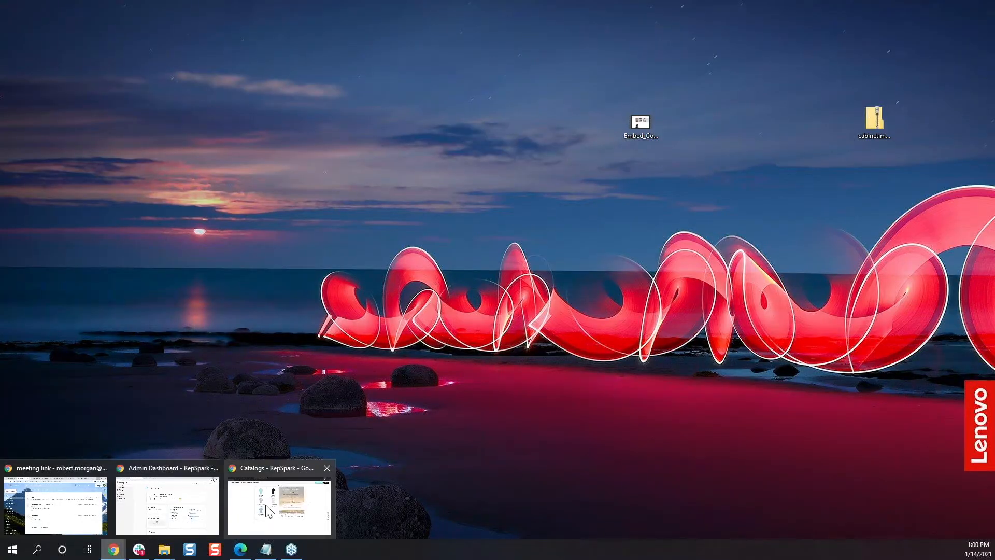
pyautogui.moveTo(266, 505)
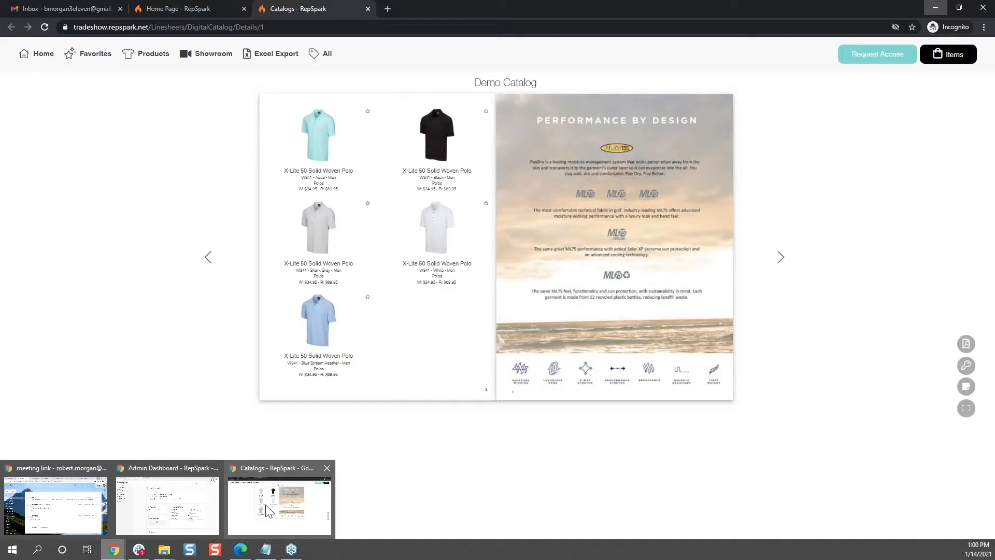
pyautogui.click(176, 505)
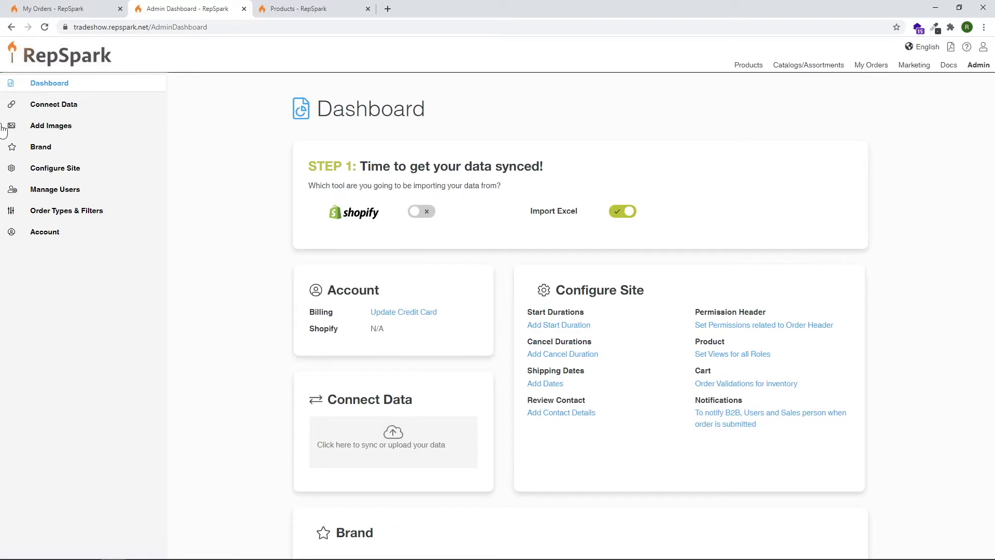
# - Open Add Images, highlight the ProductNumber_ColorCode naming pattern, and inspect the fields available for the product image format
pyautogui.click(51, 126)
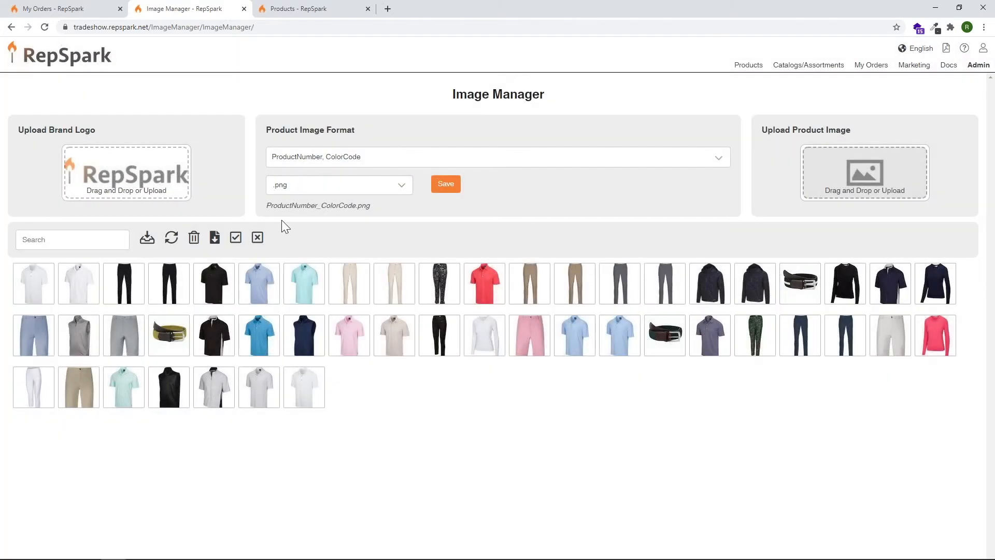
pyautogui.moveTo(355, 210); pyautogui.dragTo(269, 208)
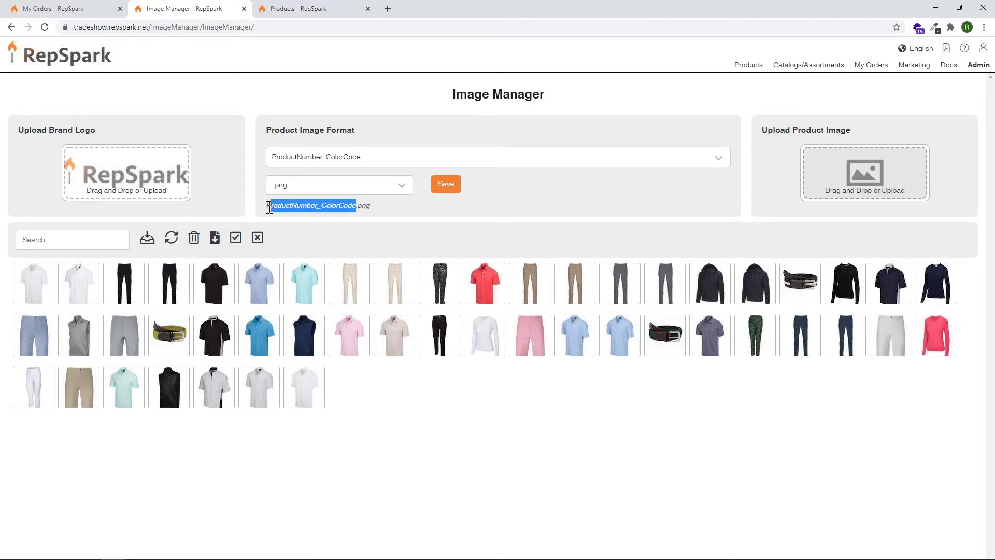
pyautogui.click(455, 206)
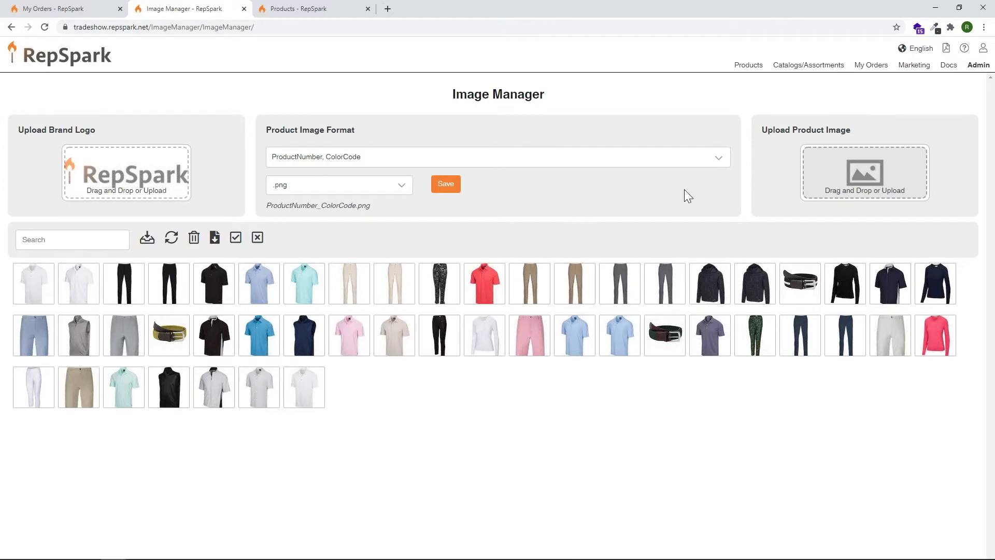
pyautogui.click(716, 158)
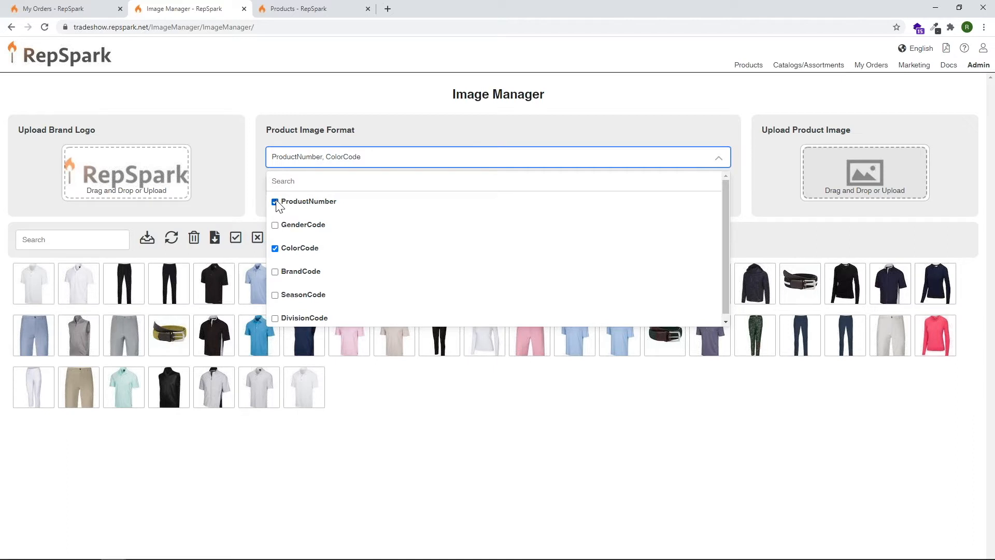
pyautogui.click(677, 133)
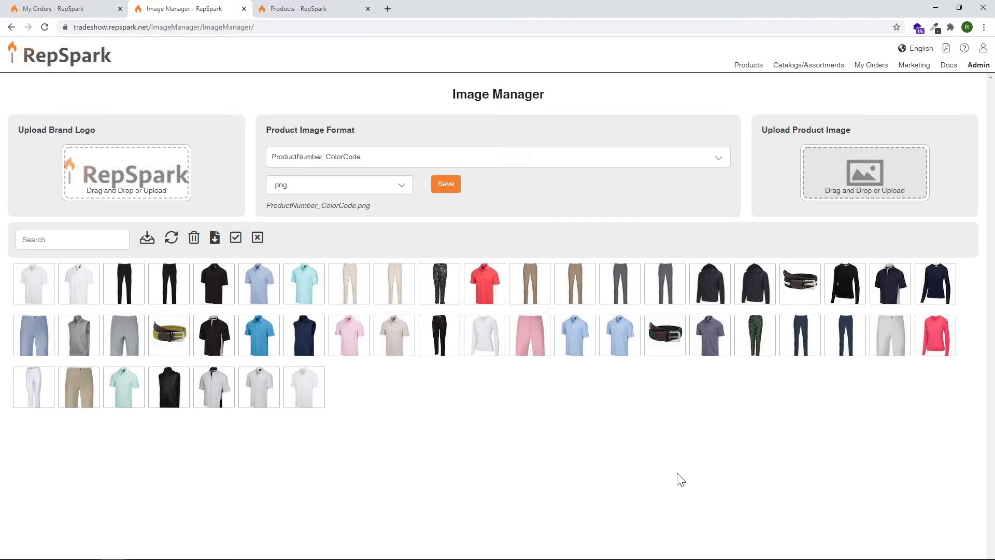
# - Return to the Admin Dashboard, open Connect Data, and look through the Customer, Product and Inventory upload sections
pyautogui.click(967, 72)
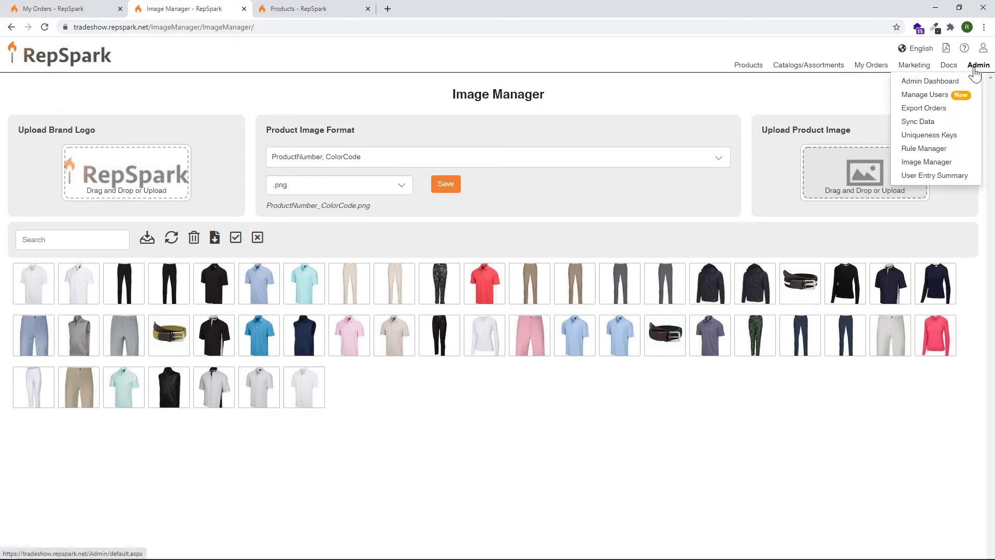
pyautogui.click(956, 82)
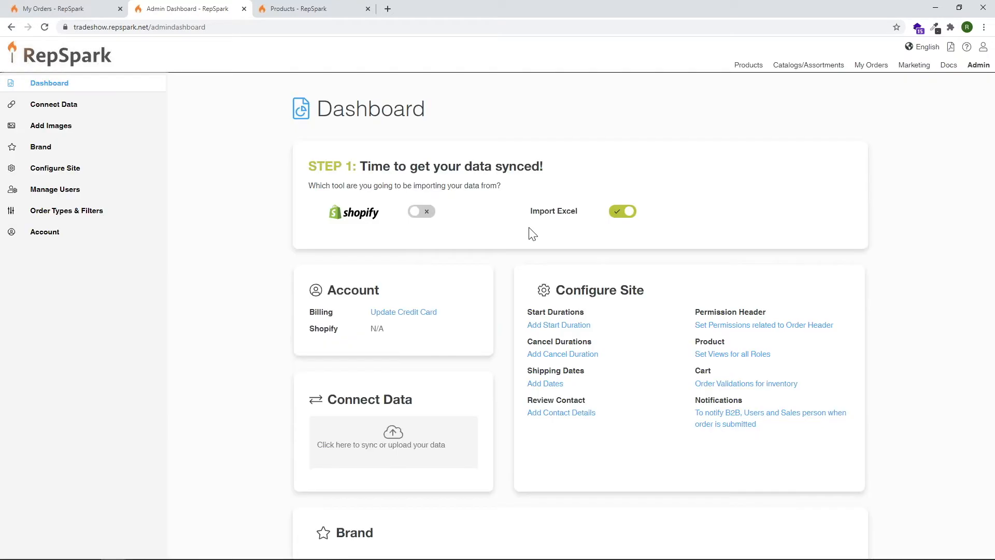
pyautogui.click(63, 106)
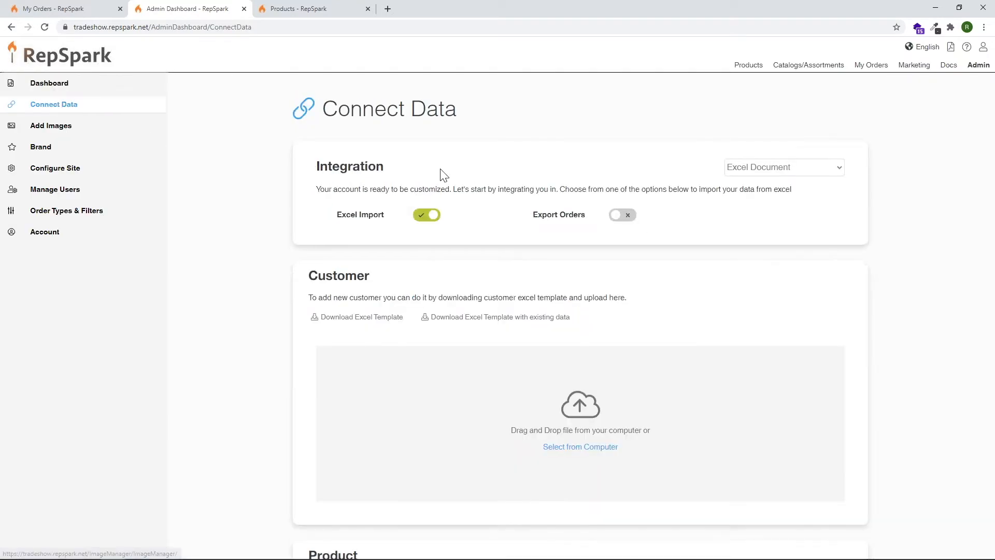
pyautogui.scroll(-3, 425, 175)
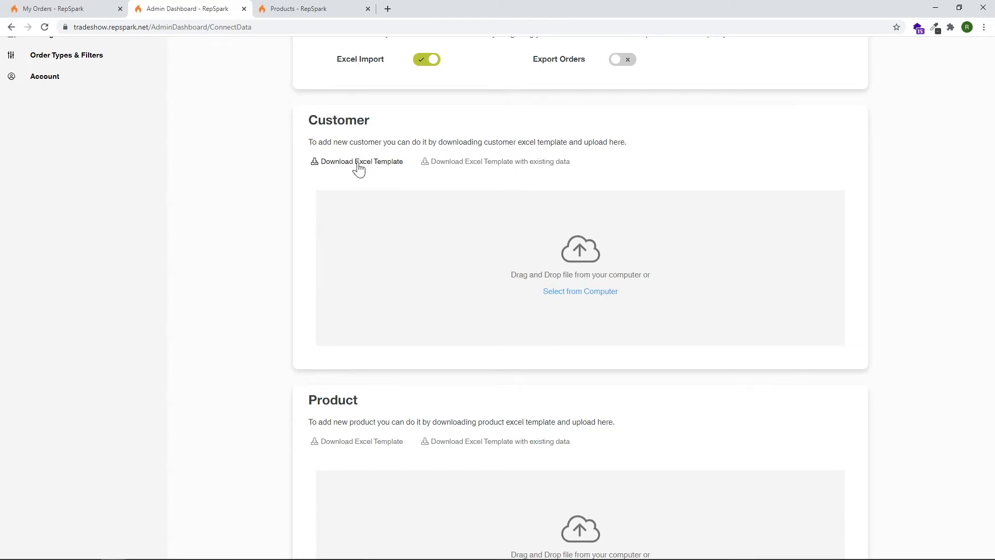
pyautogui.scroll(-3, 352, 280)
pyautogui.scroll(-4, 270, 269)
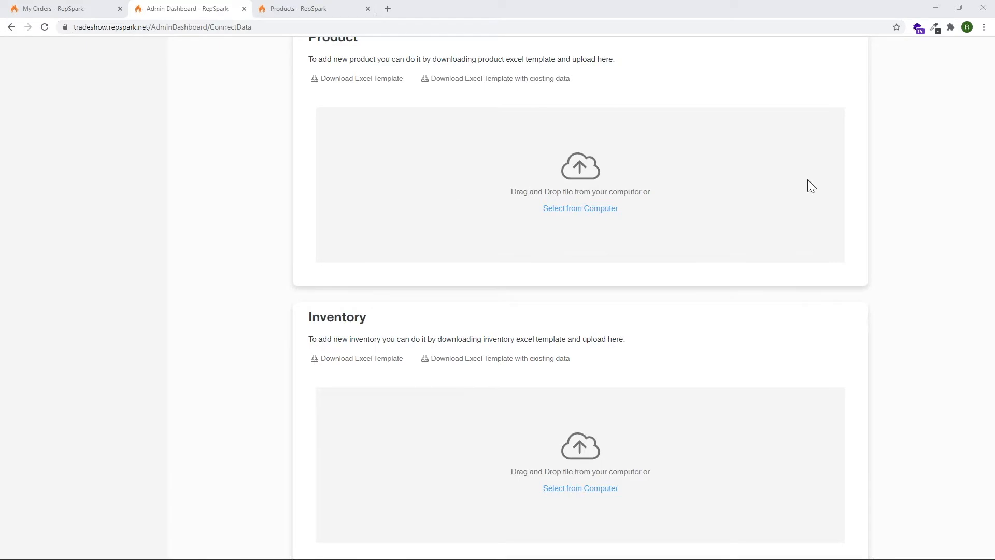
pyautogui.scroll(1, 916, 264)
pyautogui.scroll(6, 916, 264)
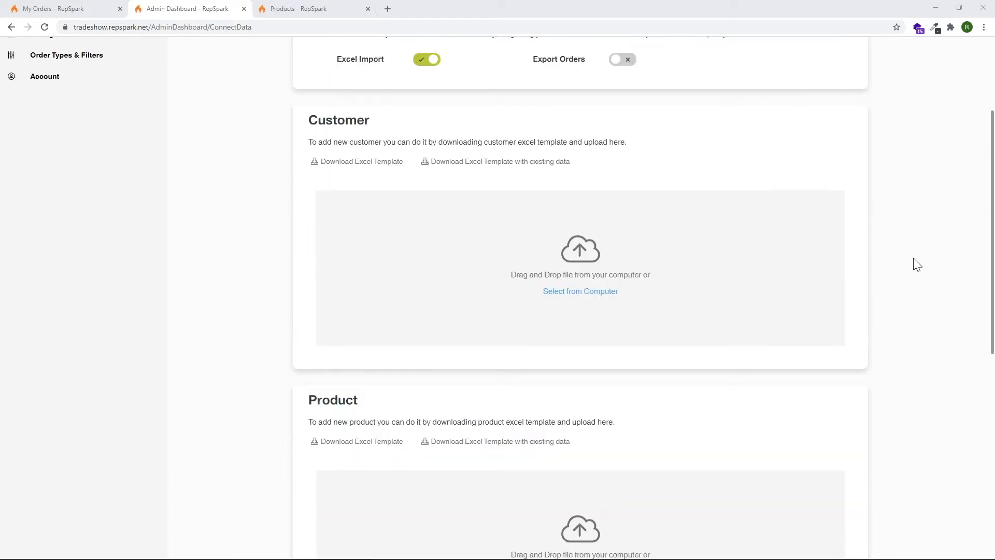
pyautogui.scroll(-1, 916, 265)
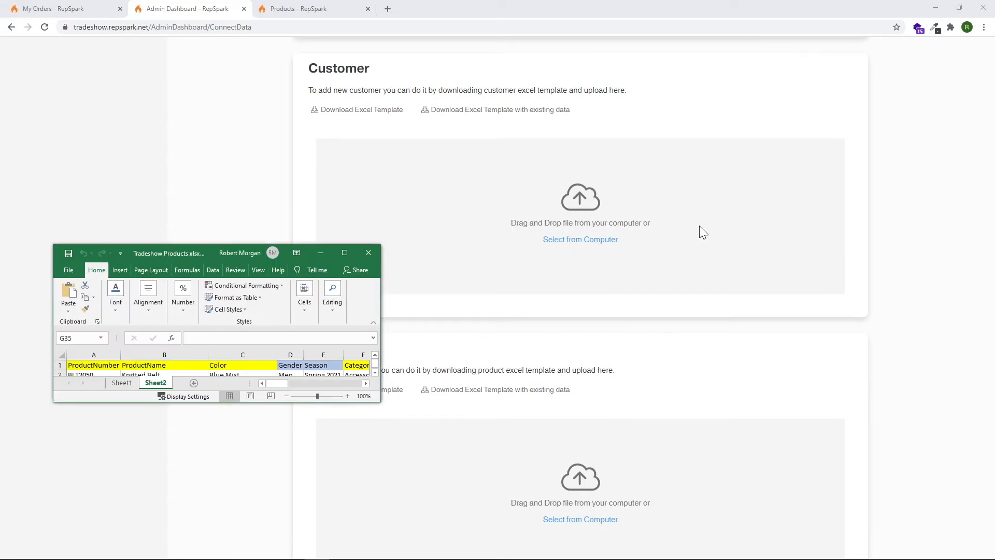
# - Switch to Tradeshow Products.xlsx in Excel, maximize it, compare Sheet1 with Sheet2, and enlarge Sheet2's product rows
pyautogui.click(344, 252)
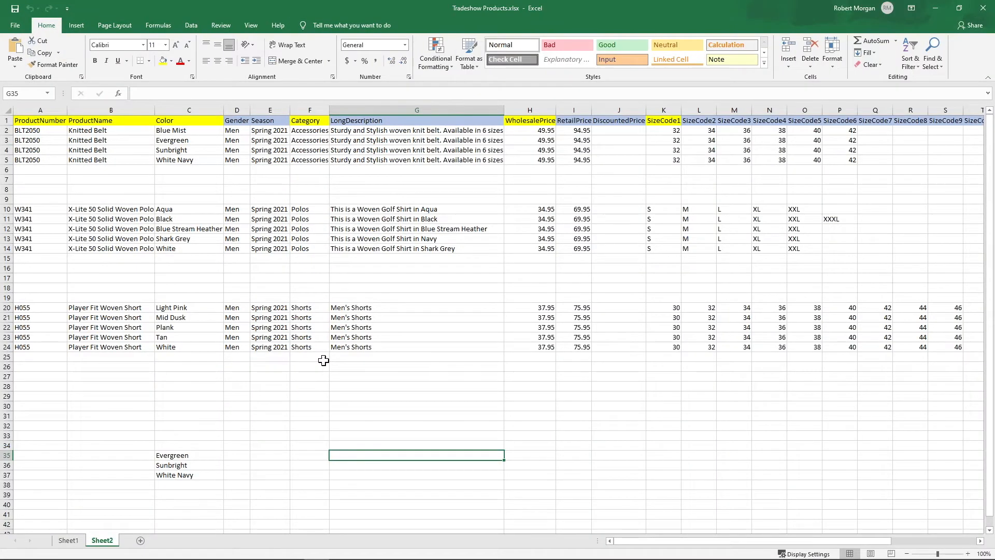
pyautogui.click(71, 538)
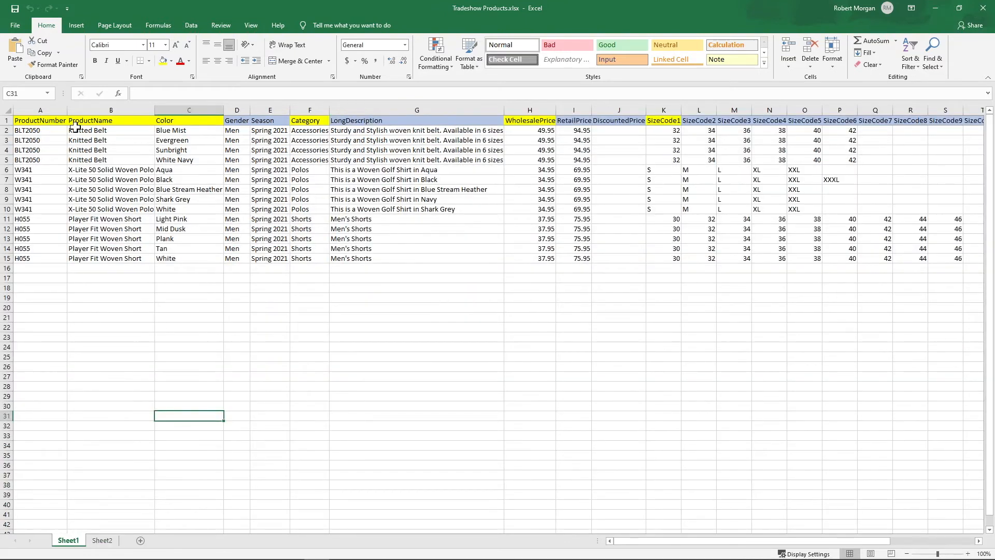
pyautogui.click(104, 540)
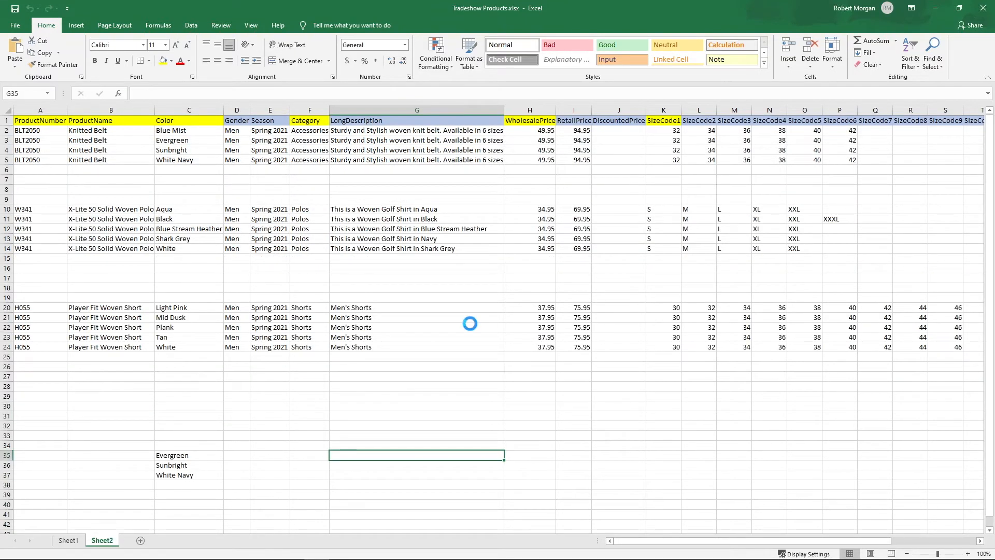
pyautogui.scroll(3, 471, 322)
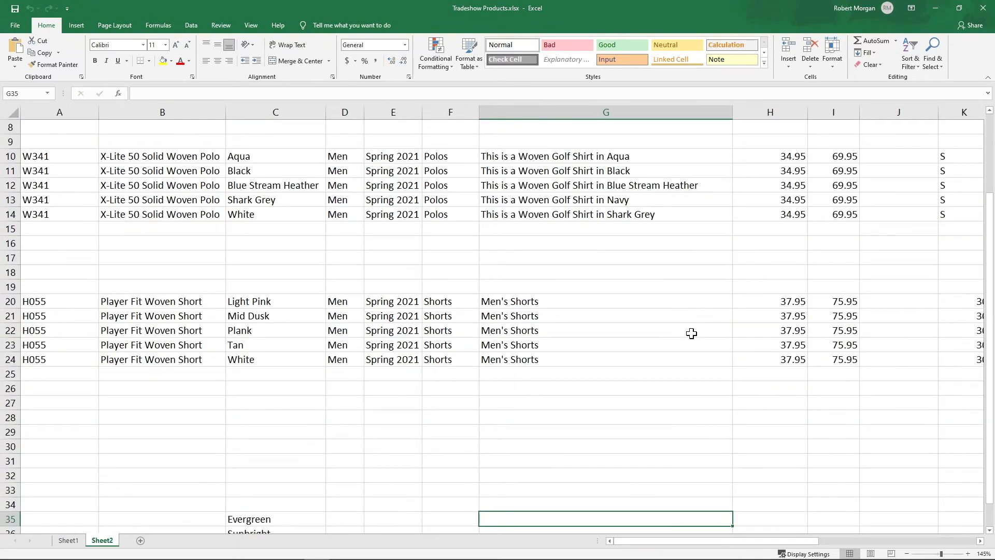
pyautogui.scroll(3, 693, 333)
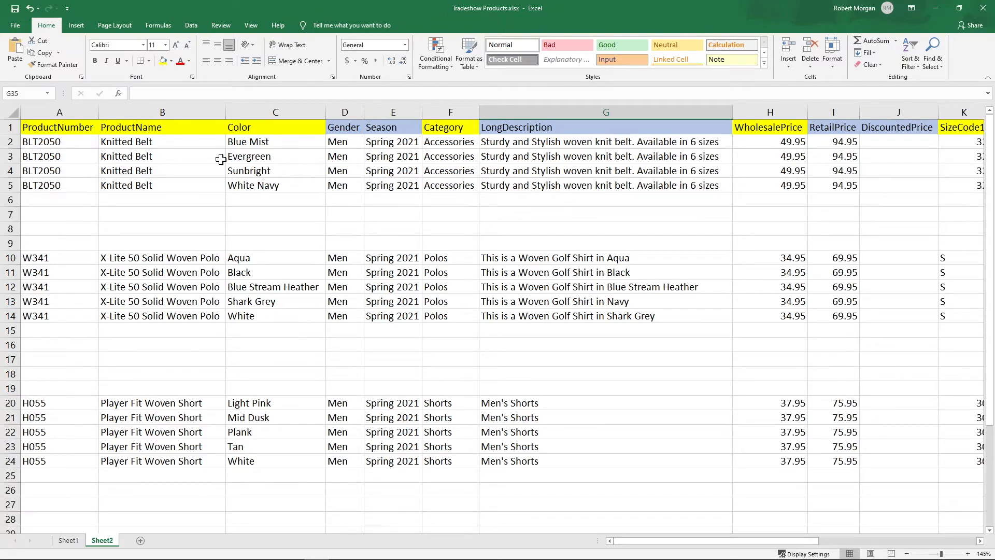
# - Highlight the Color, Season and Category values of the four Knitted Belt rows in turn, ending on empty cell G8
pyautogui.moveTo(254, 141); pyautogui.dragTo(252, 185)
pyautogui.click(375, 215)
pyautogui.moveTo(390, 140); pyautogui.dragTo(395, 183)
pyautogui.moveTo(456, 142); pyautogui.dragTo(456, 184)
pyautogui.click(592, 230)
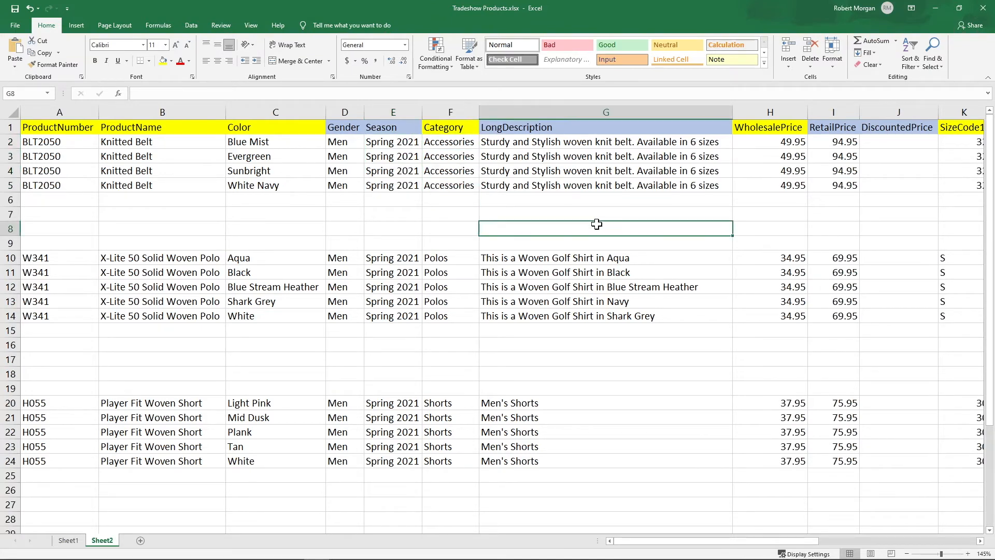
# - Highlight the four Knitted Belt rows on Sheet2, and check the Evergreen color cell
pyautogui.moveTo(15, 141); pyautogui.dragTo(15, 184)
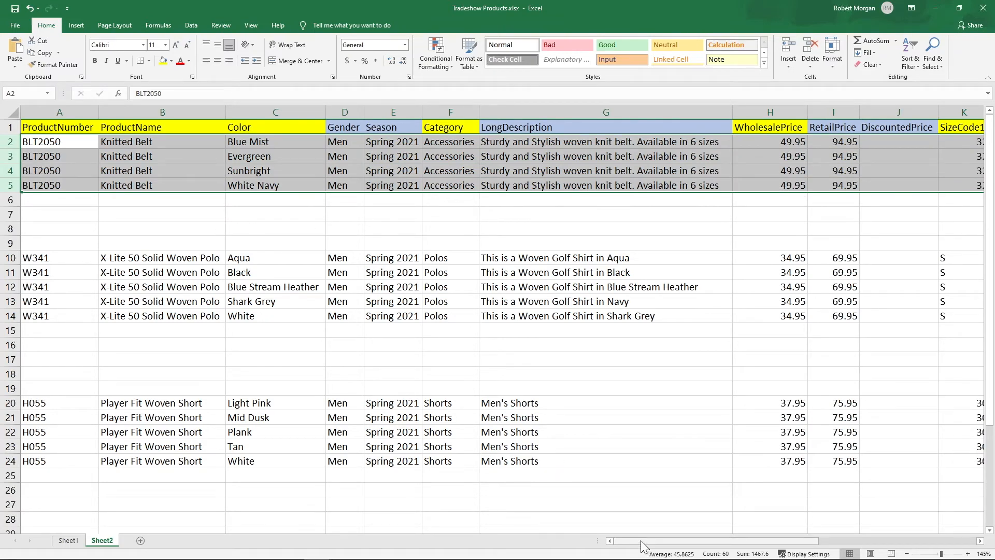
pyautogui.moveTo(643, 545); pyautogui.dragTo(593, 551)
pyautogui.click(265, 156)
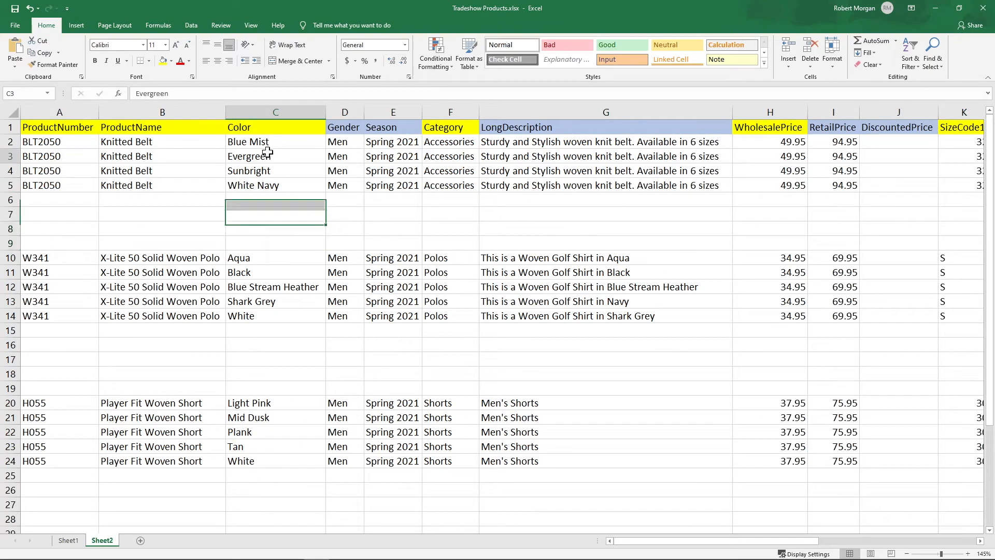
pyautogui.click(289, 198)
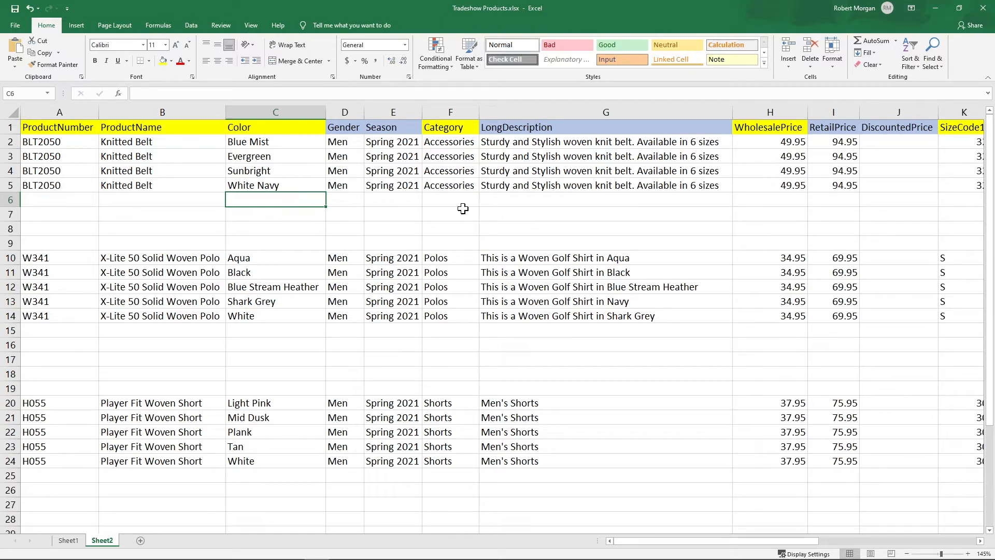
# - Enter Polos as a sample category in cell F9, and shorten it to Polo
pyautogui.click(442, 238)
pyautogui.write('Polos')
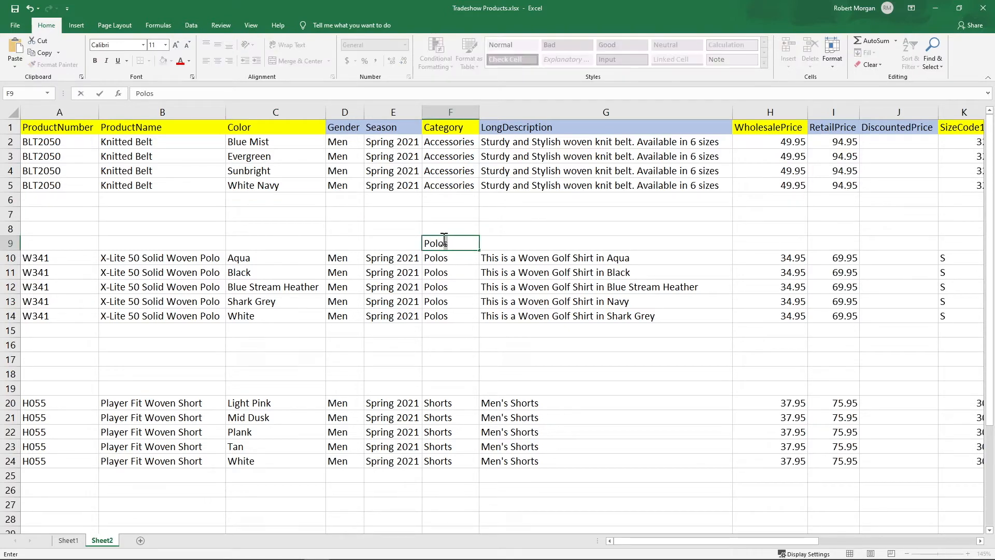
pyautogui.press('Tab')
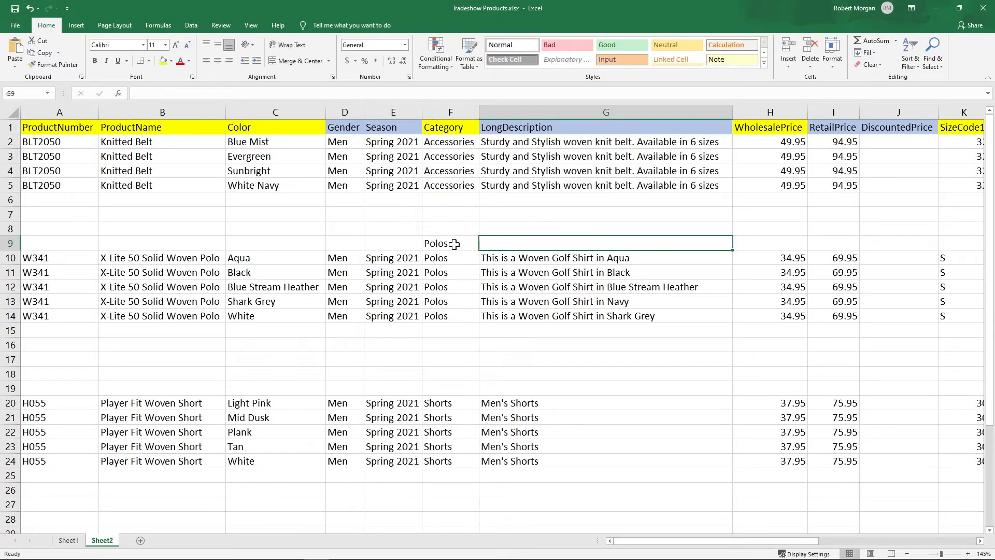
pyautogui.click(454, 243)
pyautogui.doubleClick(454, 243)
pyautogui.press('BackSpace')
pyautogui.click(538, 359)
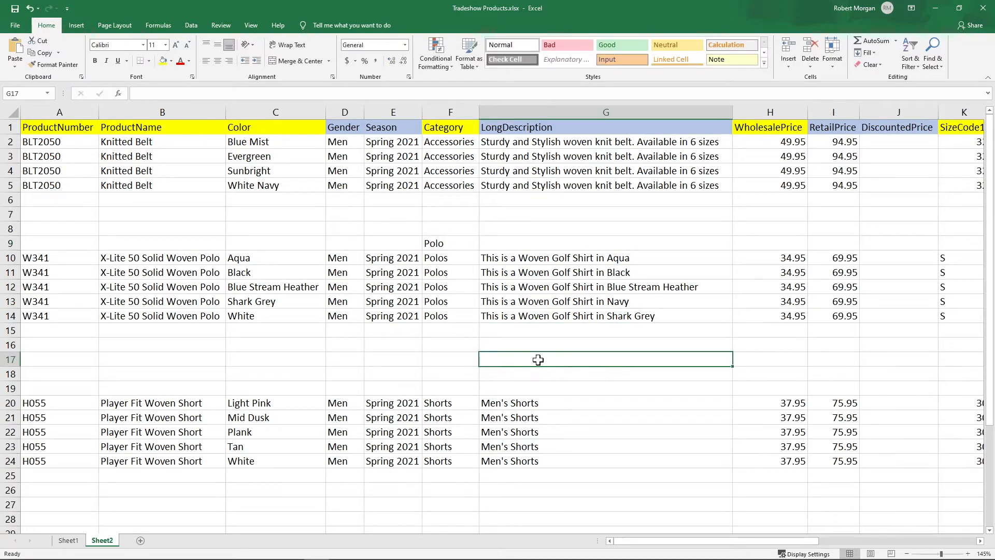
# - Clear the sample category from cell F9
pyautogui.click(456, 242)
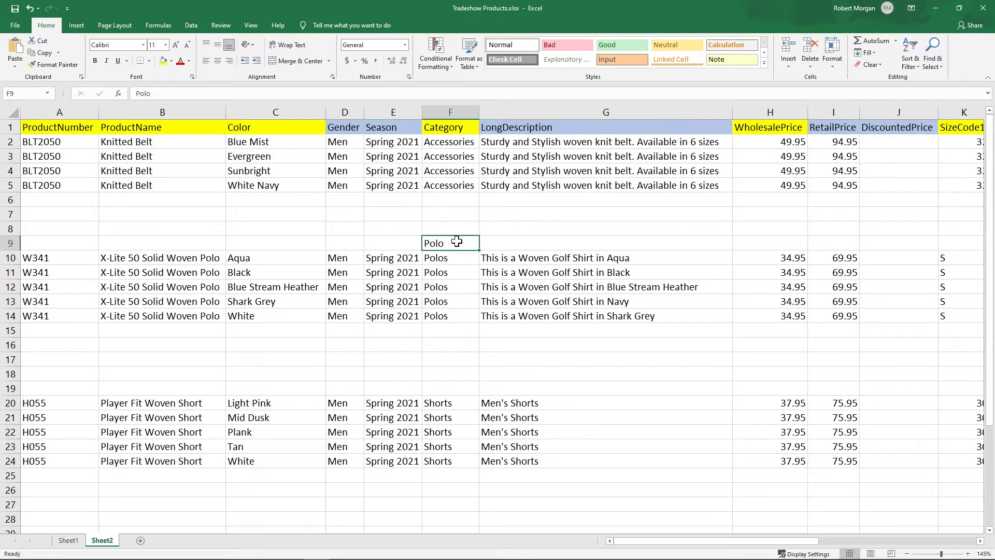
pyautogui.press('Delete')
pyautogui.click(454, 211)
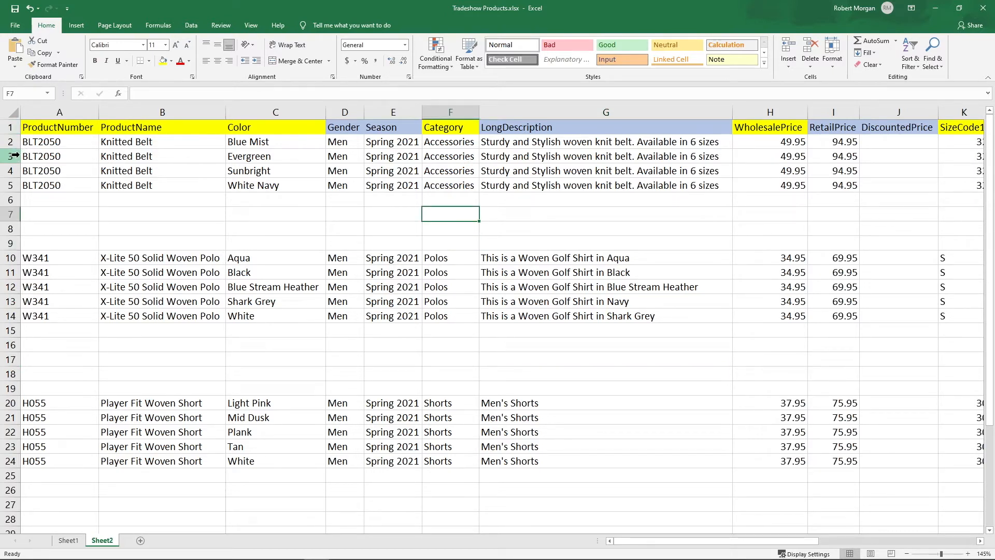
# - Clear the Evergreen, Sunbright and White Navy belt entries in rows 3 to 5, leaving only the Blue Mist row
pyautogui.moveTo(14, 155); pyautogui.dragTo(18, 185)
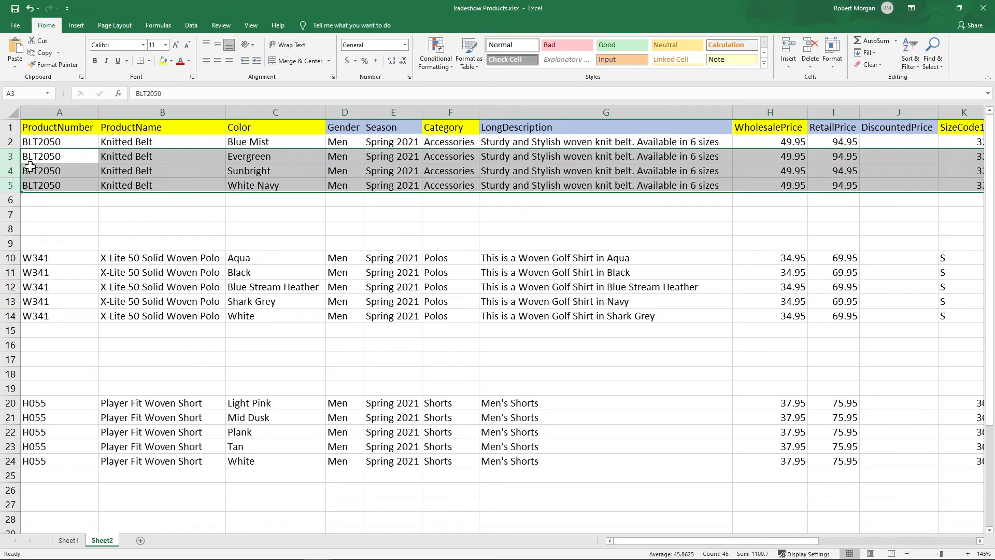
pyautogui.press('Delete')
pyautogui.click(120, 227)
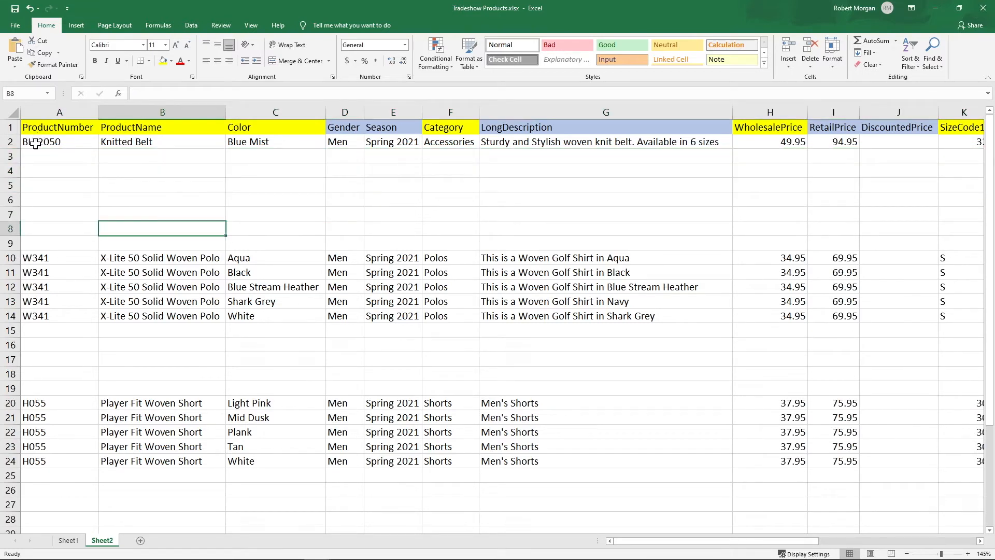
# - Step through the Blue Mist belt row field by field, from ProductNumber to LongDescription
pyautogui.click(44, 141)
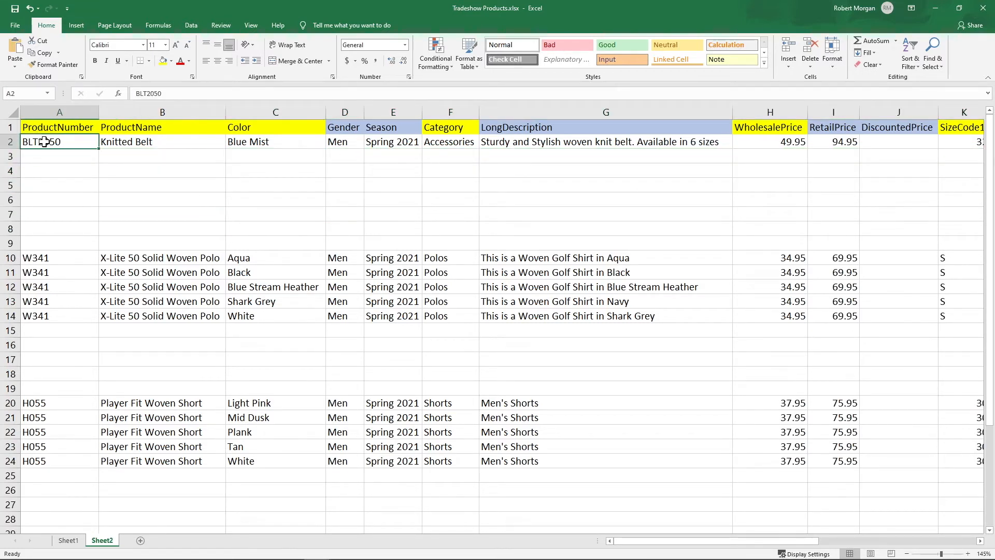
pyautogui.press('Right')
pyautogui.press('Right')
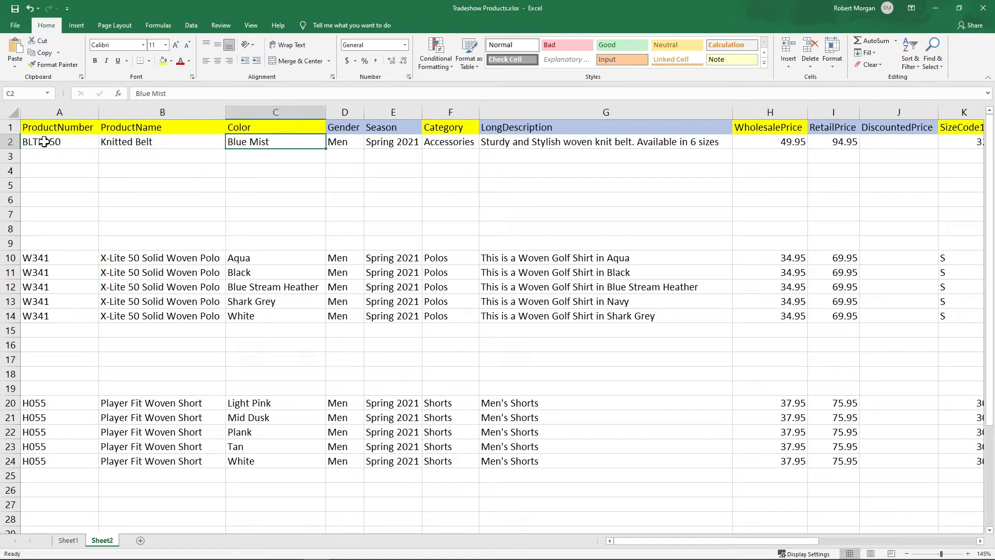
pyautogui.press('Right')
pyautogui.press('Right')
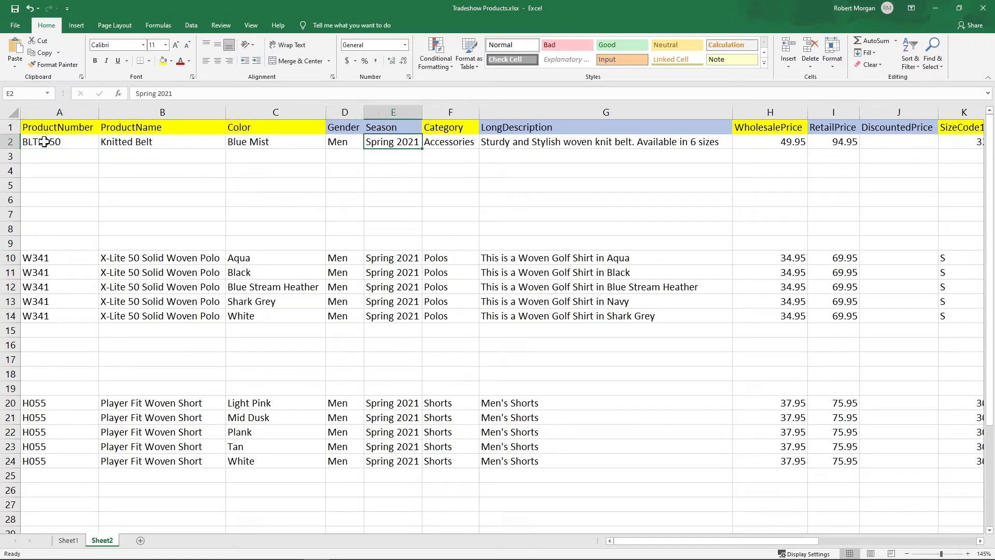
pyautogui.press('Right')
pyautogui.press('Right')
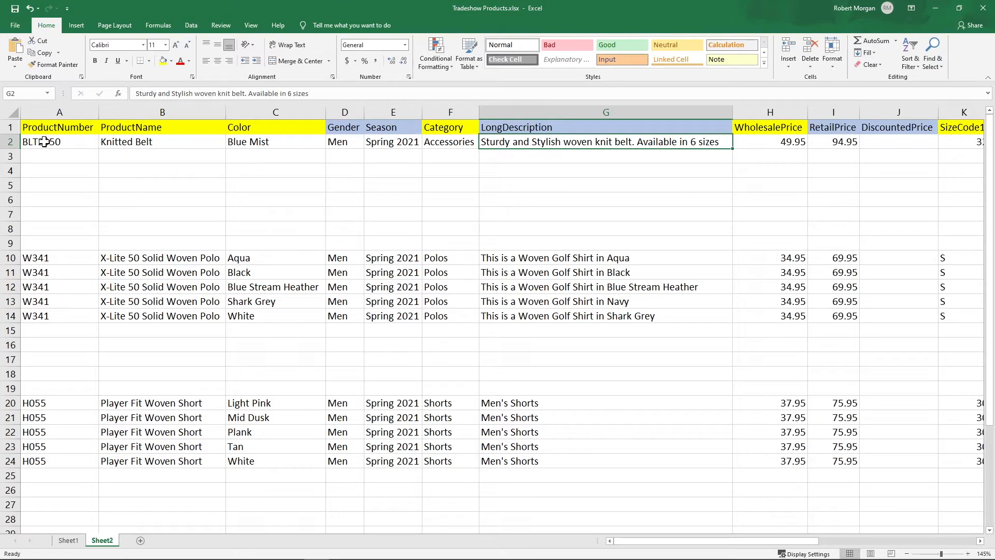
# - Examine the Blue Mist belt row's price fields and its size codes up to the SizeCode7 column
pyautogui.press('Right')
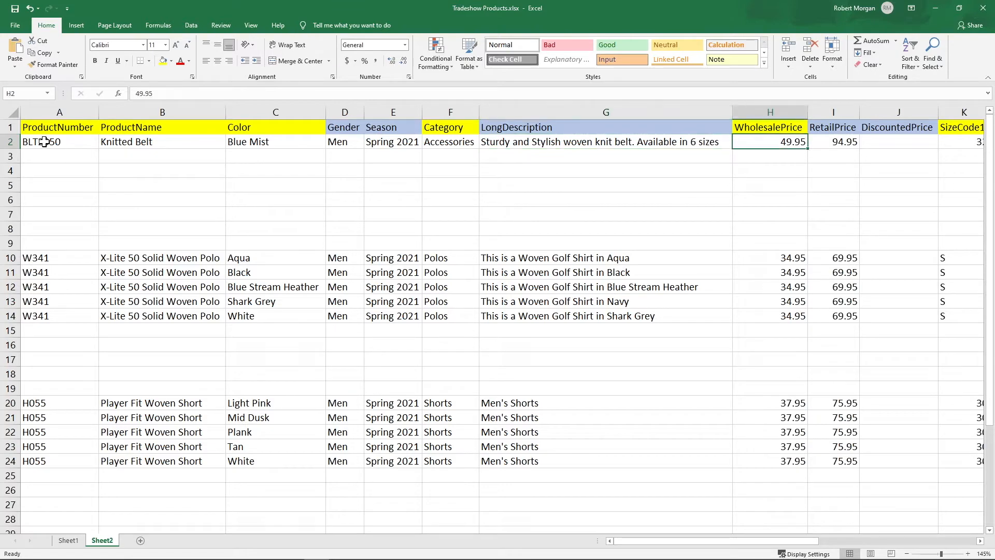
pyautogui.press('Right')
pyautogui.press('Right')
pyautogui.press('Right')
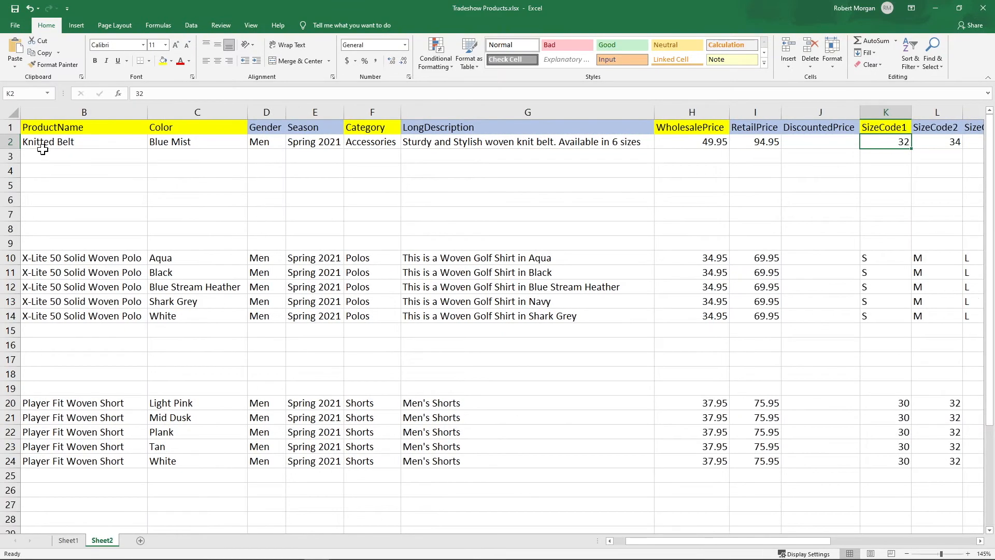
pyautogui.moveTo(695, 543); pyautogui.dragTo(773, 543)
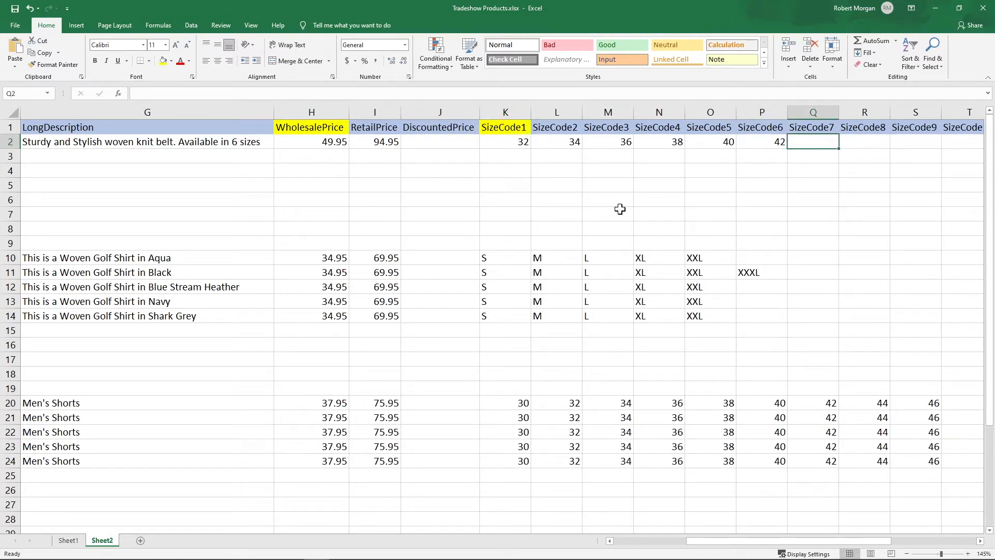
pyautogui.click(826, 201)
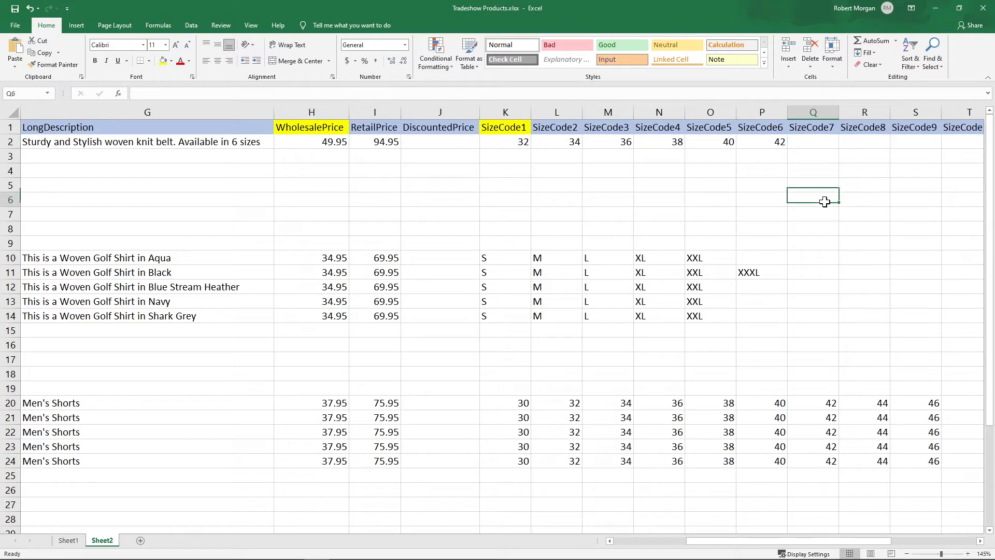
# - Copy the whole Blue Mist belt row and paste it into rows 3, 4 and 5
pyautogui.moveTo(10, 134); pyautogui.dragTo(13, 138)
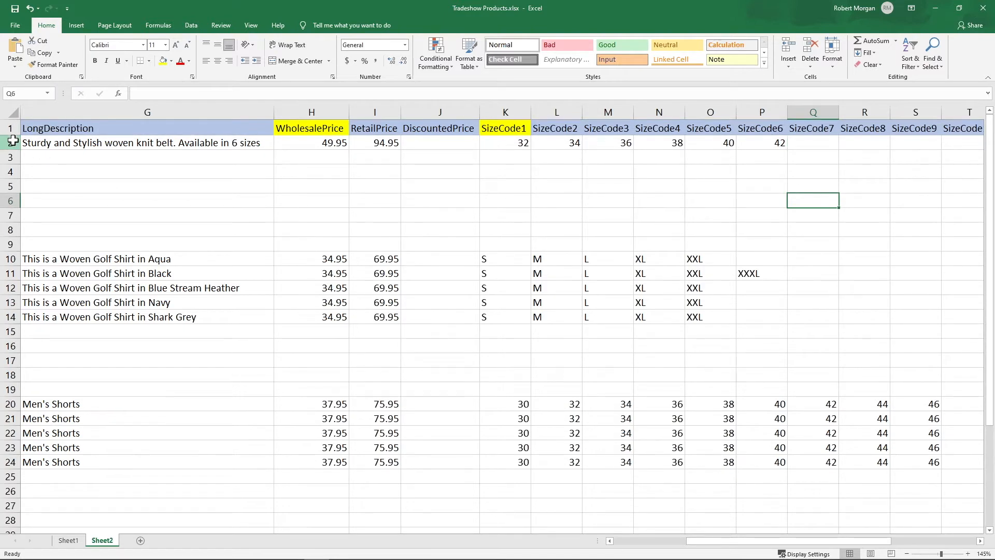
pyautogui.click(8, 141)
pyautogui.hotkey('ctrl', 'c')
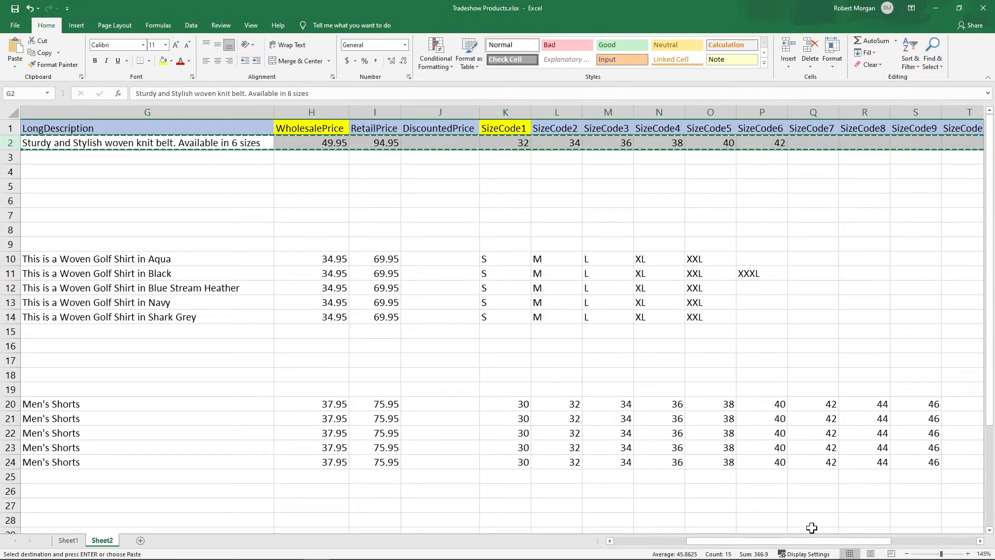
pyautogui.moveTo(799, 542); pyautogui.dragTo(712, 541)
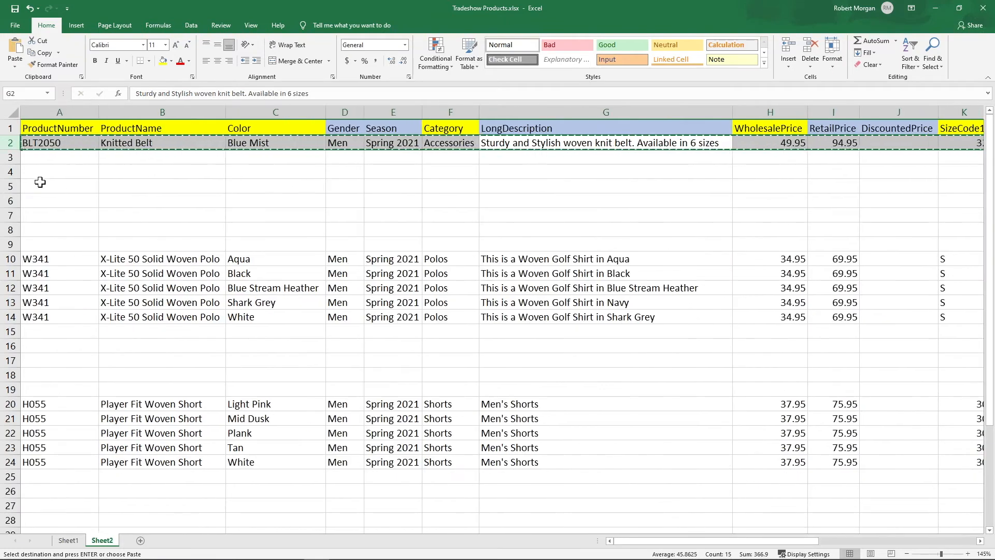
pyautogui.click(33, 157)
pyautogui.hotkey('ctrl', 'v')
pyautogui.press('Down')
pyautogui.hotkey('ctrl', 'v')
pyautogui.press('Down')
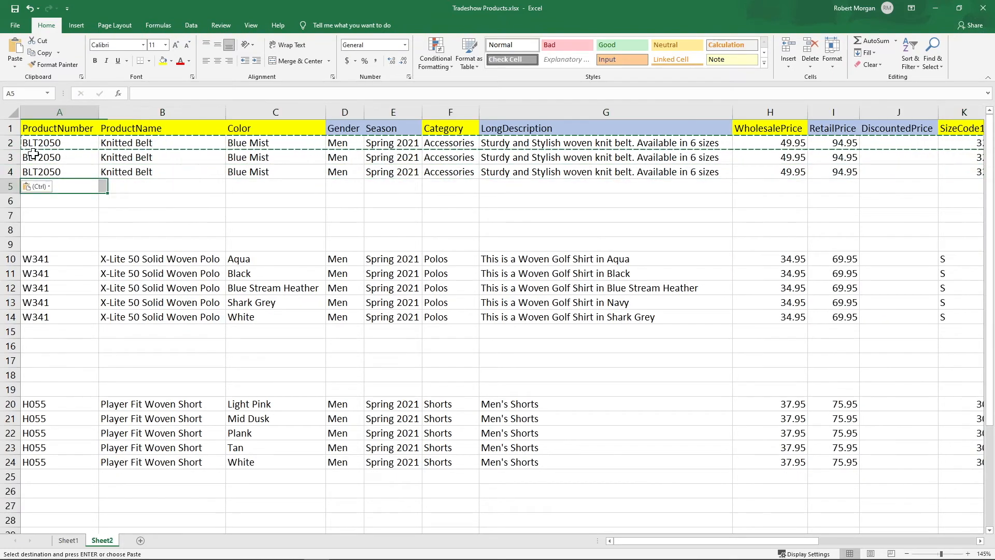
pyautogui.hotkey('ctrl', 'v')
pyautogui.press('Down')
pyautogui.click(310, 197)
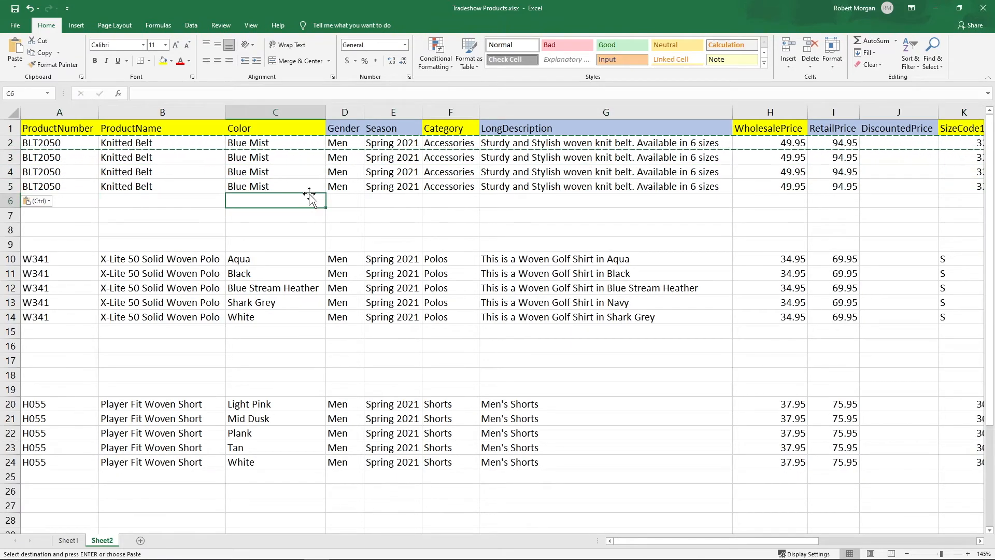
# - Clear the duplicated Color values in cells C3 to C5 of the pasted belt rows
pyautogui.click(278, 160)
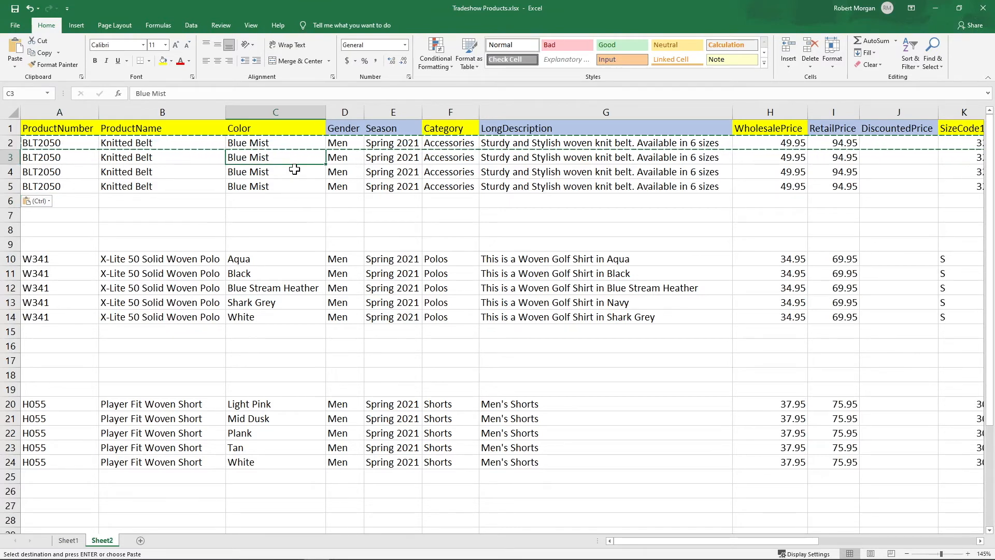
pyautogui.press('Escape')
pyautogui.press('Delete')
pyautogui.press('Down')
pyautogui.press('Delete')
pyautogui.press('Down')
pyautogui.press('Delete')
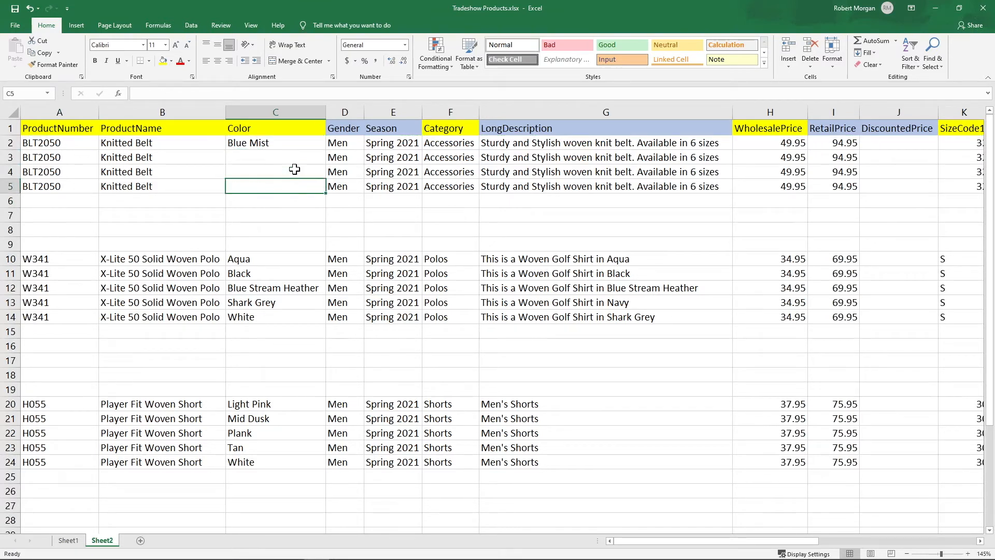
# - Copy the color names Evergreen, Sunbright and White Navy from C35:C37 into C3:C5 of the belt rows
pyautogui.scroll(-7, 290, 404)
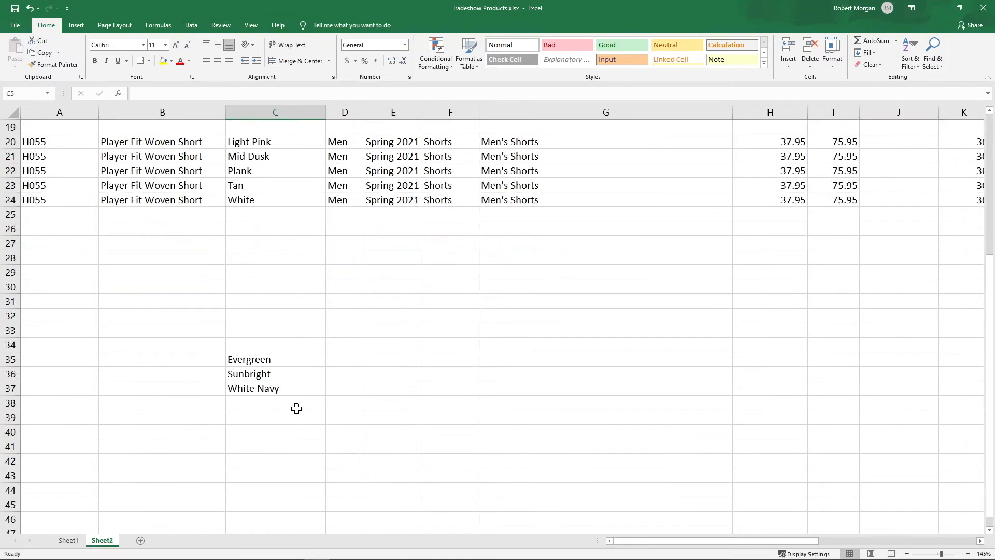
pyautogui.moveTo(277, 321); pyautogui.dragTo(262, 344)
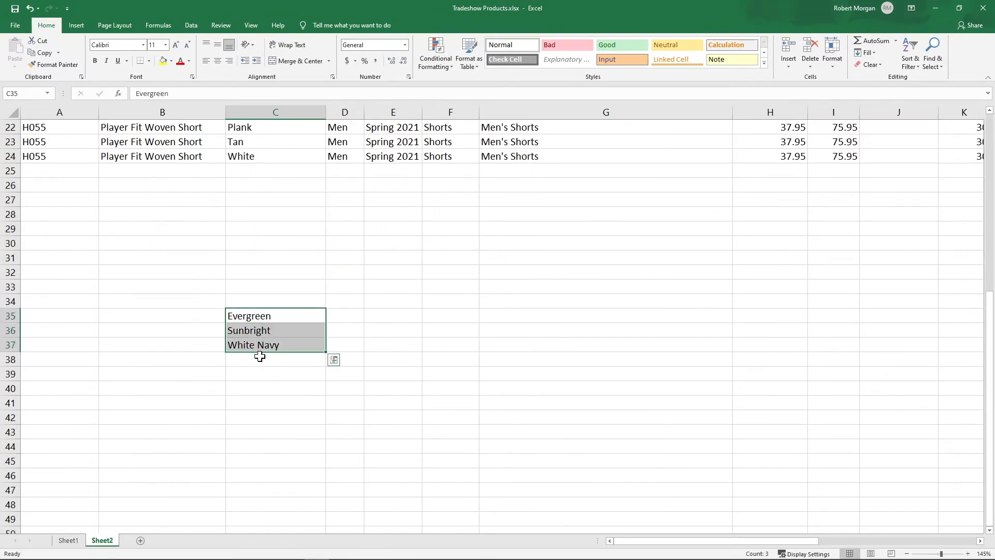
pyautogui.hotkey('ctrl', 'c')
pyautogui.scroll(4, 339, 280)
pyautogui.scroll(3, 339, 280)
pyautogui.click(262, 156)
pyautogui.hotkey('ctrl', 'v')
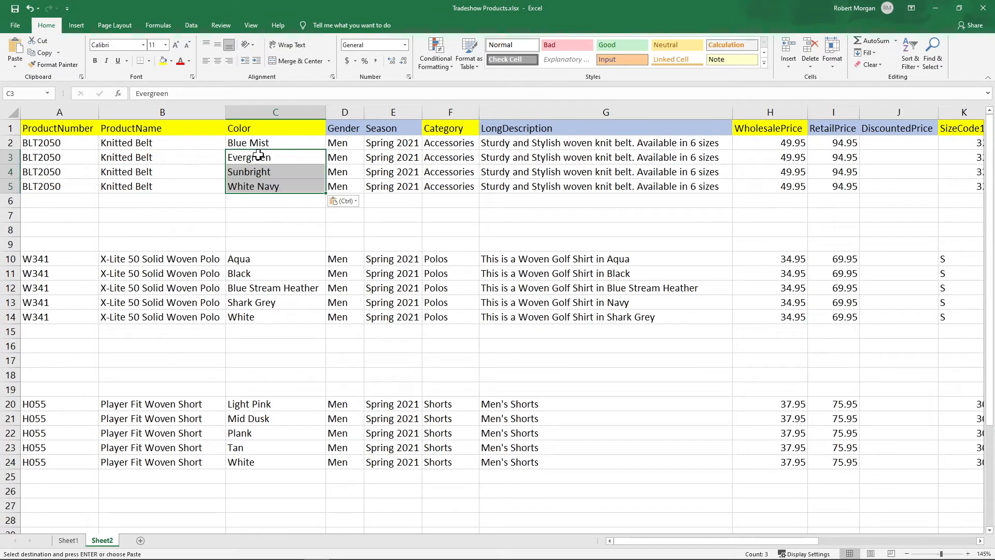
# - Highlight the rebuilt belt rows, and compare the product numbers of the woven polo and woven short groups
pyautogui.click(511, 227)
pyautogui.moveTo(53, 143); pyautogui.dragTo(977, 215)
pyautogui.click(754, 233)
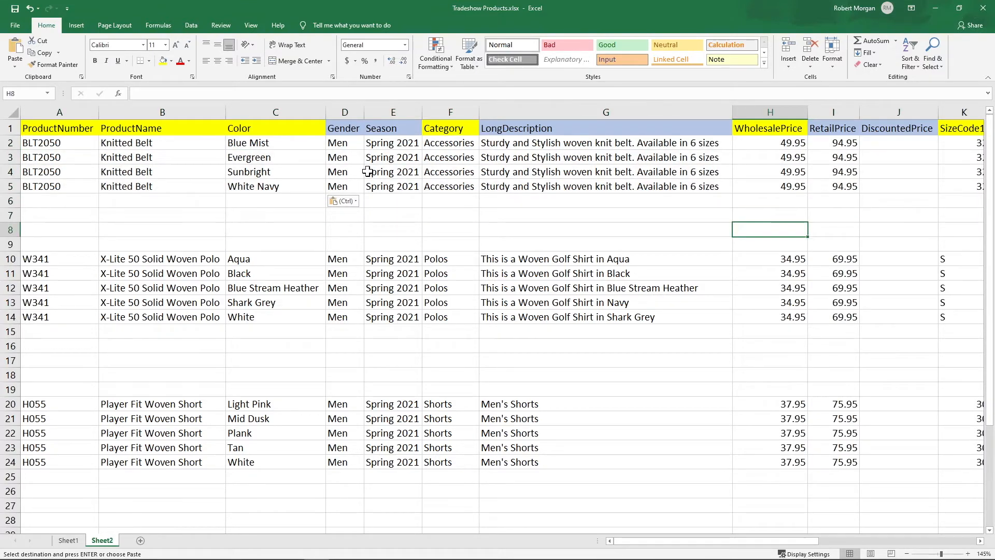
pyautogui.click(559, 360)
pyautogui.click(41, 259)
pyautogui.moveTo(40, 259); pyautogui.dragTo(77, 309)
pyautogui.moveTo(44, 404); pyautogui.dragTo(49, 461)
pyautogui.click(225, 359)
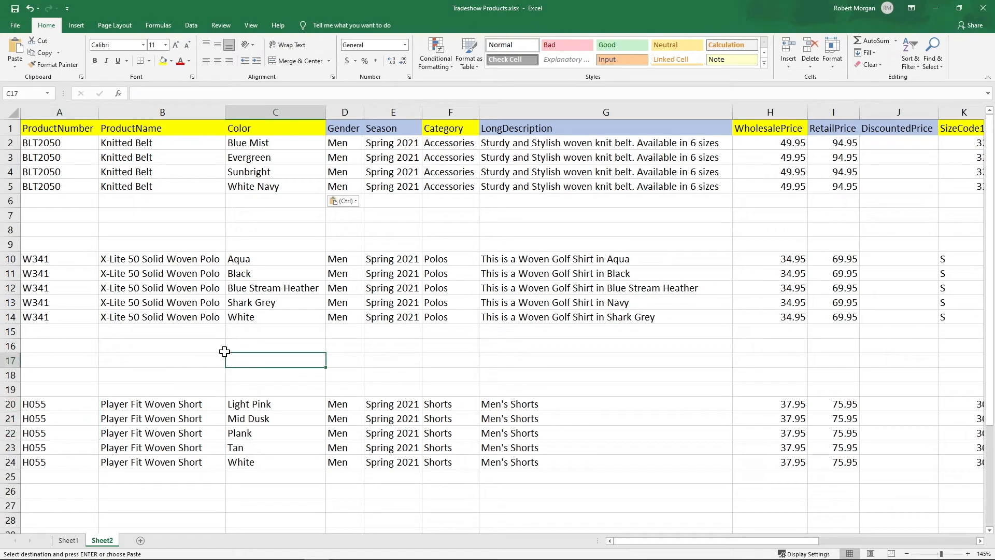
# - Highlight the Aqua polo row, and examine the price and size code columns of the product groups
pyautogui.click(8, 259)
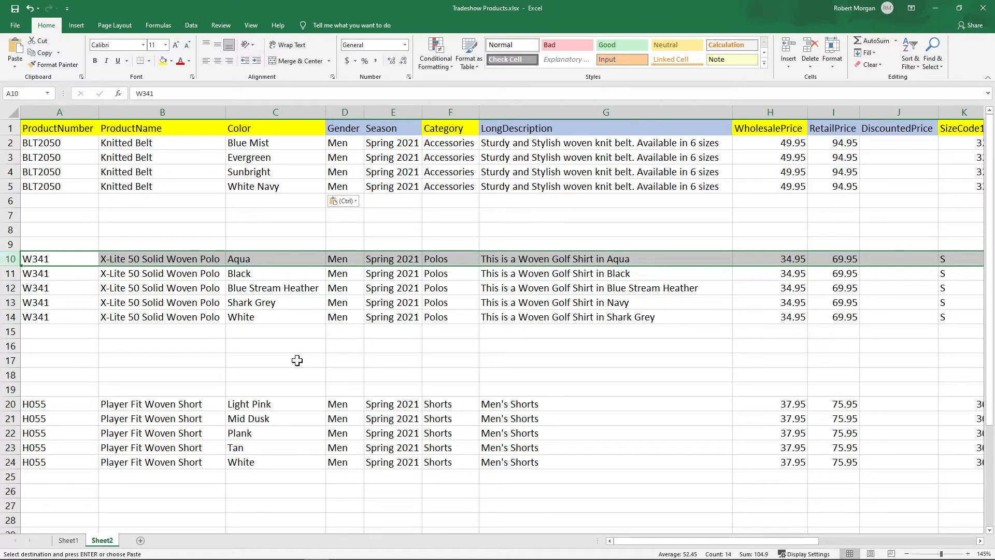
pyautogui.click(419, 377)
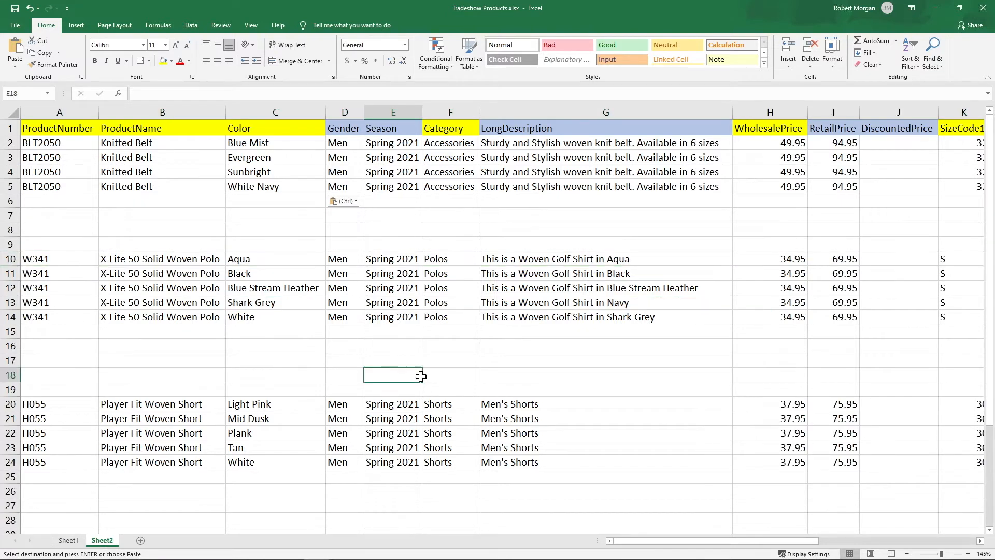
pyautogui.click(9, 259)
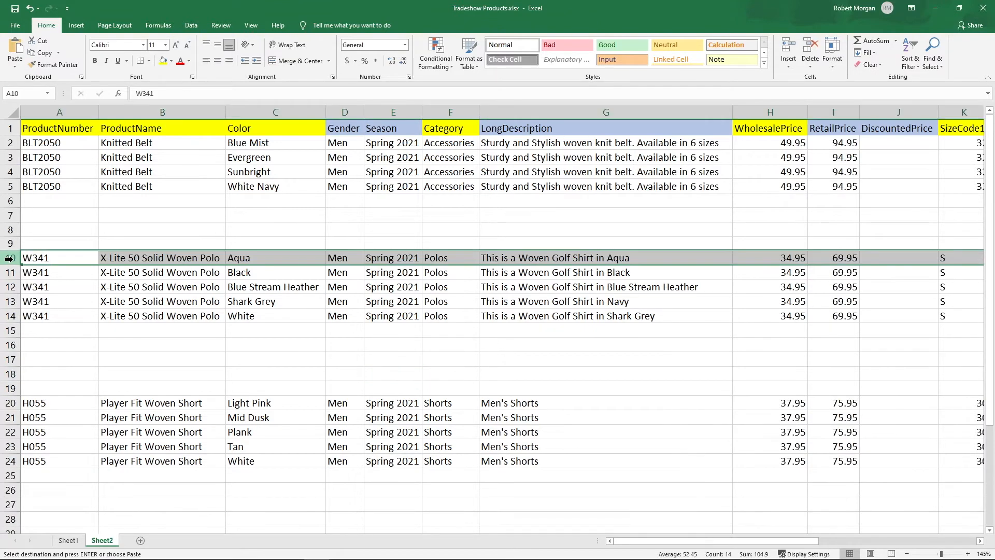
pyautogui.click(330, 331)
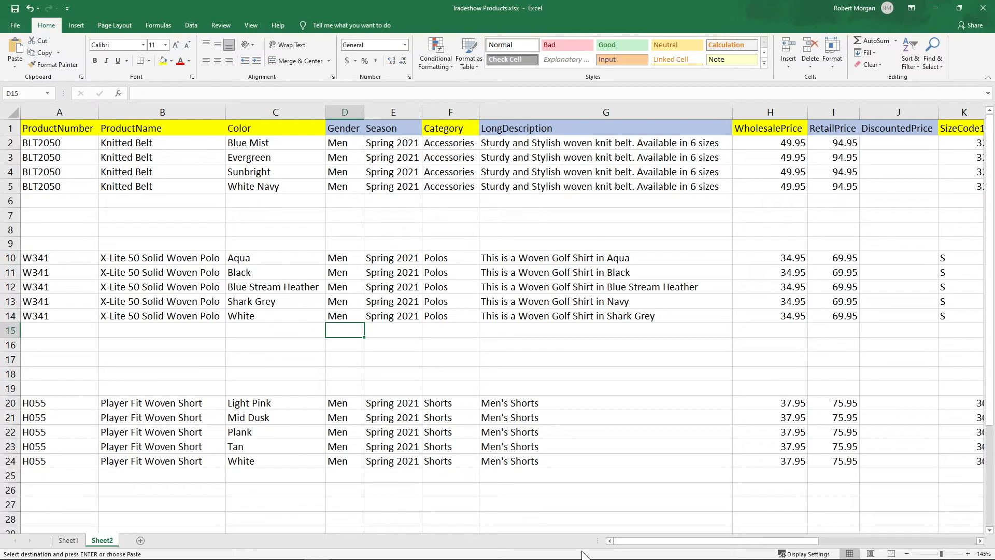
pyautogui.moveTo(655, 540); pyautogui.dragTo(694, 539)
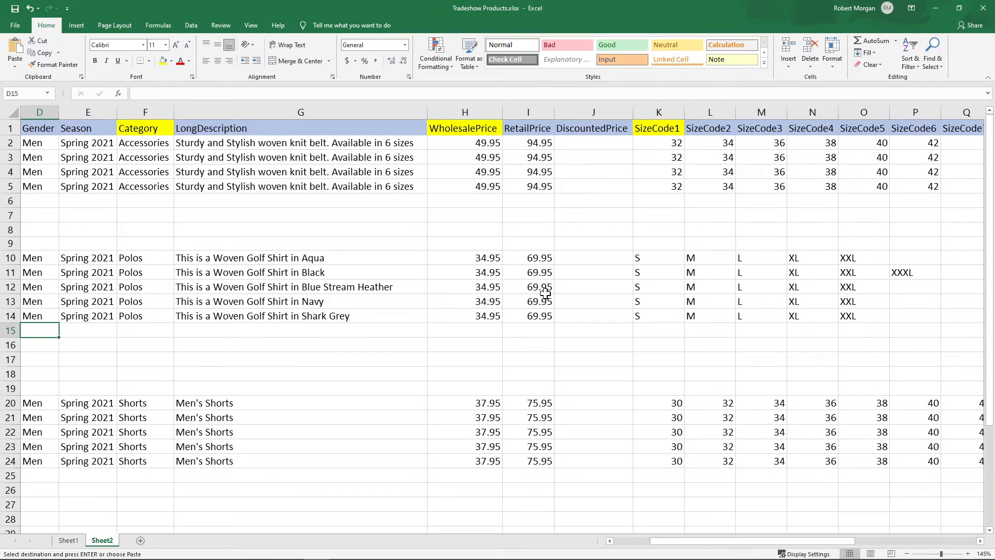
# - Examine the SizeCode6 entry of the Black polo row against the size codes of the other polo colors
pyautogui.click(331, 277)
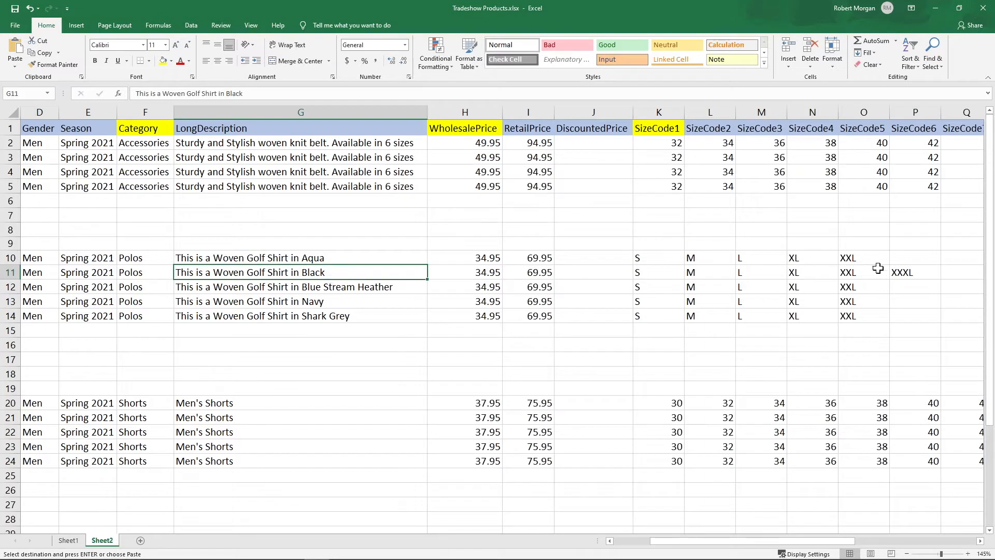
pyautogui.click(896, 272)
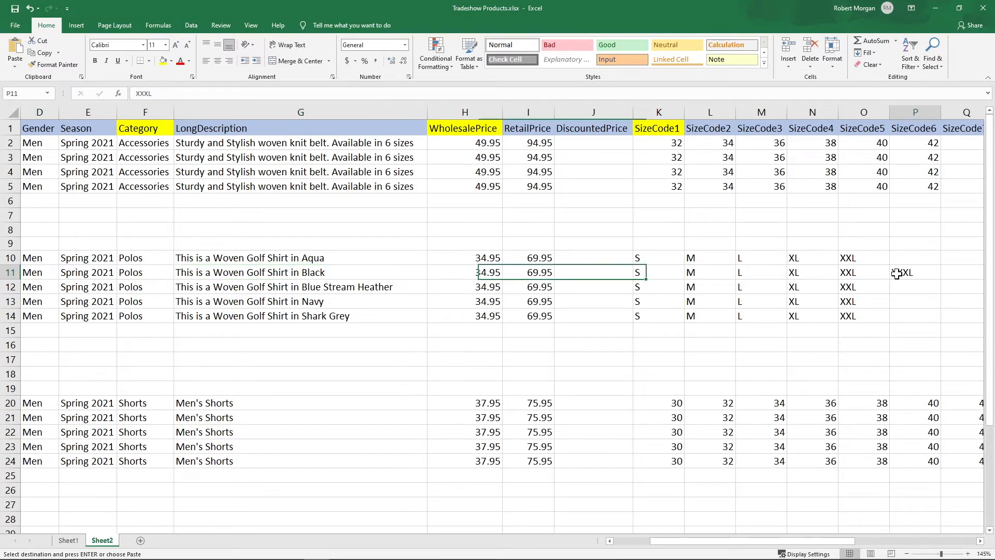
pyautogui.click(696, 378)
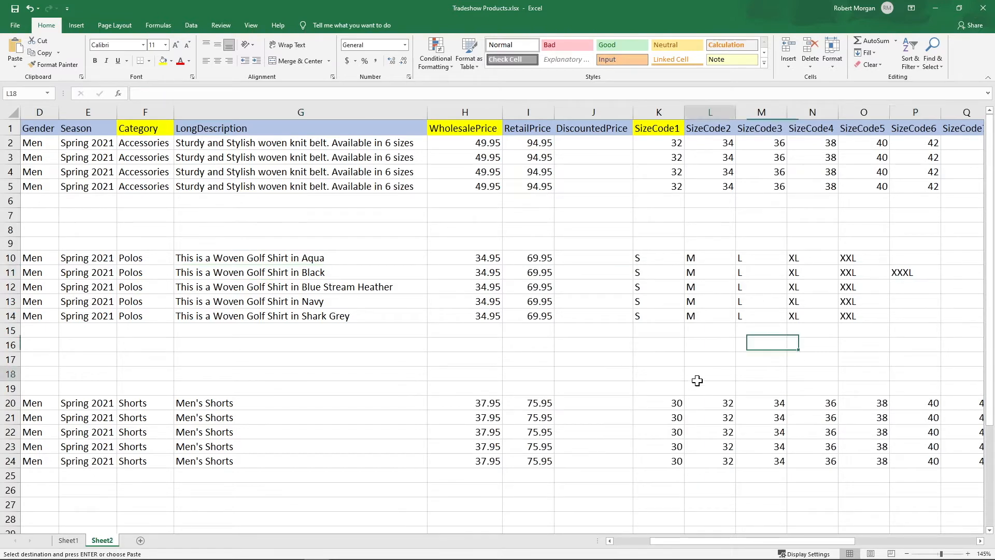
pyautogui.click(896, 272)
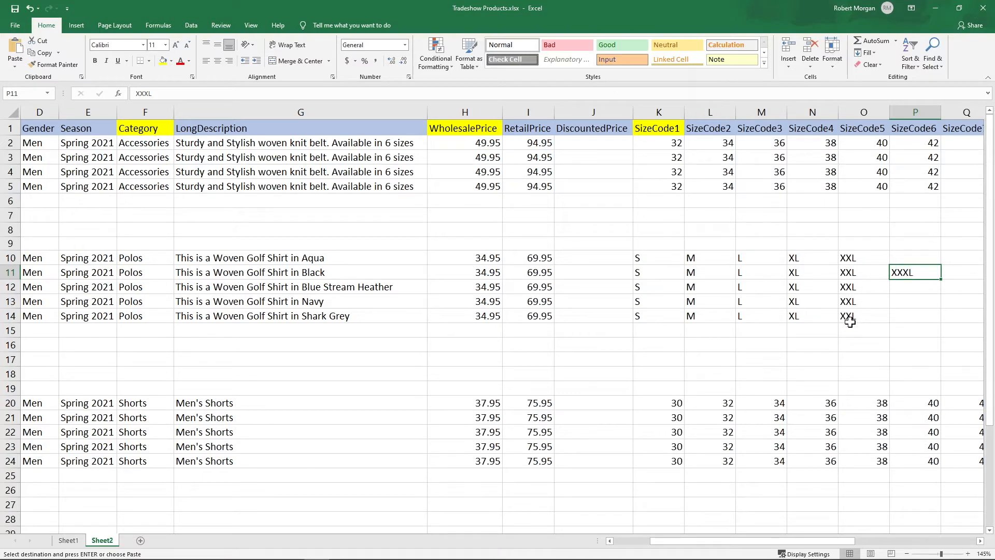
pyautogui.moveTo(824, 541); pyautogui.dragTo(692, 539)
pyautogui.click(827, 317)
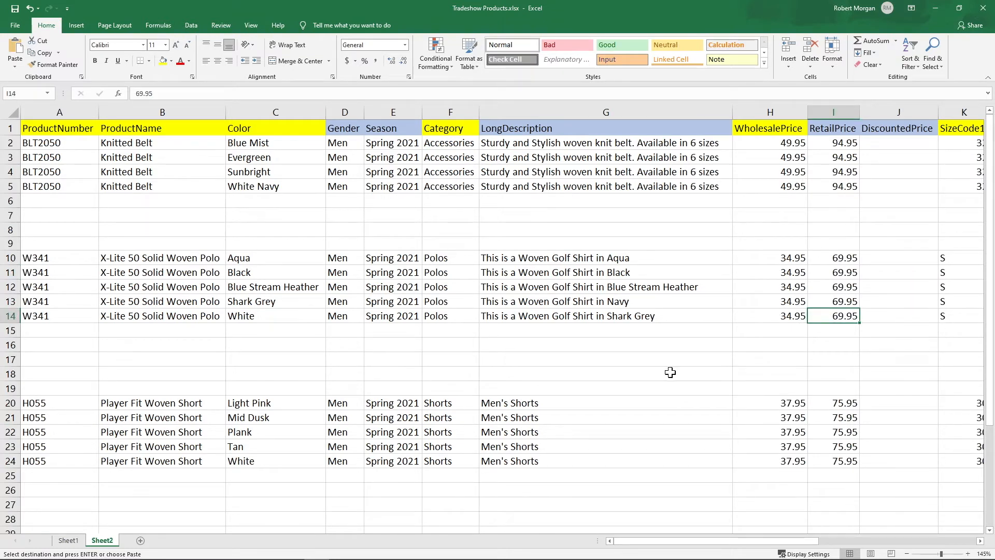
# - Highlight the W341 polo rows from ProductNumber through Season, and compare the spaced-out product groups with the continuous list on Sheet1
pyautogui.moveTo(55, 250); pyautogui.dragTo(396, 312)
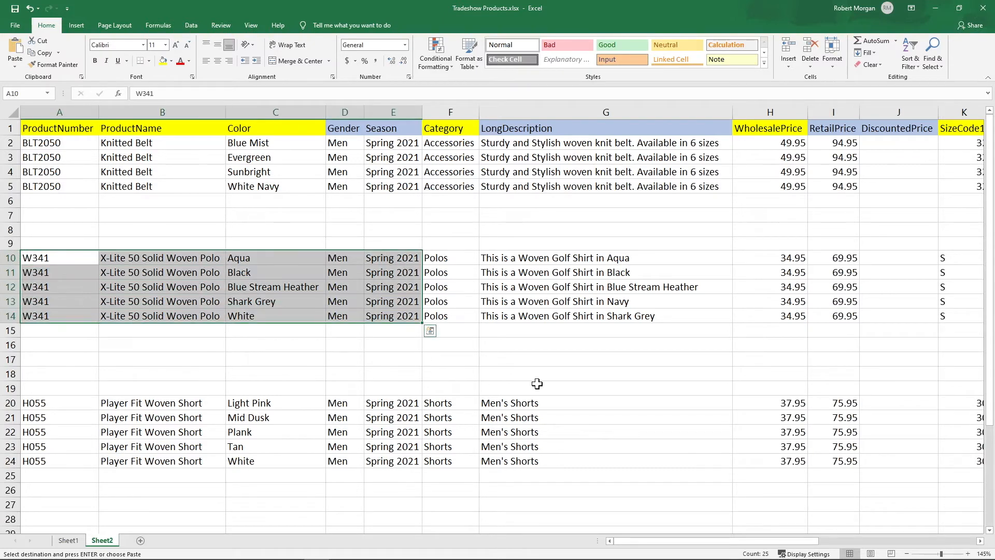
pyautogui.click(384, 391)
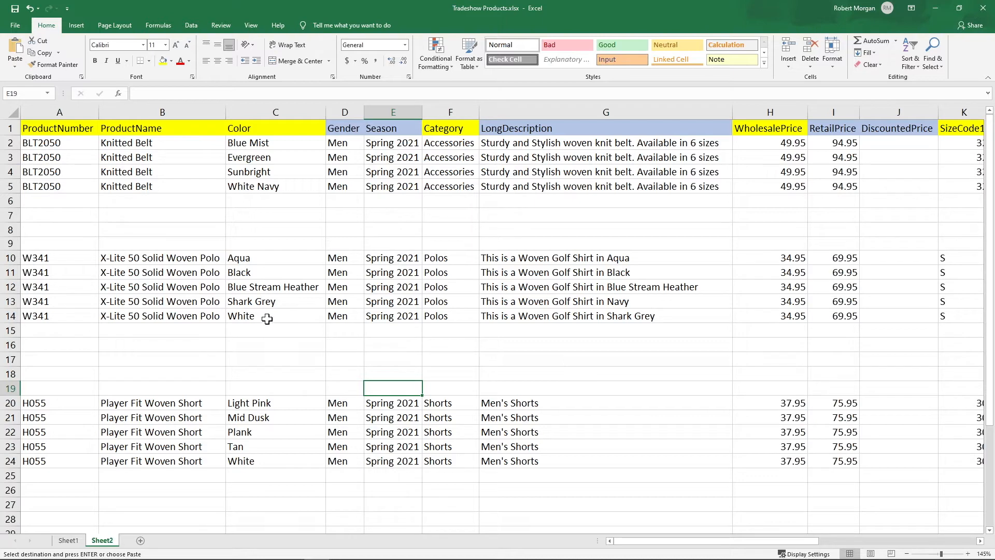
pyautogui.scroll(-1, 438, 319)
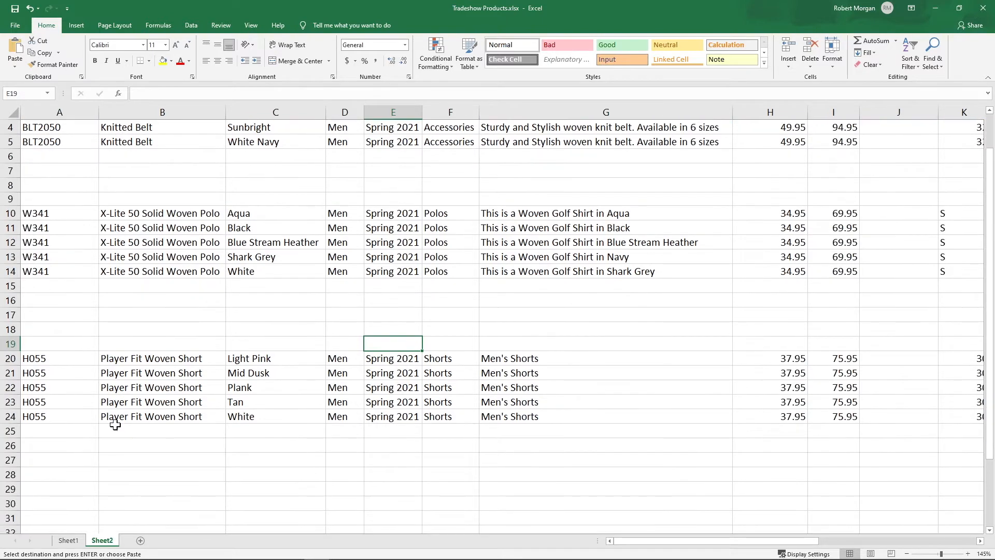
pyautogui.click(72, 542)
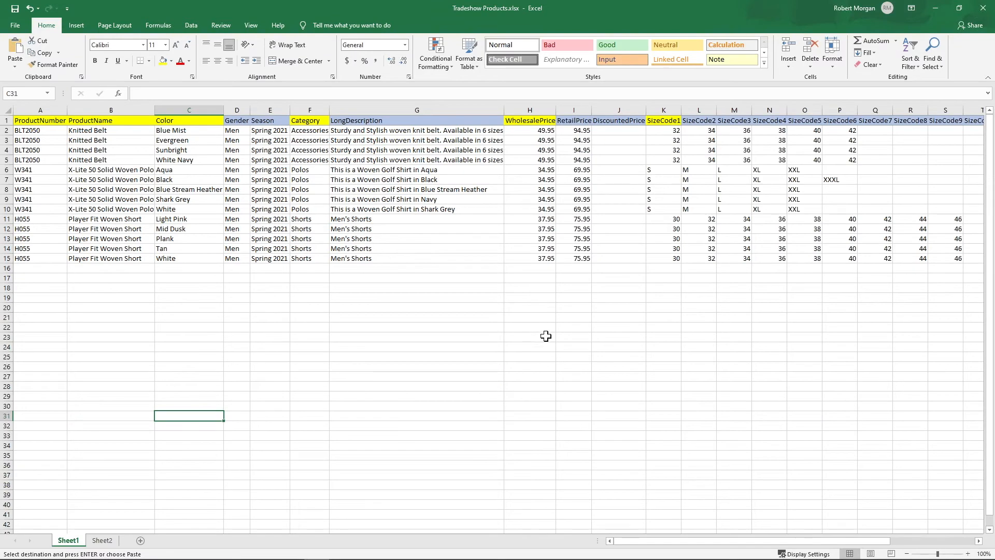
pyautogui.click(102, 541)
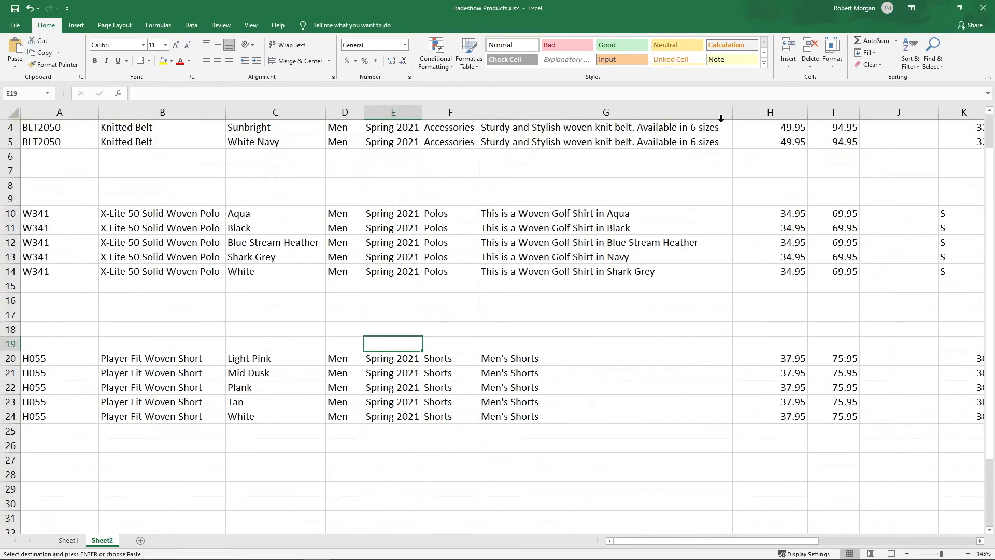
# - Close the Excel workbook and upload Tradeshow Products_Full_List.xlsx as the product file on RepSpark's Connect Data page
pyautogui.press('Escape')
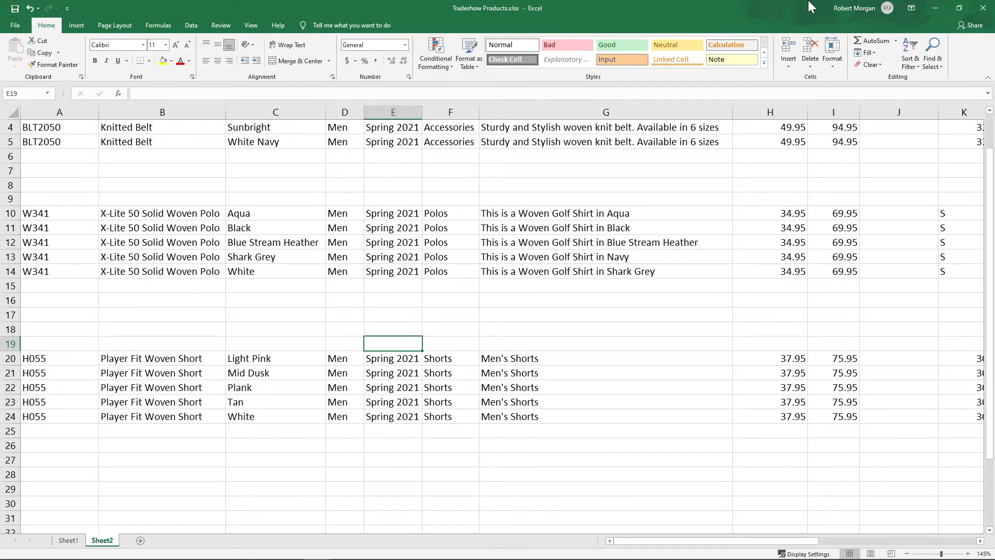
pyautogui.click(982, 8)
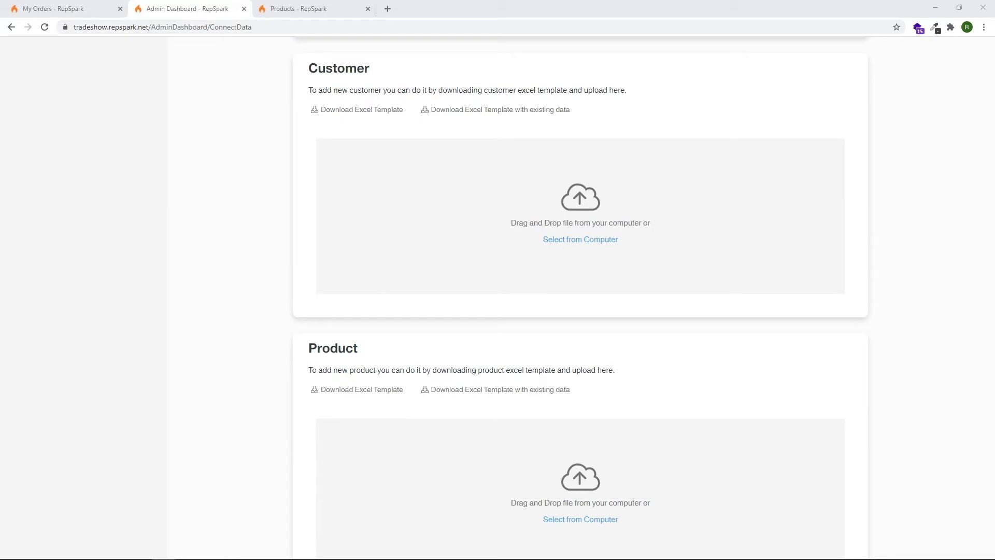
pyautogui.moveTo(993, 238); pyautogui.dragTo(582, 513)
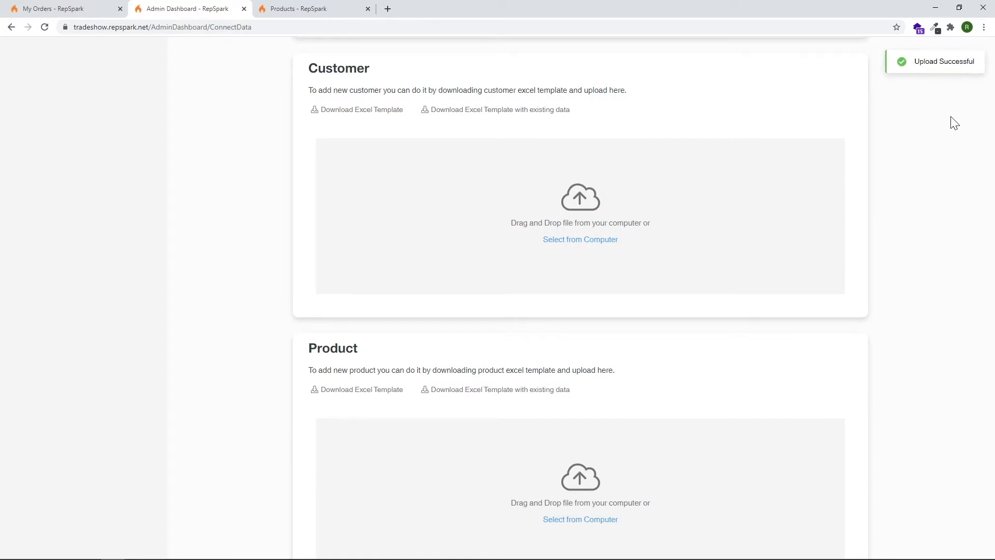
# - Open the Products page and look through the product grid for the imported items and their images
pyautogui.scroll(-2, 955, 123)
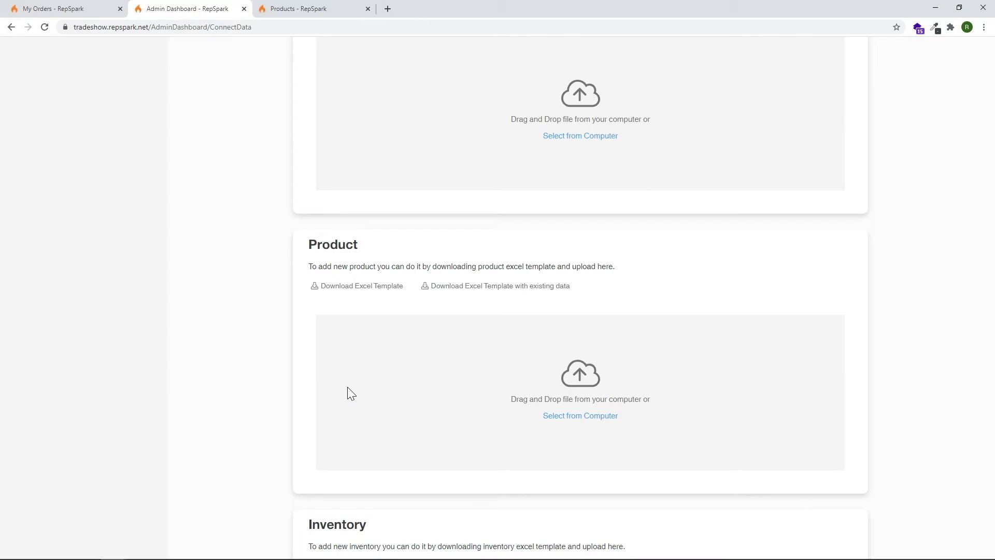
pyautogui.scroll(6, 348, 386)
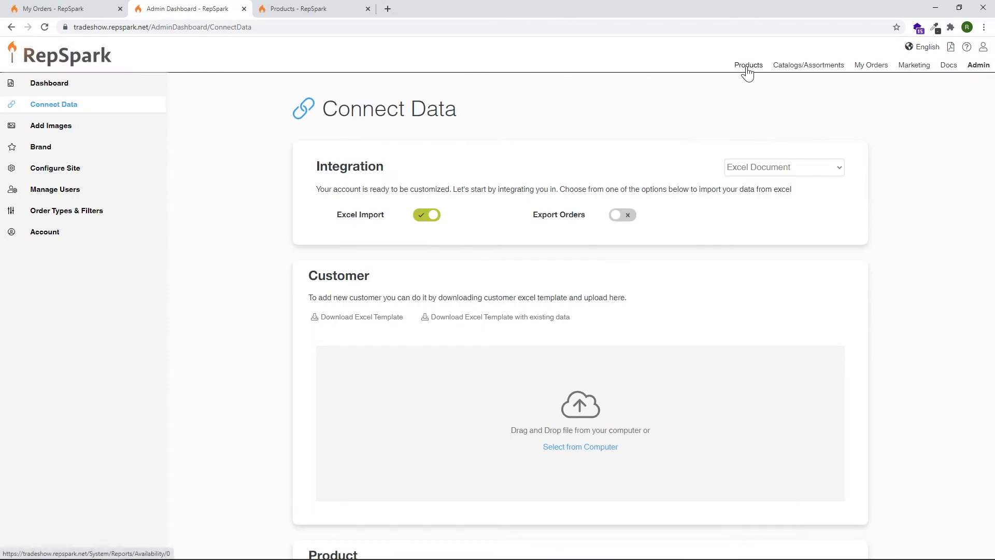
pyautogui.click(746, 68)
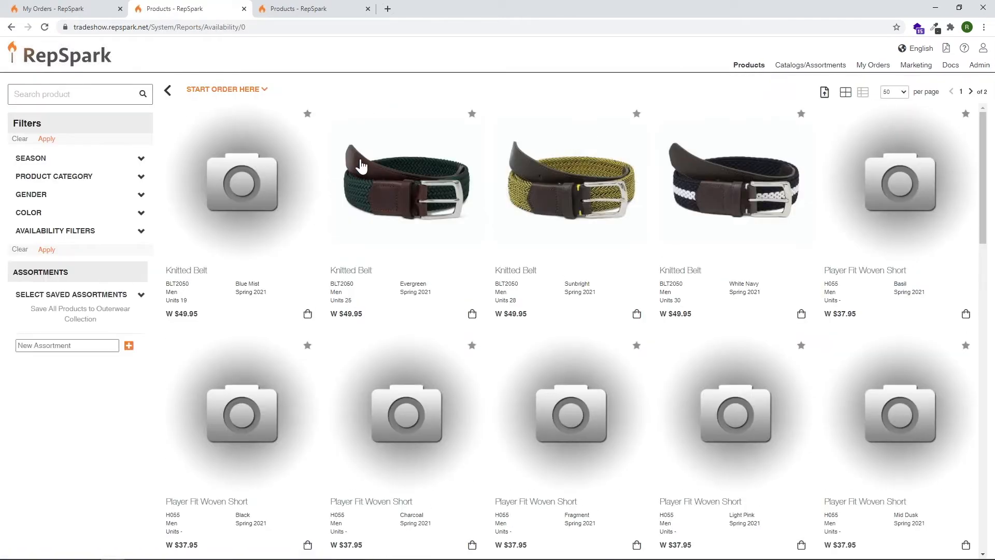
pyautogui.scroll(-10, 696, 260)
pyautogui.scroll(-20, 697, 260)
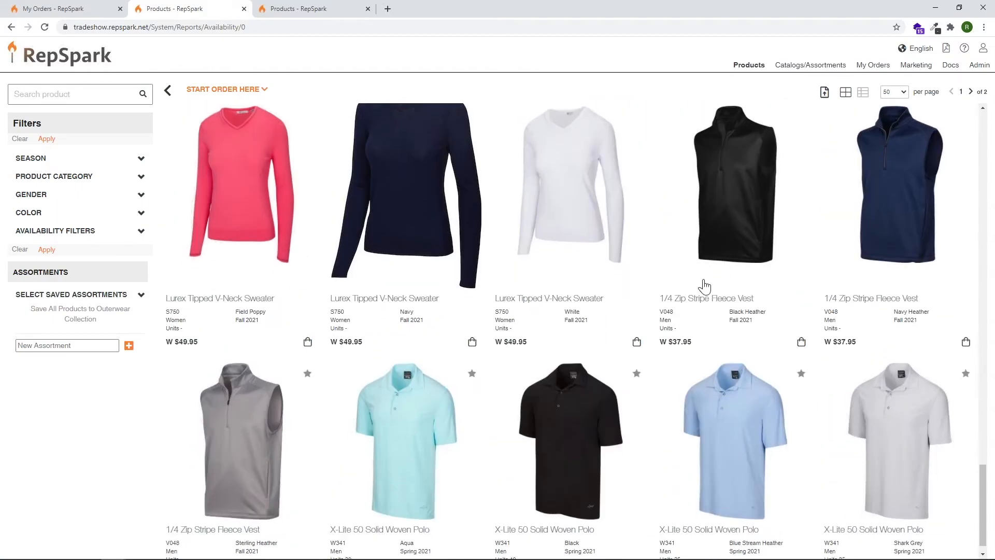
pyautogui.scroll(20, 706, 284)
pyautogui.scroll(12, 704, 279)
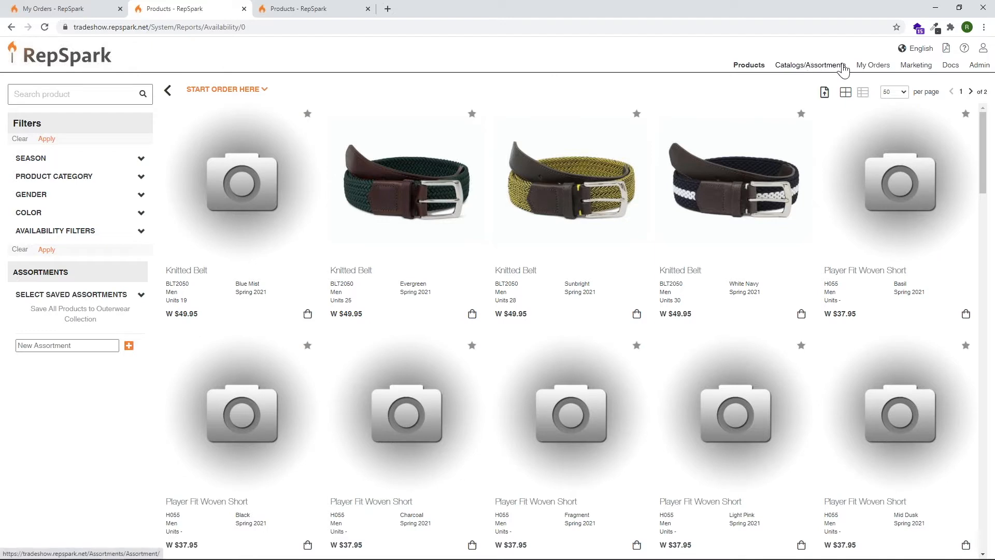
# - Open the Image Manager and bring up the Product Images folder from Tradeshow Demo Files
pyautogui.moveTo(988, 69)
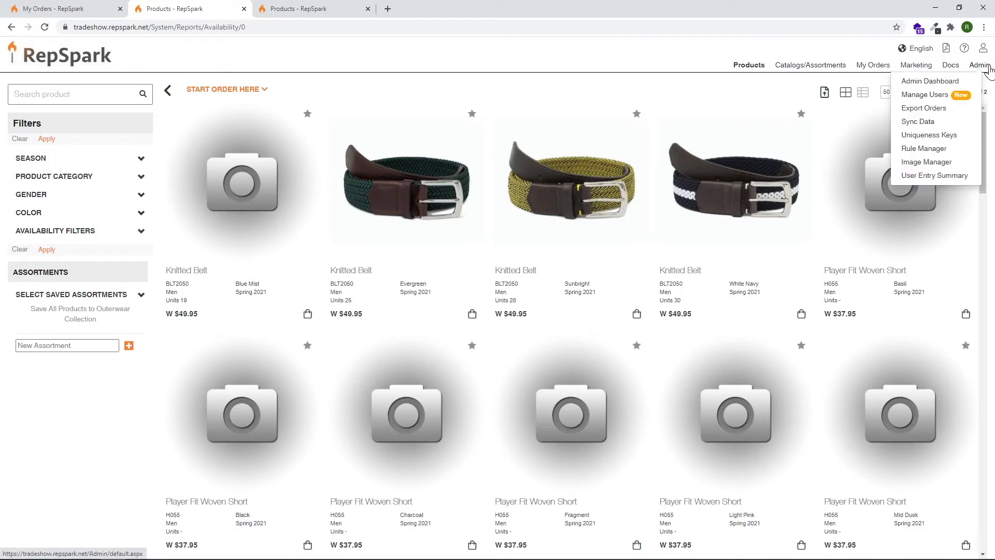
pyautogui.click(942, 163)
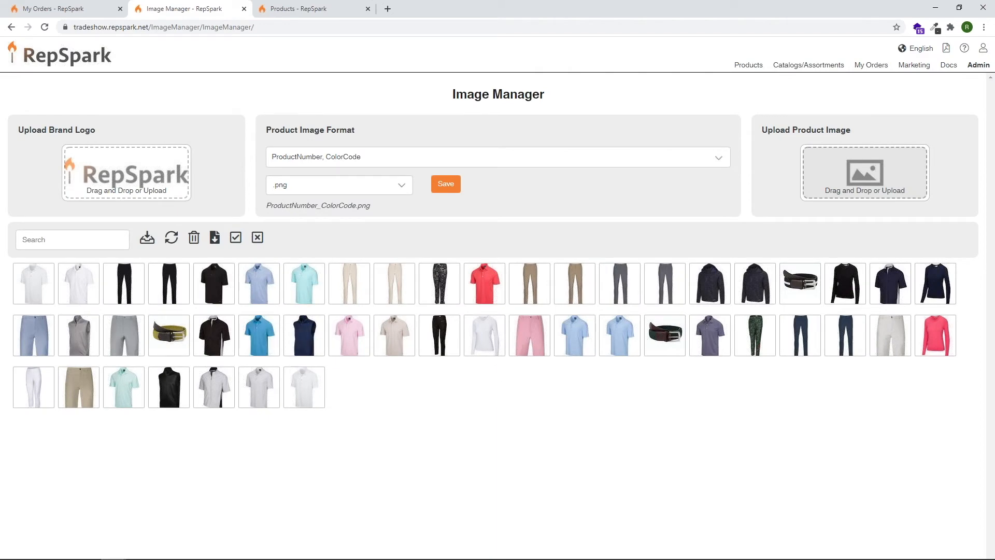
pyautogui.moveTo(994, 60); pyautogui.dragTo(928, 123)
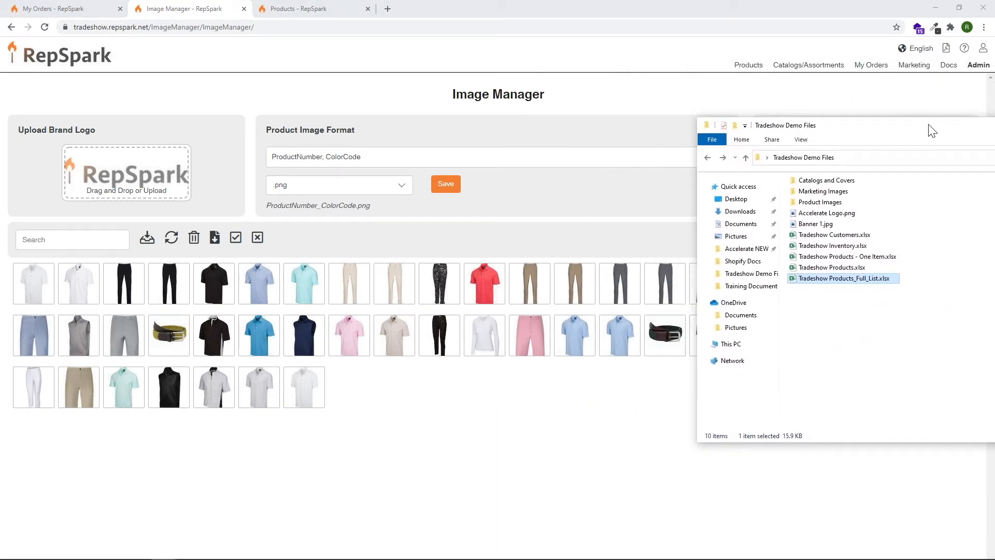
pyautogui.click(816, 203)
pyautogui.doubleClick(817, 203)
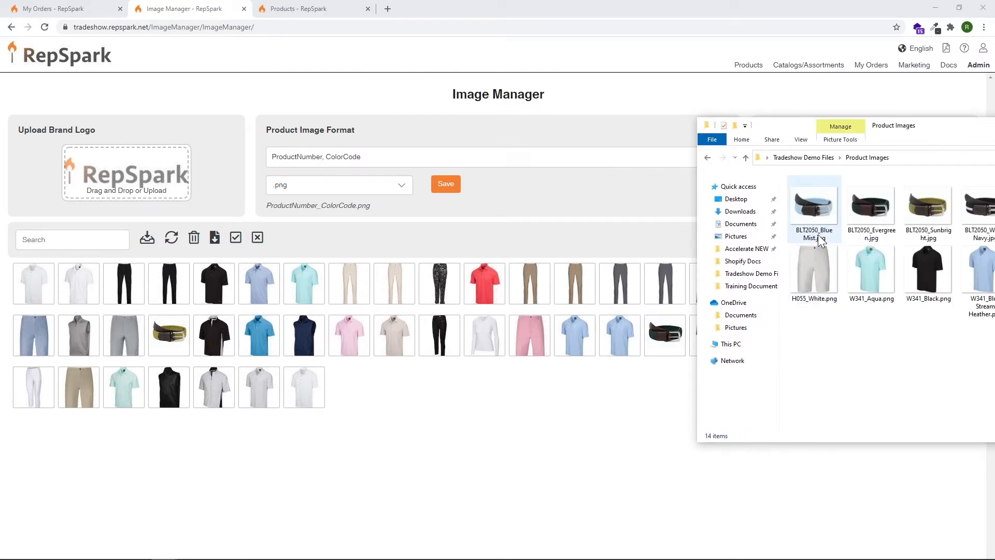
# - Open the Products page in a separate tab, check the Blue Mist Knitted Belt's image, and return to the Image Manager
pyautogui.middleClick(754, 65)
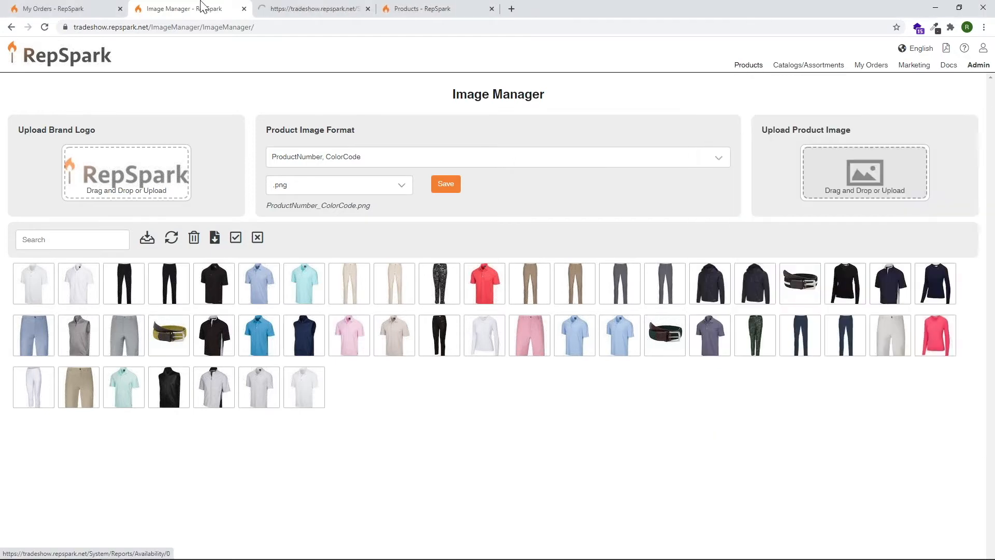
pyautogui.click(295, 9)
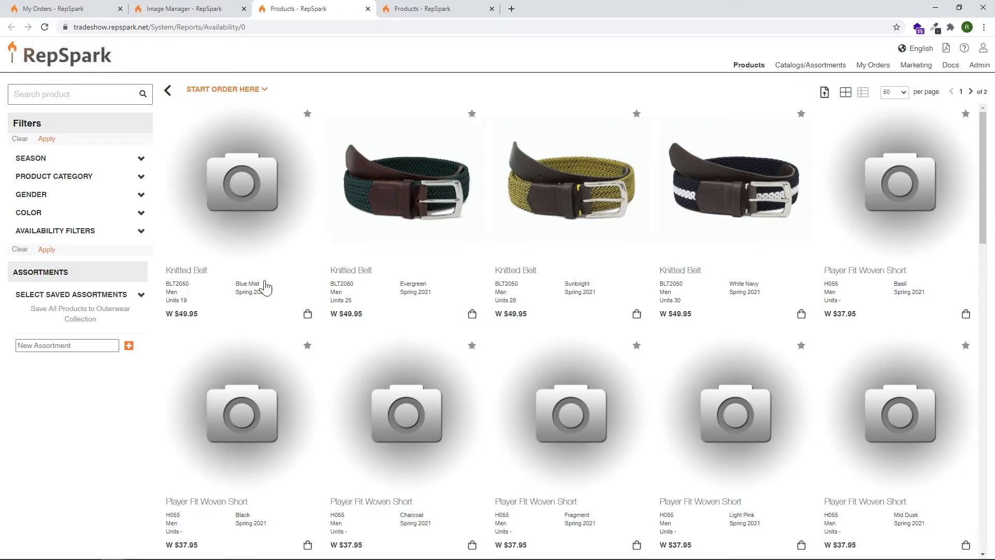
pyautogui.click(405, 4)
pyautogui.click(207, 8)
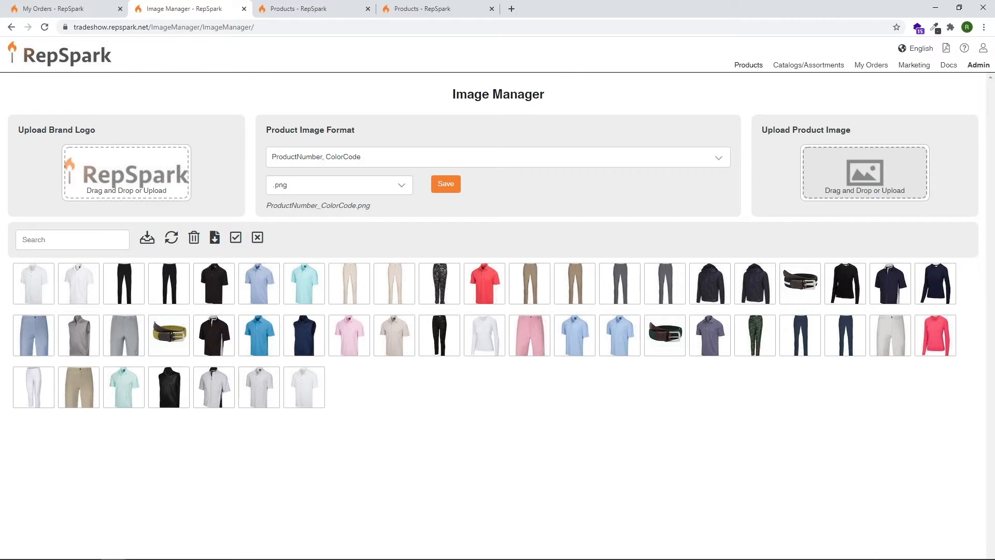
# - Upload BLT2050_Blue Mist.jpg from the Product Images folder as a product image in the Image Manager
pyautogui.hotkey('alt', 'Tab')
pyautogui.moveTo(909, 128); pyautogui.dragTo(212, 136)
pyautogui.click(135, 219)
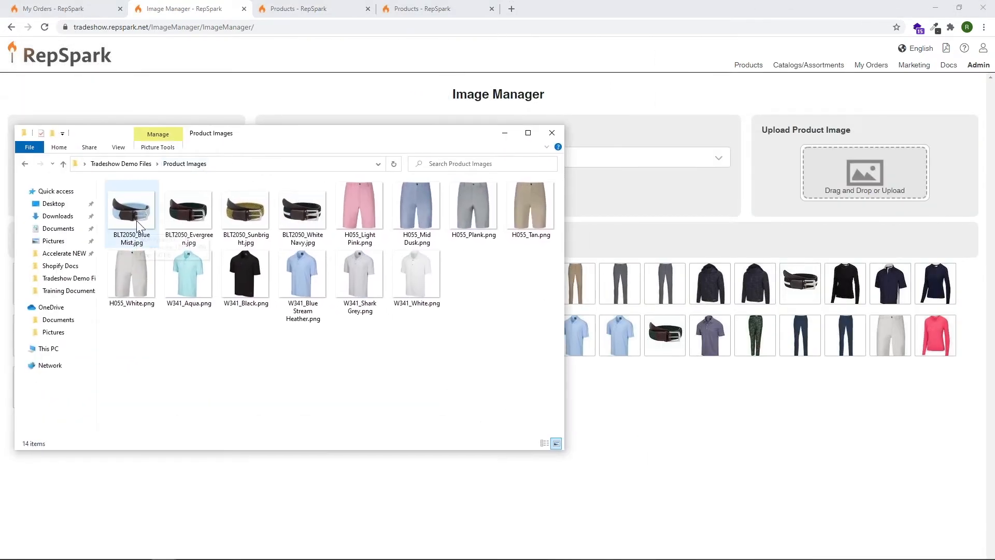
pyautogui.moveTo(135, 220); pyautogui.dragTo(875, 196)
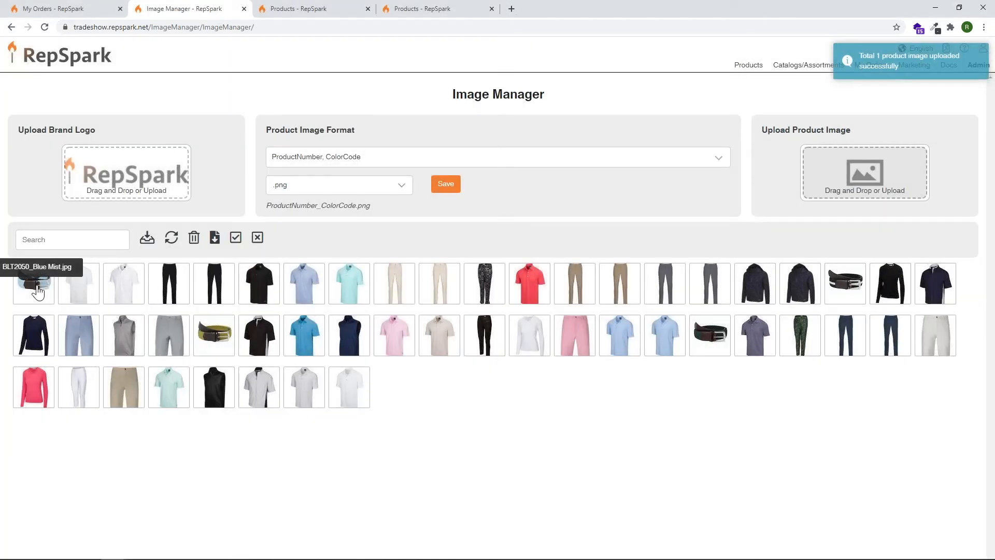
# - Reload the product listing and check the Blue Mist Knitted Belt's image in the grid and in its details
pyautogui.click(433, 9)
pyautogui.click(754, 66)
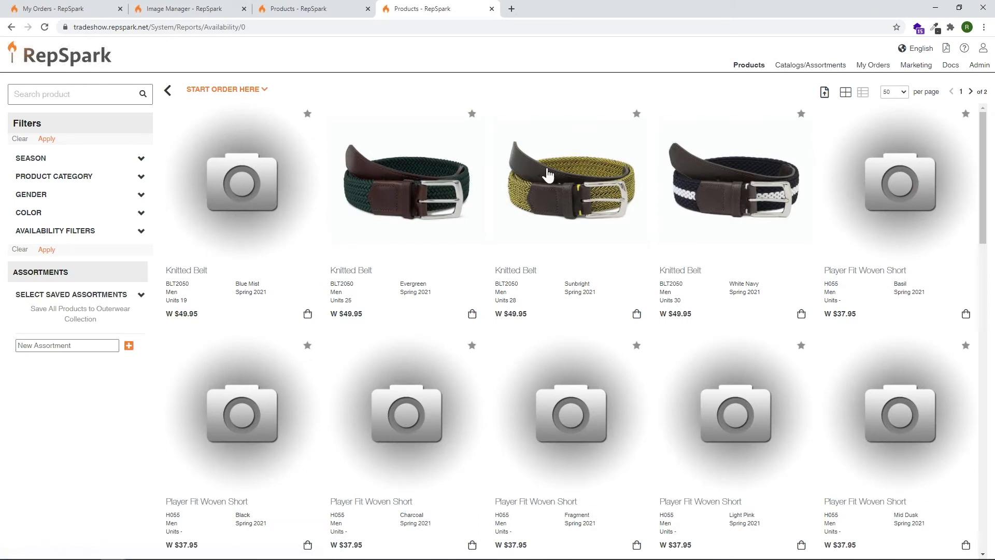
pyautogui.click(752, 69)
pyautogui.click(749, 64)
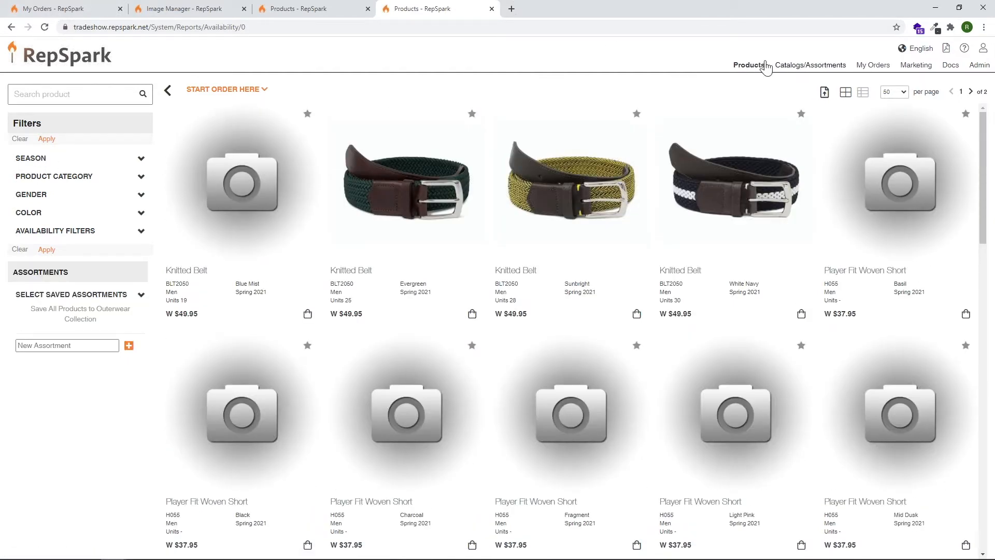
pyautogui.click(301, 8)
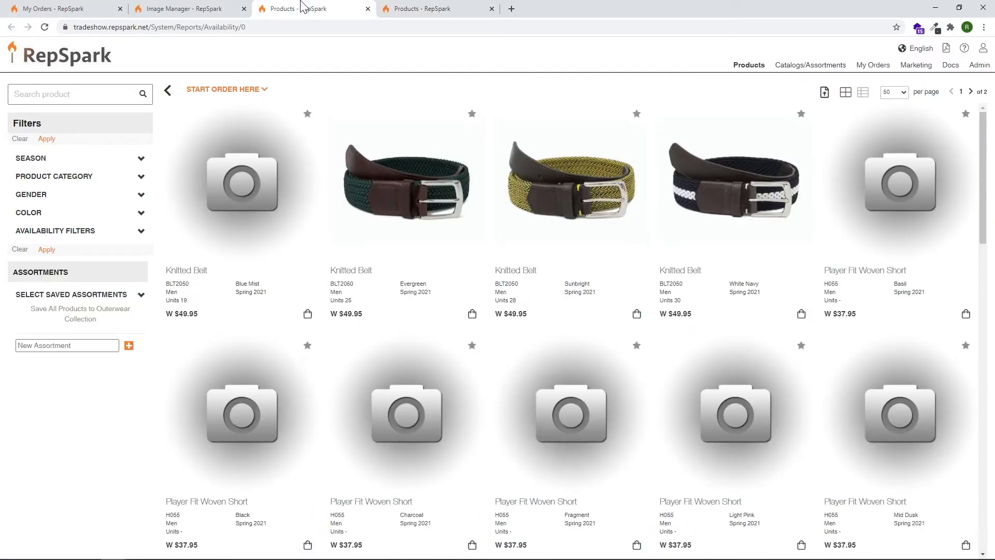
pyautogui.click(45, 27)
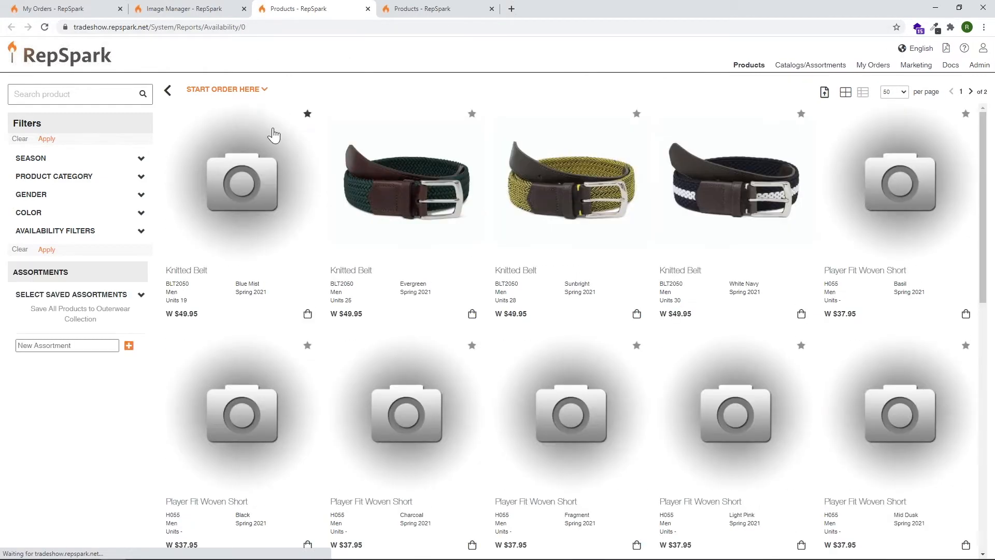
pyautogui.click(249, 204)
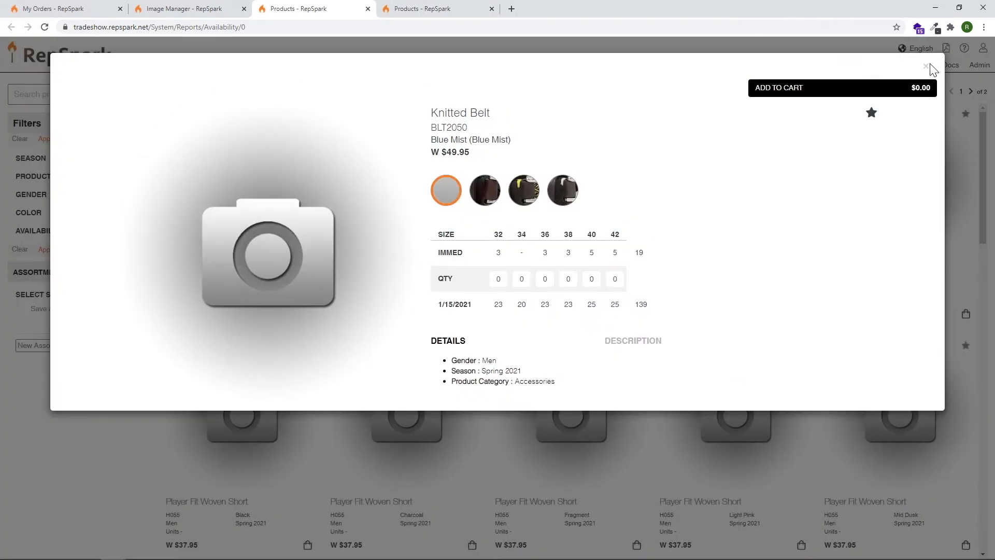
pyautogui.click(927, 66)
# - Refresh the product images in the Image Manager and reload the Products page to recheck the belt images
pyautogui.click(184, 8)
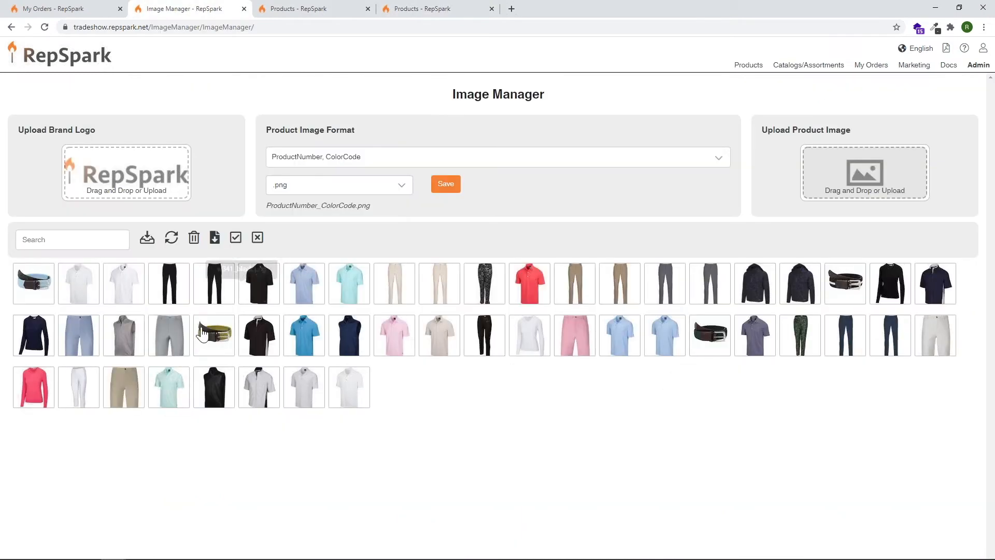
pyautogui.click(171, 239)
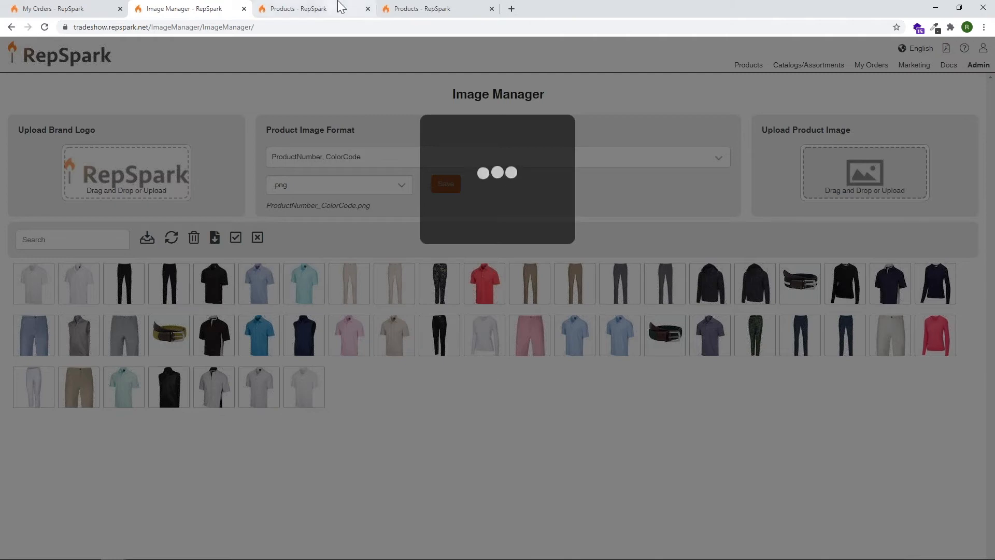
pyautogui.click(417, 9)
pyautogui.click(746, 64)
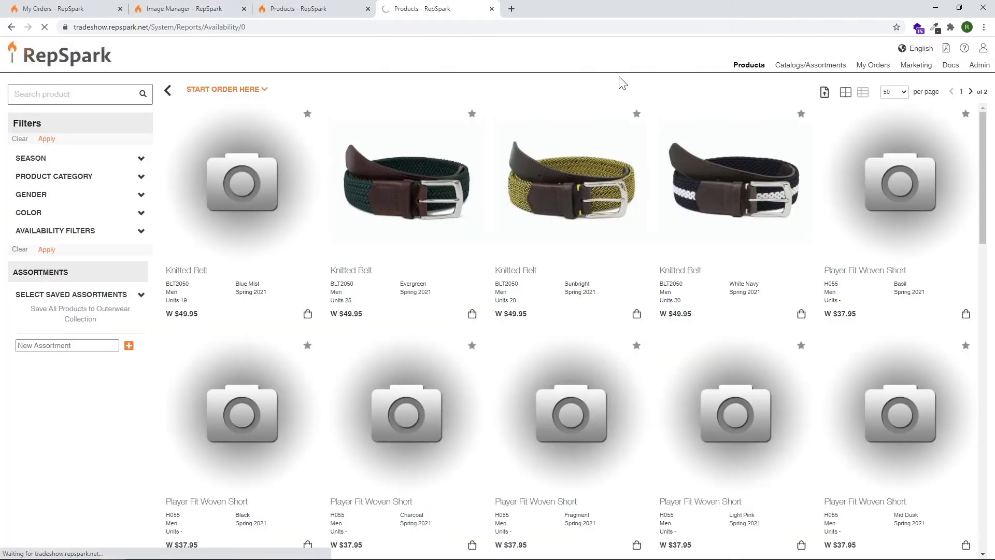
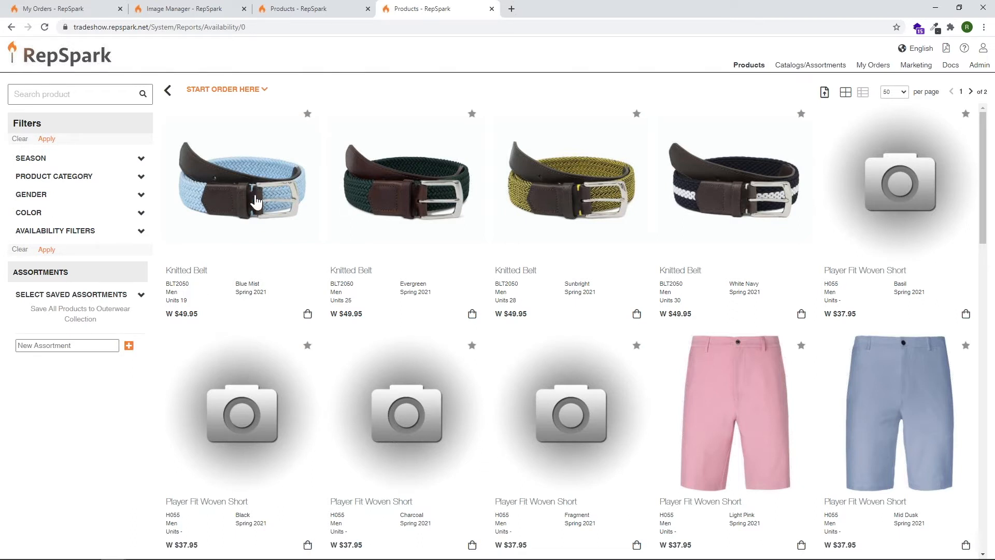
# - Switch to Tradeshow Products.xlsx in Excel and review the ProductNumber and Color columns used for naming images
pyautogui.moveTo(264, 558)
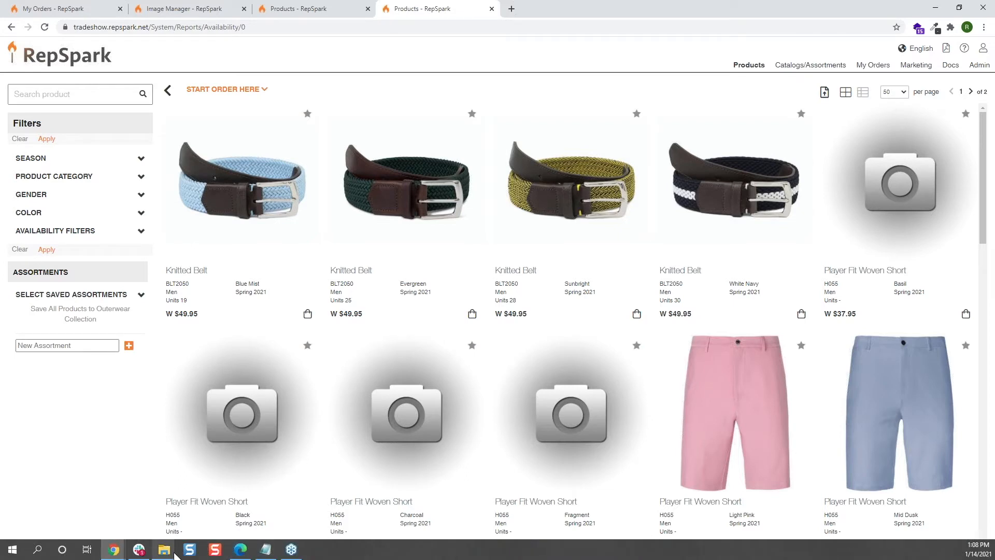
pyautogui.moveTo(173, 553)
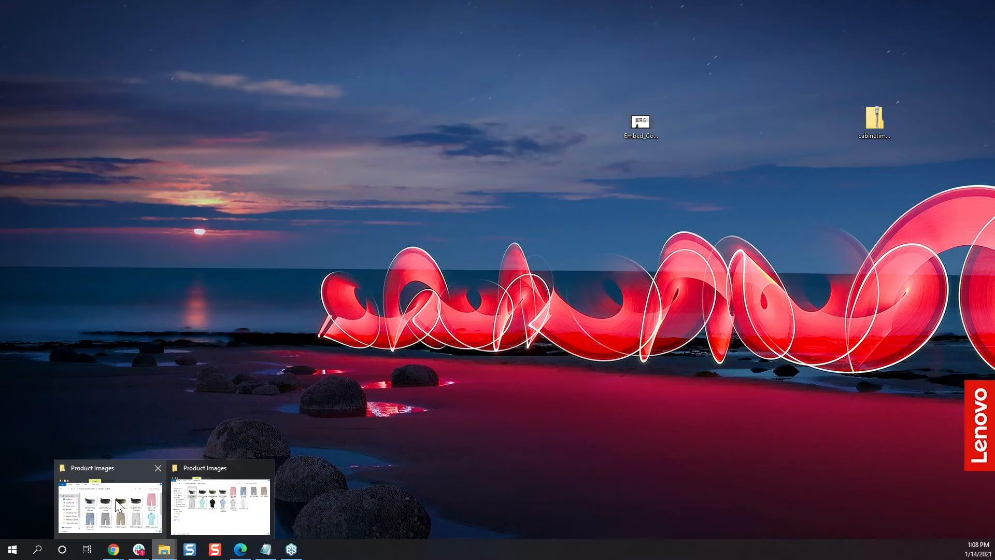
pyautogui.moveTo(178, 516)
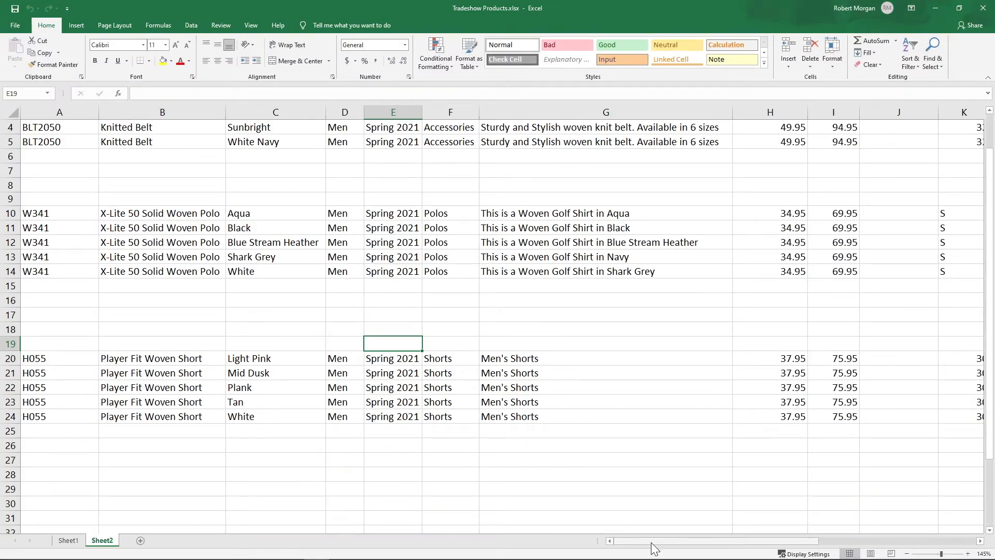
pyautogui.scroll(1, 476, 314)
pyautogui.click(71, 107)
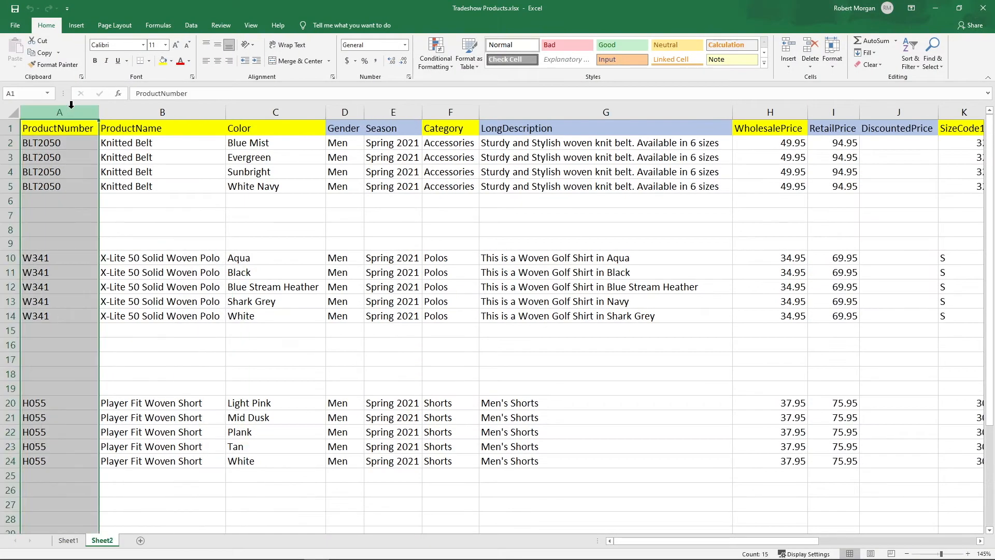
pyautogui.keyDown('ctrl'); pyautogui.click(265, 109); pyautogui.keyUp('ctrl')
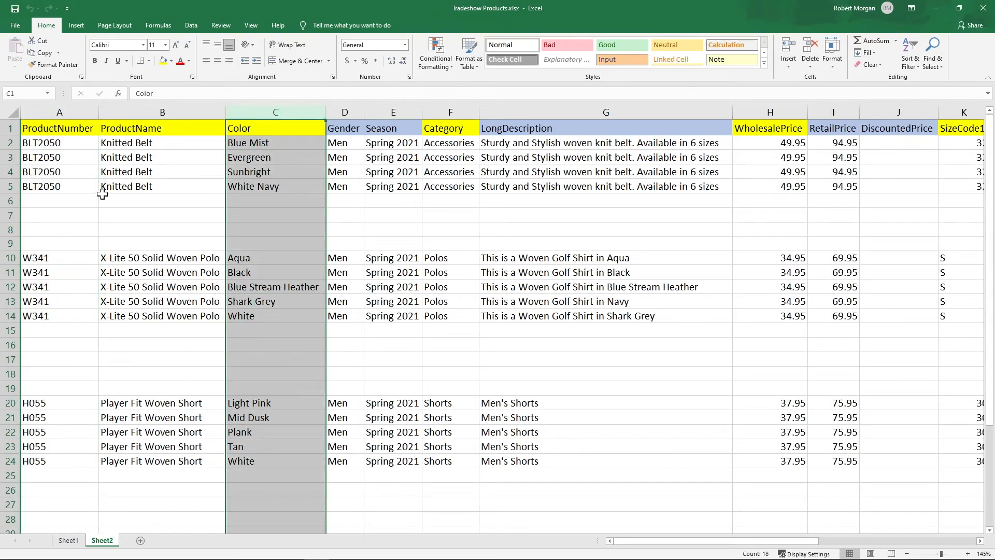
# - Enter the sample image name BLT2050_Blue Mist in cell A7 and compare it with the first Knitted Belt row
pyautogui.click(70, 213)
pyautogui.write('BLT2050_Blue Mist')
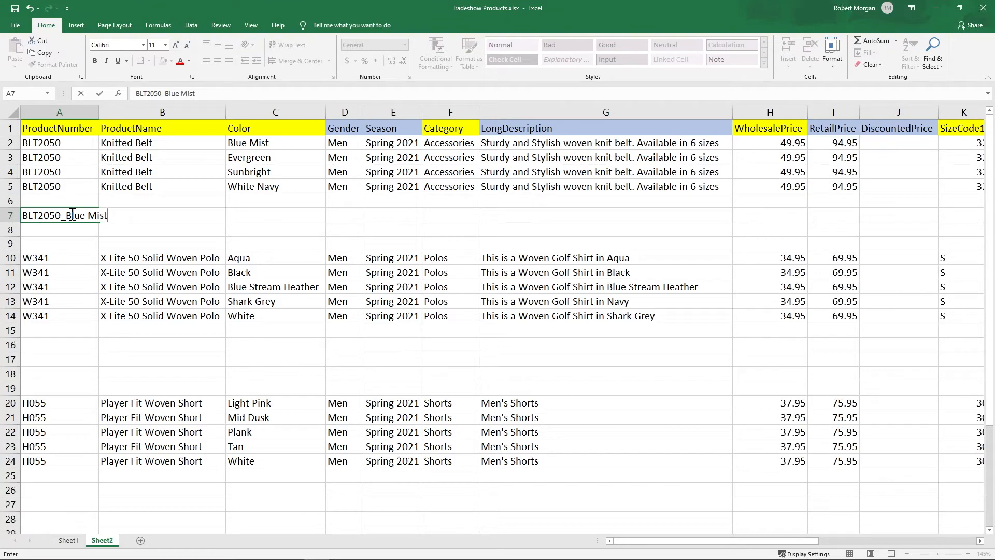
pyautogui.press('F2')
pyautogui.click(252, 140)
pyautogui.moveTo(49, 140); pyautogui.dragTo(237, 140)
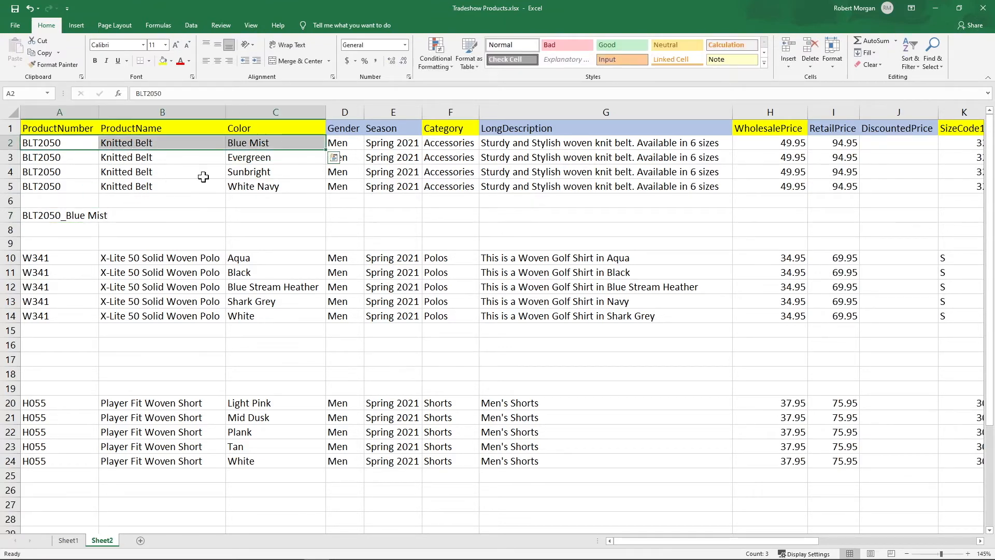
# - Go through the Evergreen, Sunbright and White Navy color cells and clear the sample image name from cell A7
pyautogui.click(239, 157)
pyautogui.click(249, 171)
pyautogui.click(248, 186)
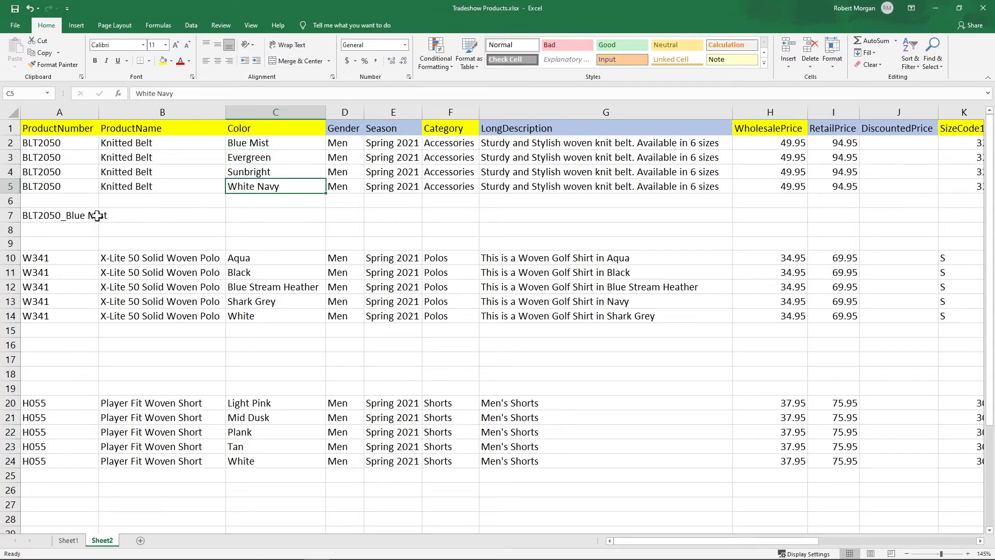
pyautogui.click(70, 214)
pyautogui.press('Delete')
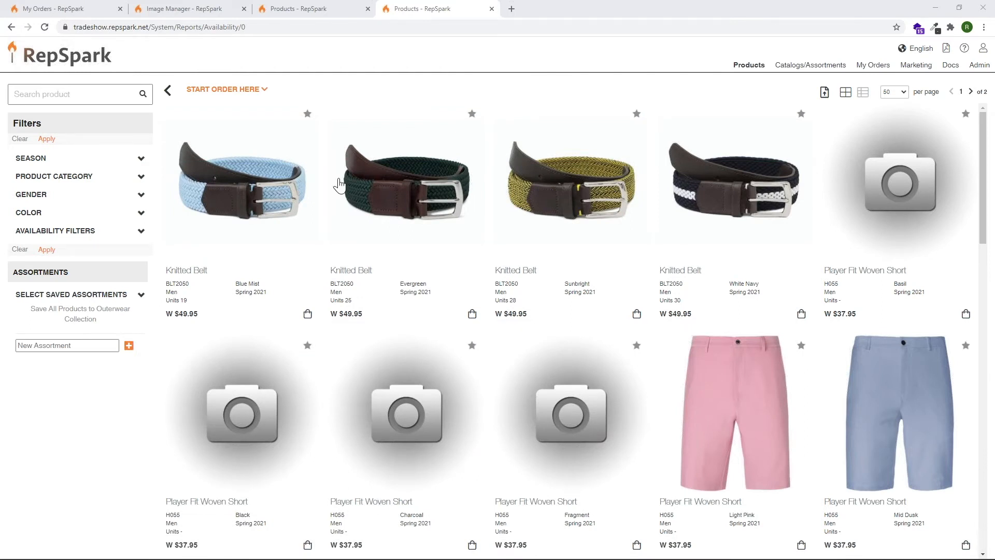
# - From RepSpark's Admin Dashboard, open Connect Data and download the Inventory Excel template with existing data
pyautogui.moveTo(981, 66)
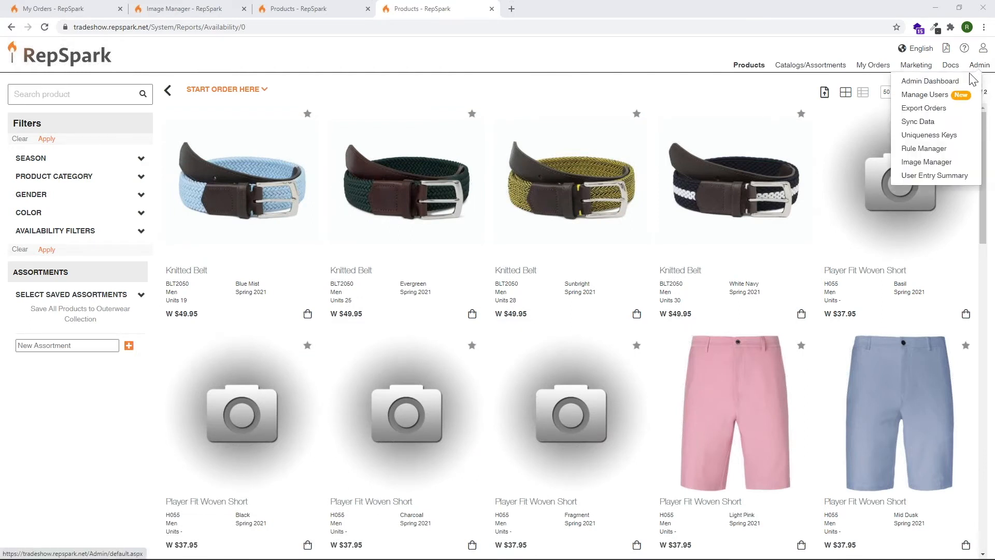
pyautogui.click(930, 83)
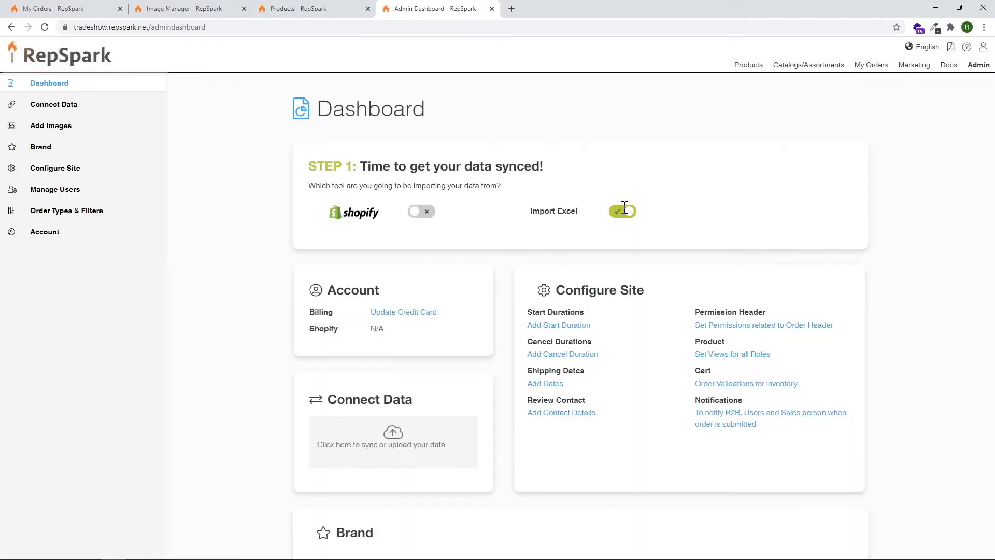
pyautogui.click(55, 106)
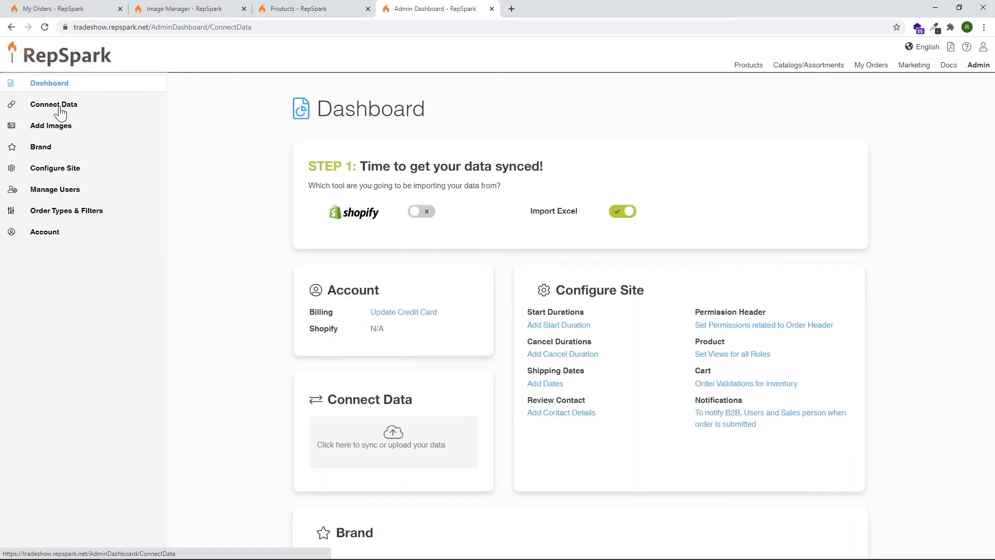
pyautogui.scroll(-8, 292, 205)
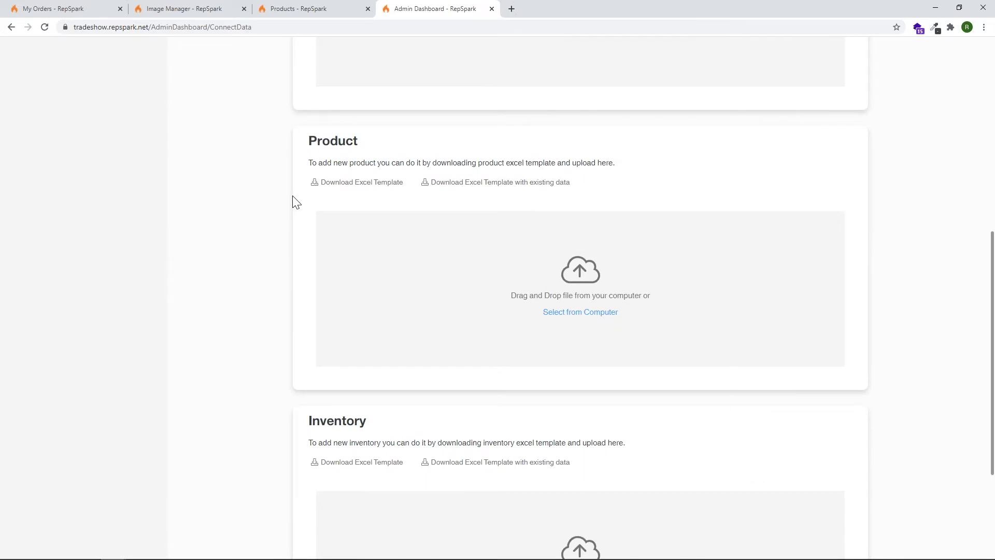
pyautogui.scroll(-3, 297, 203)
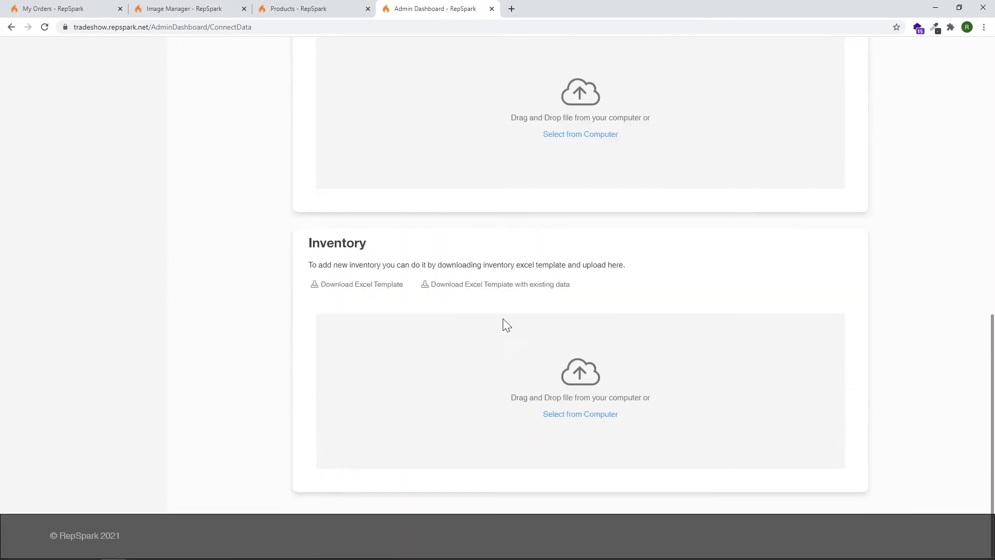
pyautogui.click(498, 290)
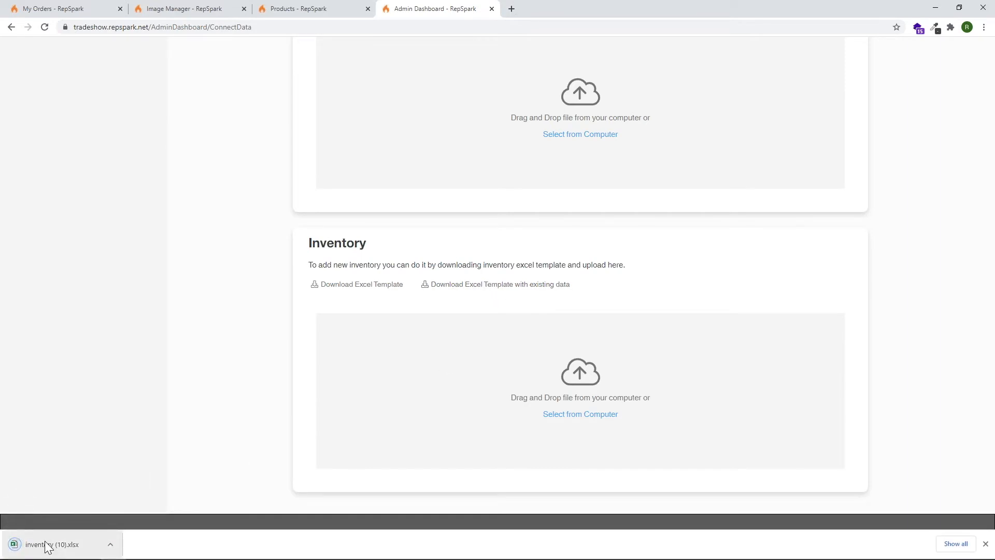
# - Open the downloaded inventory (10).xlsx, enable editing and enlarge the sheet to 175%
pyautogui.click(49, 545)
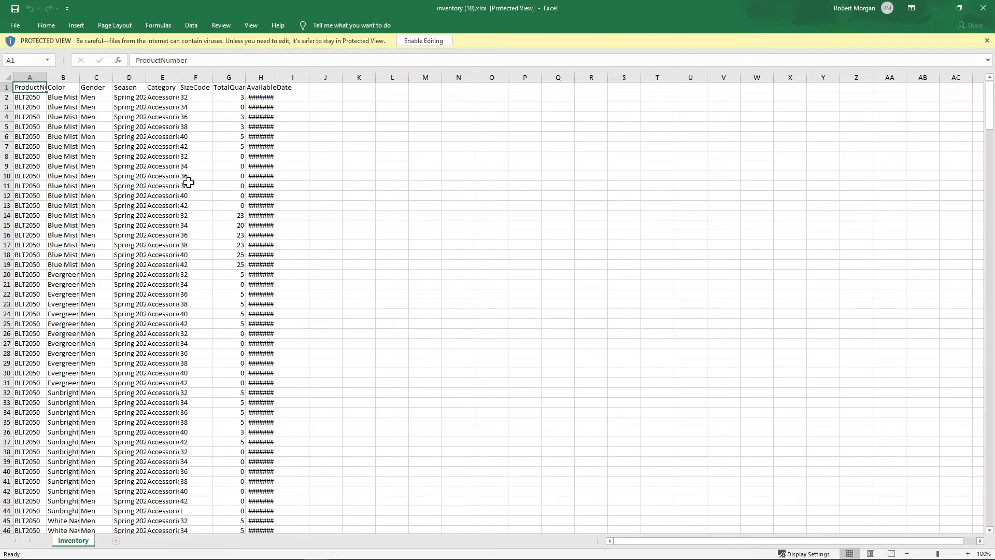
pyautogui.click(412, 39)
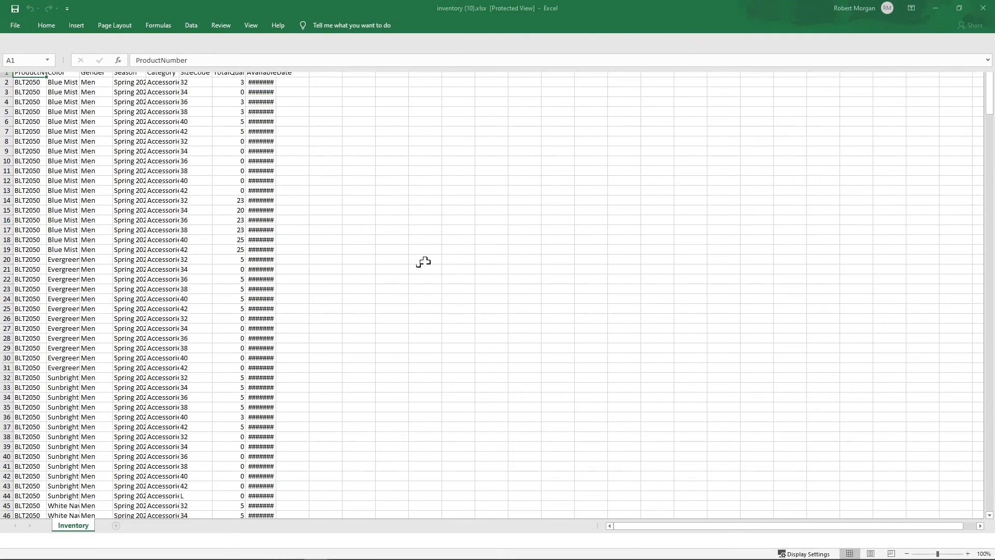
pyautogui.keyDown('ctrl'); pyautogui.scroll(5, 442, 276); pyautogui.keyUp('ctrl')
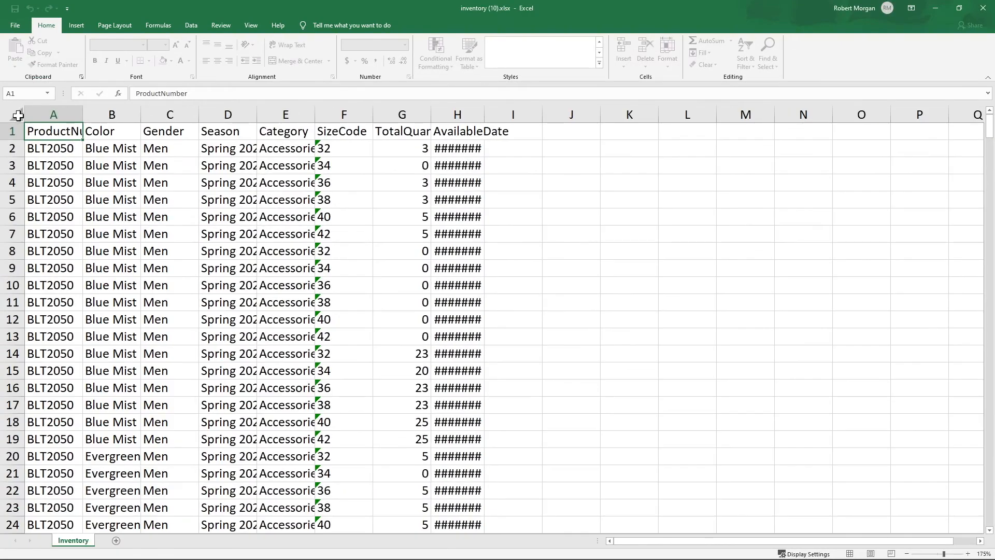
# - Freeze the top row of the Inventory sheet and check that the headers stay in place
pyautogui.click(19, 115)
pyautogui.click(251, 26)
pyautogui.click(349, 51)
pyautogui.click(396, 106)
pyautogui.click(731, 314)
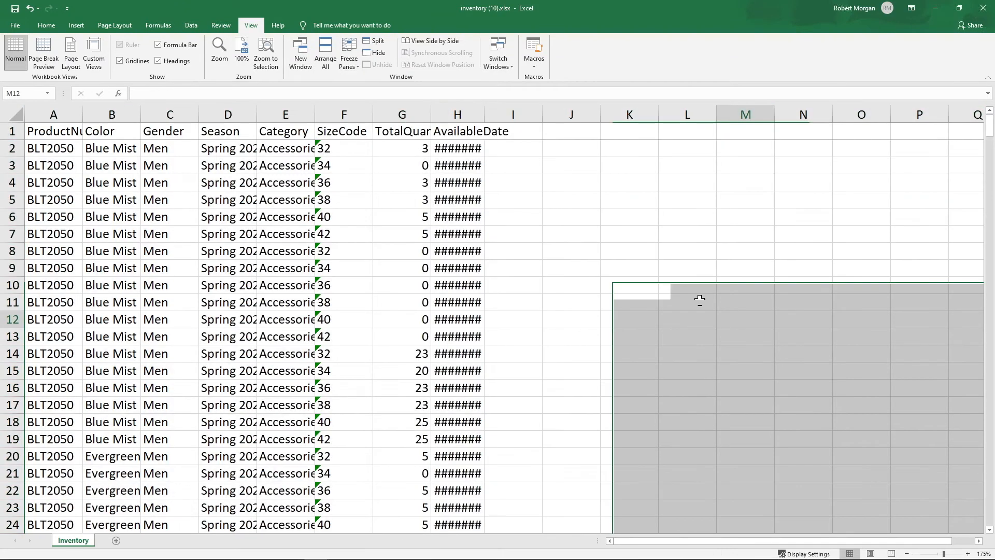
pyautogui.scroll(-3, 732, 314)
pyautogui.scroll(3, 731, 314)
# - Autofit the width of all columns in the Inventory sheet
pyautogui.click(17, 109)
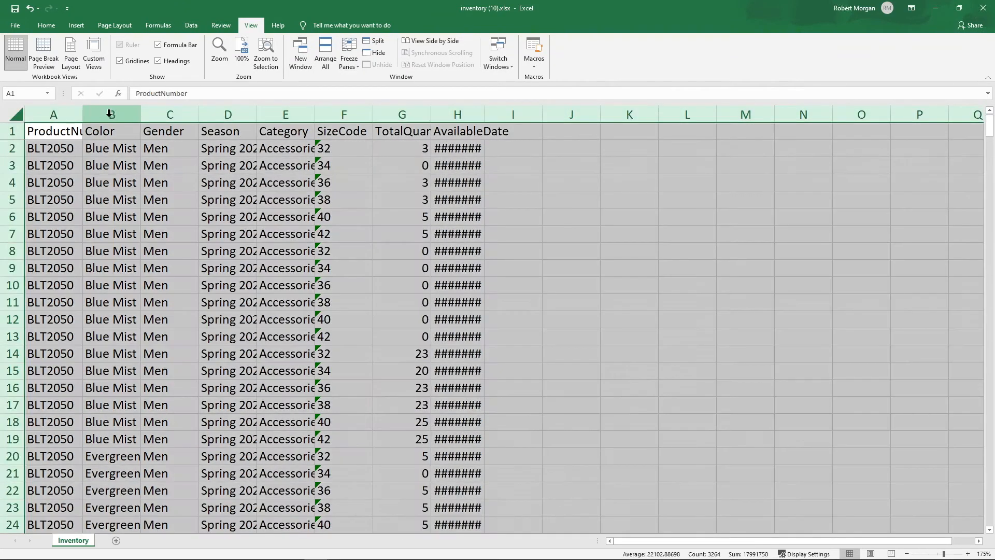
pyautogui.doubleClick(141, 114)
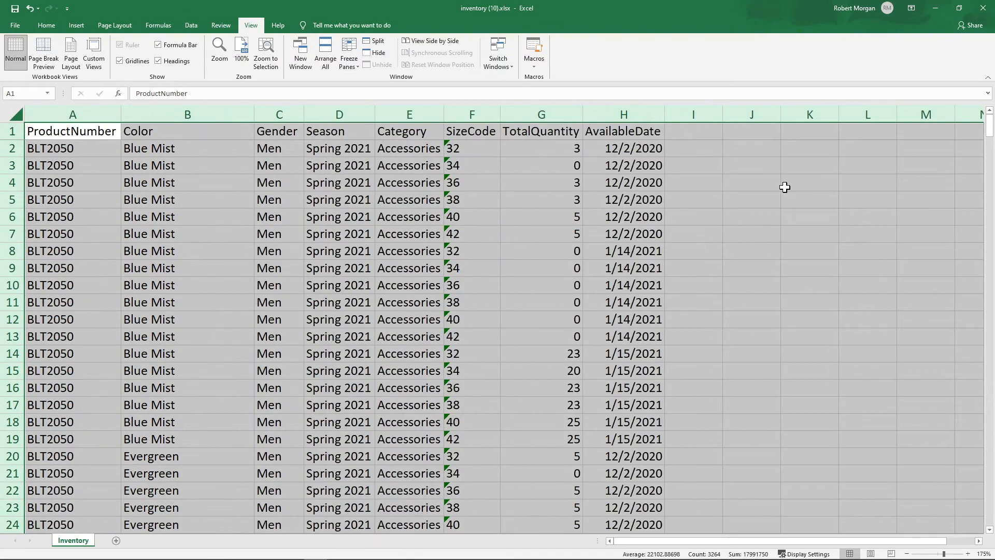
pyautogui.click(785, 189)
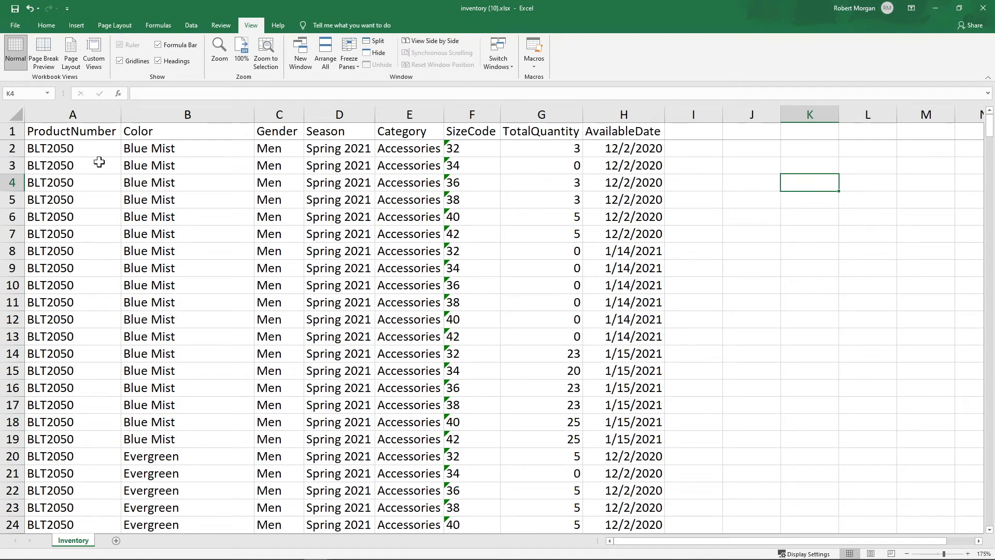
# - Examine the TotalQuantity column across the Knitted Belt inventory rows
pyautogui.click(507, 149)
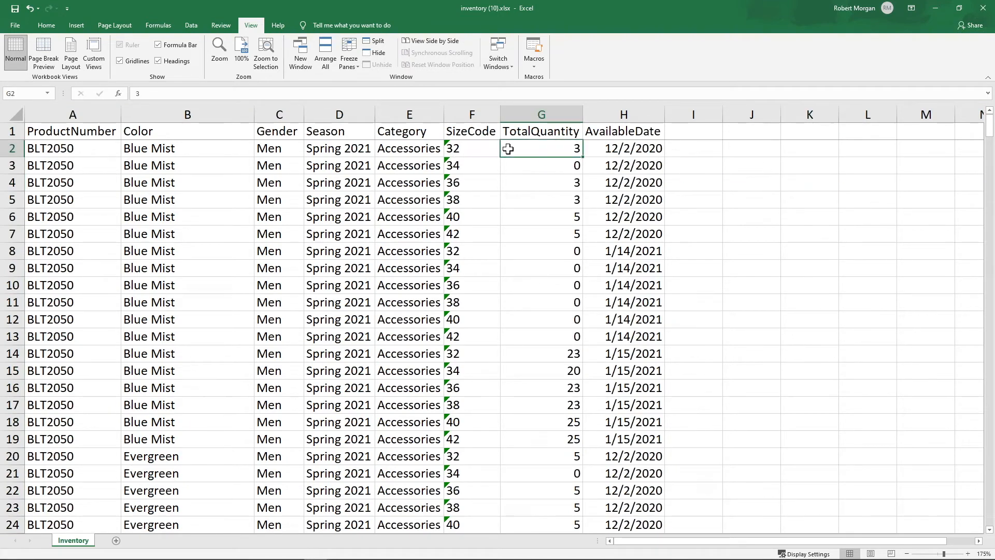
pyautogui.scroll(-4, 518, 174)
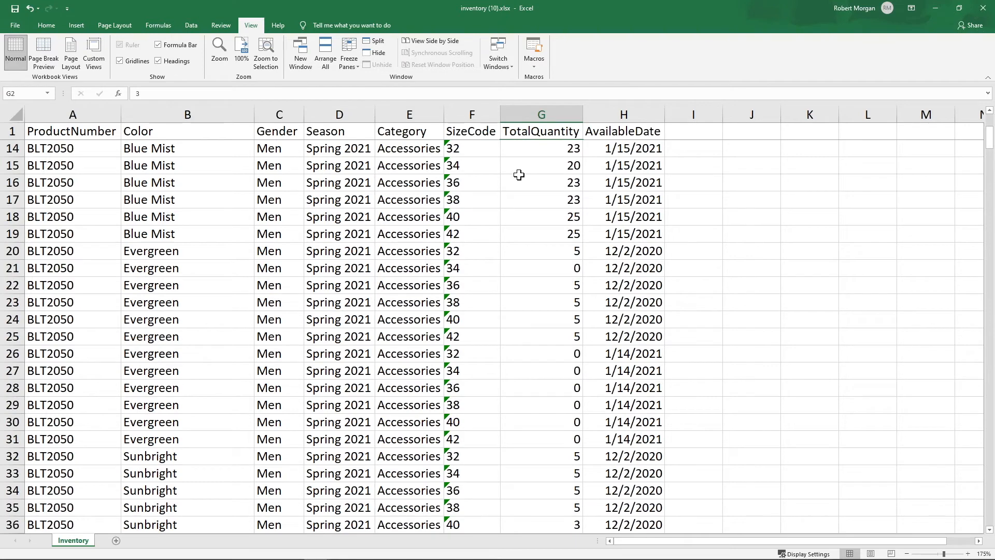
pyautogui.scroll(-1, 518, 175)
pyautogui.scroll(3, 524, 180)
pyautogui.click(554, 110)
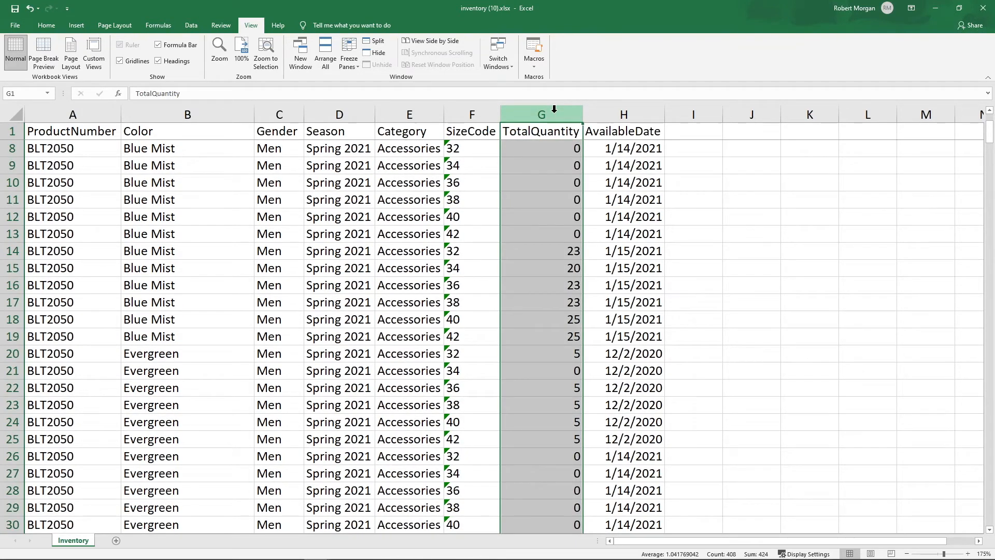
pyautogui.moveTo(846, 270); pyautogui.dragTo(819, 268)
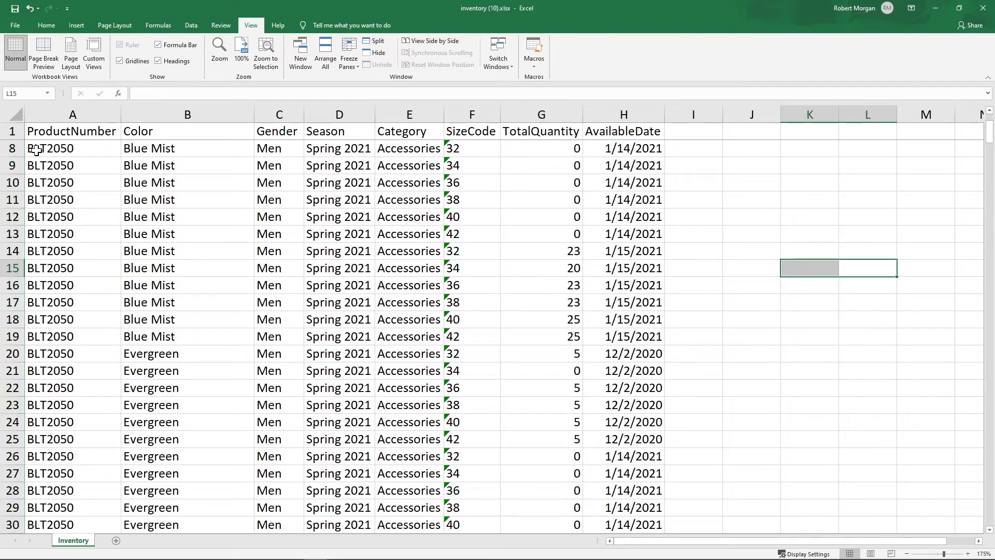
# - Examine the product number, color, gender and size code of the Blue Mist belt in row 8 and the surrounding rows
pyautogui.click(38, 151)
pyautogui.click(141, 150)
pyautogui.click(270, 155)
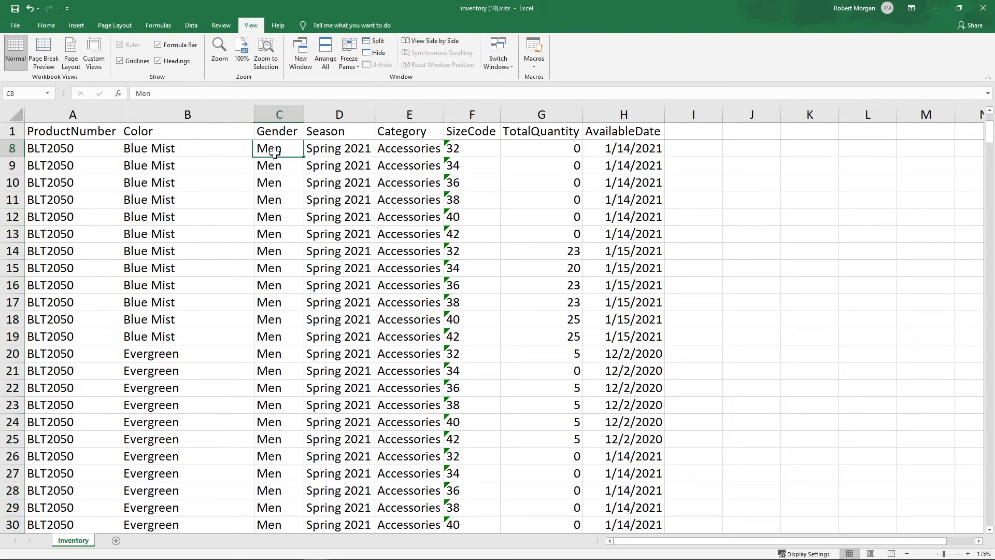
pyautogui.click(83, 147)
pyautogui.click(145, 151)
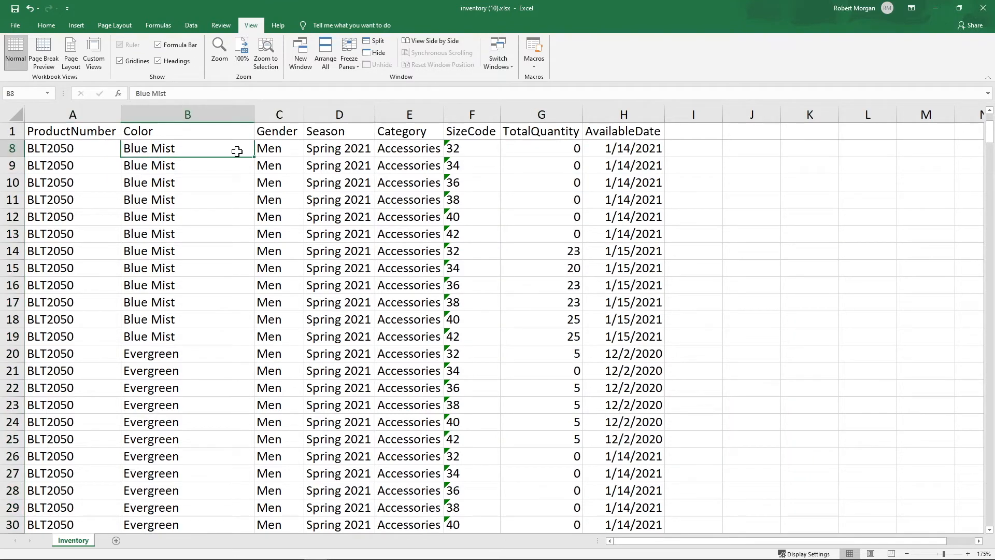
pyautogui.click(455, 148)
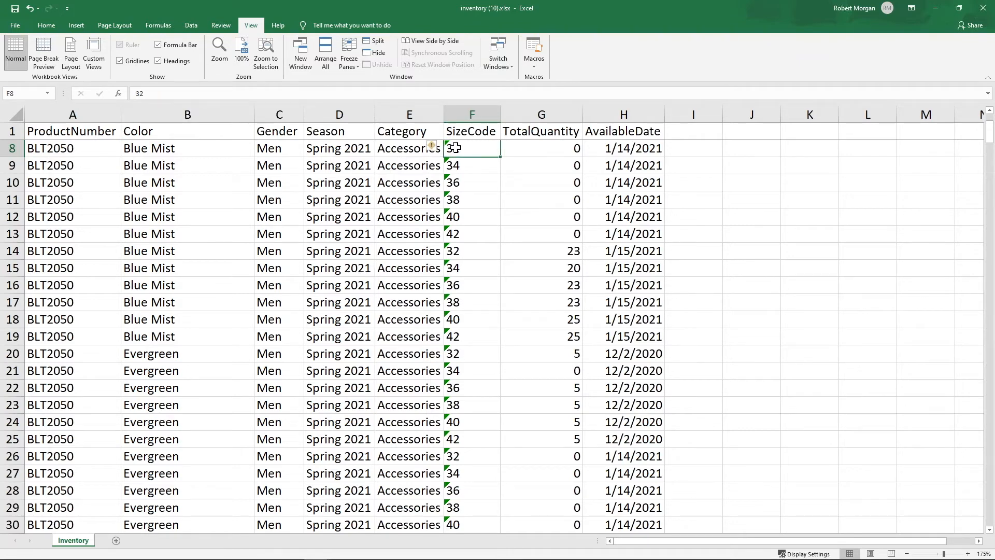
pyautogui.scroll(2, 621, 197)
pyautogui.scroll(-3, 622, 196)
pyautogui.scroll(3, 543, 207)
# - Select the Sunbright color cells B32:B43 and open the fill color choices for them
pyautogui.scroll(-7, 543, 207)
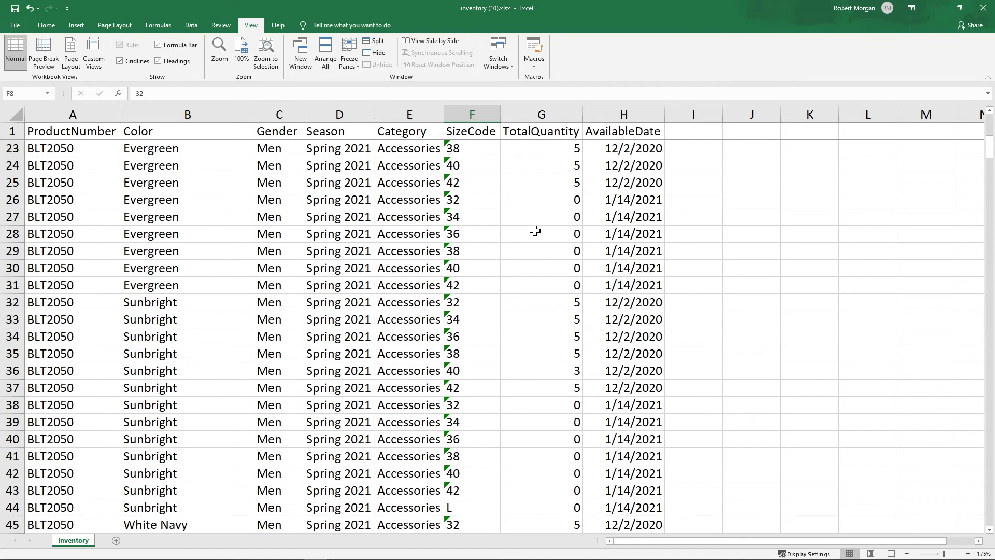
pyautogui.moveTo(162, 304); pyautogui.dragTo(214, 490)
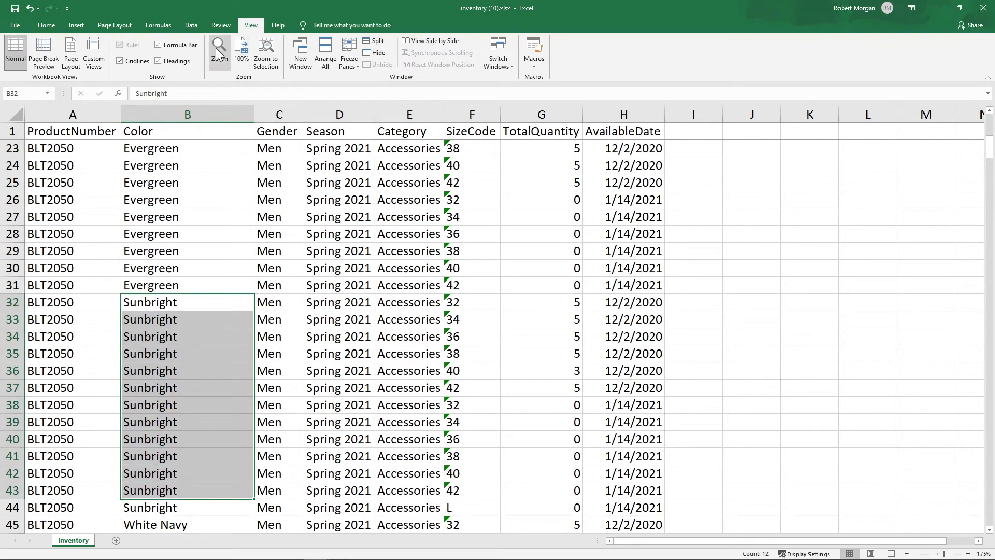
pyautogui.click(47, 25)
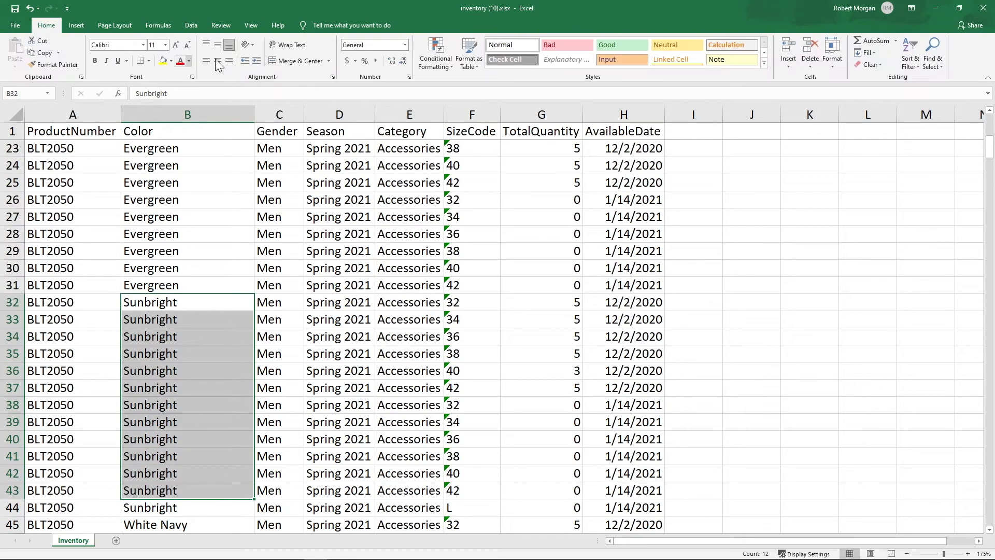
pyautogui.click(170, 61)
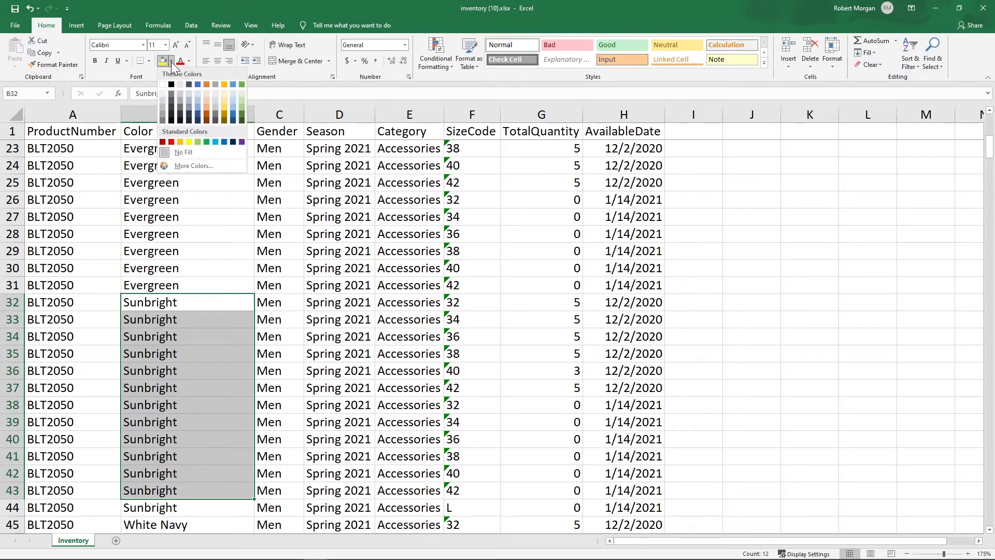
# - Fill the selected Sunbright cells B32:B43 in the Color column with blue
pyautogui.click(196, 85)
pyautogui.click(461, 322)
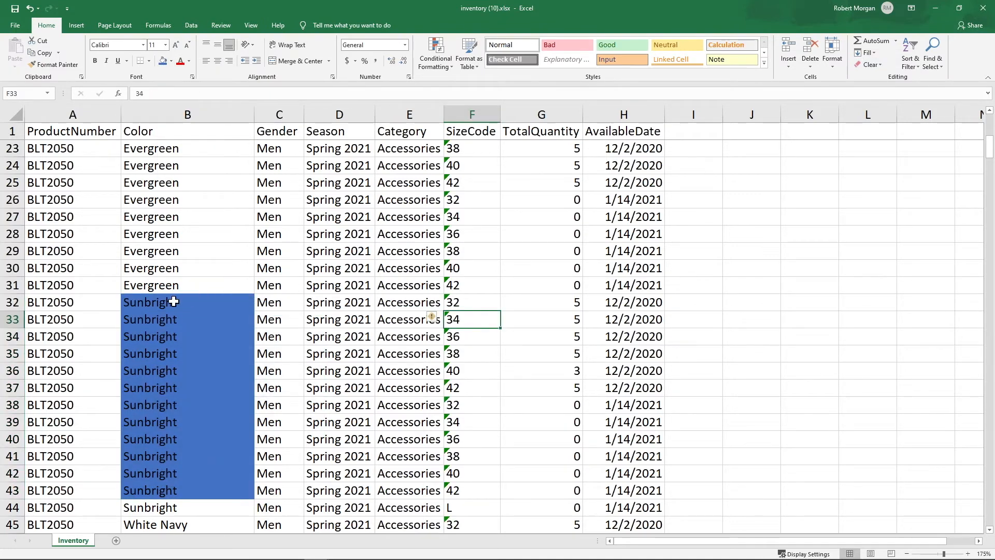
# - Set the Sunbright TotalQuantity values to 15 in G32, 20 in G33, 3 in G35, 15 in G36 and 12 in G37
pyautogui.click(548, 303)
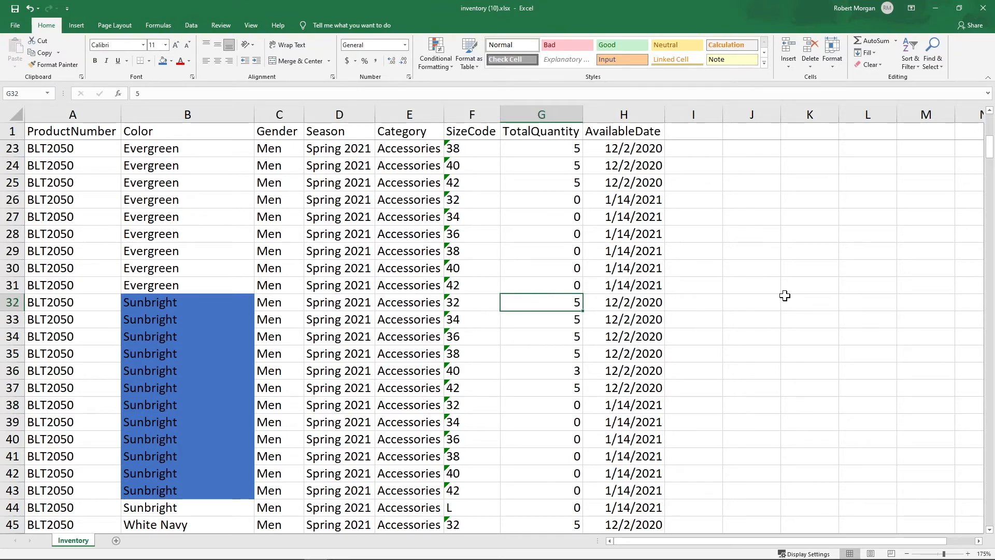
pyautogui.write('15')
pyautogui.press('Return')
pyautogui.write('20')
pyautogui.press('Return')
pyautogui.press('Return')
pyautogui.write('3')
pyautogui.press('Return')
pyautogui.write('15')
pyautogui.press('Return')
pyautogui.write('12')
pyautogui.press('Return')
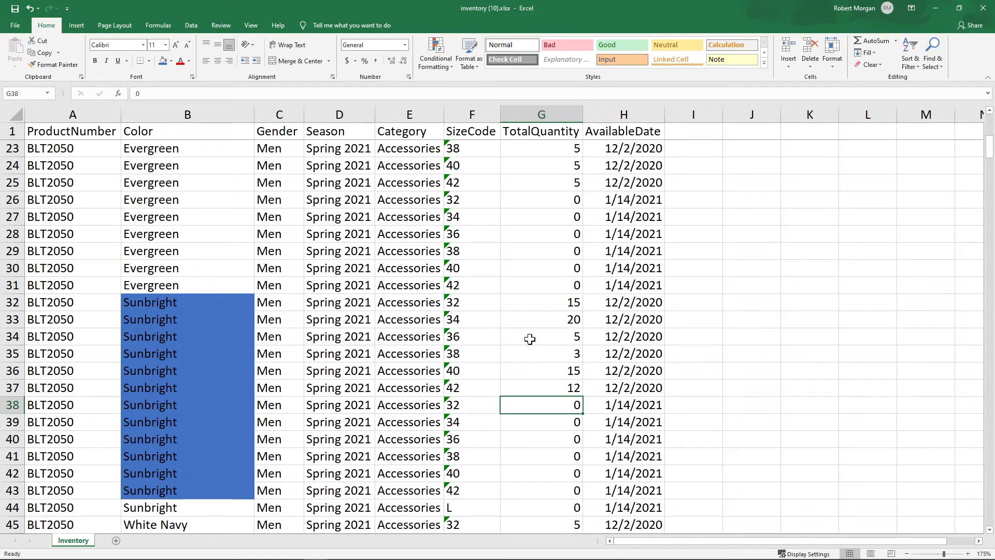
# - Review the AvailableDate values of the Sunbright rows, first H32:H37, then H38:H44
pyautogui.moveTo(639, 303); pyautogui.dragTo(641, 386)
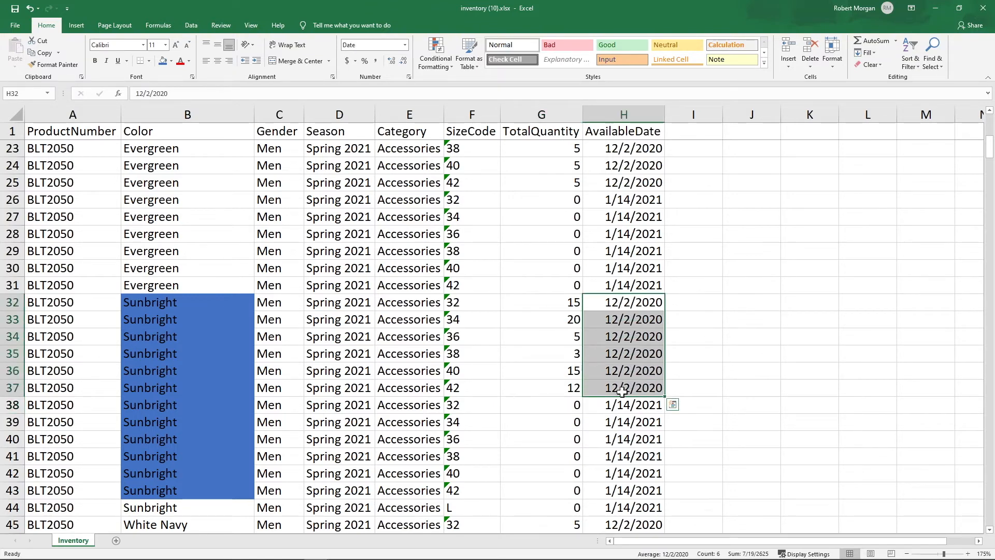
pyautogui.scroll(-3, 640, 333)
pyautogui.moveTo(625, 252); pyautogui.dragTo(627, 357)
pyautogui.click(787, 351)
pyautogui.moveTo(629, 252); pyautogui.dragTo(622, 354)
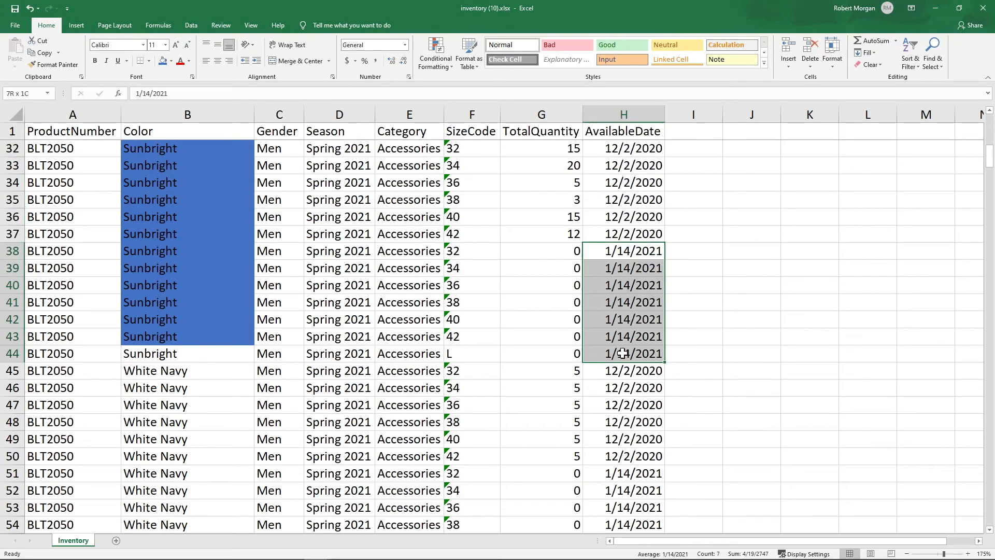
pyautogui.click(727, 308)
pyautogui.scroll(3, 613, 245)
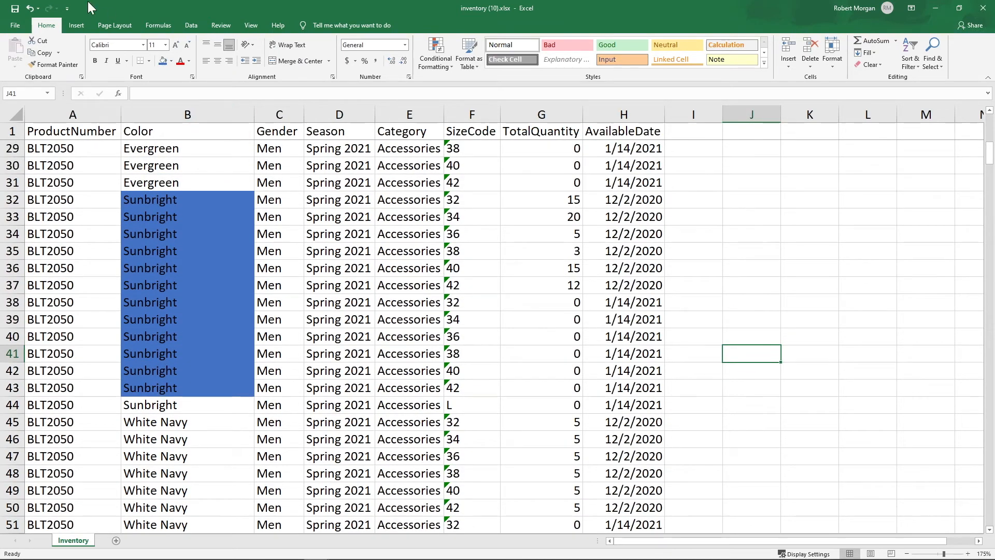
# - Switch to RepSpark in the browser and view the Evergreen Knitted Belt's size availability in the product catalog
pyautogui.click(934, 8)
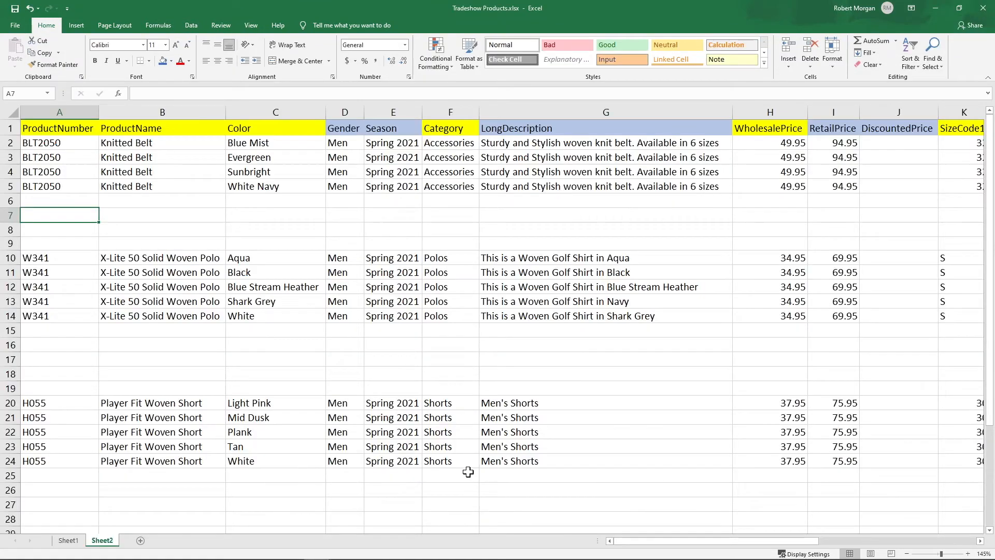
pyautogui.click(932, 9)
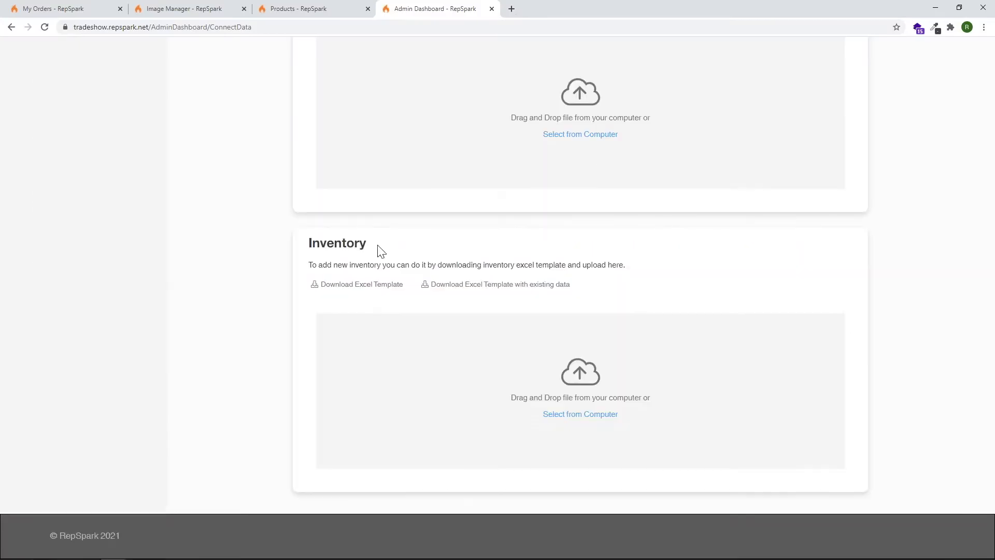
pyautogui.scroll(10, 788, 298)
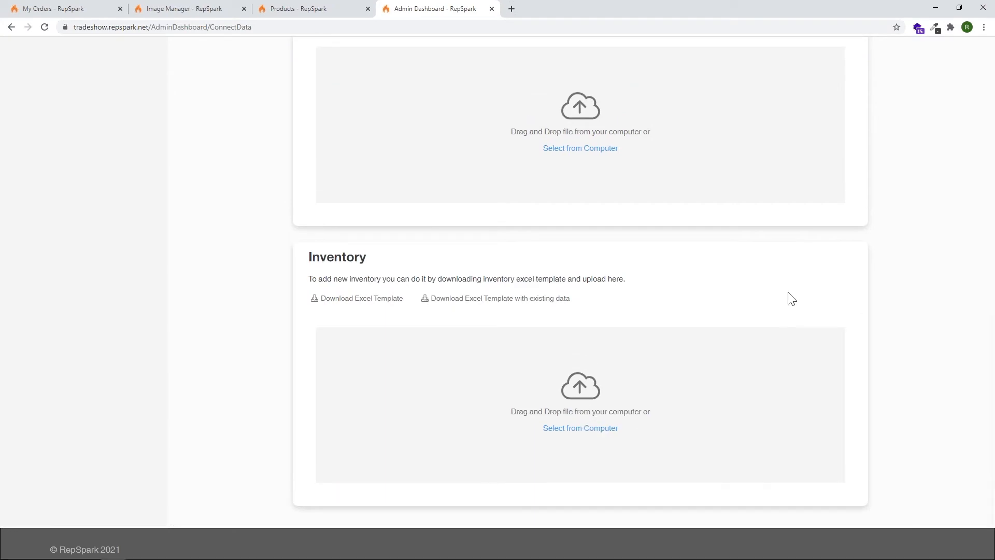
pyautogui.click(295, 9)
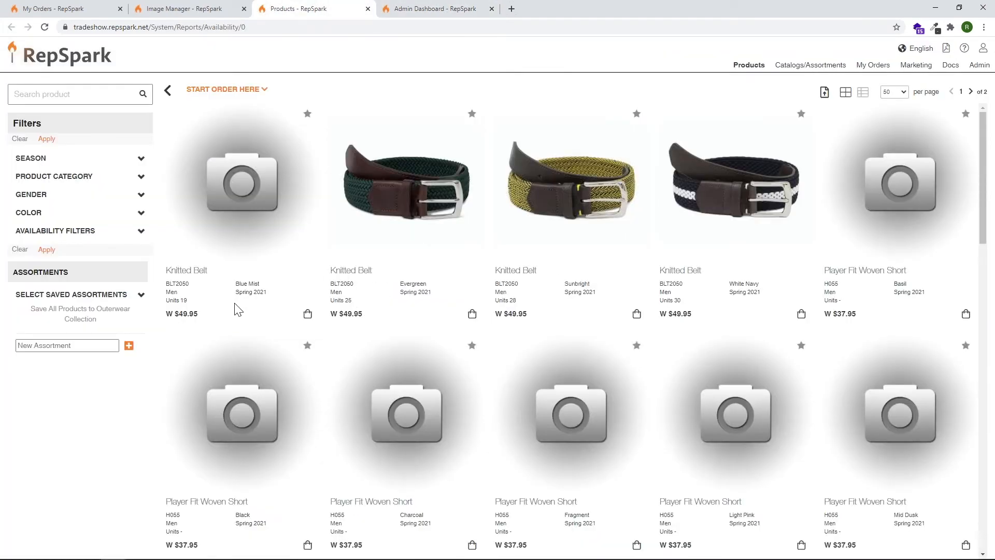
pyautogui.click(397, 204)
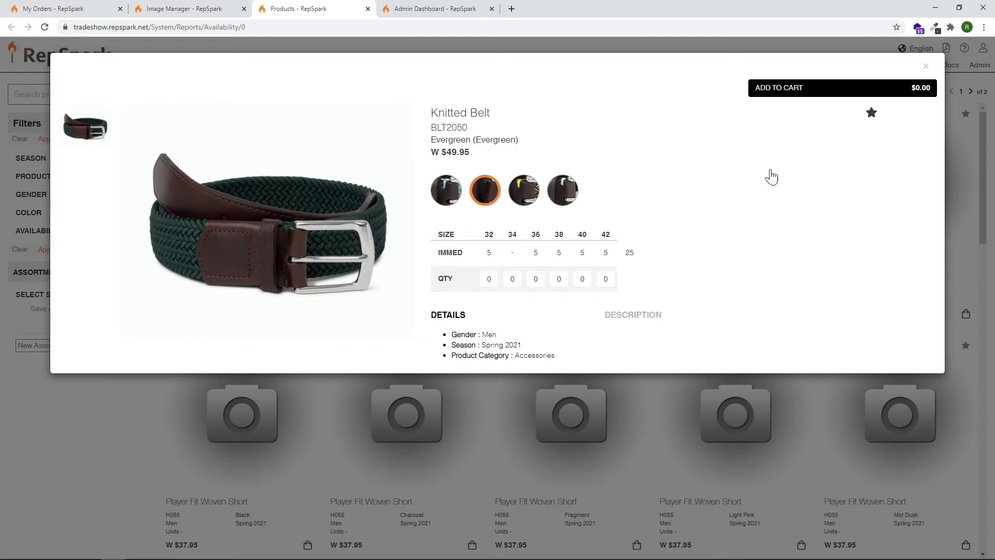
pyautogui.click(926, 68)
pyautogui.scroll(-6, 927, 71)
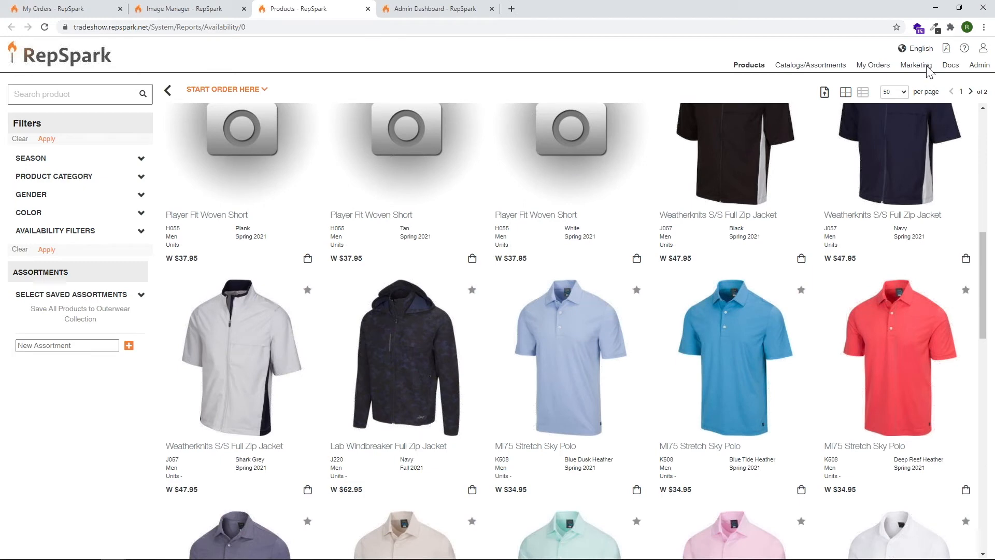
# - Return to the admin dashboard's Connect Data page and look through its data import sections
pyautogui.moveTo(978, 65)
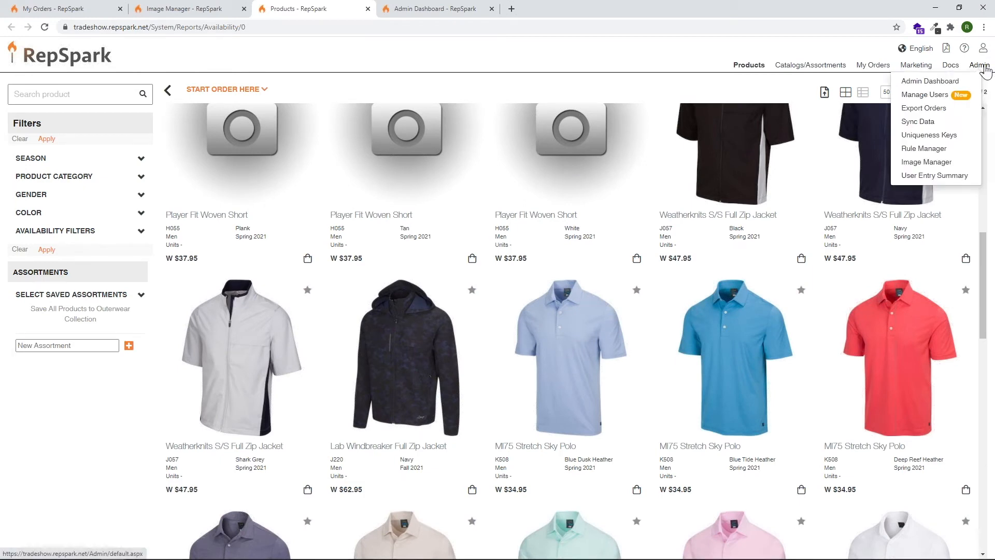
pyautogui.click(930, 95)
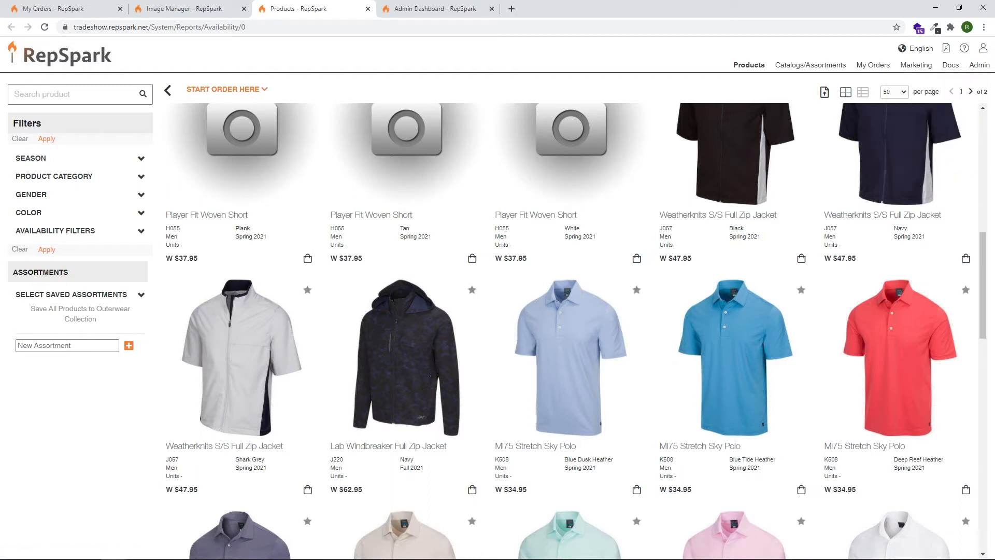
pyautogui.moveTo(981, 71)
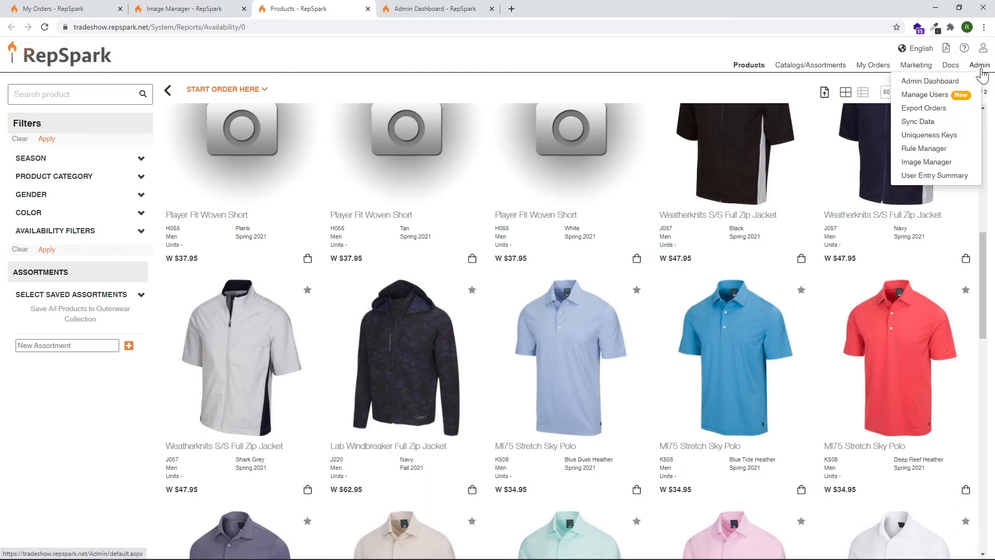
pyautogui.click(406, 8)
pyautogui.scroll(-10, 393, 326)
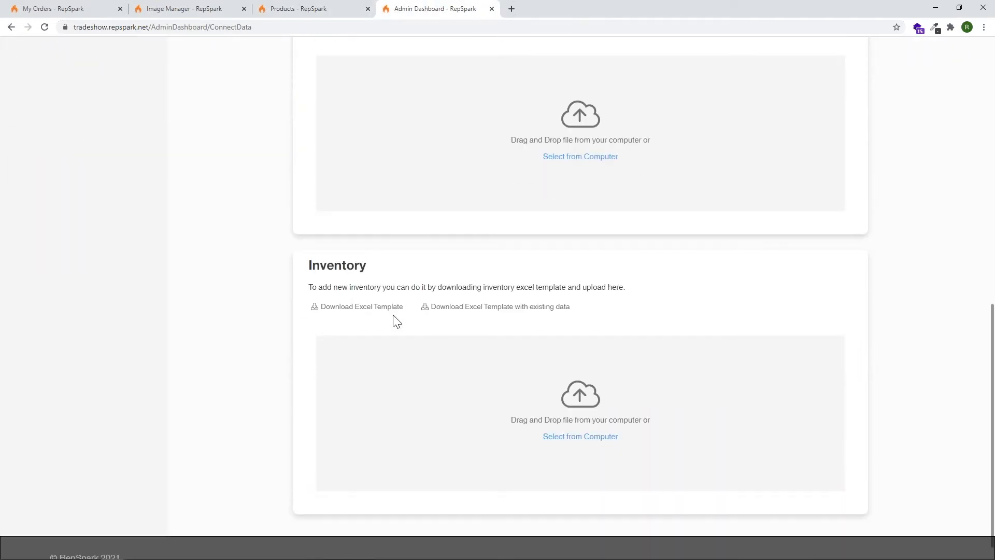
pyautogui.scroll(8, 383, 290)
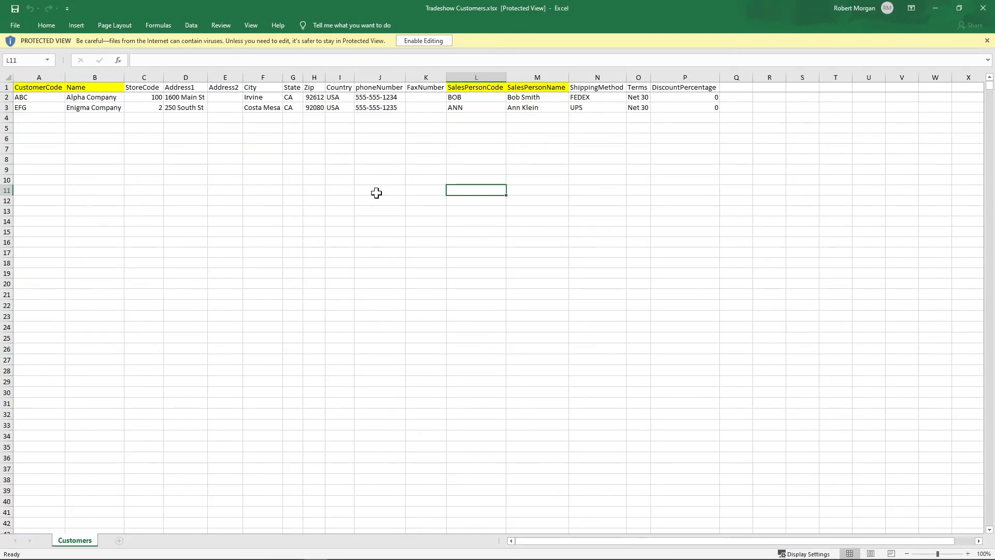
# - Enable editing in the Tradeshow Customers workbook and review its columns, including FaxNumber
pyautogui.click(423, 41)
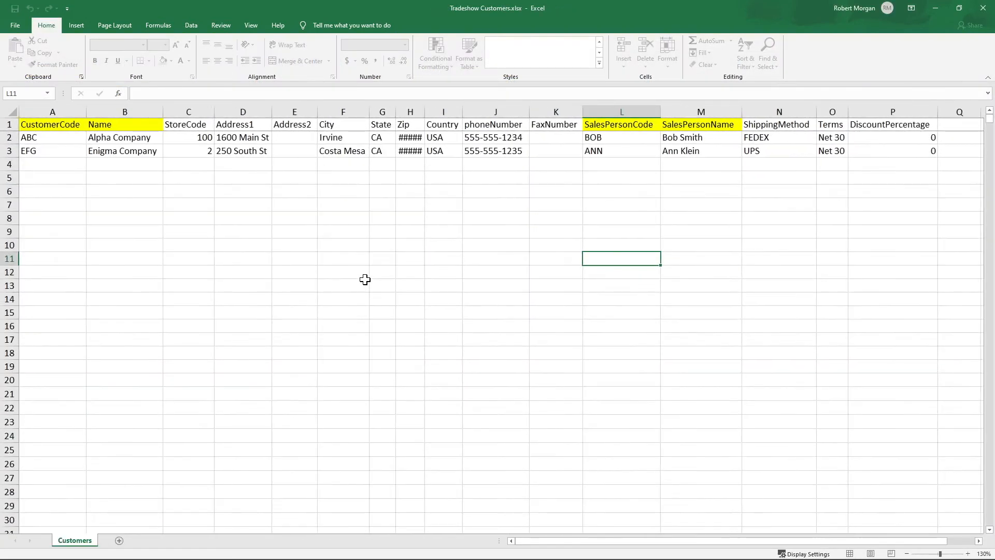
pyautogui.scroll(1, 365, 279)
pyautogui.moveTo(651, 538); pyautogui.dragTo(650, 539)
pyautogui.click(317, 325)
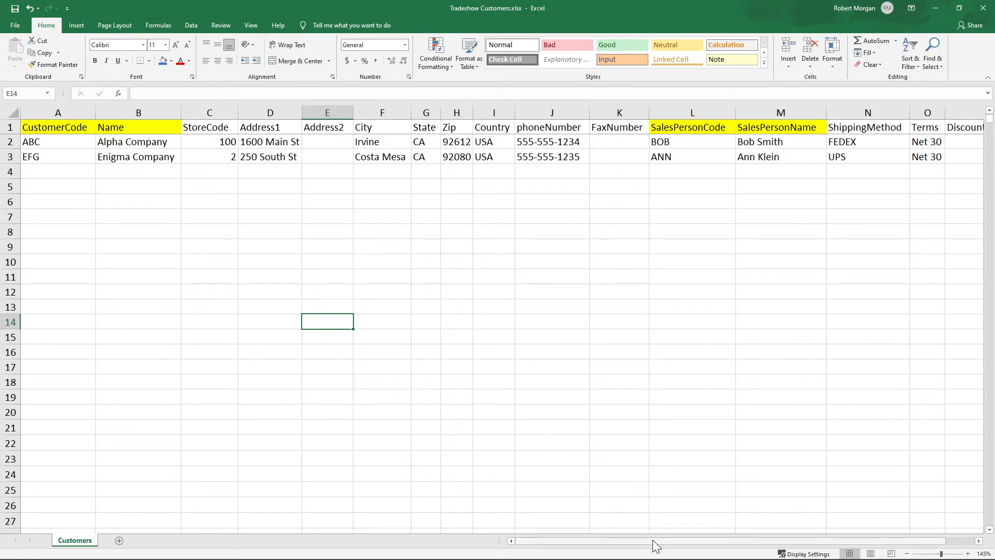
pyautogui.moveTo(652, 539); pyautogui.dragTo(573, 542)
pyautogui.click(616, 113)
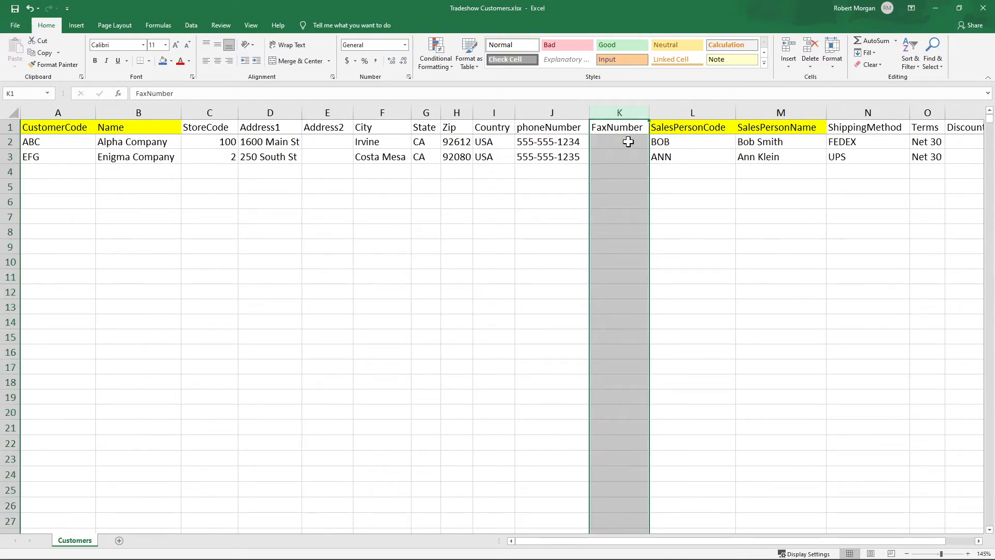
pyautogui.click(317, 321)
# - Examine the first customer row's code, name, address, city, state, country, phone number and salesperson fields
pyautogui.click(45, 143)
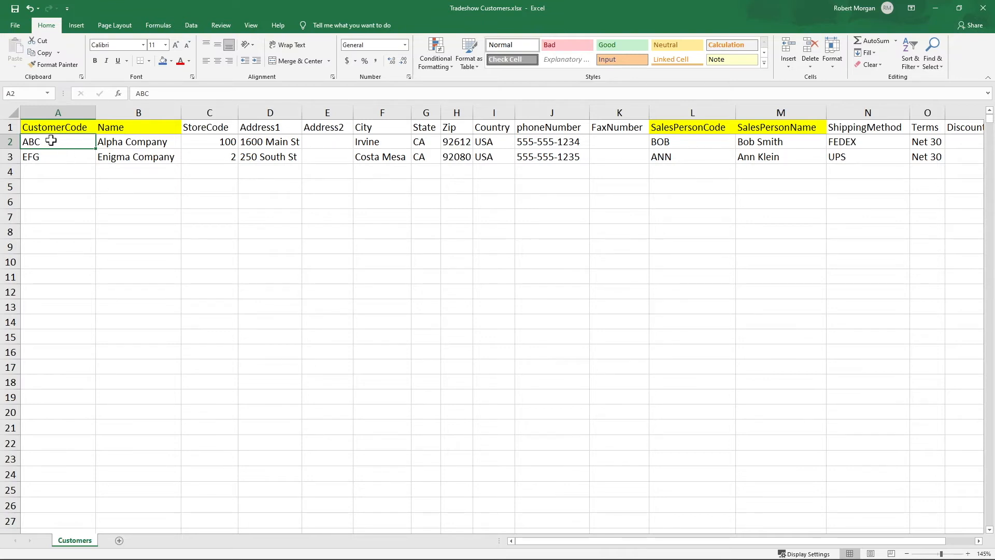
pyautogui.click(158, 138)
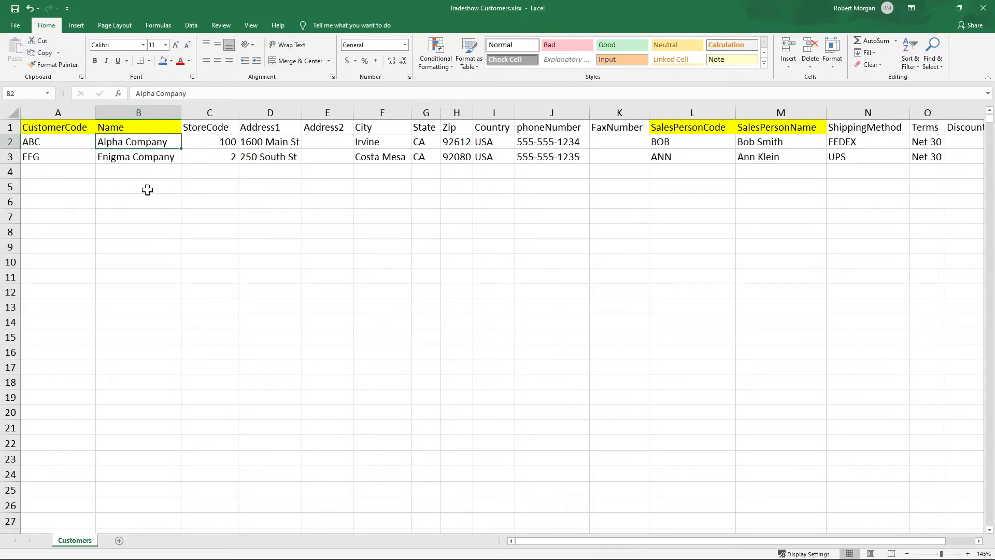
pyautogui.click(259, 140)
pyautogui.click(374, 137)
pyautogui.click(417, 140)
pyautogui.click(492, 141)
pyautogui.click(533, 141)
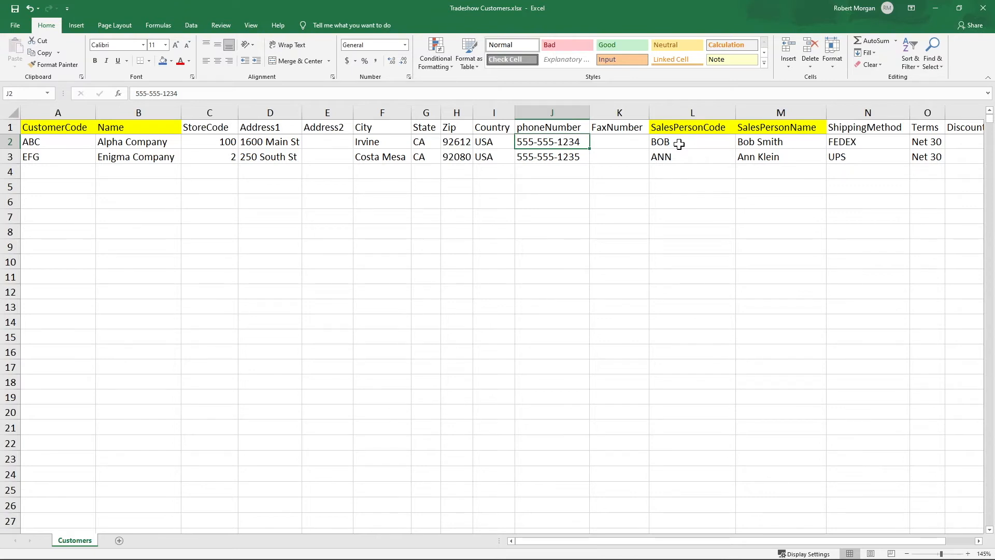
pyautogui.click(679, 144)
pyautogui.click(780, 141)
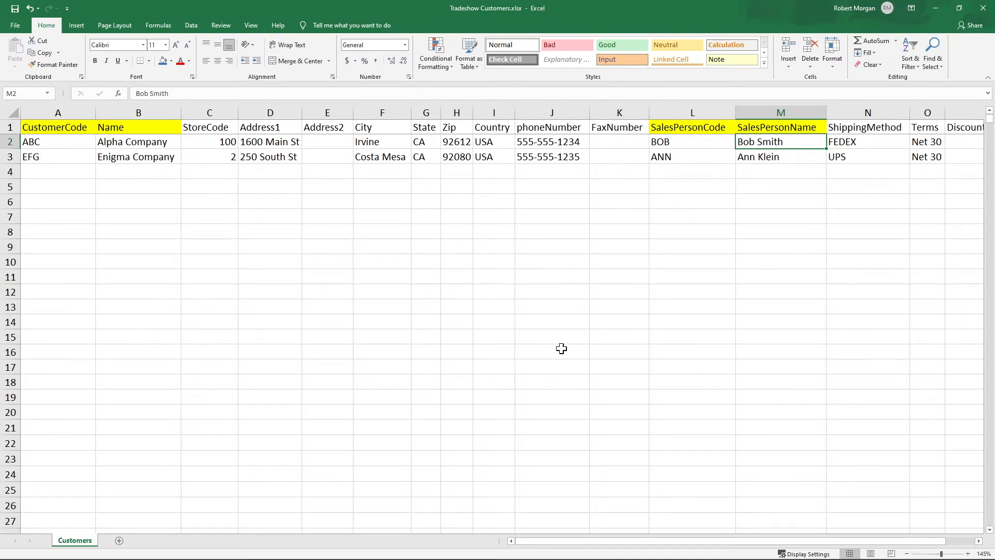
# - Compare the SalesPersonCode entries with the matching CustomerCode entries in rows 2 and 3
pyautogui.click(687, 139)
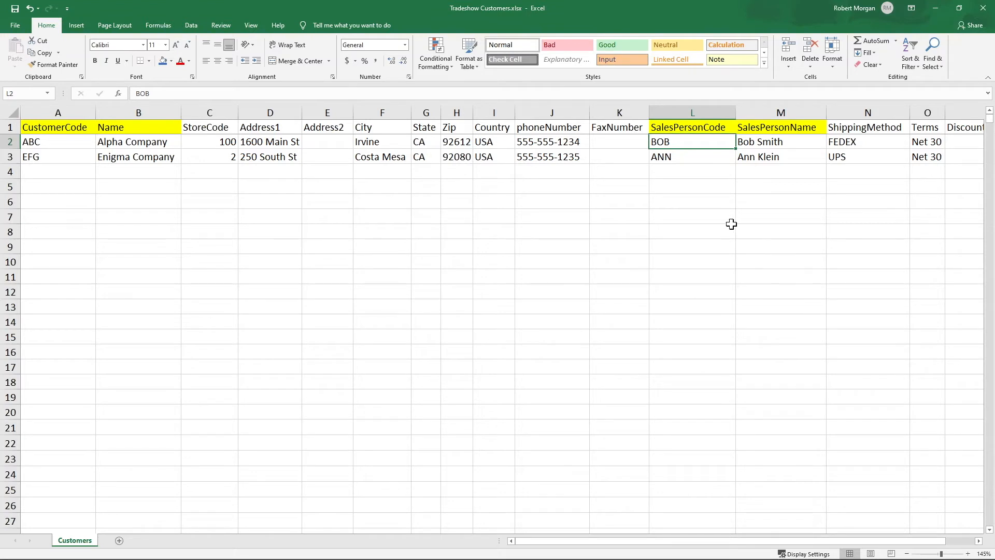
pyautogui.click(55, 144)
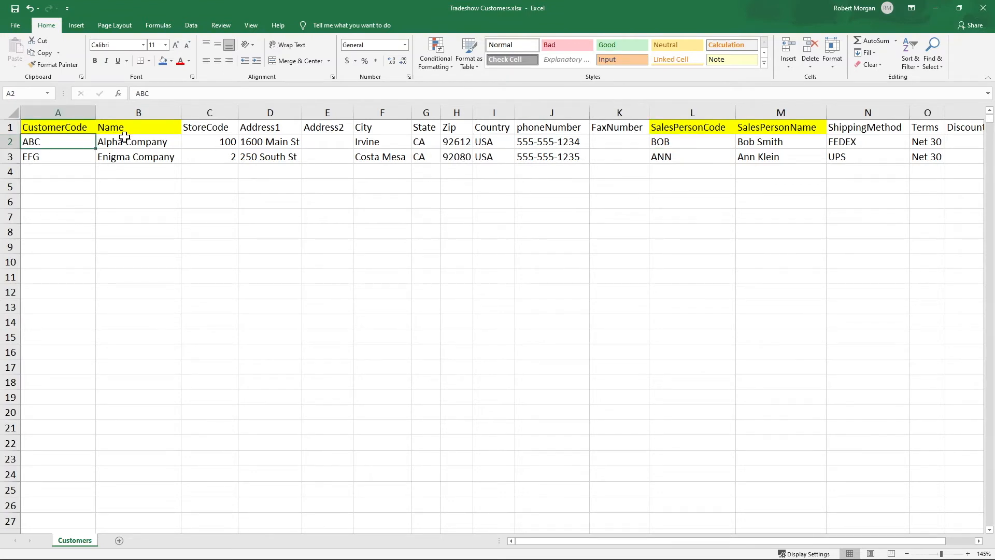
pyautogui.click(663, 158)
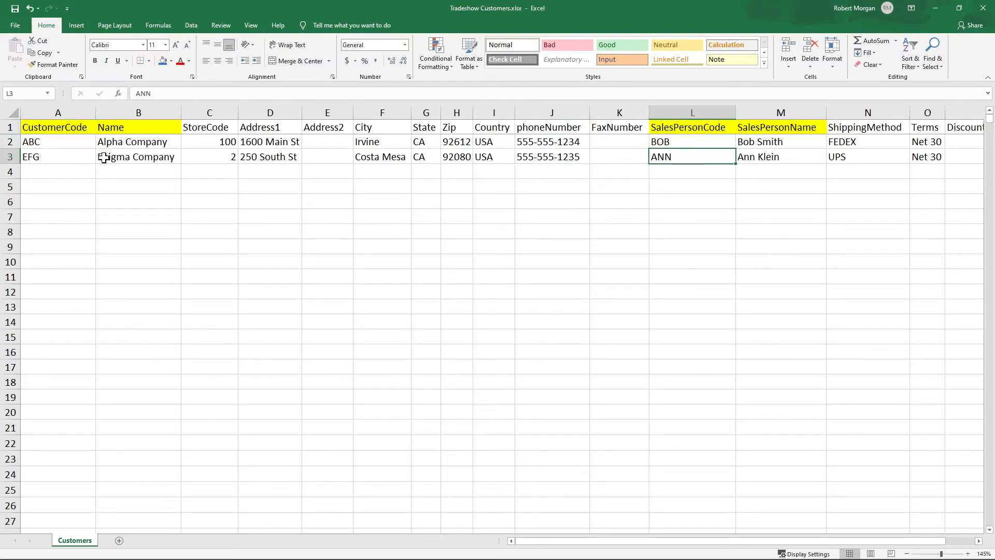
pyautogui.click(54, 161)
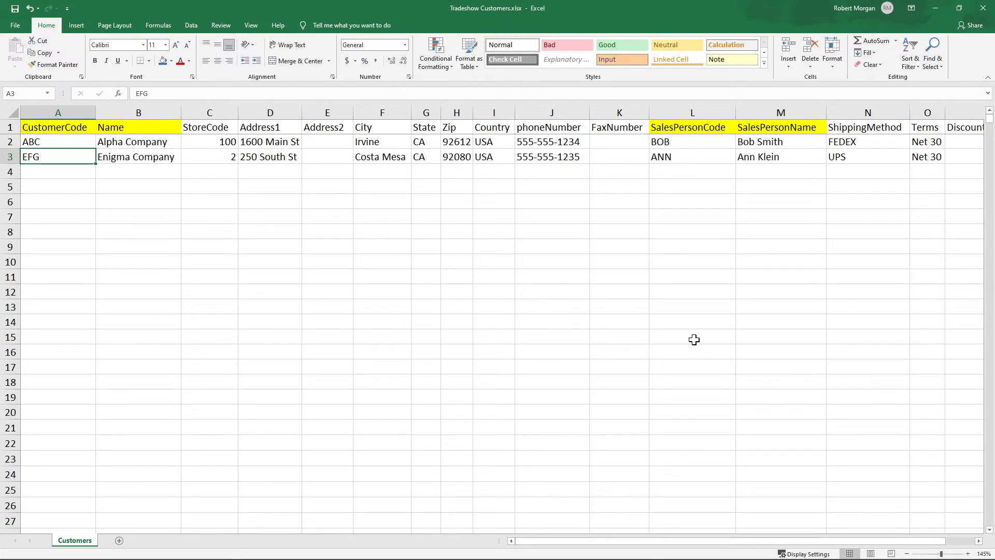
# - Check the ShippingMethod, Terms and DiscountPercentage columns of the customer sheet
pyautogui.click(870, 143)
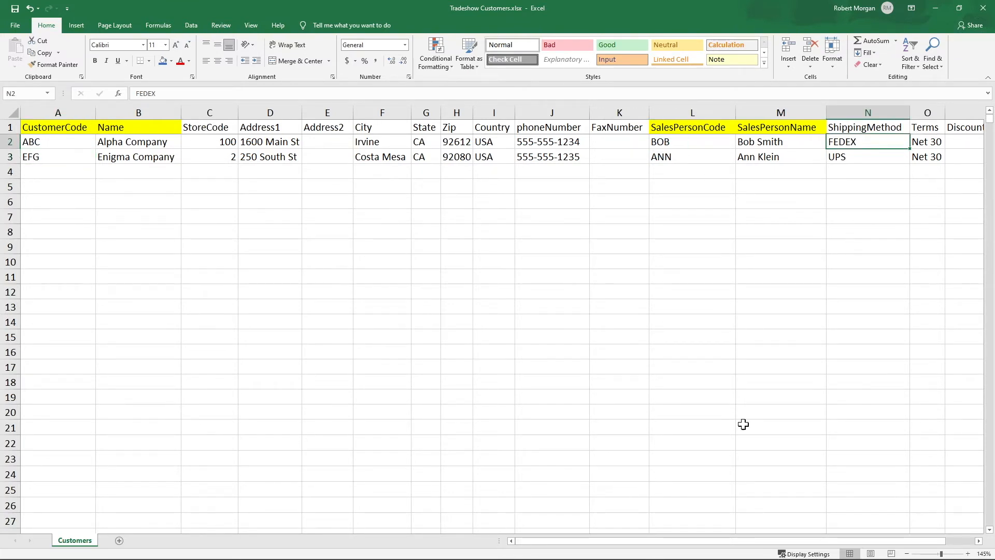
pyautogui.moveTo(693, 537); pyautogui.dragTo(723, 539)
pyautogui.moveTo(959, 141); pyautogui.dragTo(957, 151)
pyautogui.click(921, 207)
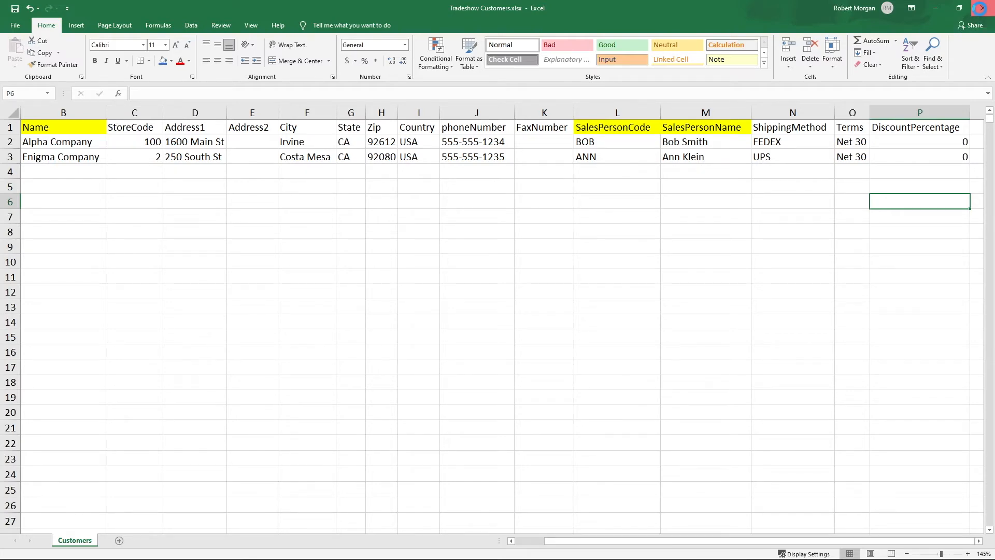
# - Close the customers workbook, return to RepSpark in the browser and upload the customer file in the Customer section
pyautogui.click(983, 12)
pyautogui.click(936, 7)
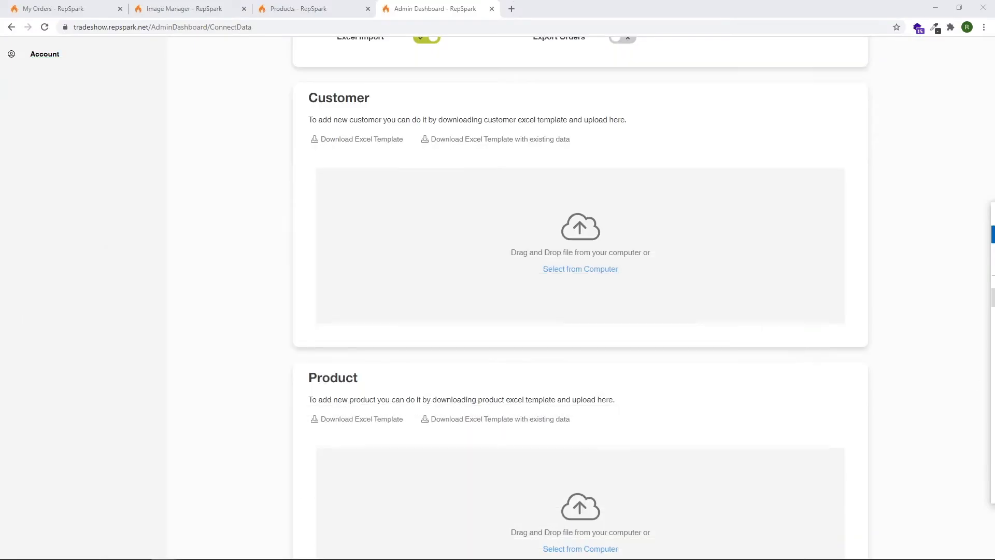
pyautogui.moveTo(994, 279); pyautogui.dragTo(574, 246)
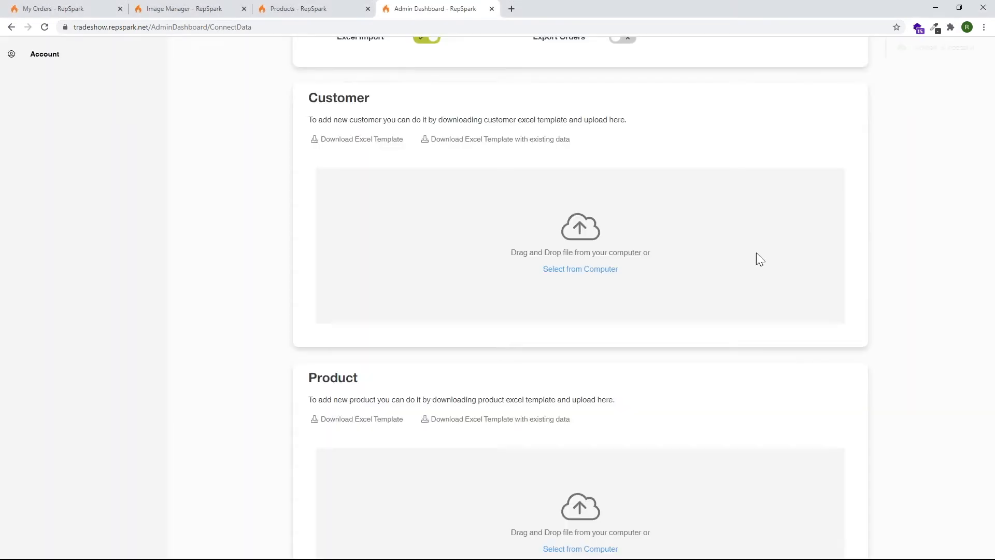
# - Look over the Connect Data page's import sections and open the Products catalog
pyautogui.scroll(-8, 848, 234)
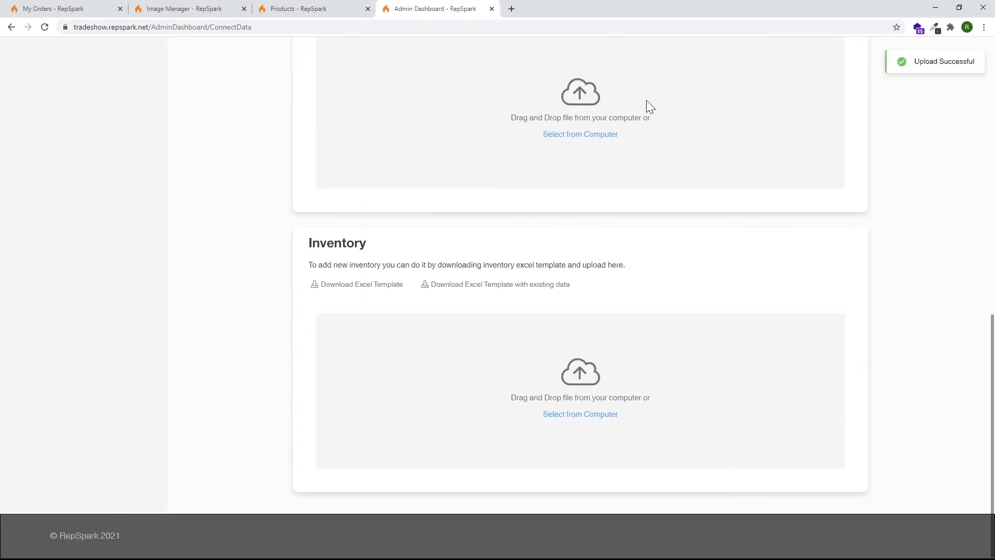
pyautogui.scroll(10, 565, 362)
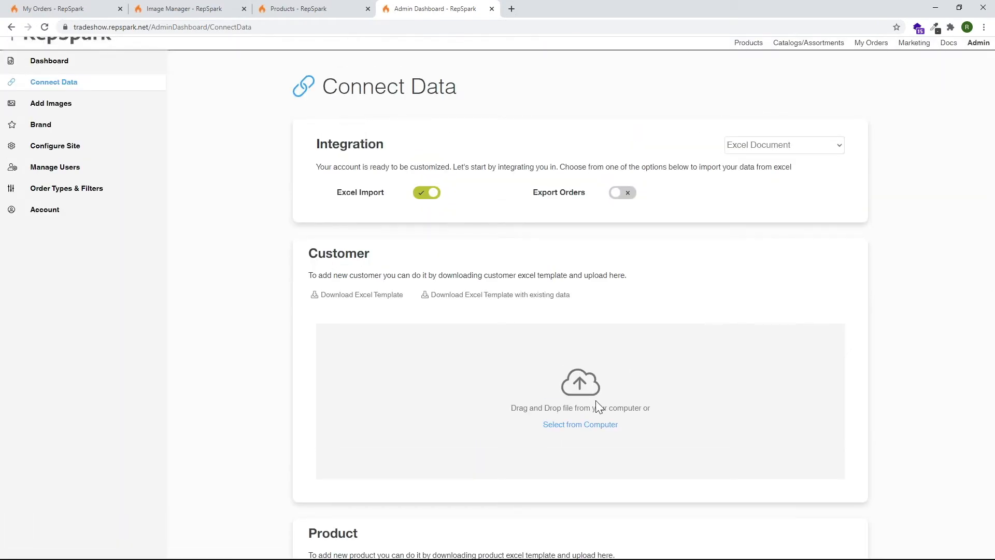
pyautogui.scroll(1, 591, 381)
pyautogui.click(747, 66)
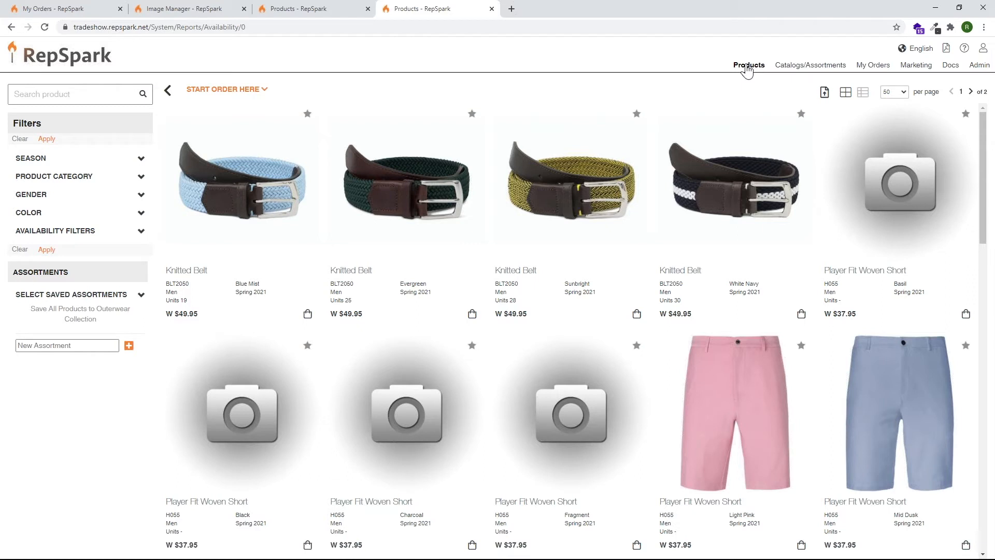
# - Start an order for the customer Alpha Company, chosen from the full customer list, and save the order details
pyautogui.click(239, 97)
pyautogui.click(291, 125)
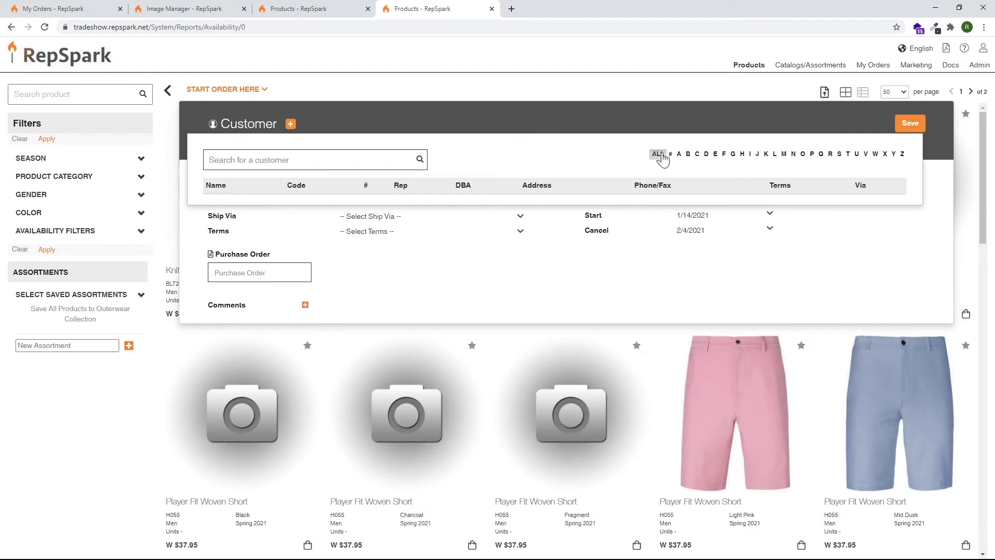
pyautogui.click(657, 154)
pyautogui.click(436, 220)
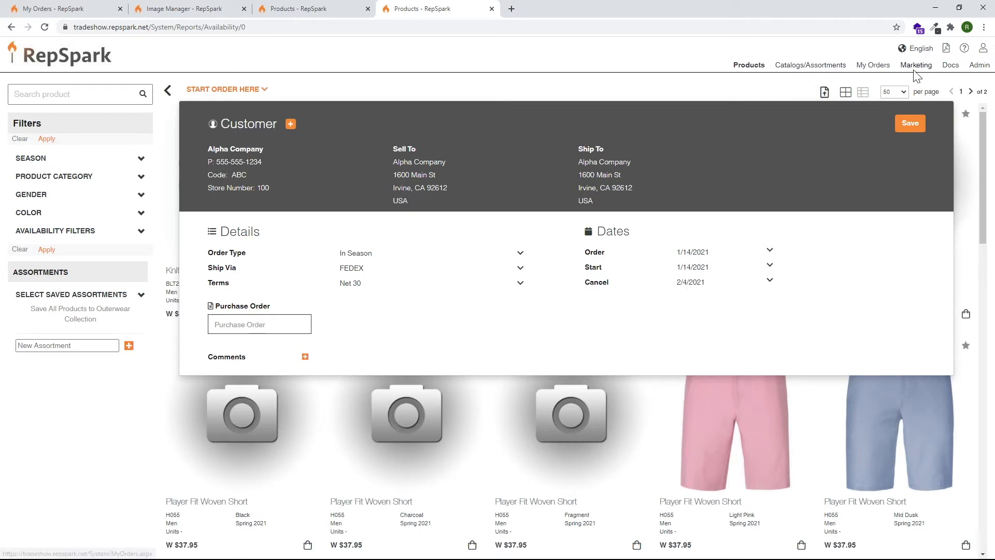
pyautogui.click(910, 125)
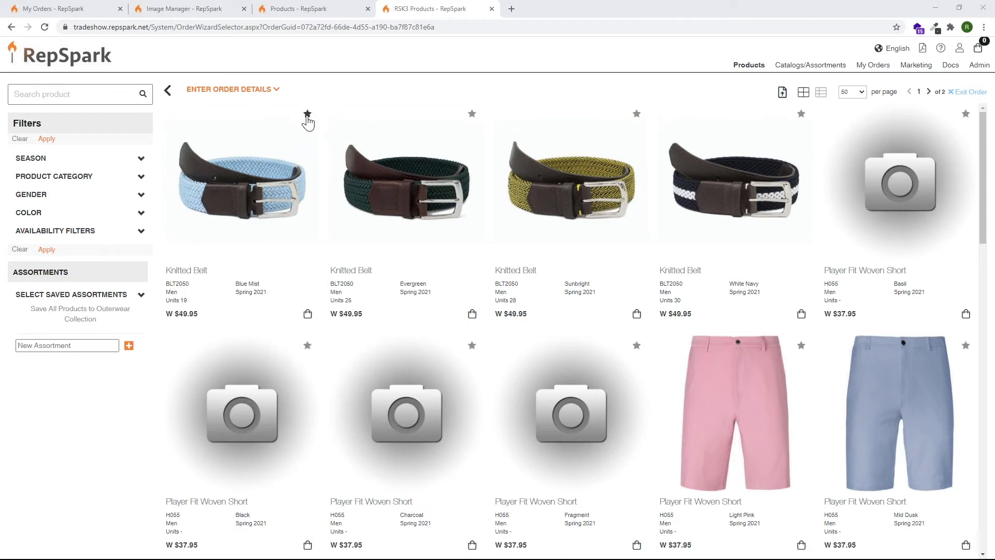
# - Check the saved assortments and create an assortment named Tradeshow Assortment, set as the default
pyautogui.click(306, 115)
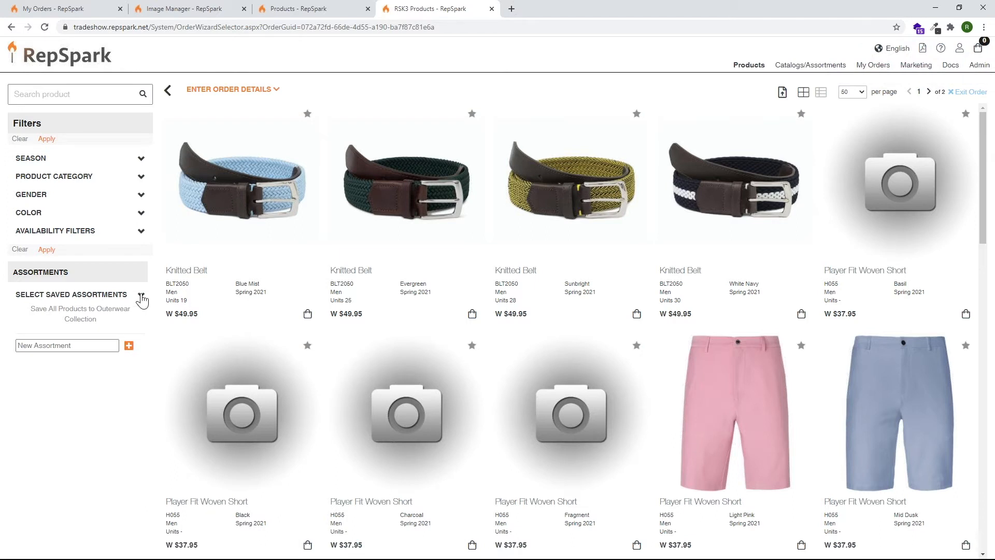
pyautogui.click(141, 296)
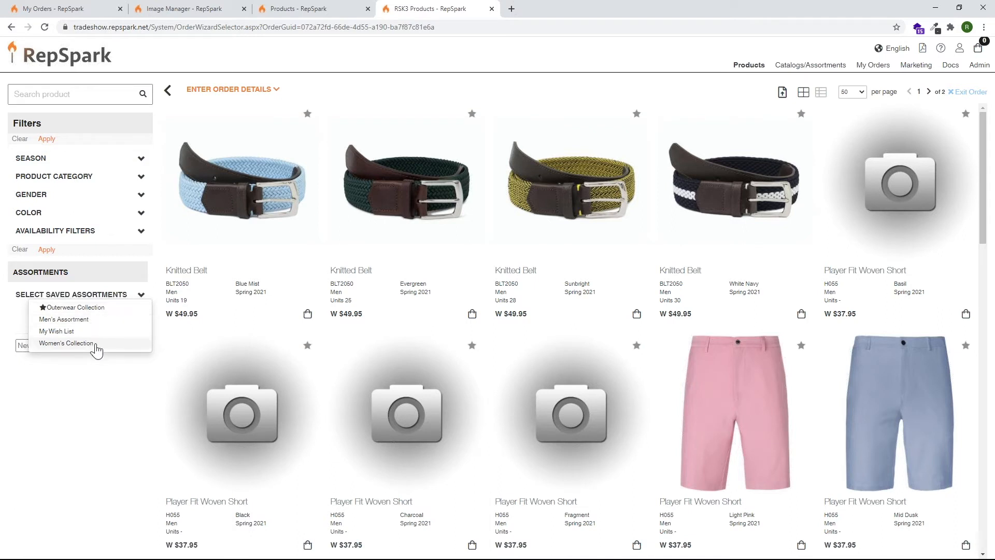
pyautogui.click(96, 408)
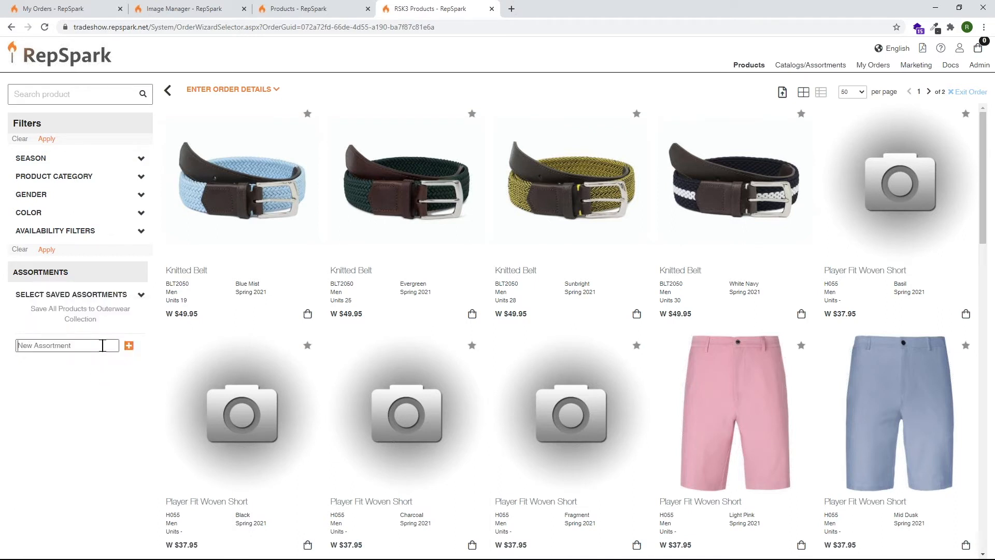
pyautogui.click(129, 346)
pyautogui.click(438, 98)
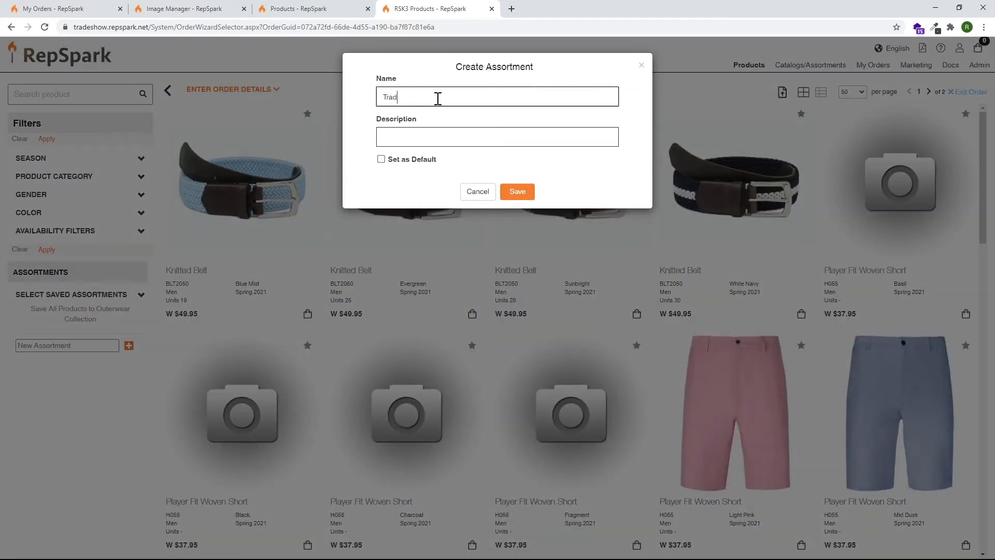
pyautogui.write('Tradeshow Assortment')
pyautogui.click(381, 160)
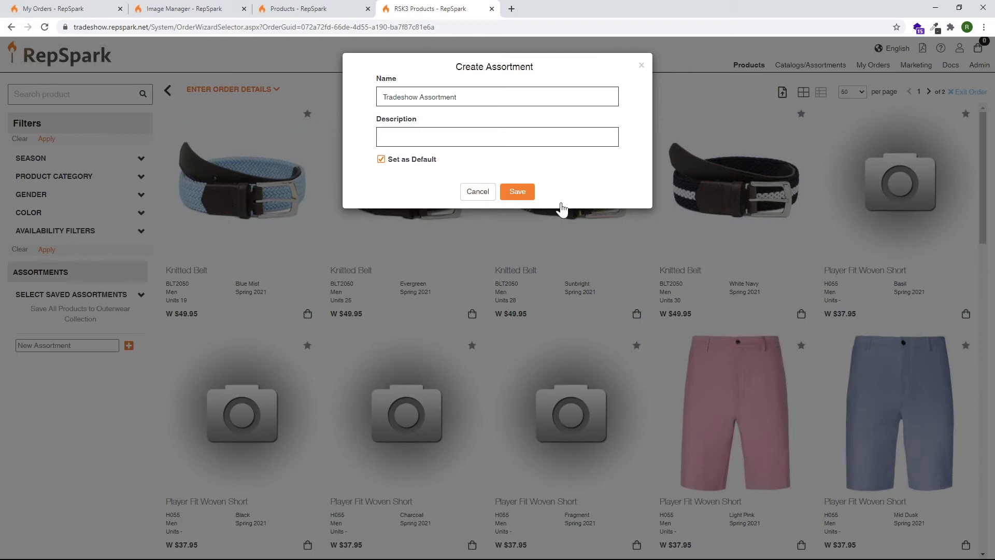
pyautogui.click(518, 192)
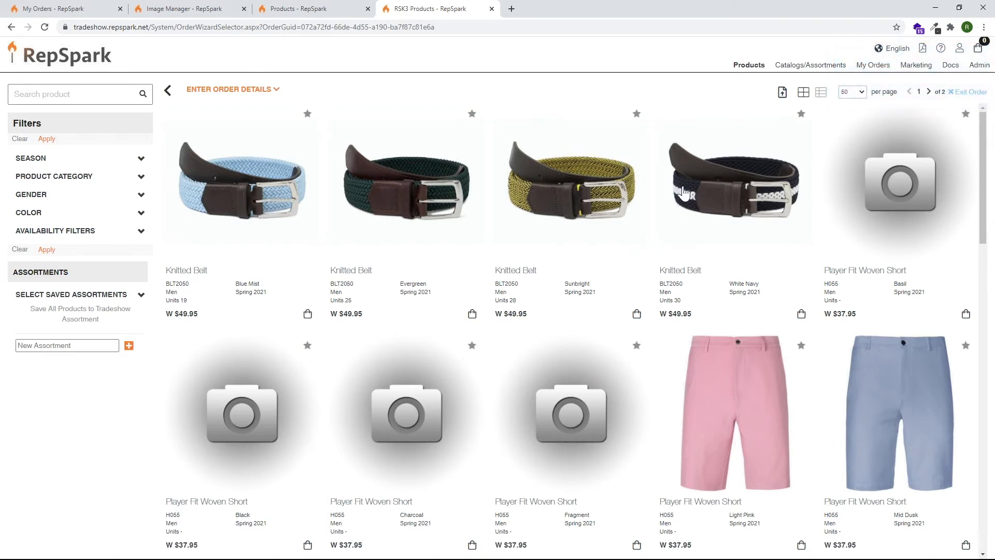
# - Add the Sunbright, Evergreen and Blue Mist Knitted Belts to the Tradeshow Assortment
pyautogui.click(637, 114)
pyautogui.click(472, 114)
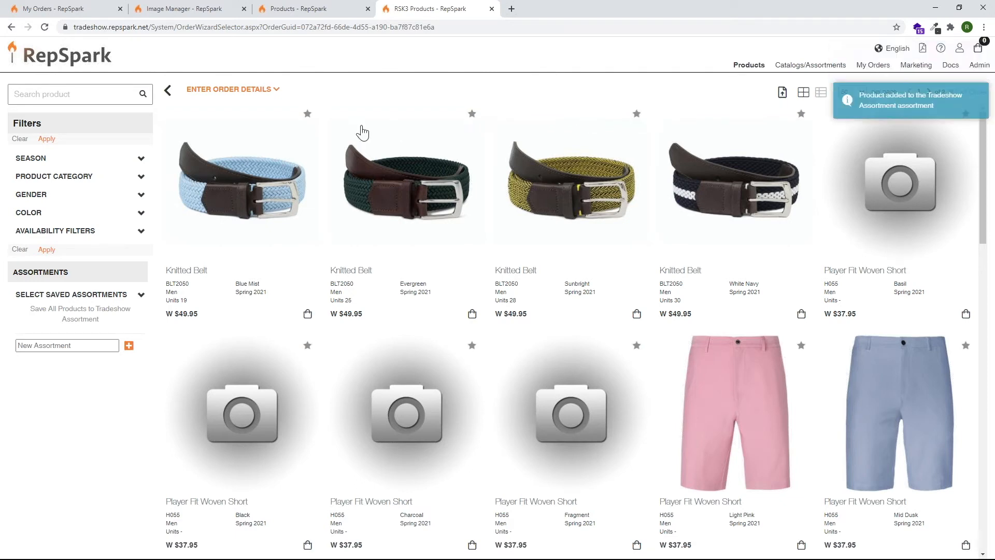
pyautogui.click(306, 114)
# - Add the Player Fit Woven Shorts in Light Pink, Mid Dusk, White, Tan and Plank to the Tradeshow Assortment
pyautogui.click(800, 345)
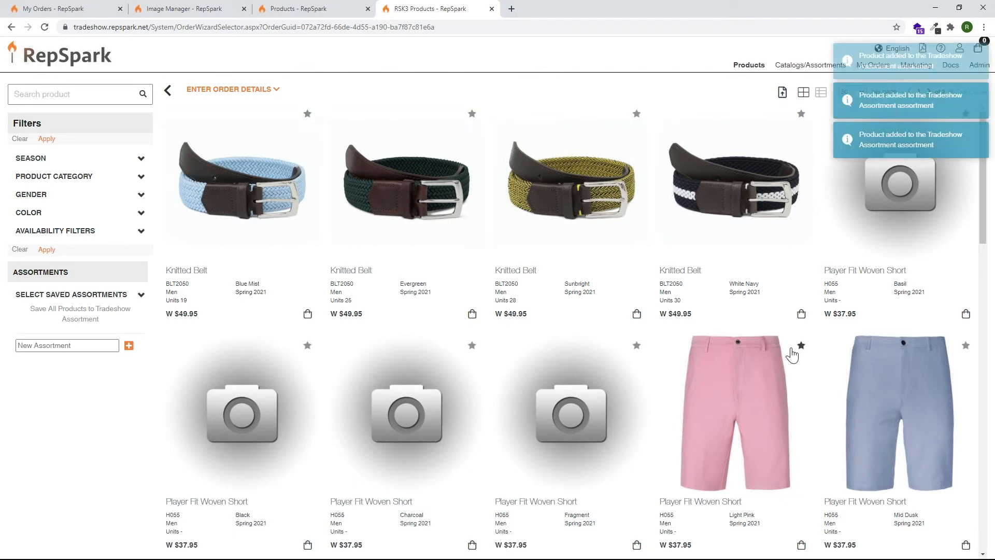
pyautogui.scroll(-3, 673, 404)
pyautogui.click(636, 421)
pyautogui.click(471, 421)
pyautogui.click(307, 421)
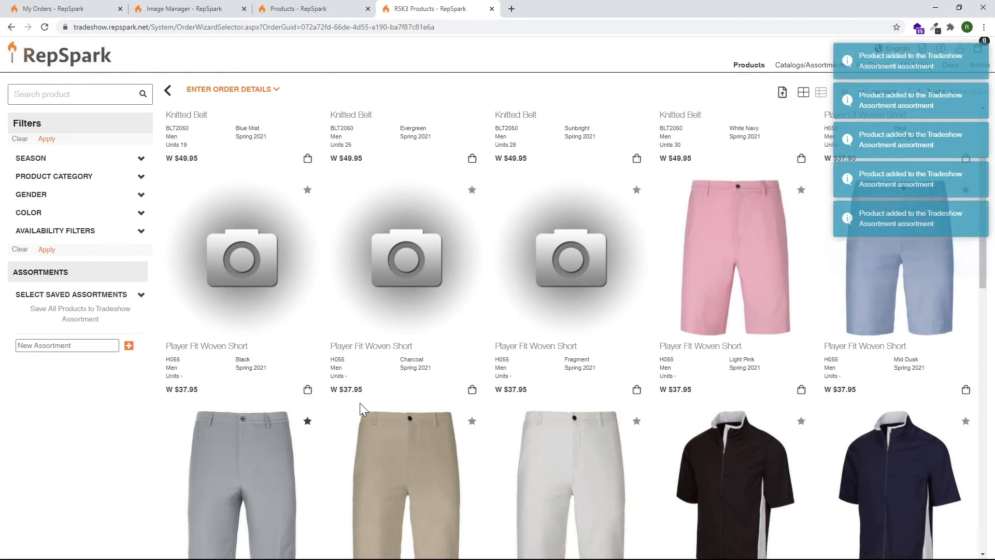
# - Add the MI75 Stretch Sky Polos in Blue Dusk Heather, Blue Tide Heather and Deep Reef Heather to the Tradeshow Assortment
pyautogui.scroll(-10, 636, 319)
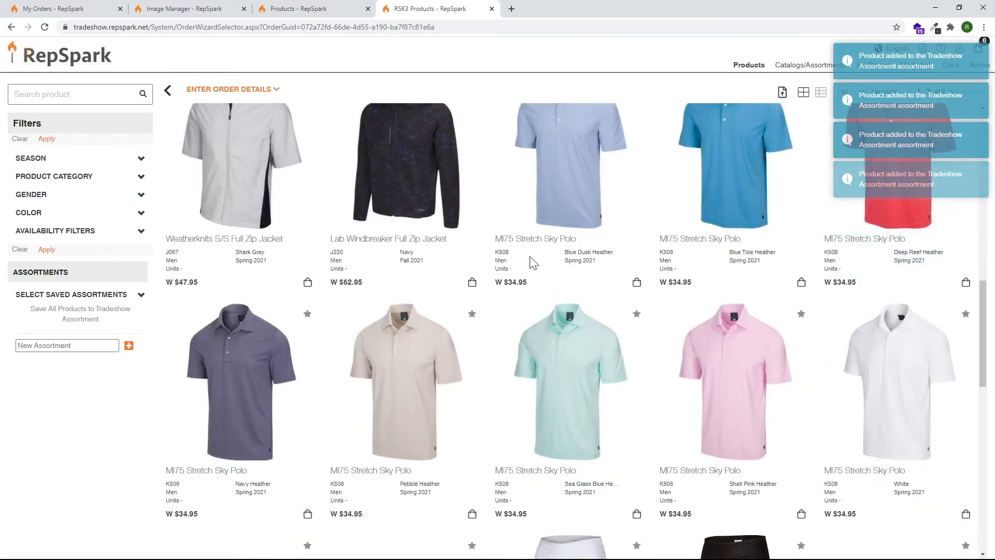
pyautogui.scroll(3, 602, 256)
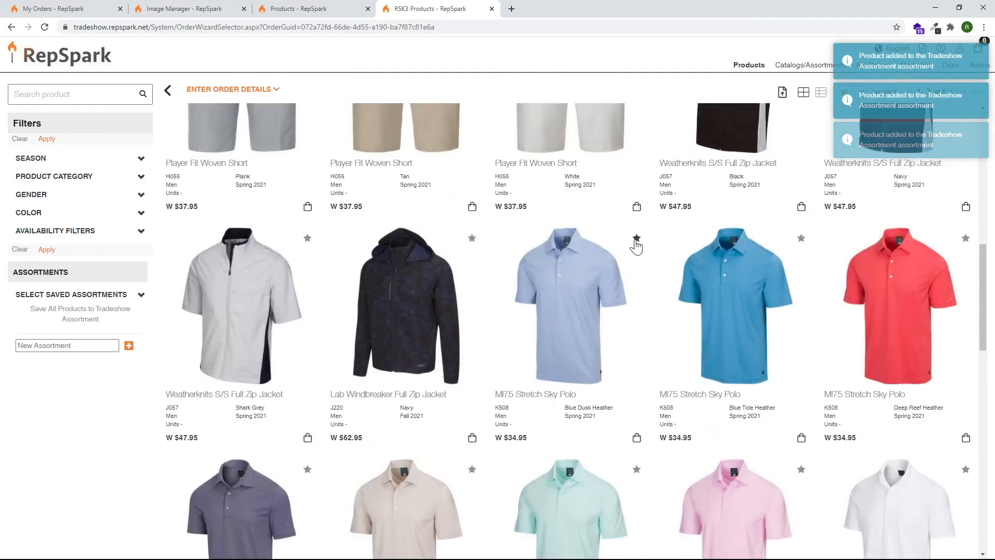
pyautogui.click(801, 238)
pyautogui.click(965, 239)
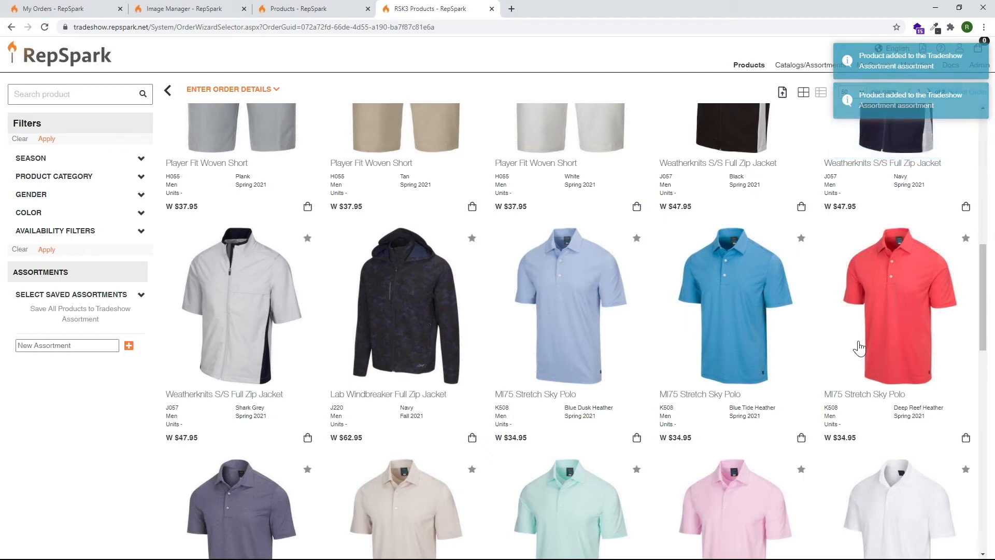
# - Leave the order as a draft, go to Catalogs/Assortments and show the assortments under My Assortments
pyautogui.click(805, 68)
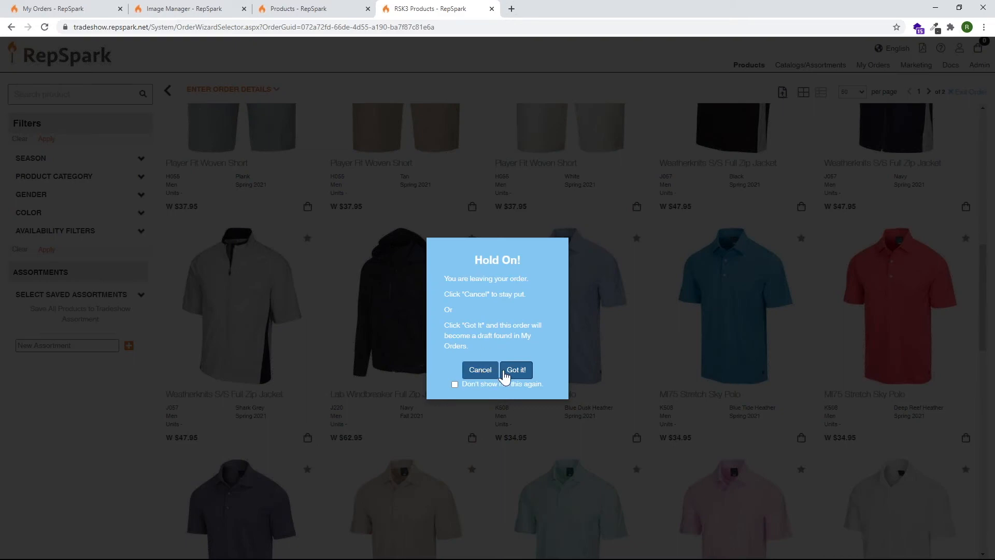
pyautogui.click(516, 369)
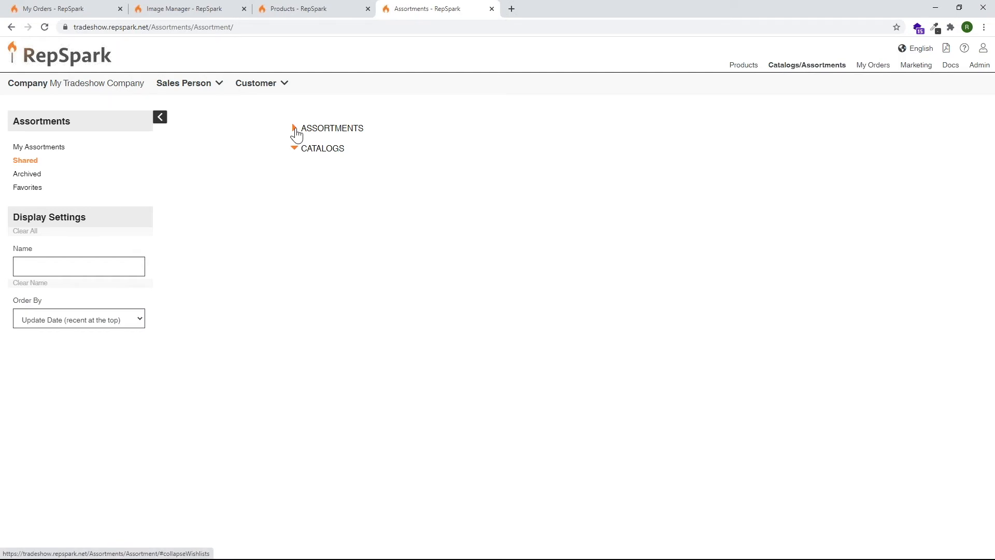
pyautogui.click(45, 147)
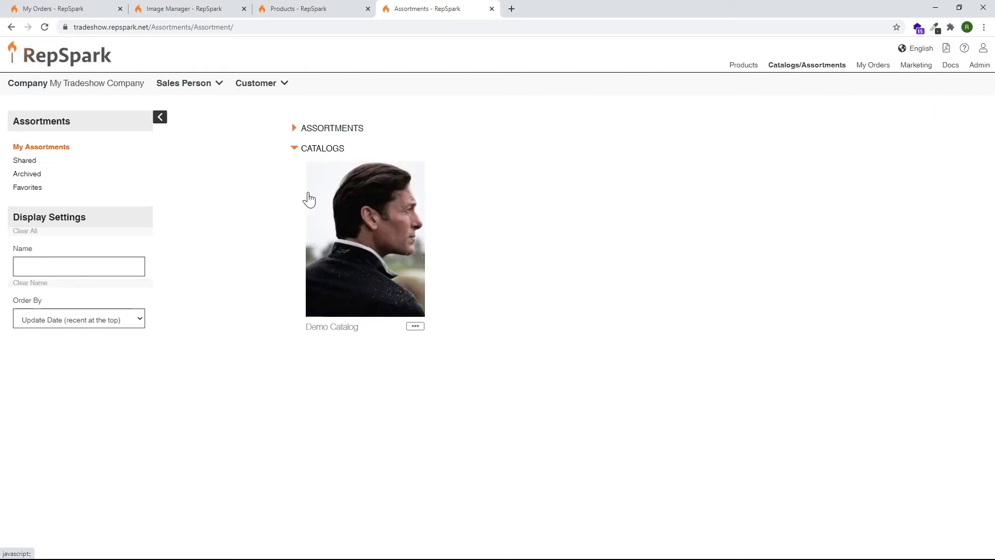
pyautogui.click(294, 136)
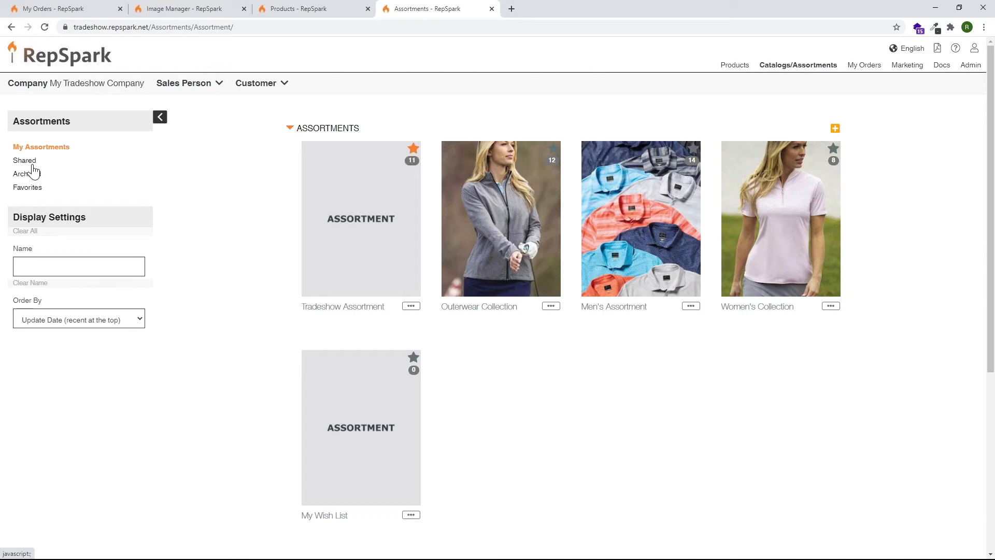
# - Set UG_UA_STORM_SWEATERFLEECE.jpg as the cover image of the Tradeshow Assortment
pyautogui.click(411, 306)
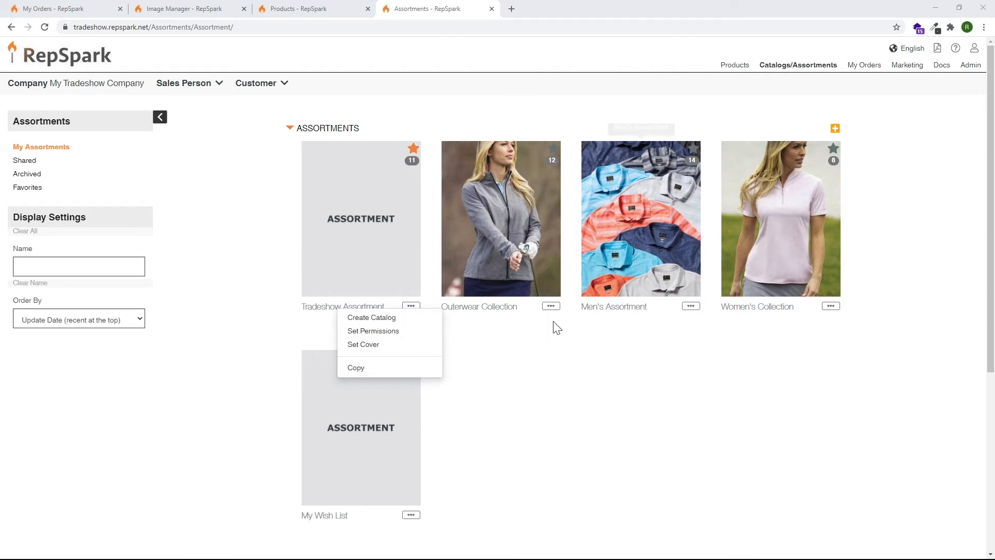
pyautogui.click(371, 346)
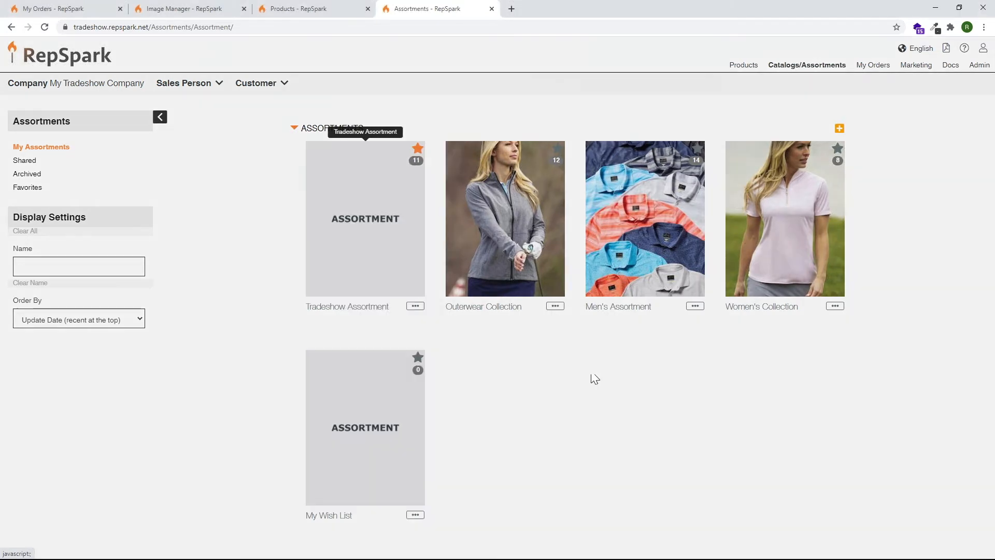
pyautogui.scroll(-3, 365, 156)
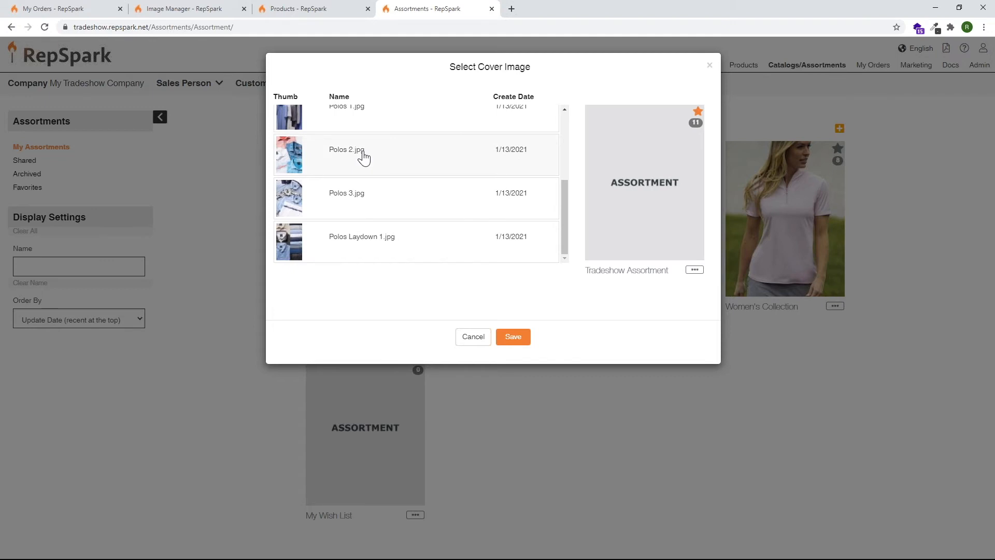
pyautogui.scroll(3, 365, 155)
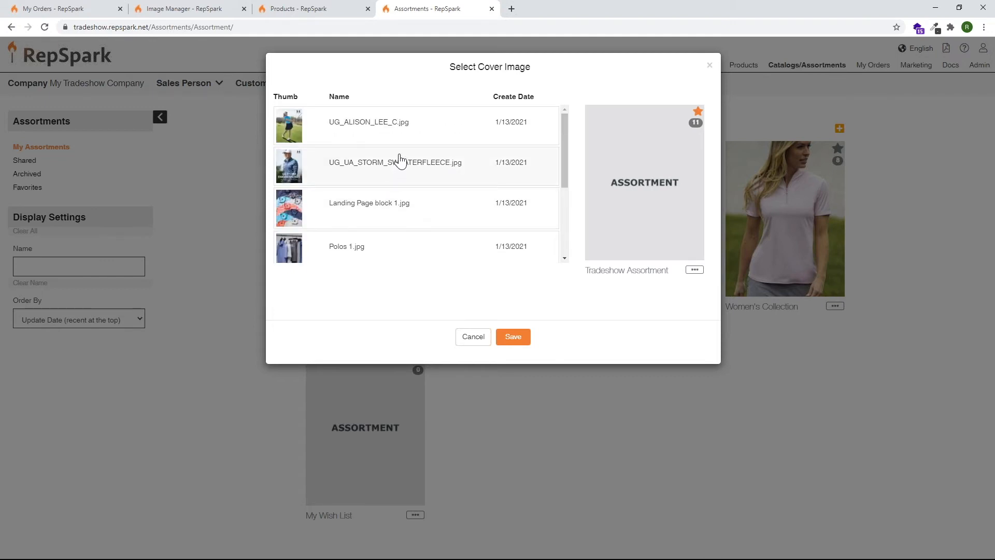
pyautogui.click(378, 216)
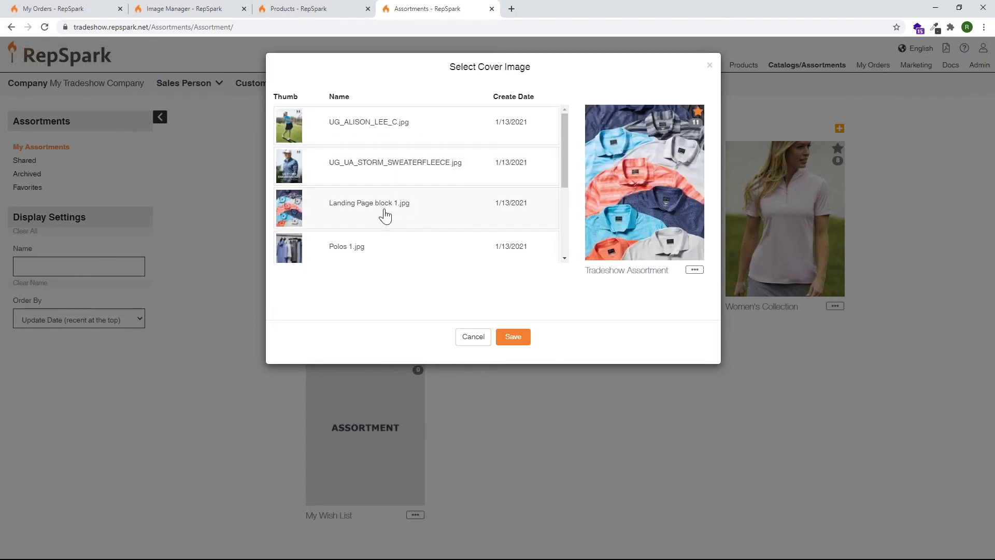
pyautogui.click(366, 251)
pyautogui.click(373, 215)
pyautogui.click(376, 164)
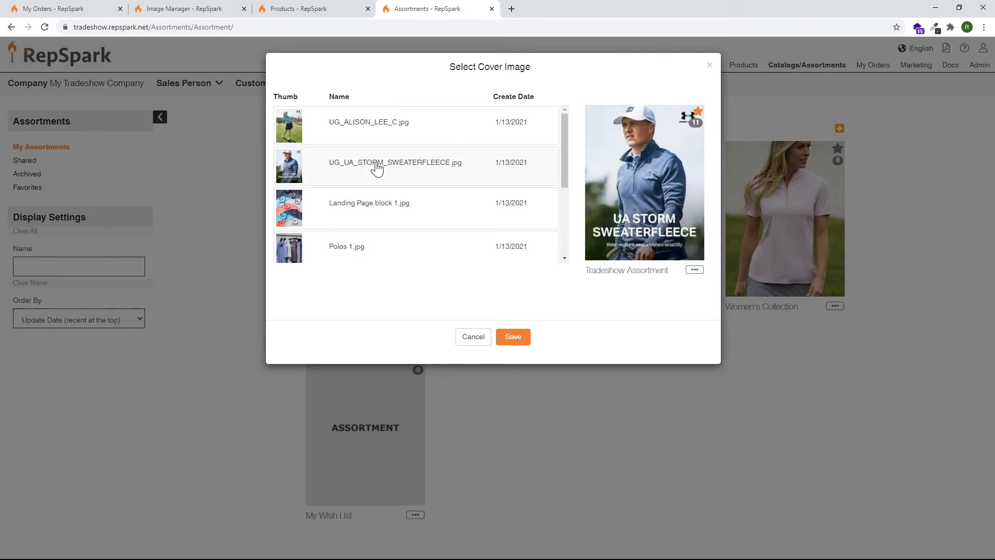
pyautogui.click(519, 339)
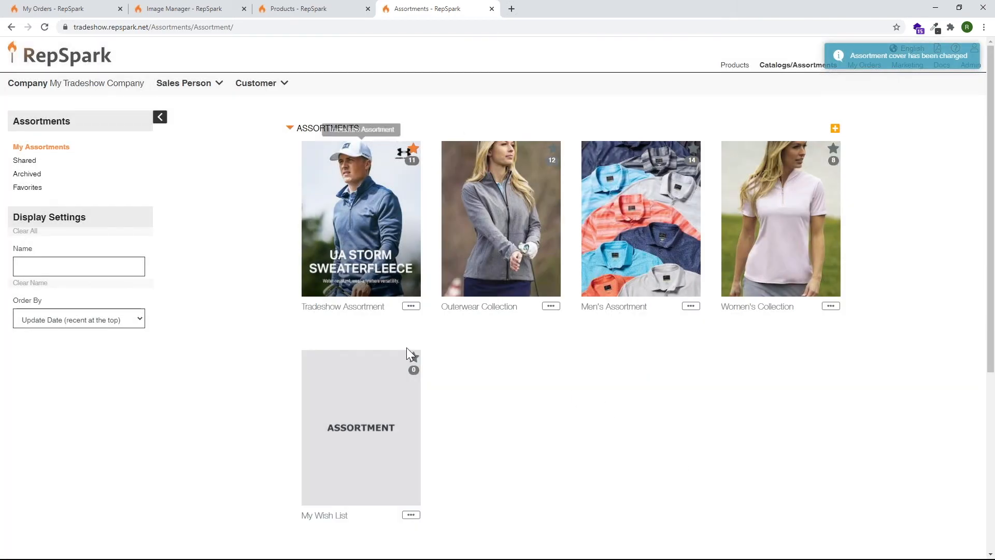
# - Set the Tradeshow Assortment's view permission to Public and save it
pyautogui.click(411, 306)
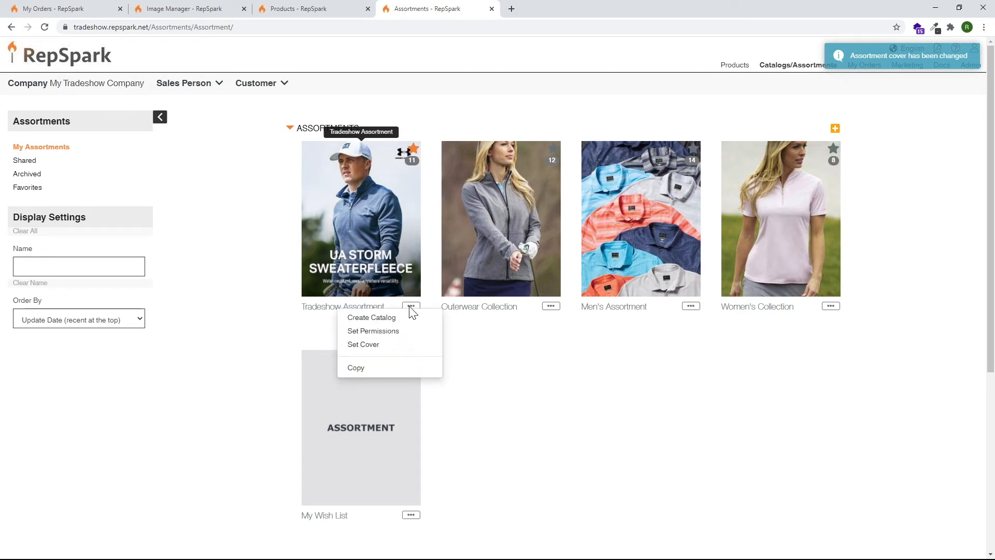
pyautogui.click(392, 335)
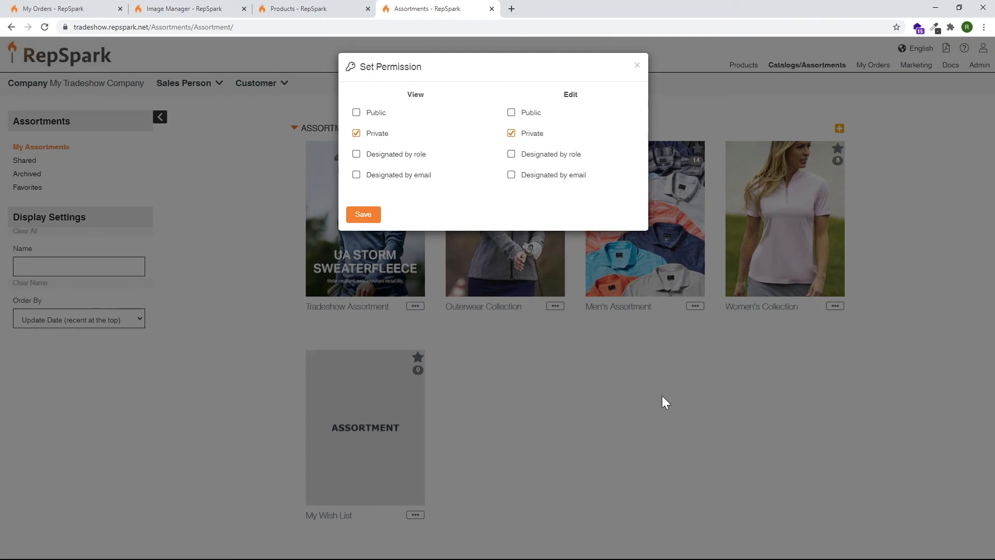
pyautogui.click(355, 113)
pyautogui.click(368, 217)
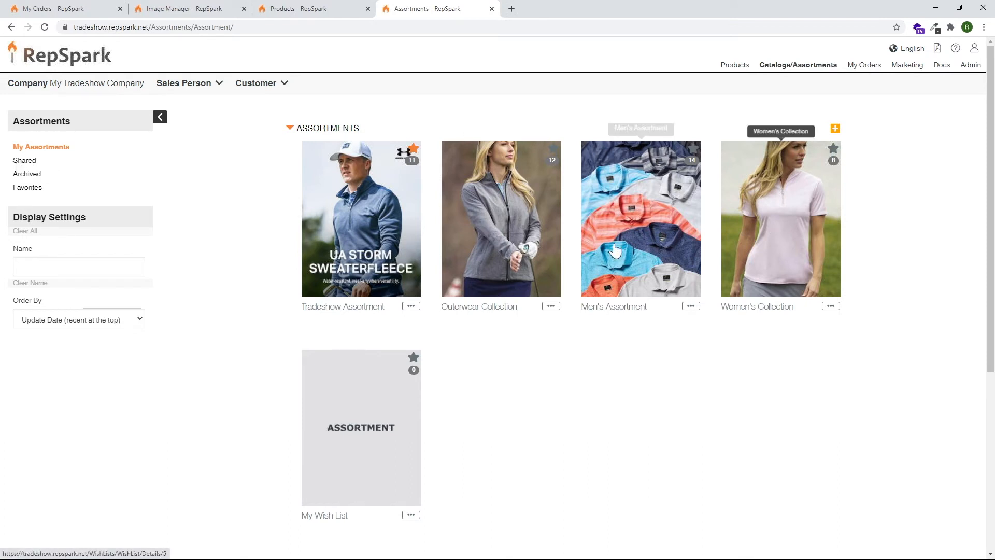
# - Open the Tradeshow Assortment and remove the Tan Player Fit Woven Short from it
pyautogui.click(366, 213)
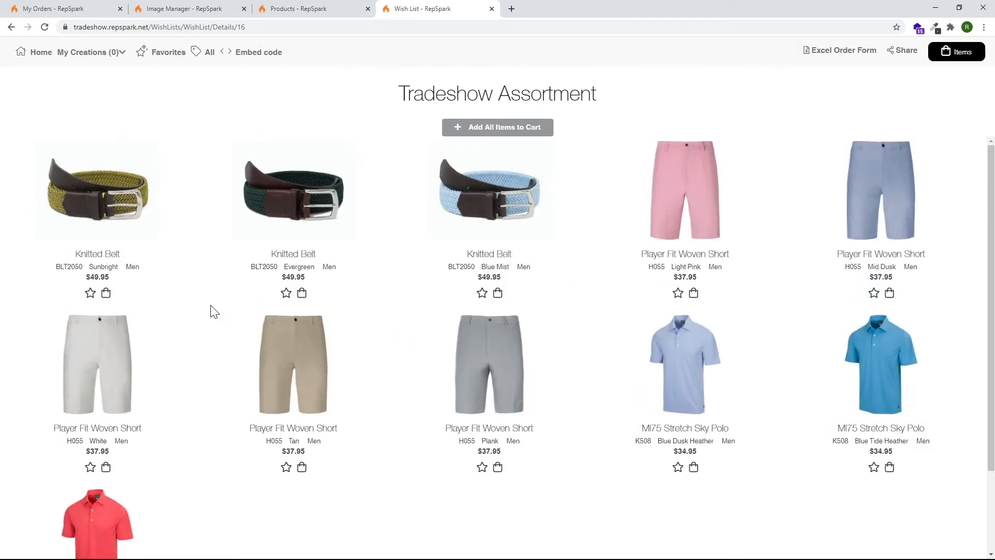
pyautogui.click(207, 322)
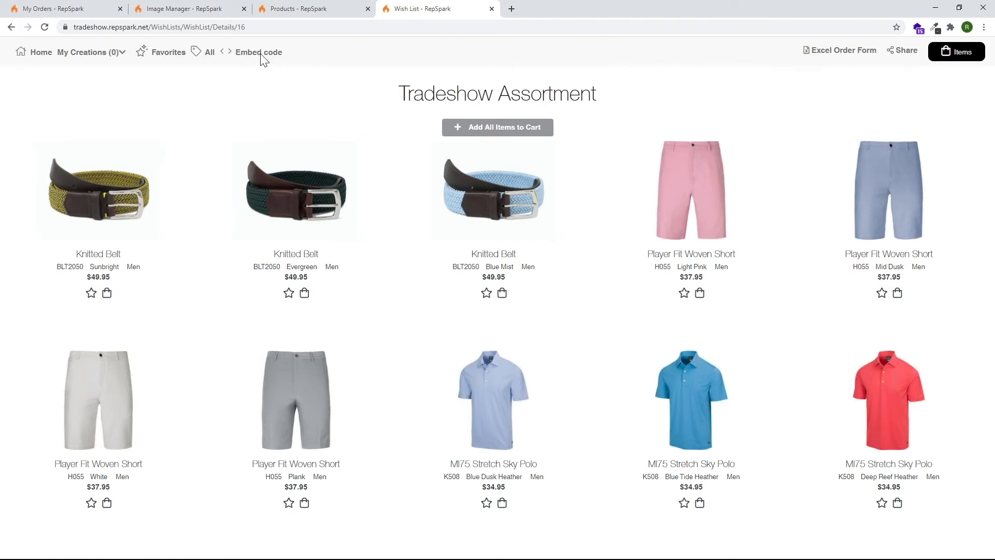
# - Copy the Tradeshow Assortment's embed code and return to the site's home page
pyautogui.moveTo(612, 192)
pyautogui.click(250, 54)
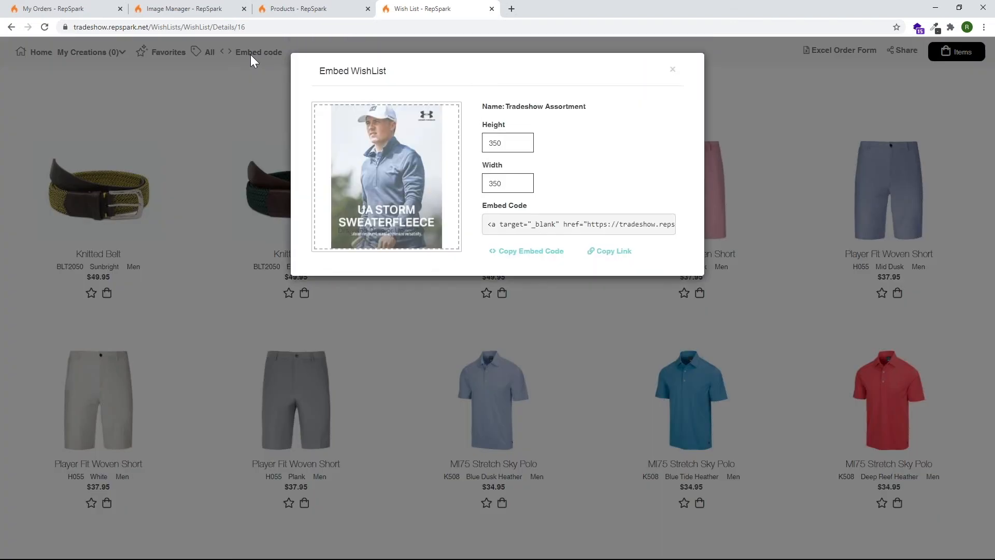
pyautogui.click(541, 254)
pyautogui.click(672, 70)
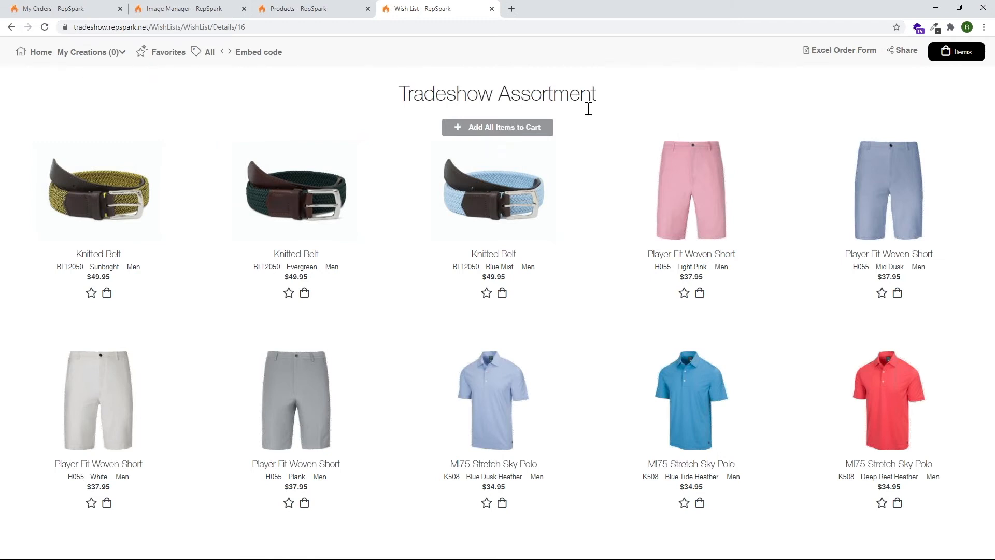
pyautogui.click(118, 54)
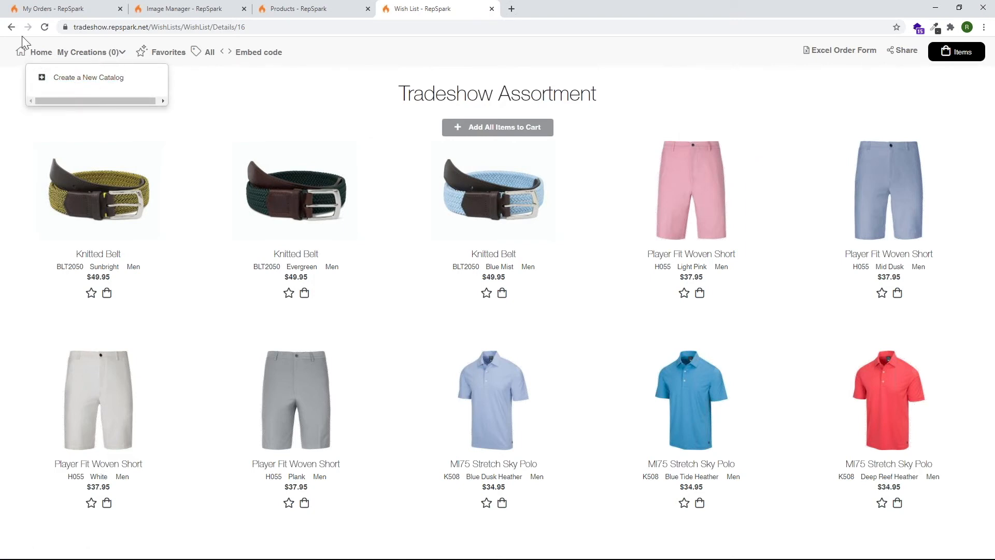
pyautogui.click(34, 54)
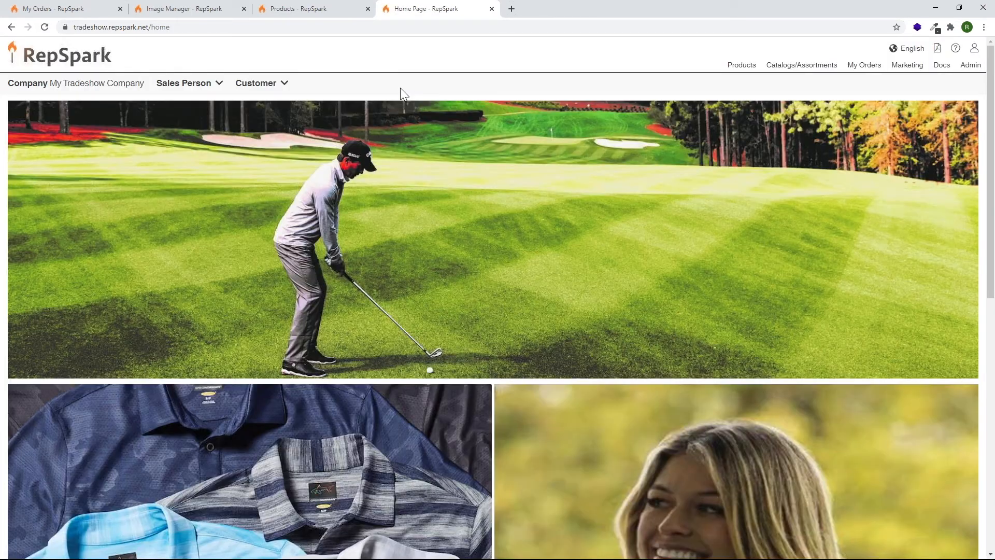
# - Return to the catalogs and assortments list, show My Assortments and start creating a catalog from the Tradeshow Assortment
pyautogui.click(13, 27)
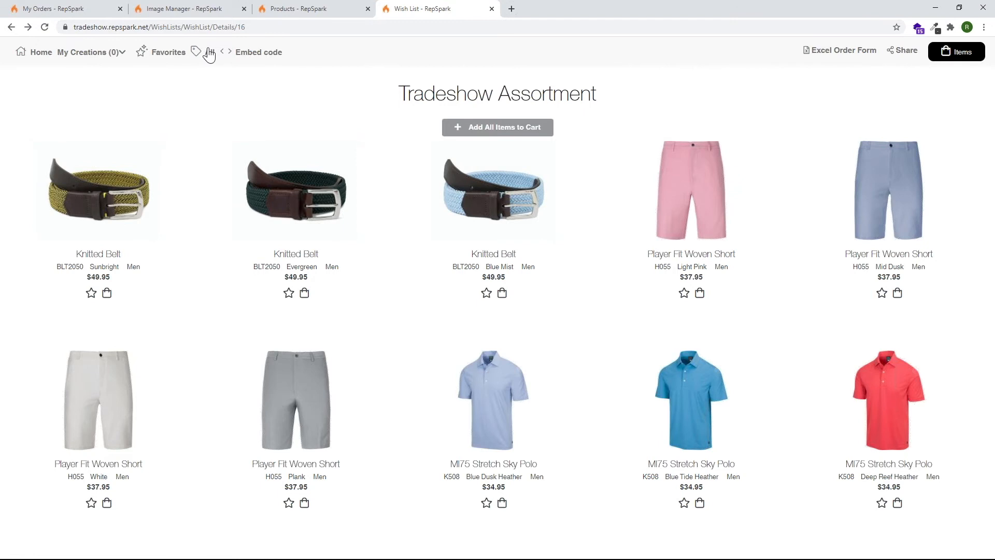
pyautogui.click(210, 53)
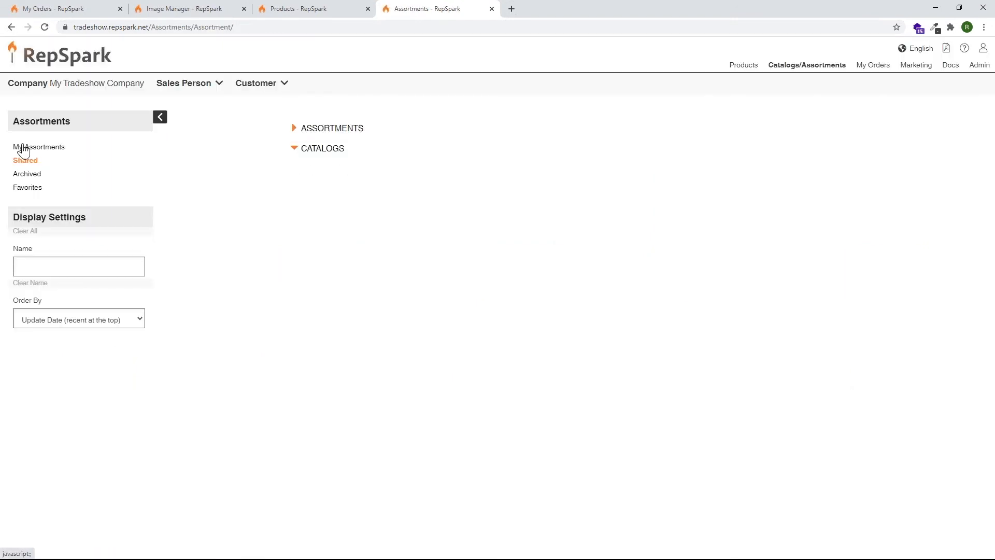
pyautogui.click(21, 147)
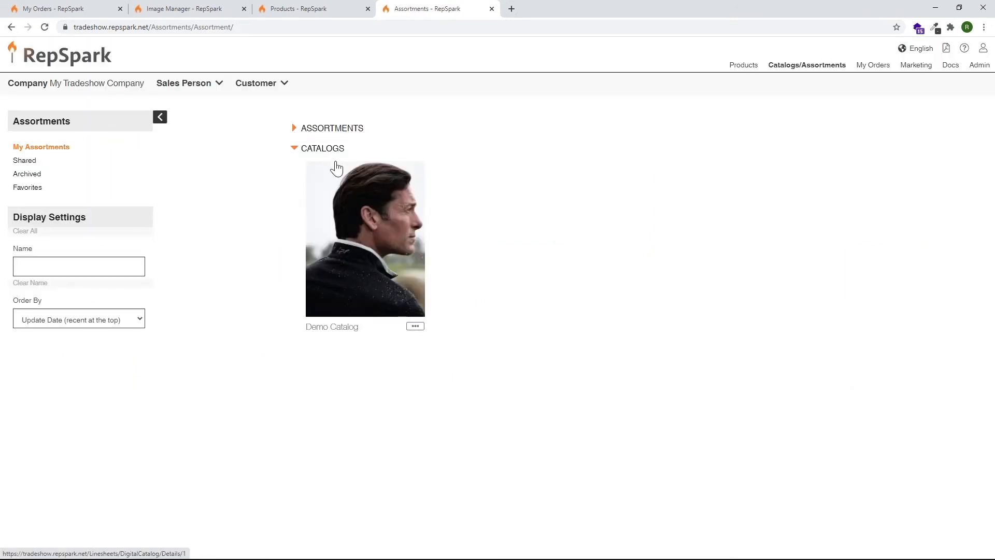
pyautogui.click(293, 130)
pyautogui.click(410, 305)
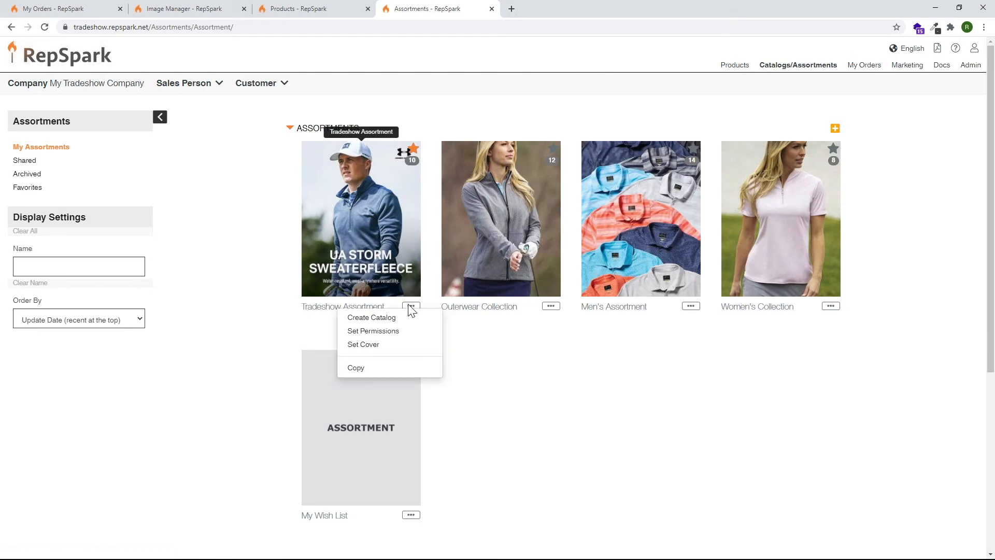
pyautogui.click(381, 319)
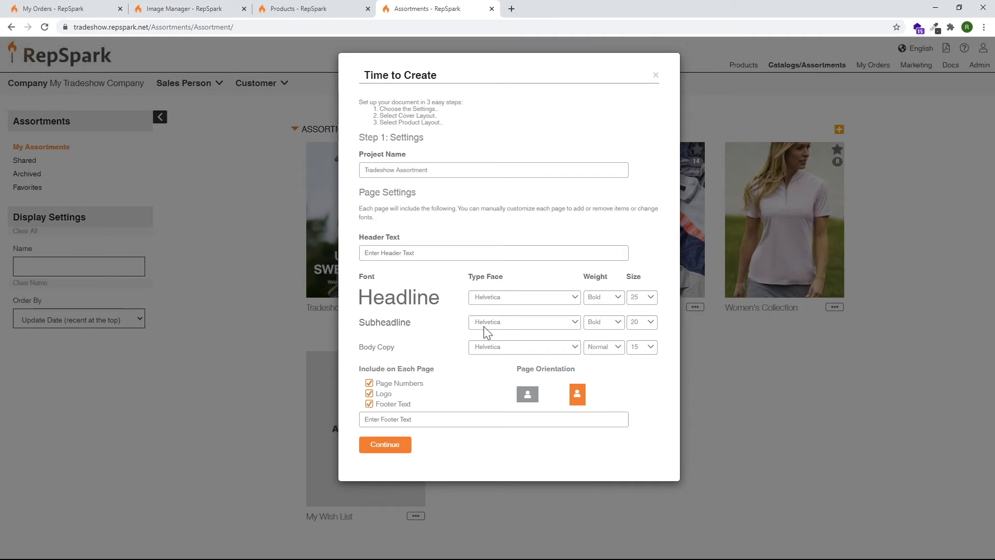
# - Name the catalog project "Tradeshow Catalog" and enter the header text "Our 2021 New Sytles"
pyautogui.moveTo(428, 170); pyautogui.dragTo(399, 168)
pyautogui.write('Catalog')
pyautogui.click(419, 252)
pyautogui.write('Our')
pyautogui.write('2021 New Sty')
# - Keep Helvetica as the headline typeface, exclude the footer text from each page and continue to the cover layout settings
pyautogui.click(547, 299)
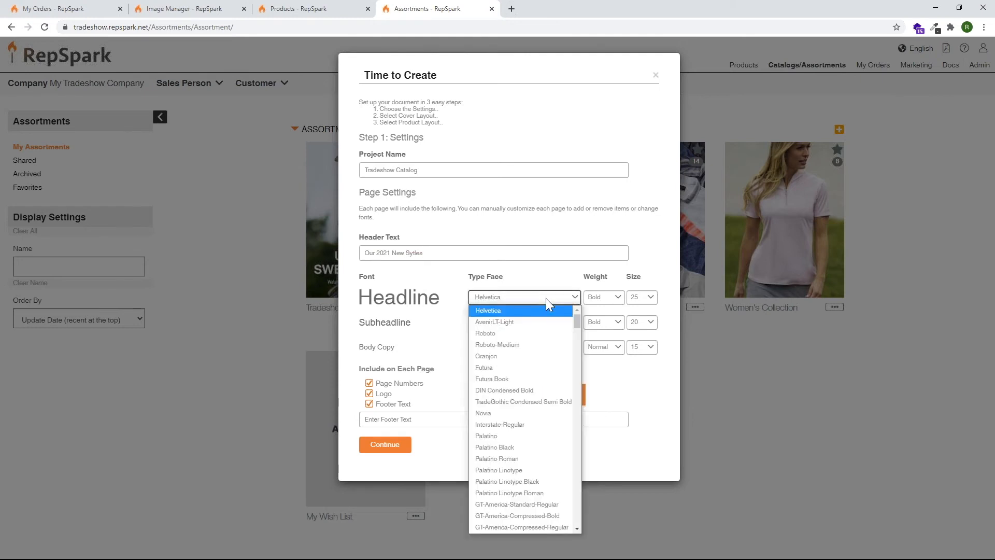
pyautogui.moveTo(577, 320); pyautogui.dragTo(576, 299)
pyautogui.click(577, 299)
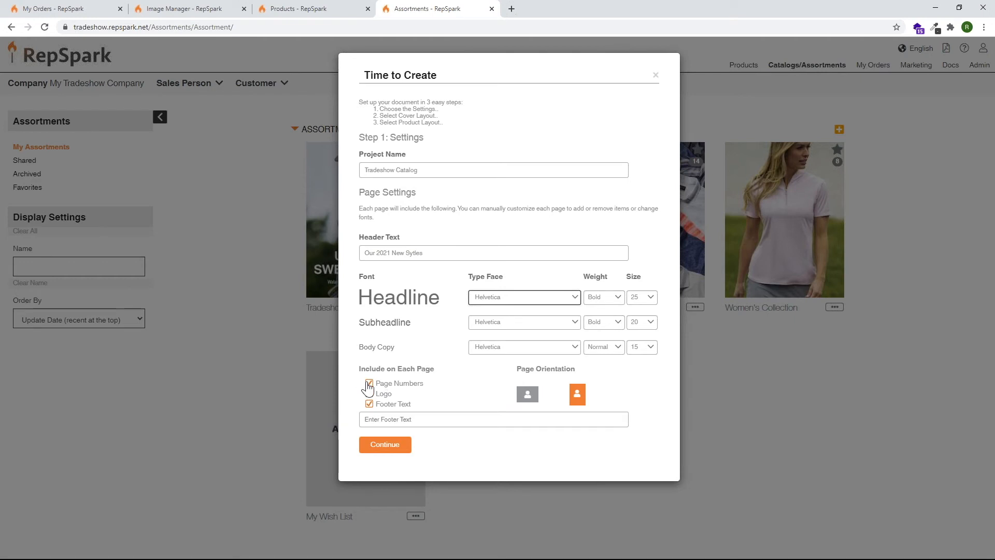
pyautogui.click(369, 403)
pyautogui.click(369, 404)
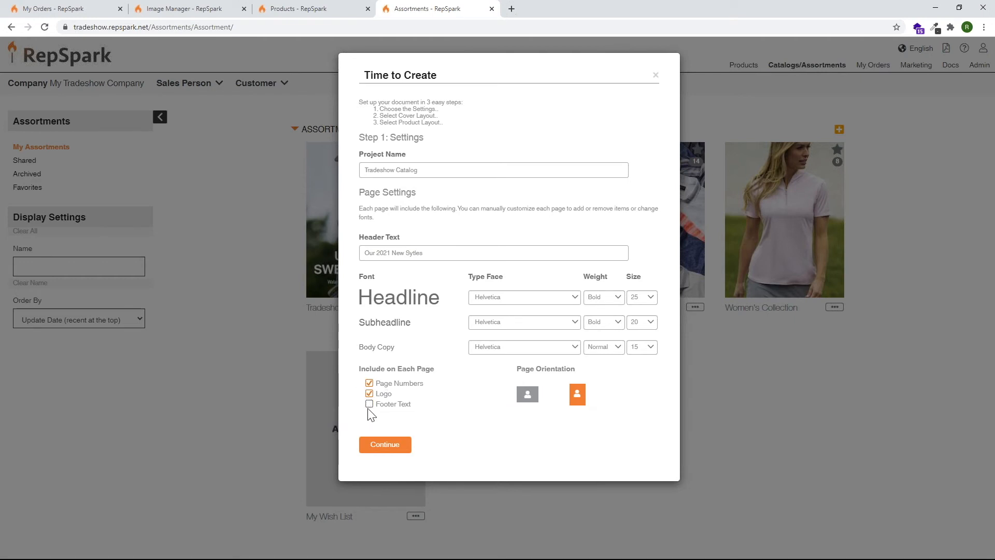
pyautogui.click(384, 444)
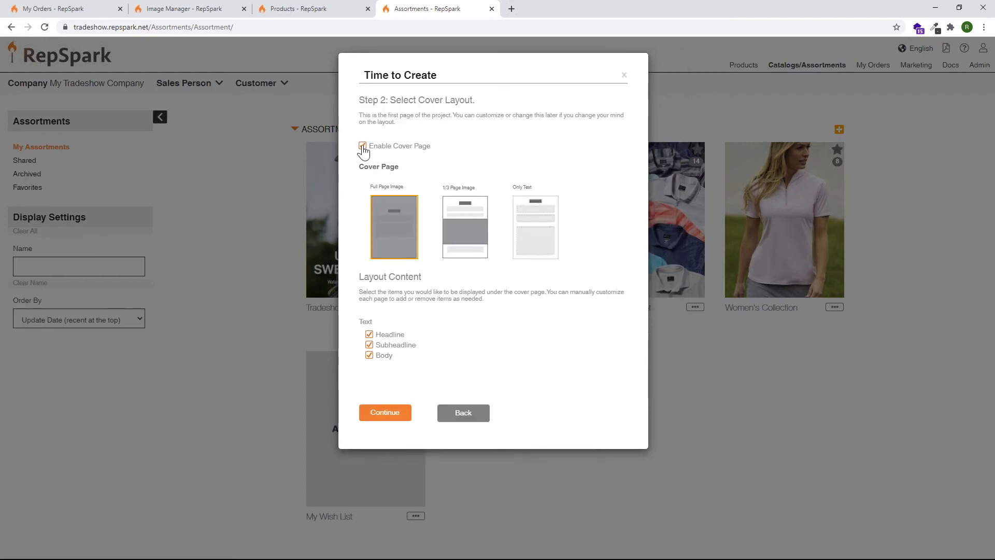
# - Keep the cover page enabled with the Full Page Image layout and continue to the product display layouts
pyautogui.click(363, 146)
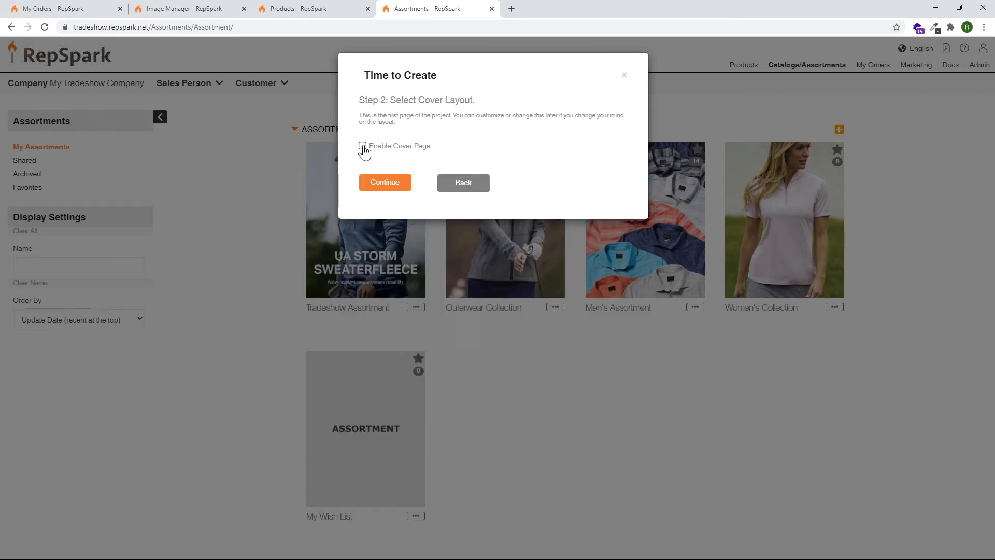
pyautogui.click(363, 147)
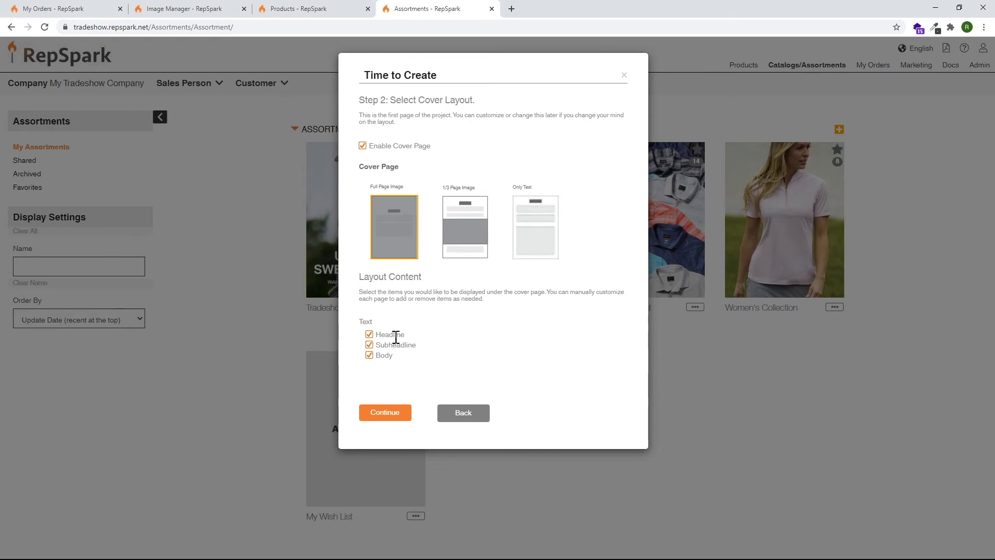
pyautogui.click(392, 417)
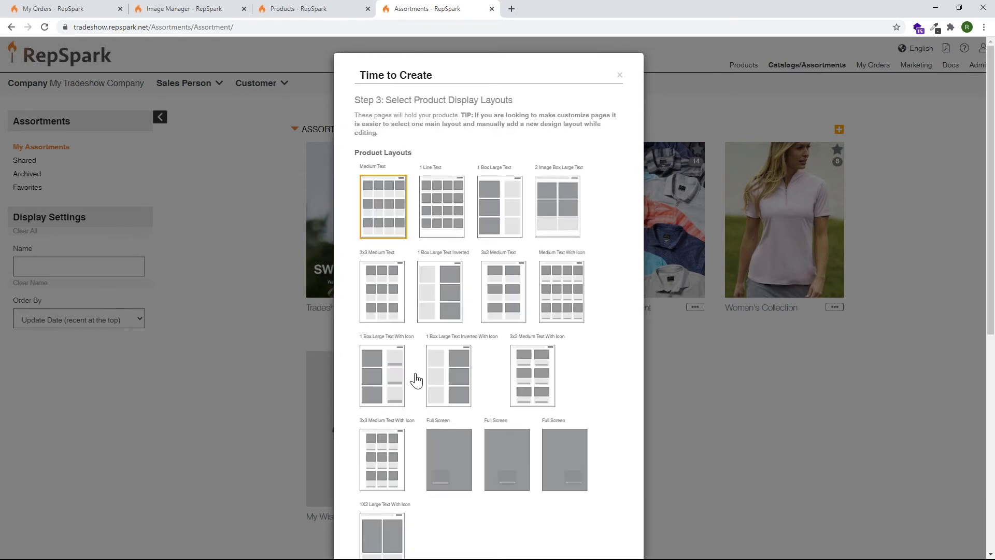
# - Choose the 3x3 Medium Text layout for the catalog's product pages
pyautogui.scroll(-3, 585, 151)
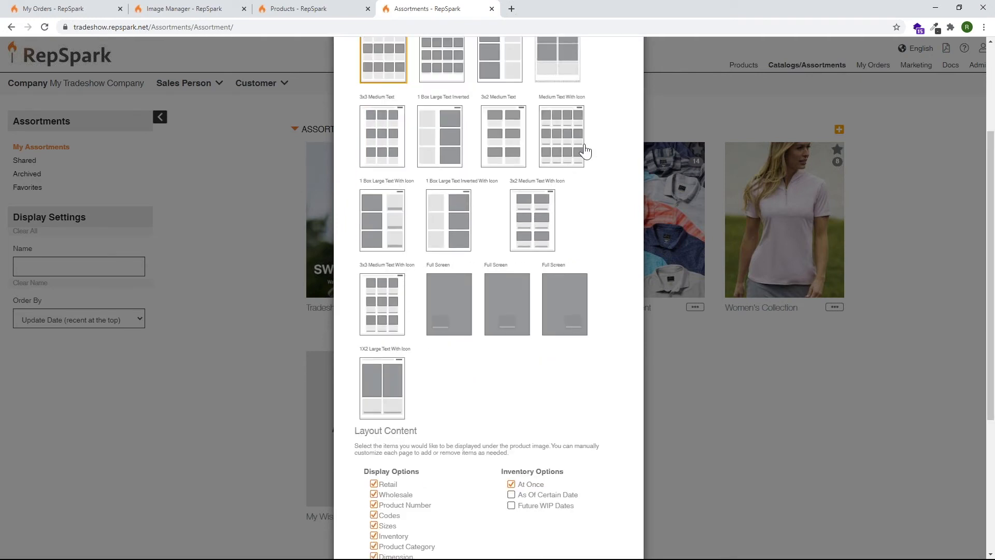
pyautogui.scroll(3, 443, 220)
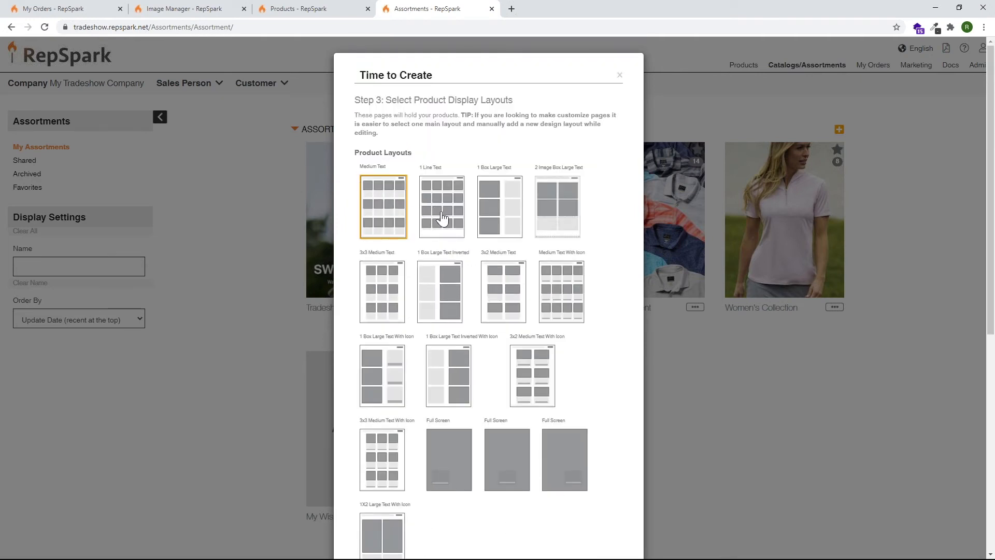
pyautogui.click(383, 288)
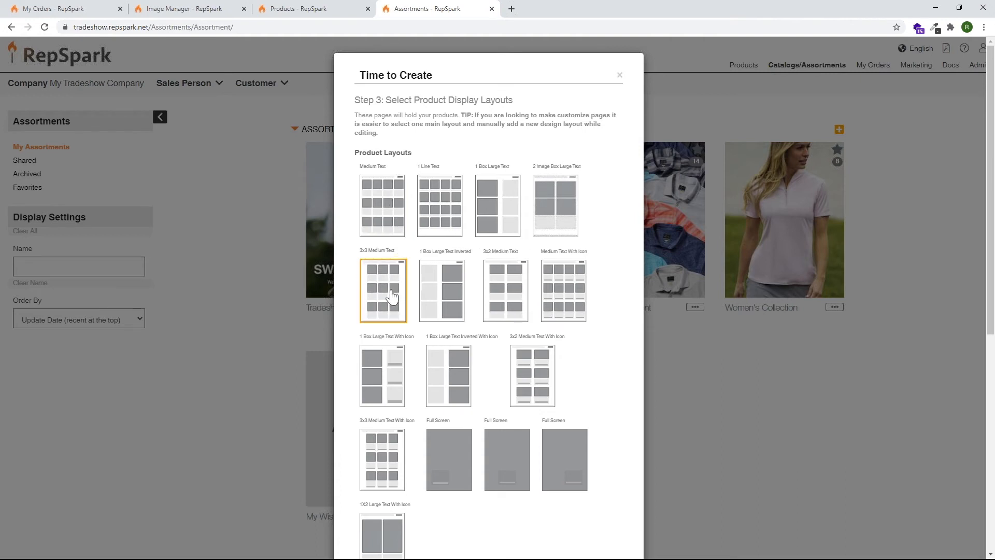
# - Keep images auto-populating into the layout and exclude Retail, Wholesale, Dimension, Long Description and Look Up Description from the display options
pyautogui.scroll(-8, 437, 285)
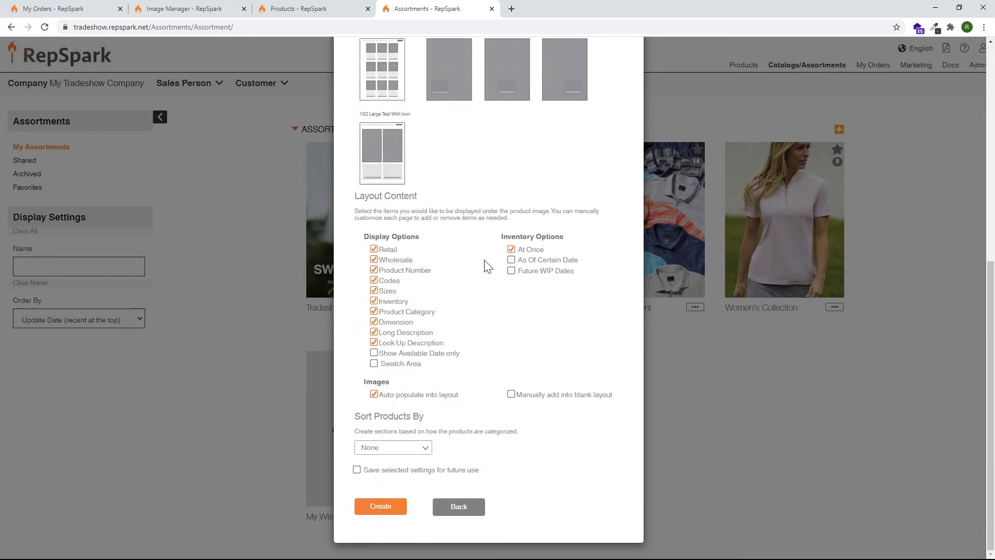
pyautogui.moveTo(402, 382); pyautogui.dragTo(366, 382)
pyautogui.scroll(4, 423, 145)
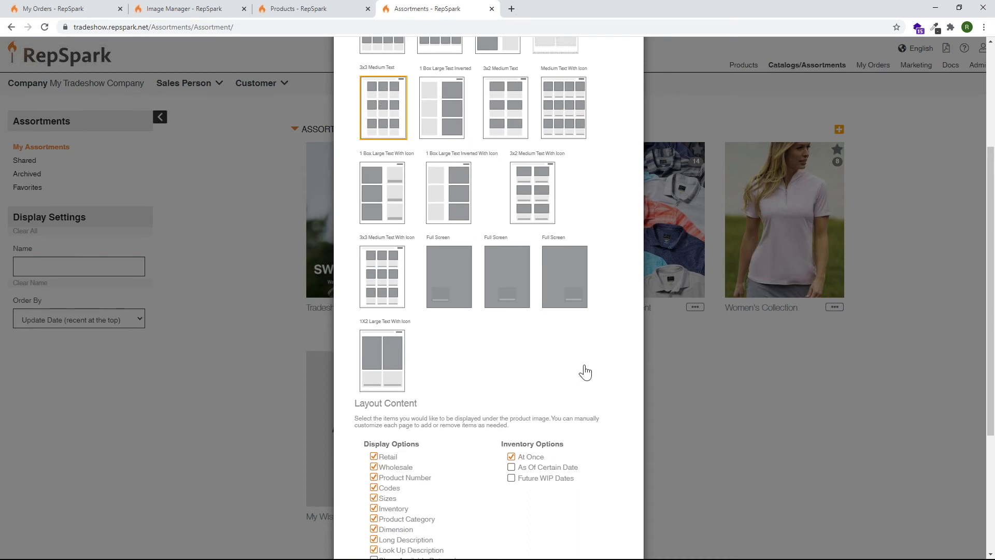
pyautogui.scroll(-3, 588, 378)
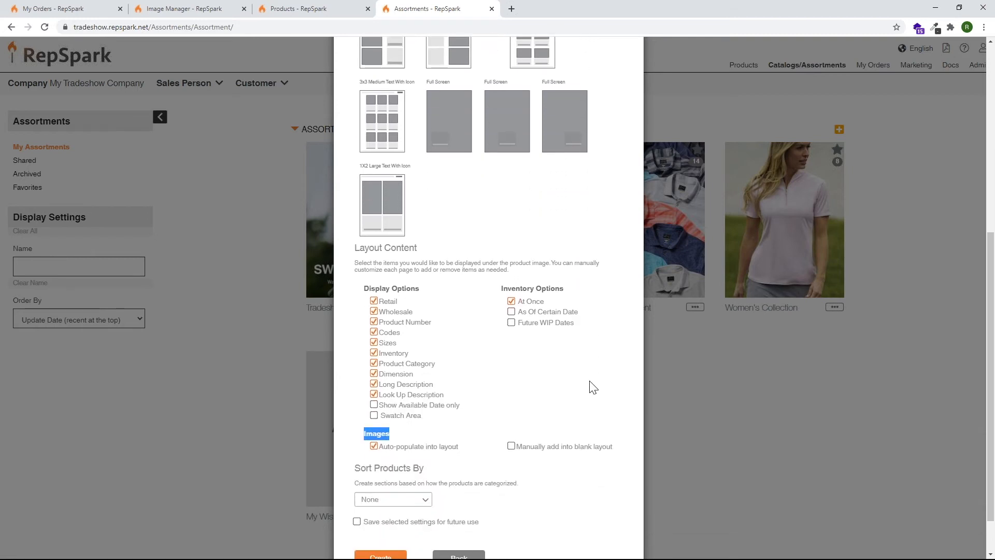
pyautogui.scroll(-1, 538, 383)
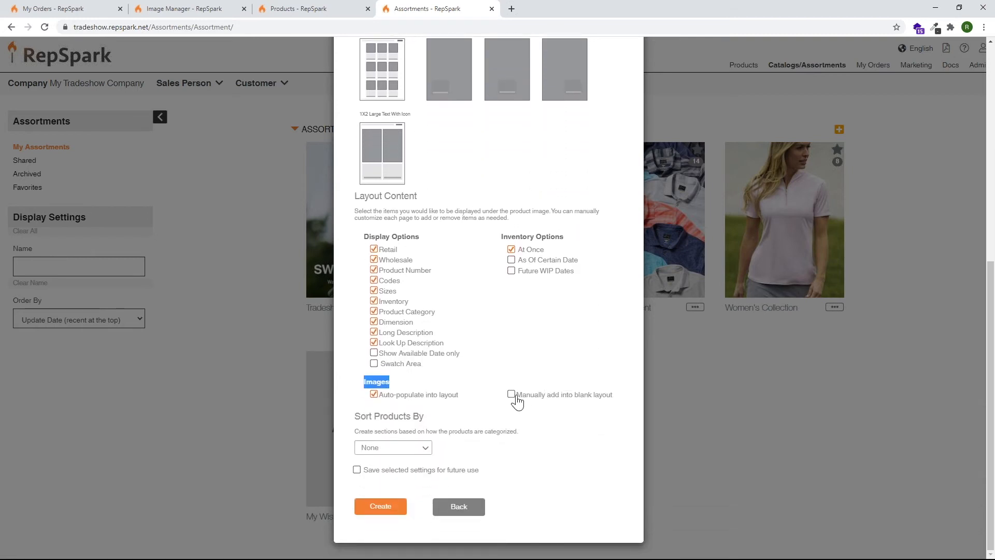
pyautogui.click(512, 394)
pyautogui.click(373, 394)
pyautogui.click(374, 260)
pyautogui.click(373, 322)
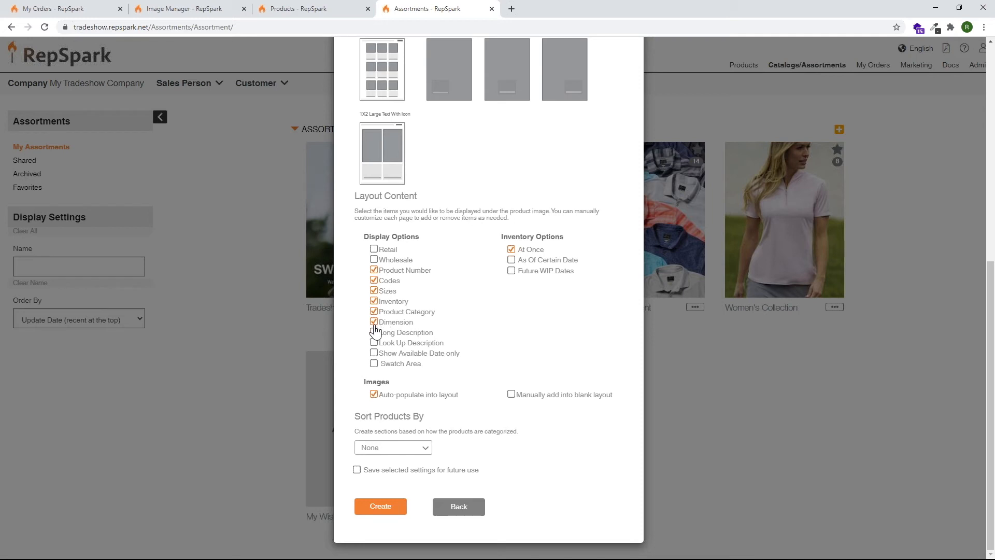
pyautogui.click(373, 291)
pyautogui.click(373, 291)
# - Sort the catalog's products by Product Category and create the catalog
pyautogui.click(398, 447)
pyautogui.click(471, 361)
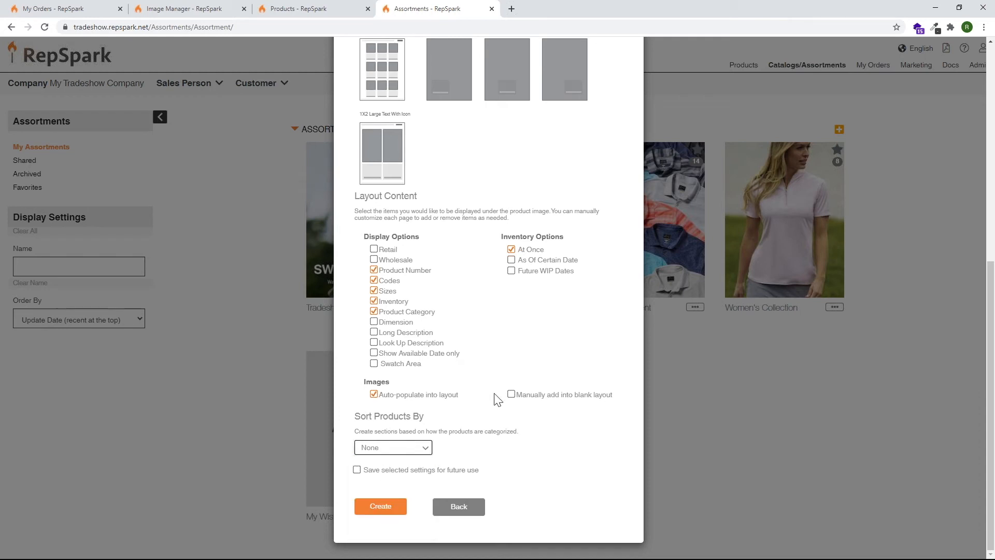
pyautogui.click(402, 448)
pyautogui.click(399, 517)
pyautogui.click(425, 453)
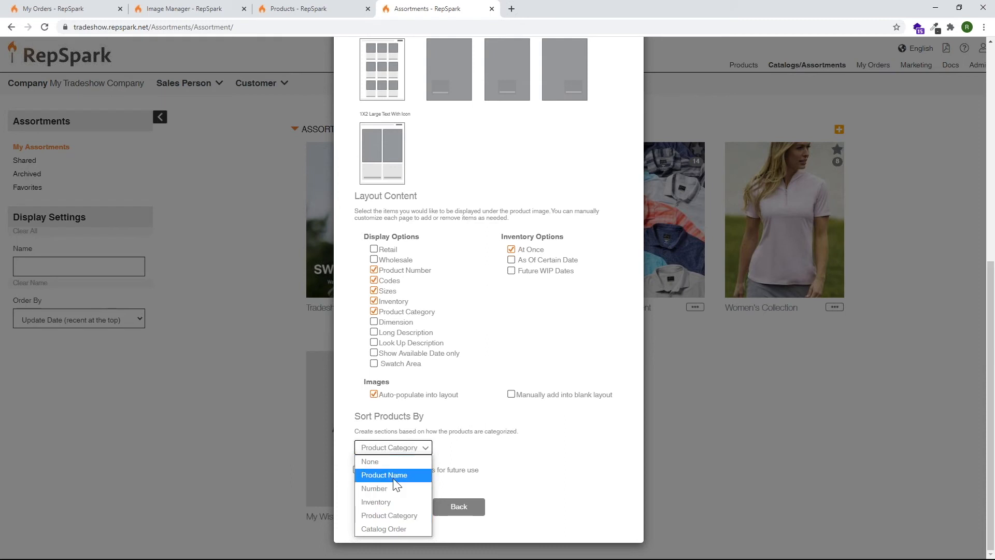
pyautogui.click(395, 517)
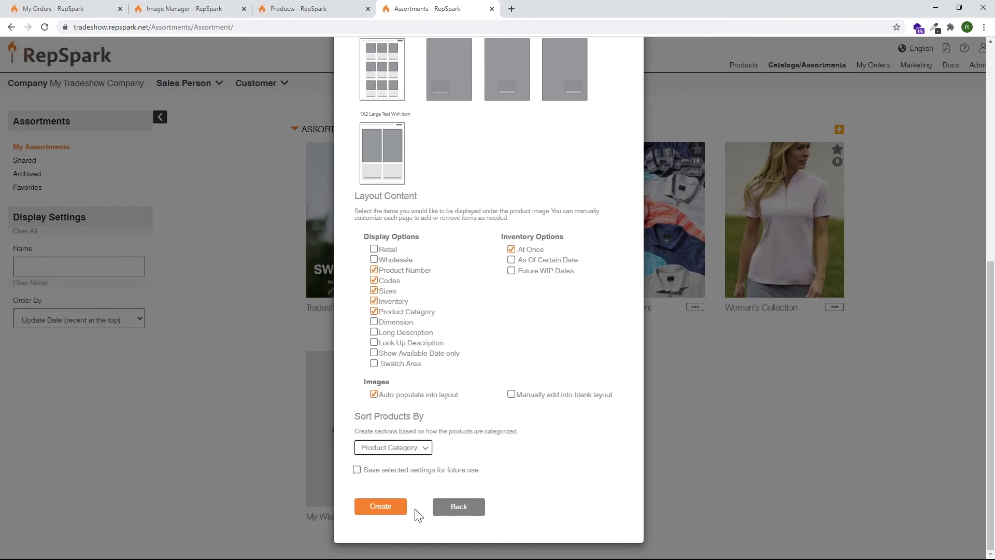
pyautogui.click(383, 509)
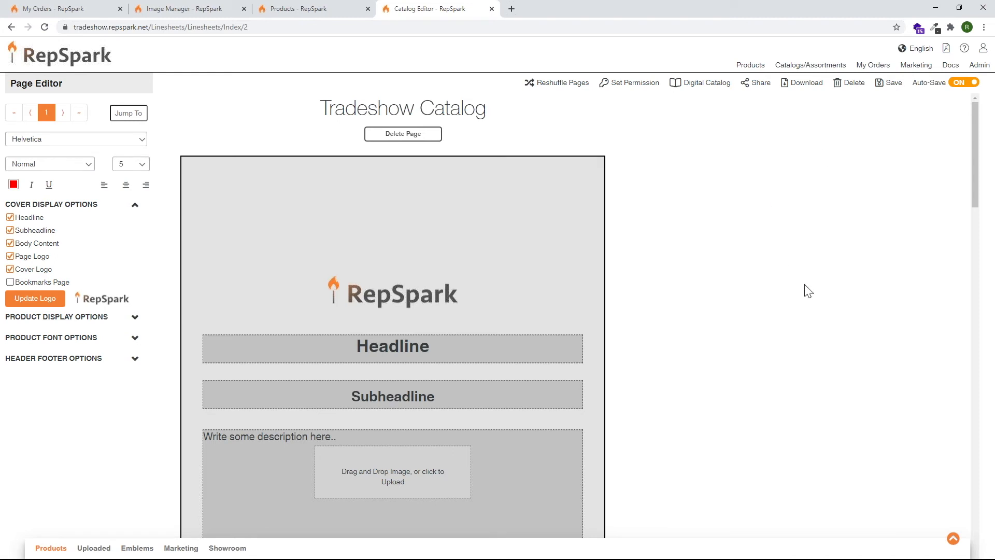
# - Examine the catalog's cover page and the Products, Uploaded, Emblems, Marketing and Showroom collections of items that can be placed on it
pyautogui.scroll(-2, 518, 177)
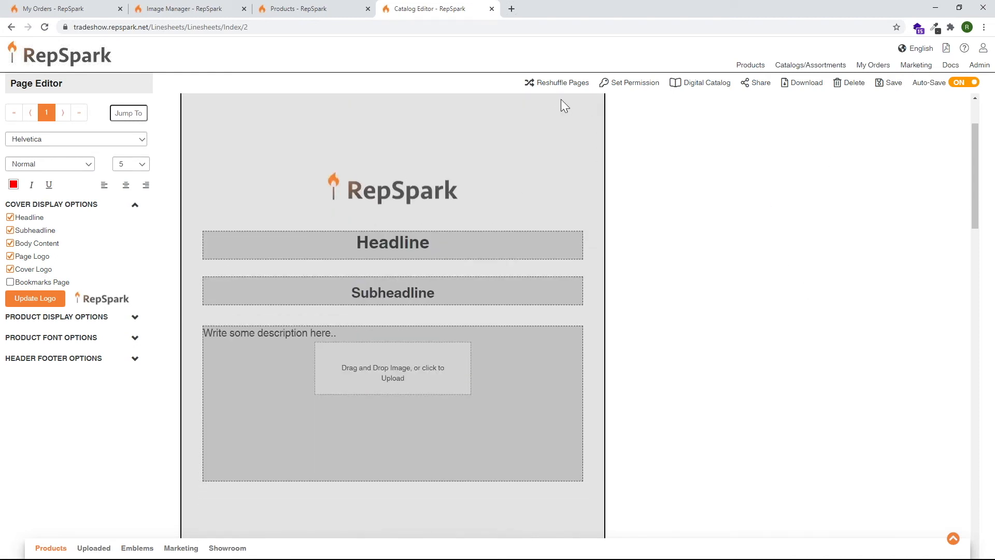
pyautogui.scroll(2, 413, 197)
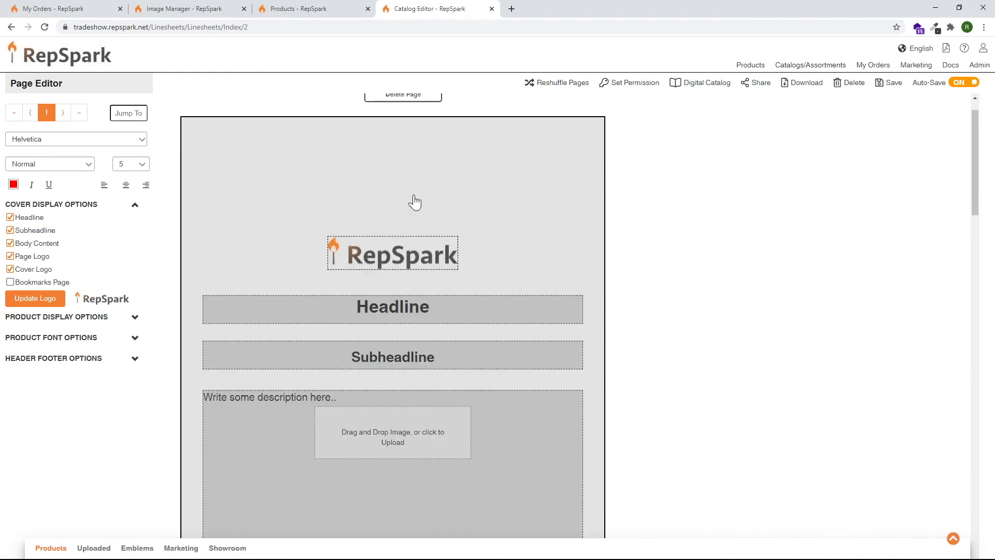
pyautogui.scroll(-2, 432, 243)
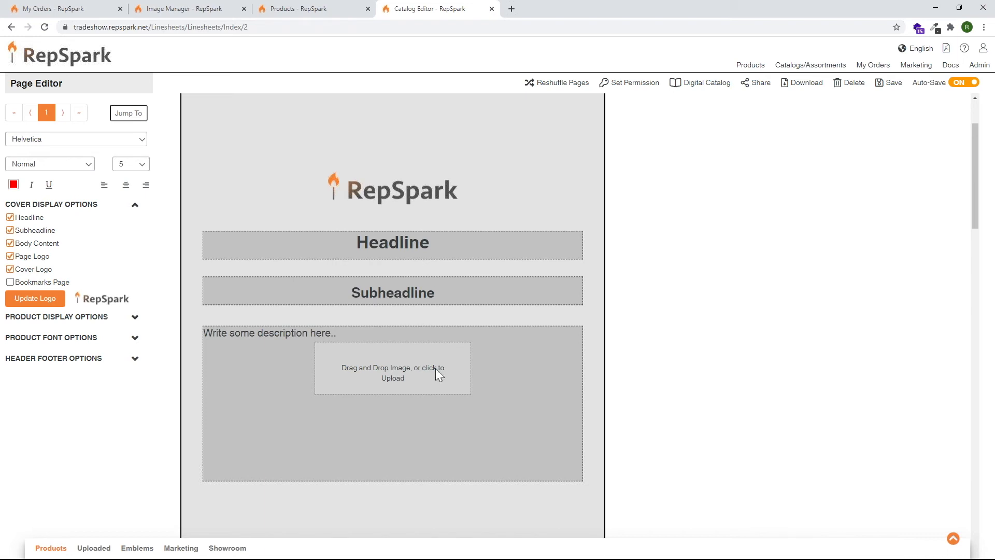
pyautogui.click(818, 548)
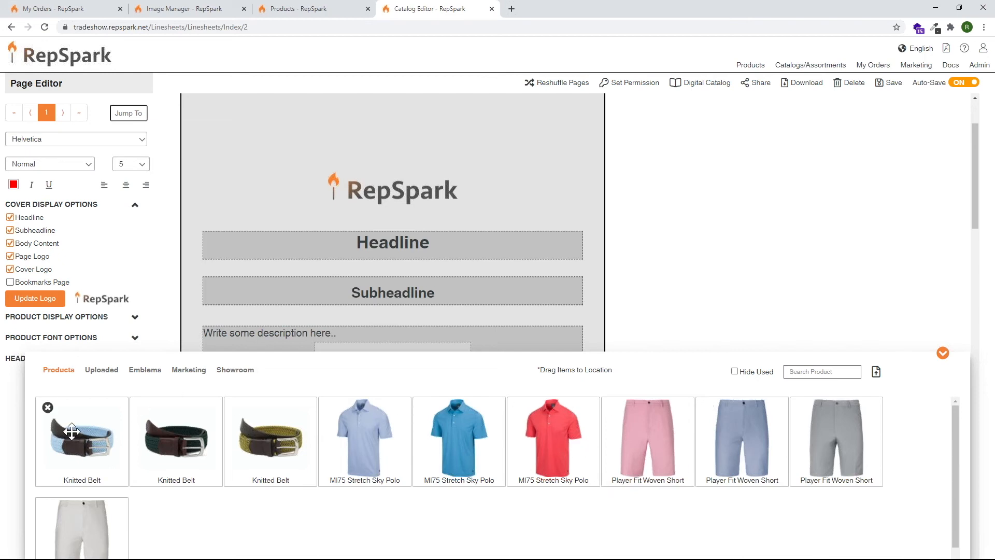
pyautogui.click(102, 371)
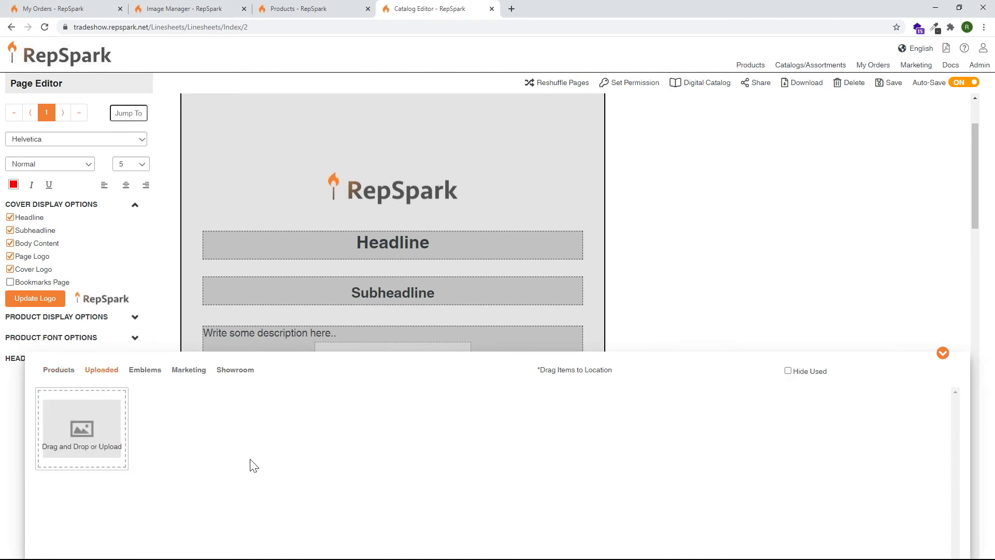
pyautogui.click(145, 370)
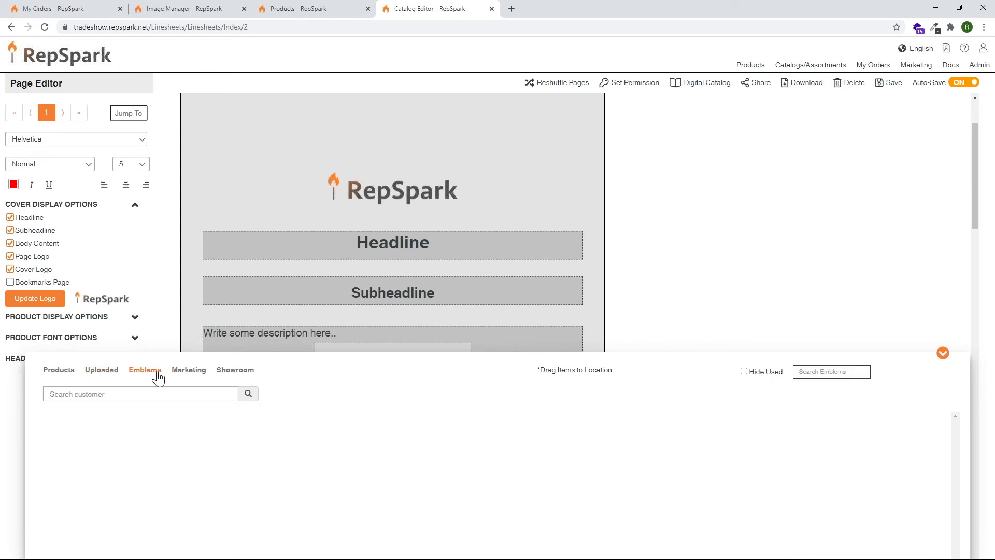
pyautogui.click(187, 373)
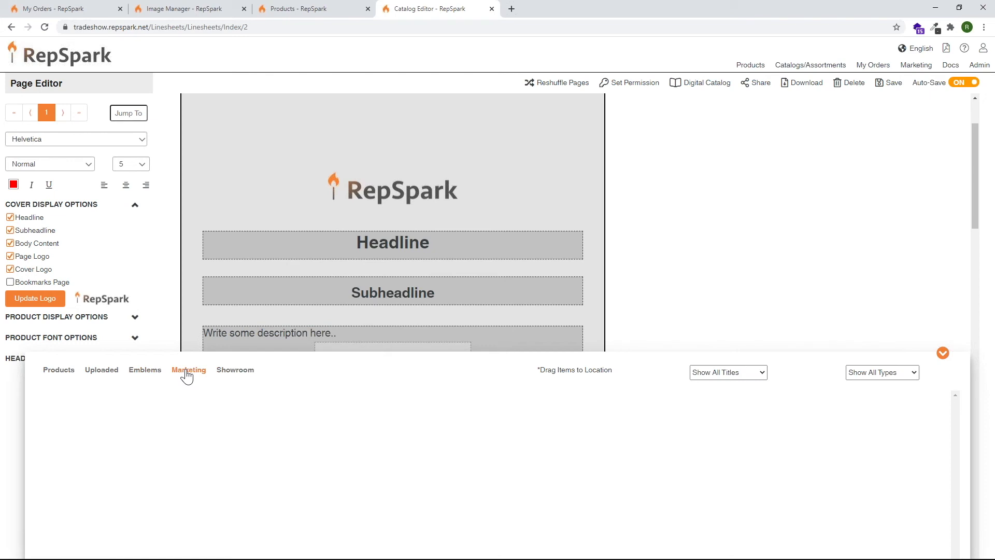
pyautogui.click(149, 372)
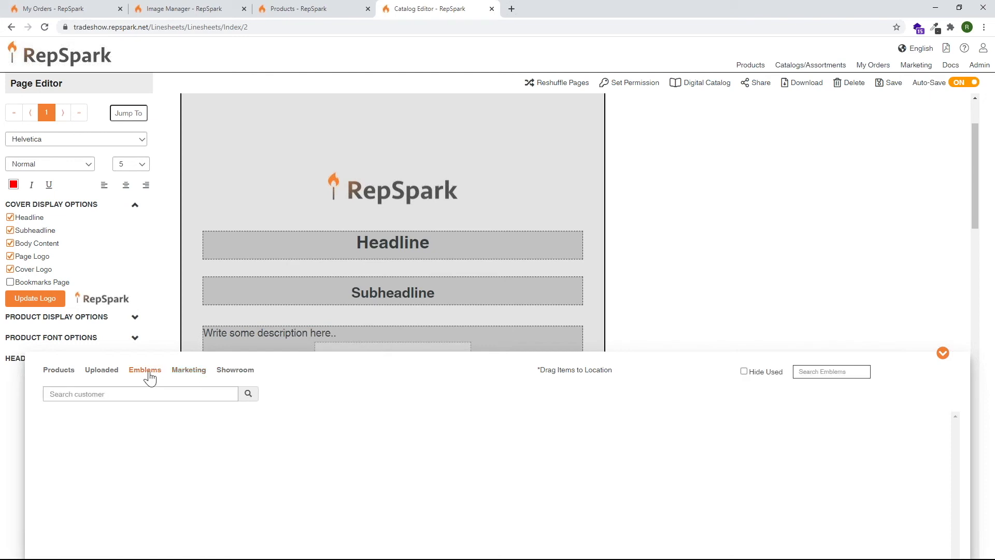
pyautogui.click(185, 374)
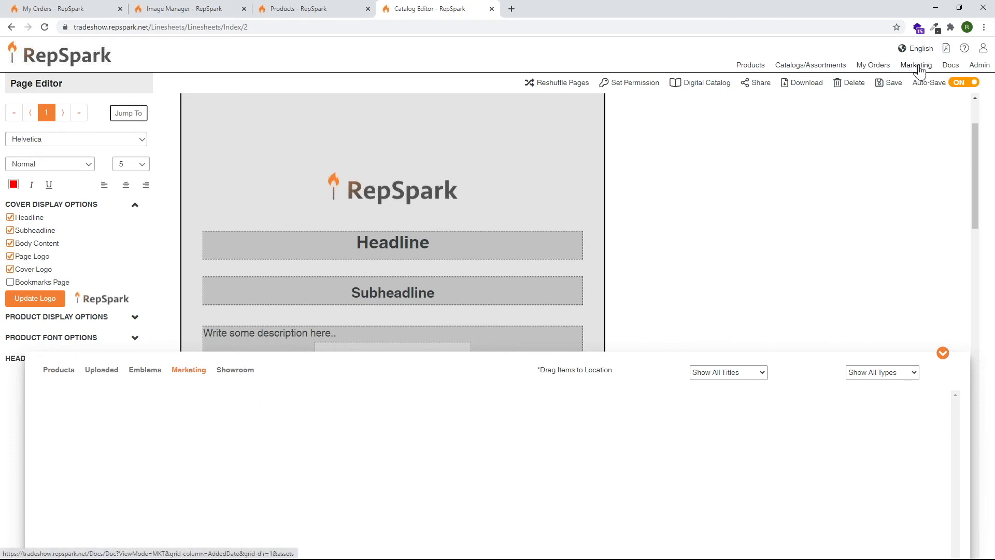
pyautogui.click(244, 371)
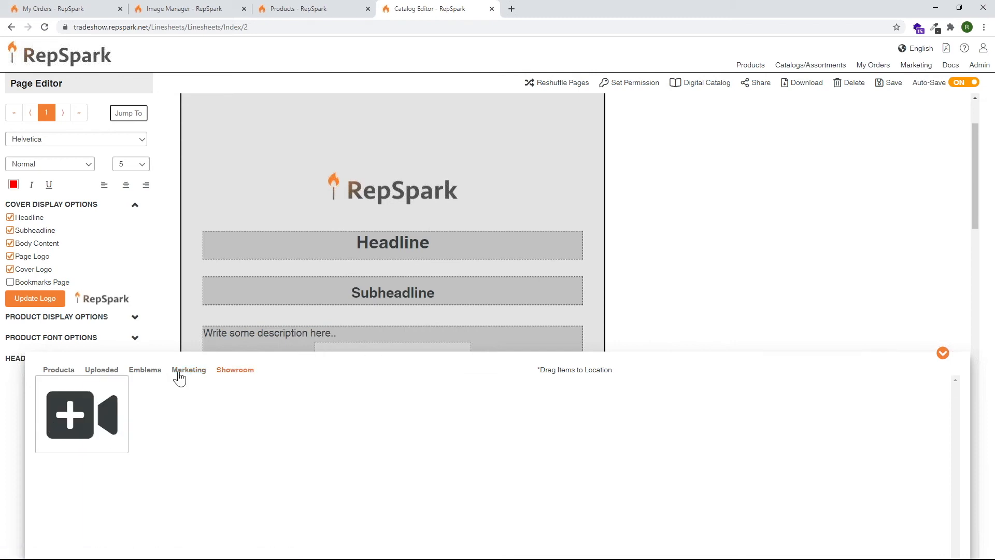
pyautogui.click(145, 371)
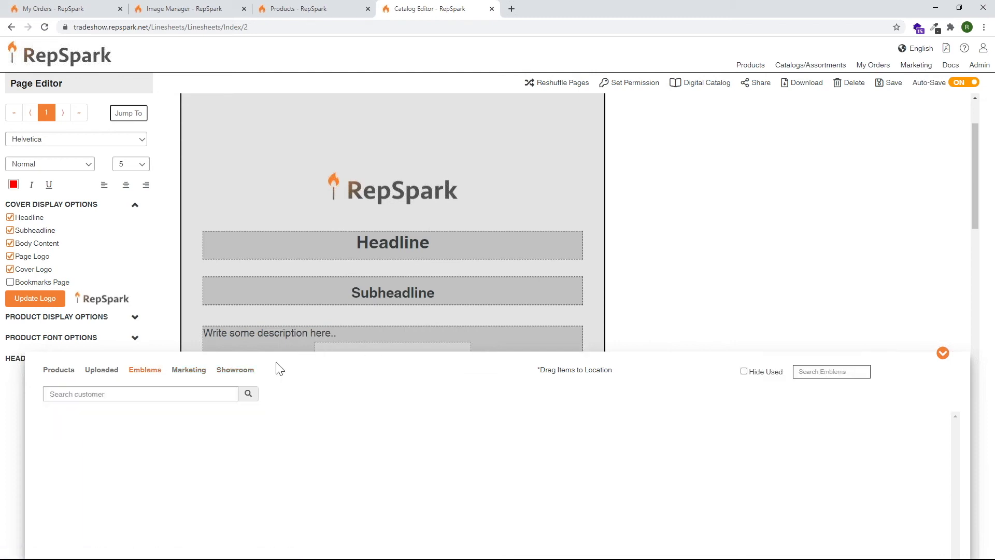
# - Upload Golfer Lifestyle 1.jpg from the Catalogs and Covers folder in Tradeshow Demo Files as the cover page image
pyautogui.click(190, 371)
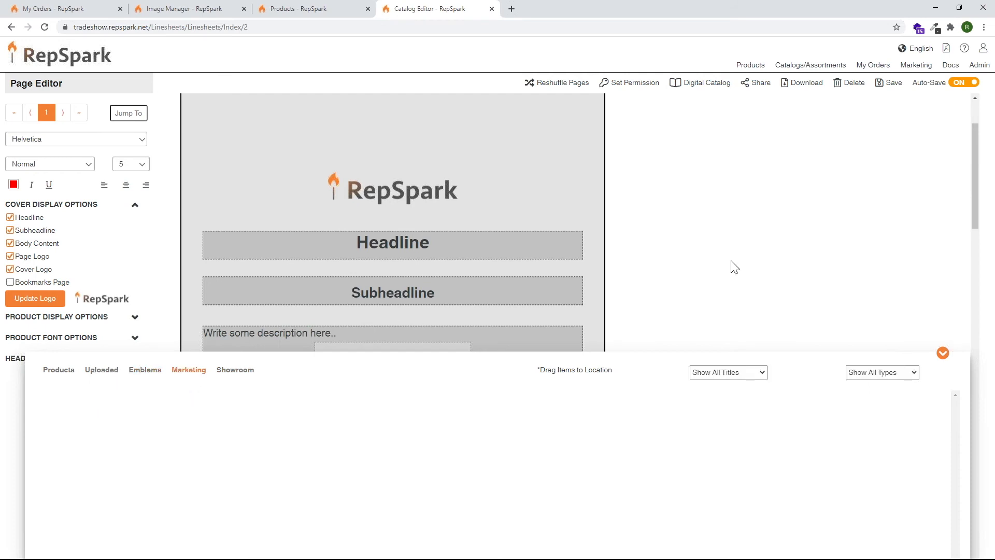
pyautogui.click(943, 354)
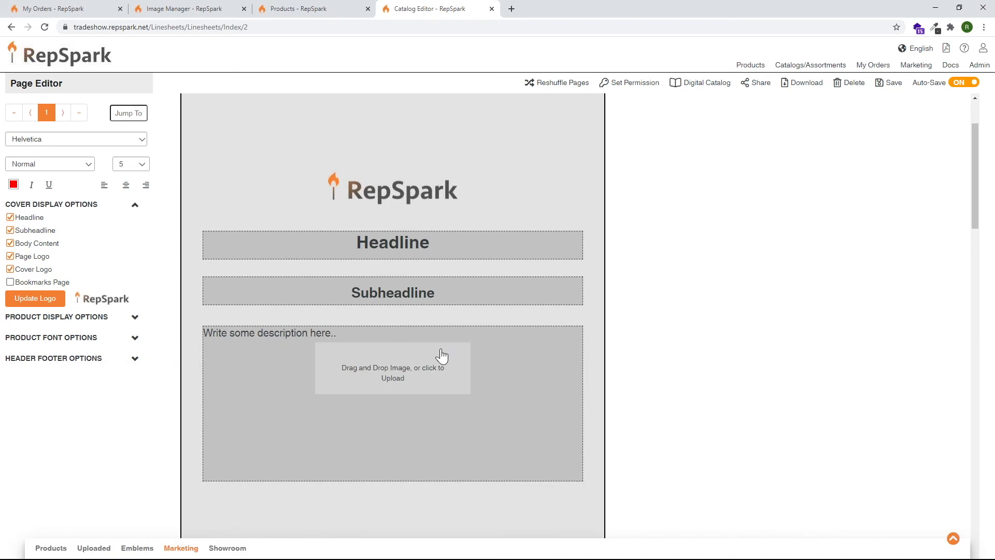
pyautogui.click(396, 375)
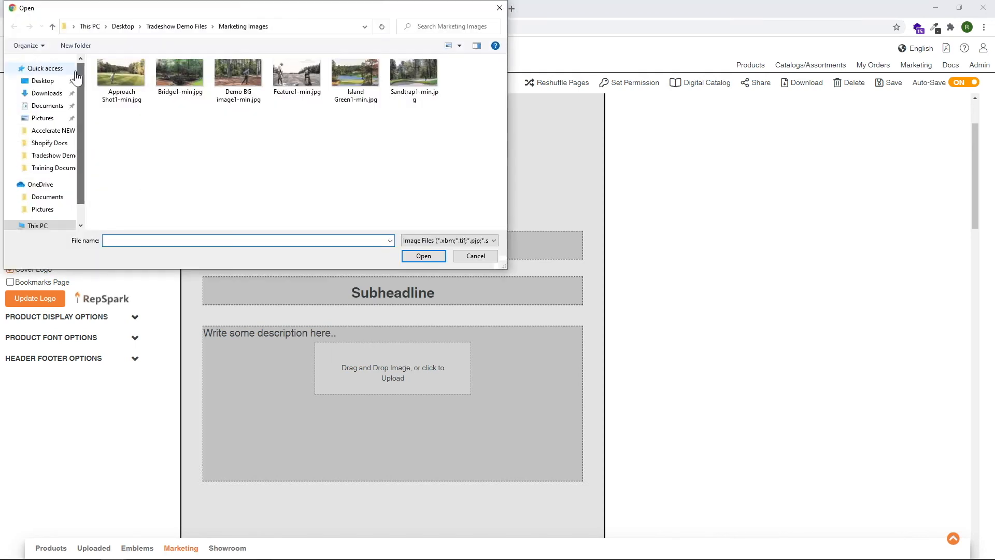
pyautogui.click(44, 80)
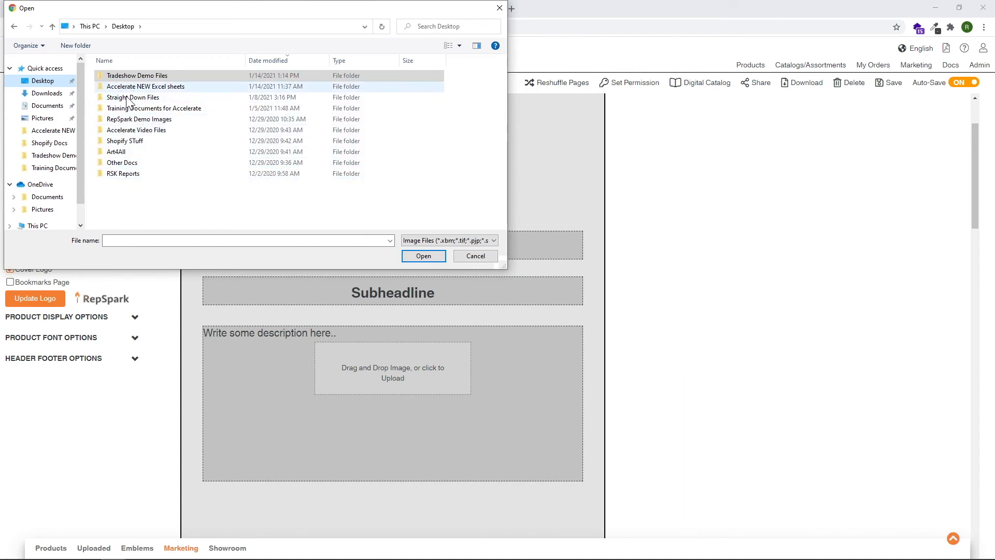
pyautogui.click(129, 122)
pyautogui.doubleClick(130, 122)
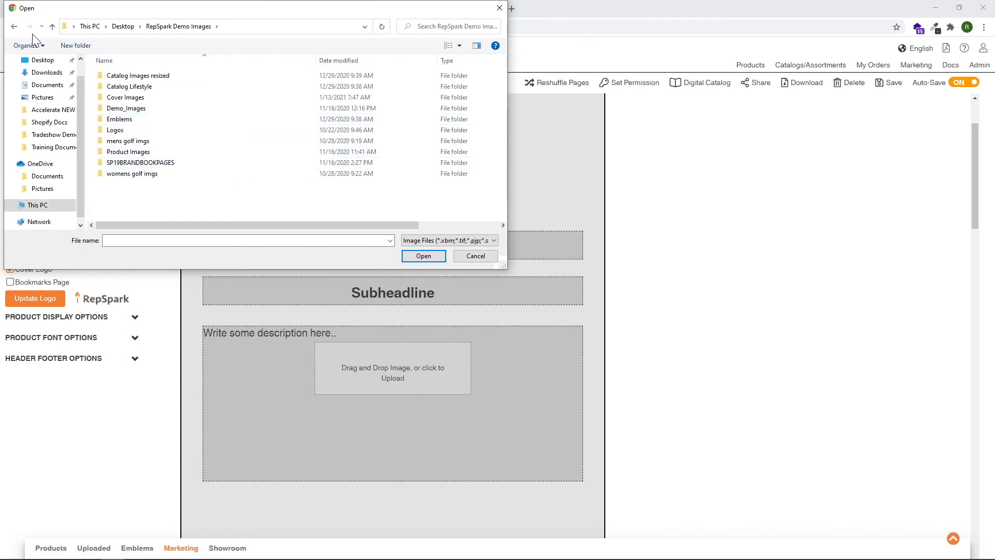
pyautogui.click(14, 26)
pyautogui.doubleClick(108, 75)
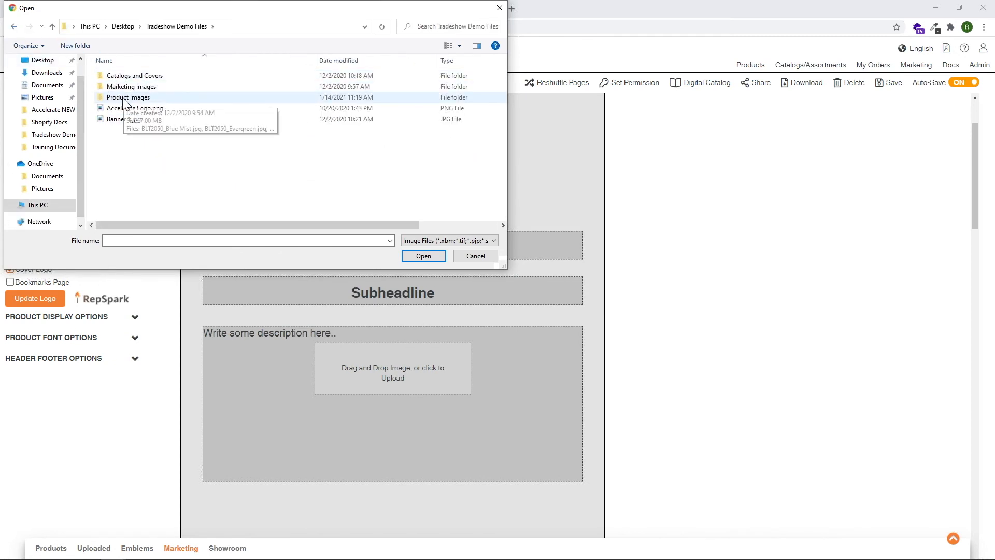
pyautogui.doubleClick(124, 78)
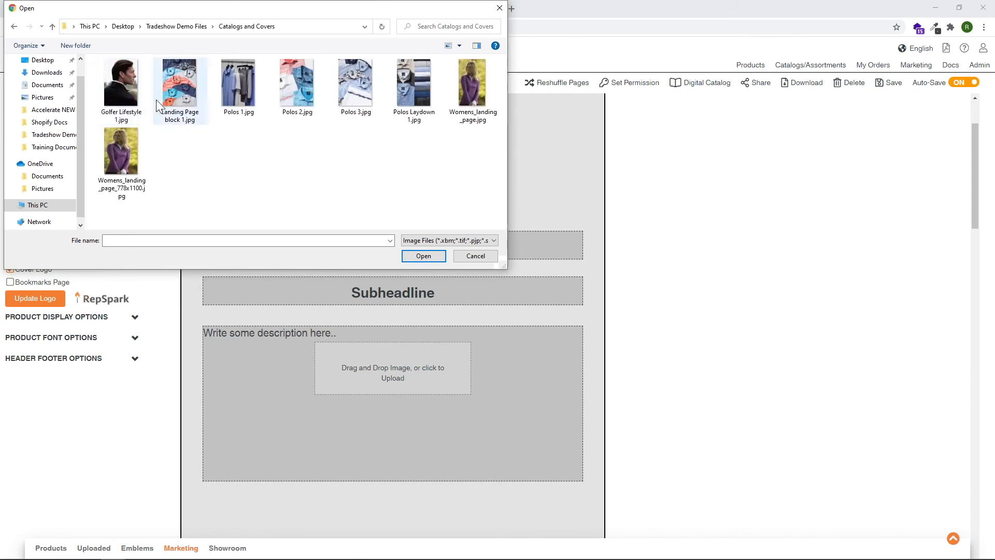
pyautogui.click(122, 89)
pyautogui.click(424, 256)
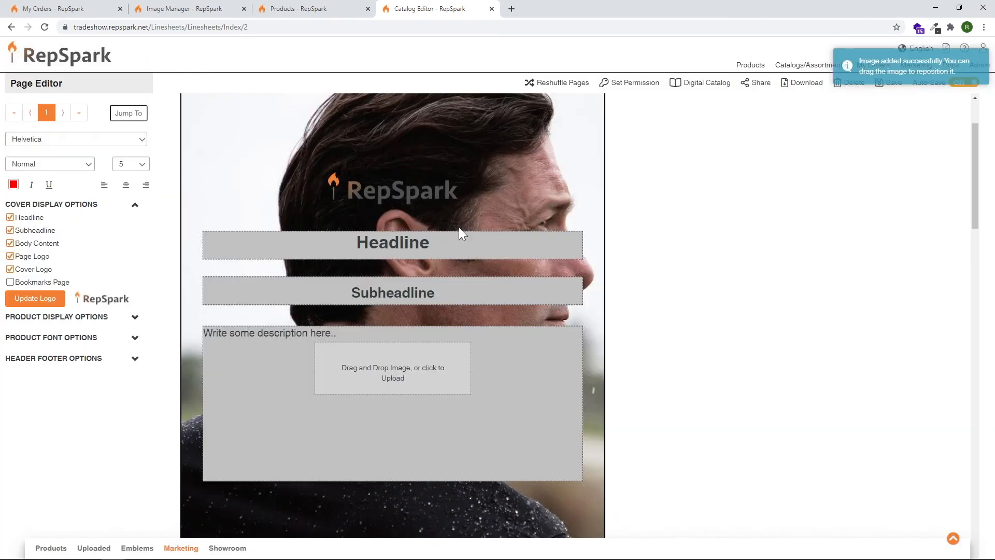
# - Try out custom headline text on the cover page by entering "Headline"
pyautogui.click(407, 251)
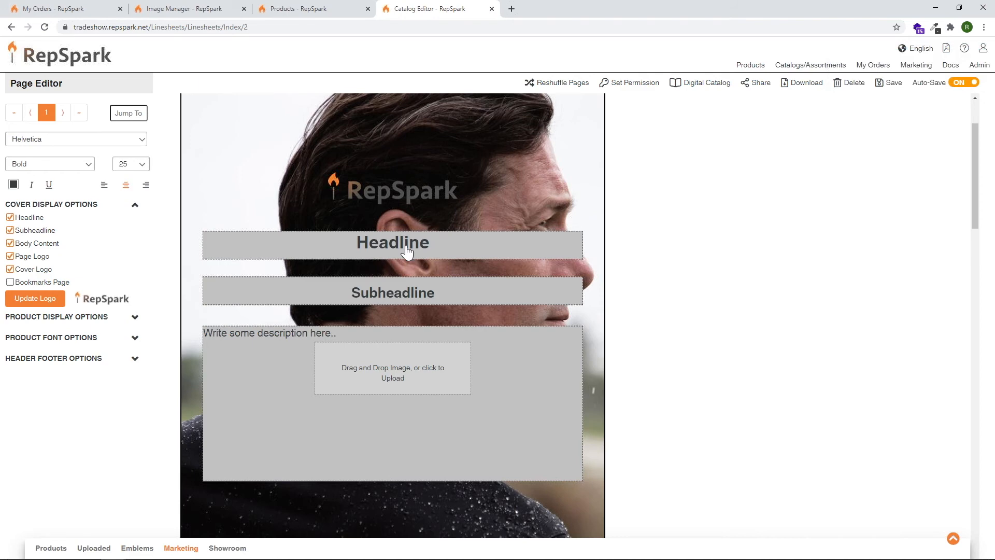
pyautogui.write('Hea')
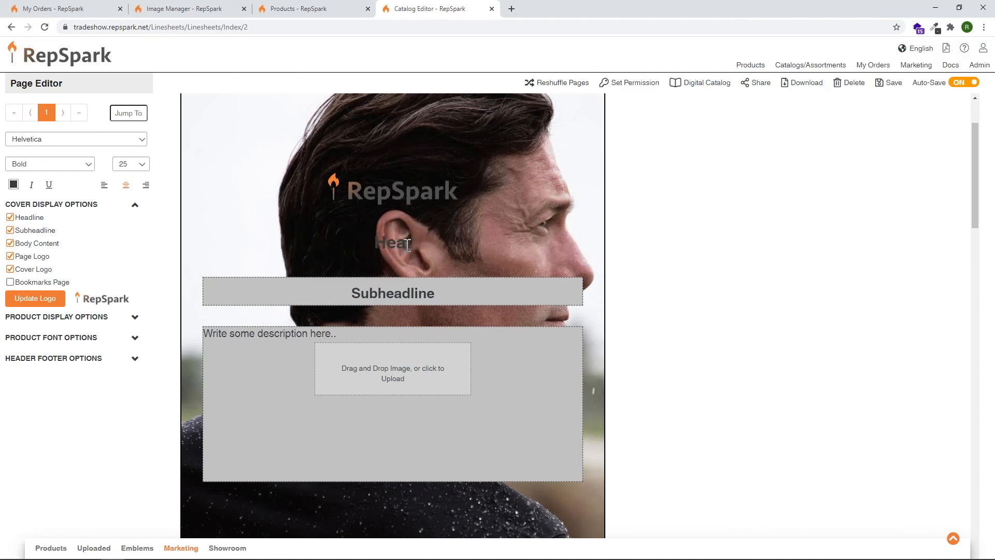
pyautogui.write('d')
pyautogui.press('BackSpace')
pyautogui.write('r')
pyautogui.write('dline')
# - Hide the Headline, Subheadline and Body Content on the cover page
pyautogui.click(9, 218)
pyautogui.click(10, 230)
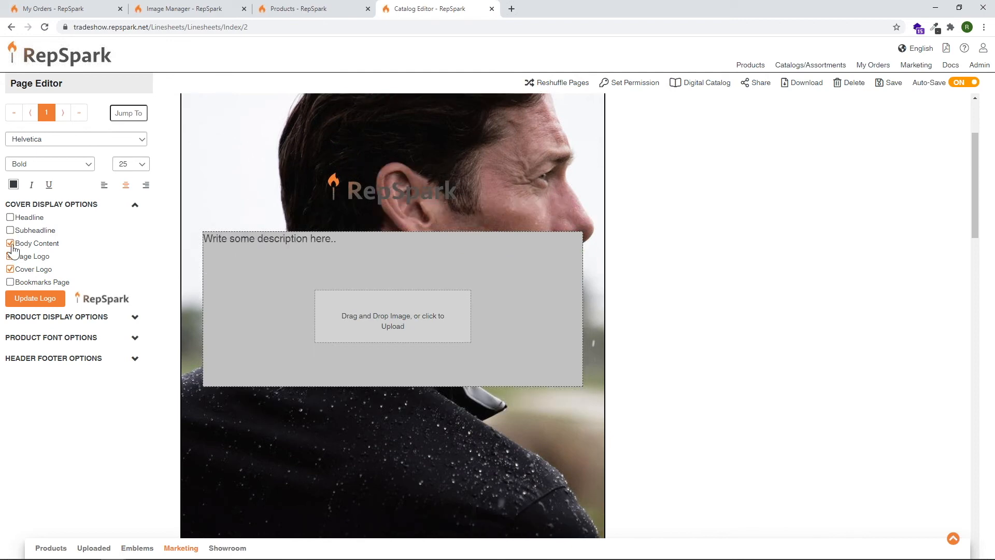
pyautogui.click(10, 244)
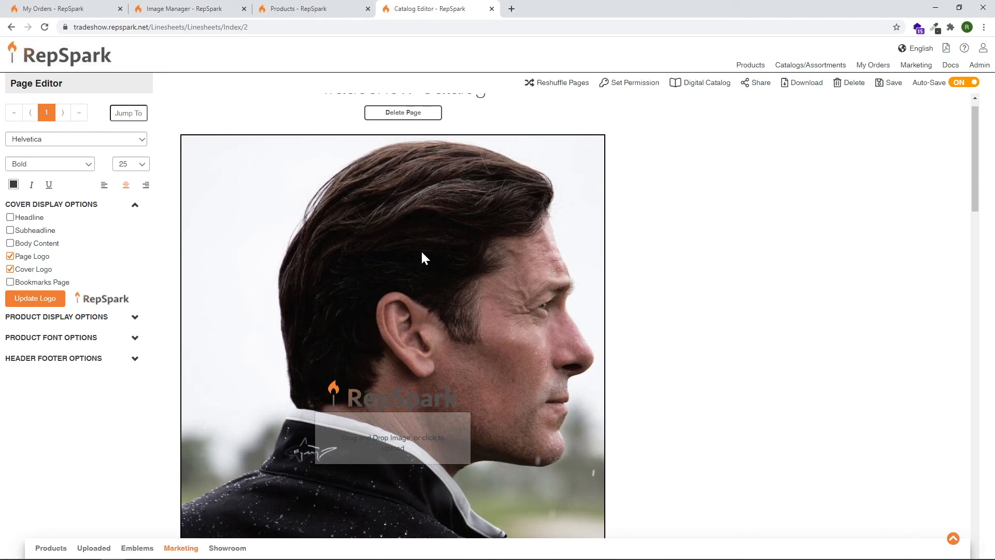
pyautogui.scroll(-2, 435, 290)
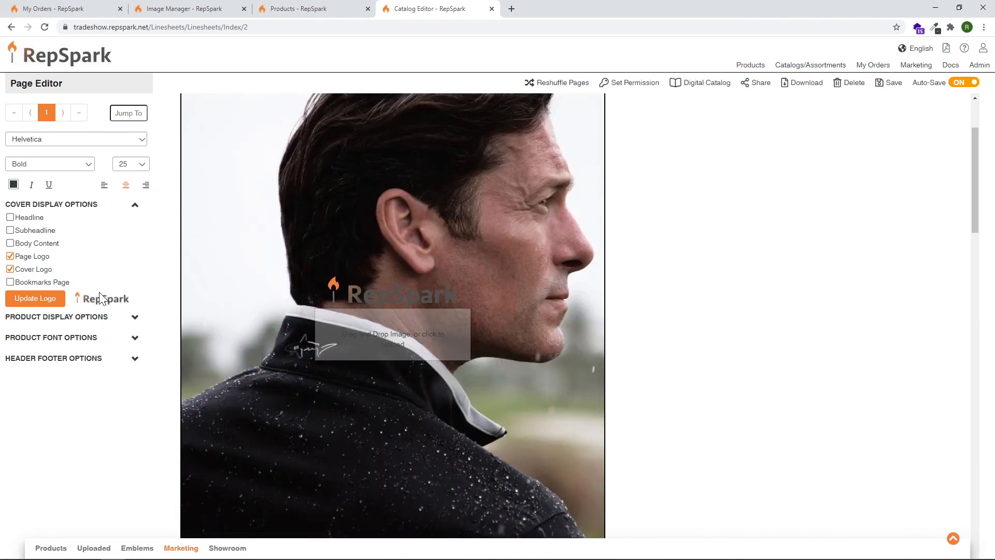
pyautogui.click(45, 299)
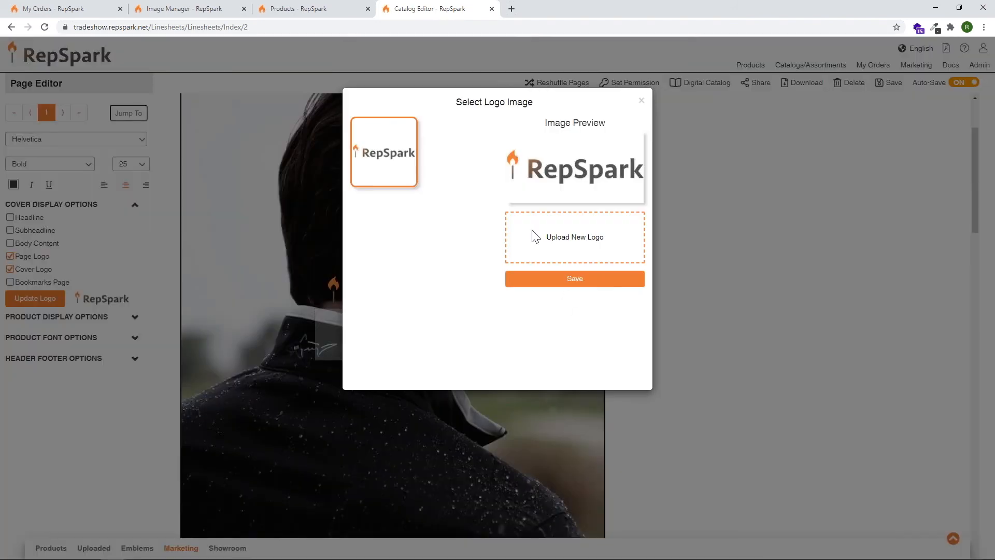
pyautogui.click(570, 243)
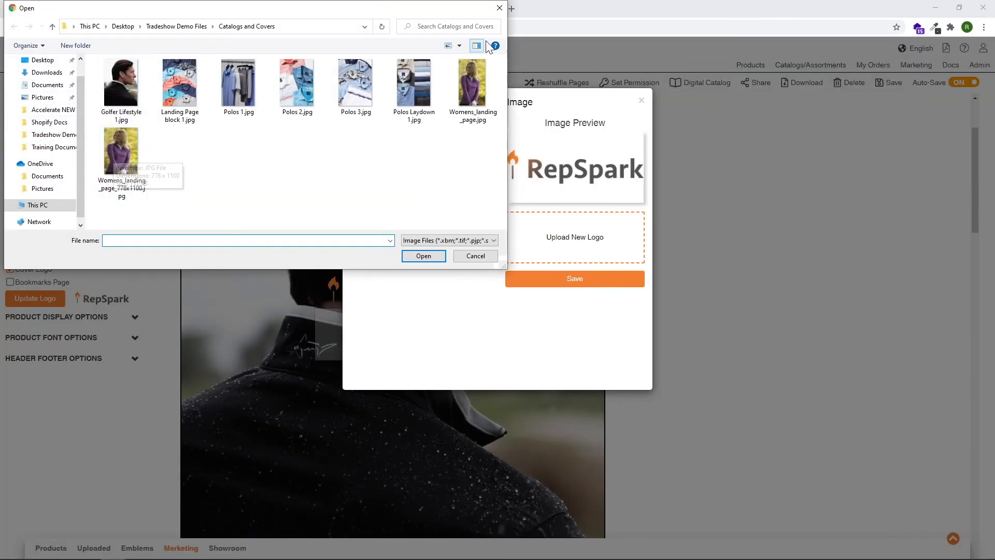
pyautogui.click(499, 8)
pyautogui.click(641, 101)
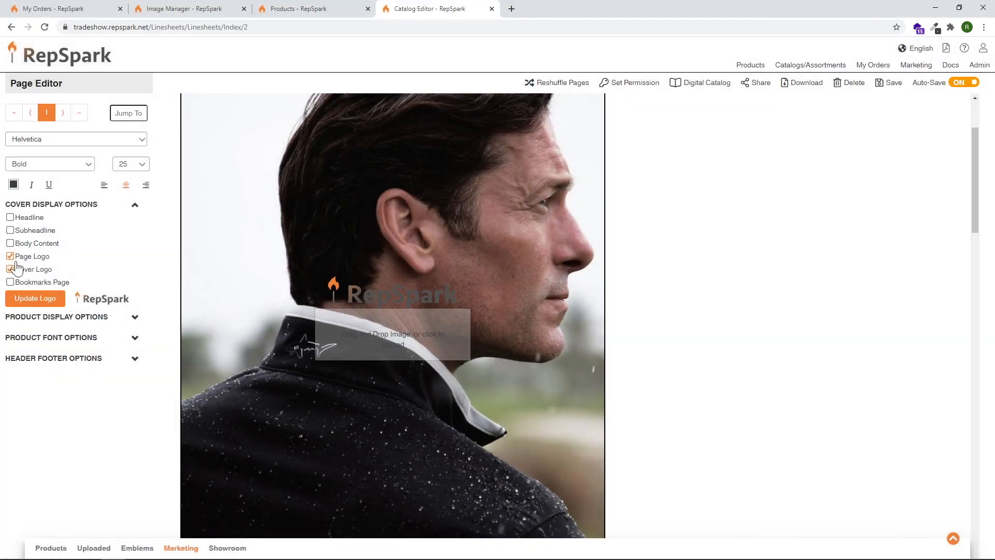
# - Turn off the Cover Logo and Page Logo in the cover display options
pyautogui.click(9, 269)
pyautogui.click(10, 256)
pyautogui.scroll(3, 319, 173)
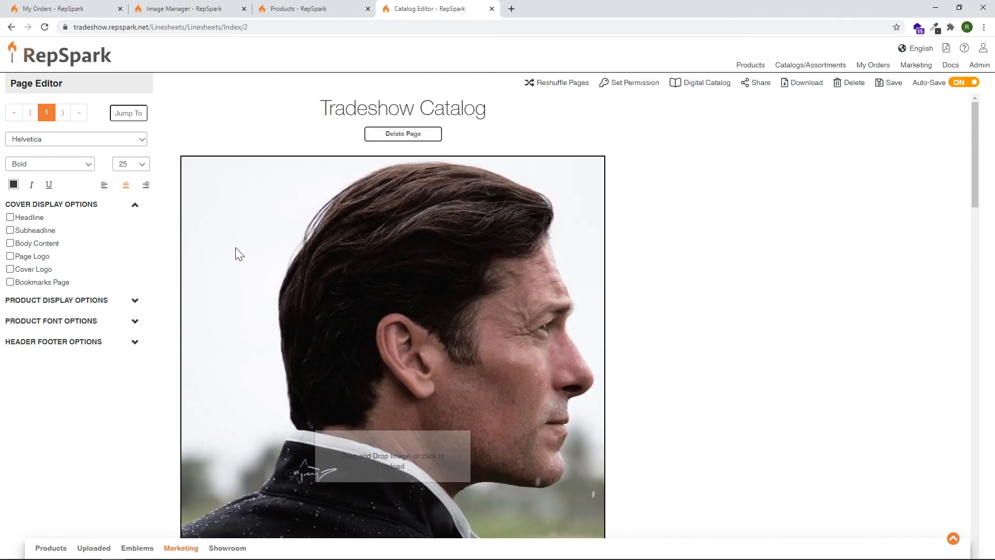
pyautogui.scroll(-4, 317, 273)
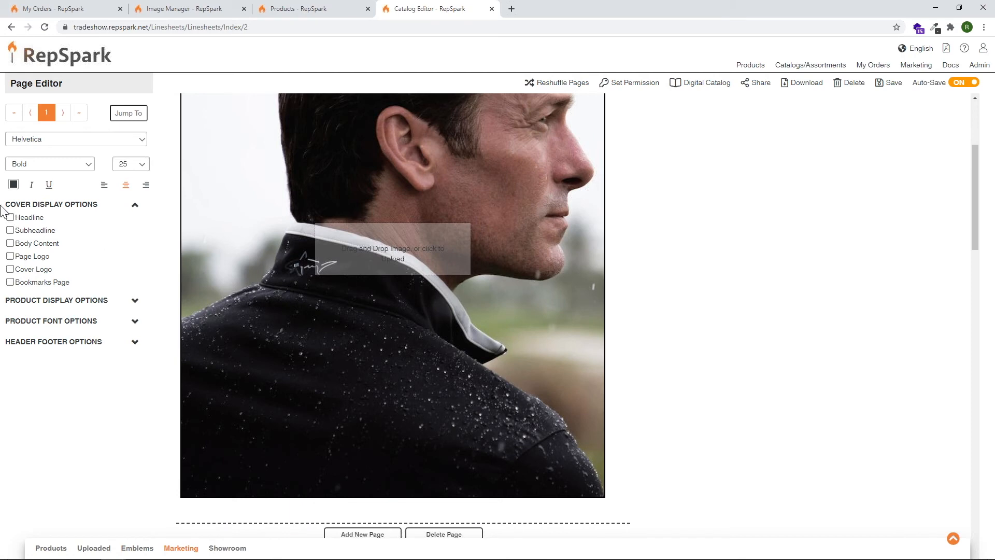
# - Examine the product display options and how the products are laid out on the catalog's product pages
pyautogui.click(120, 301)
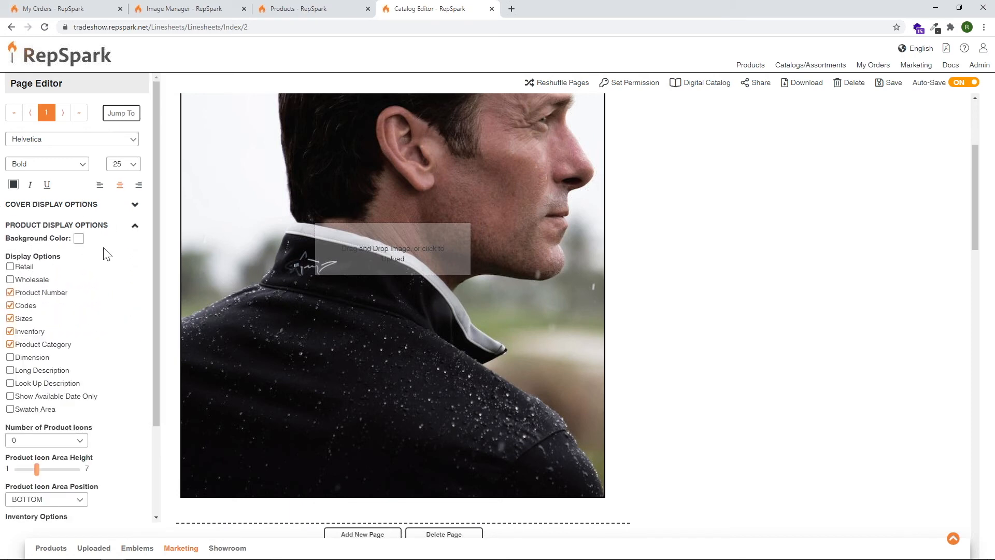
pyautogui.scroll(-1, 106, 254)
pyautogui.scroll(-1, 120, 194)
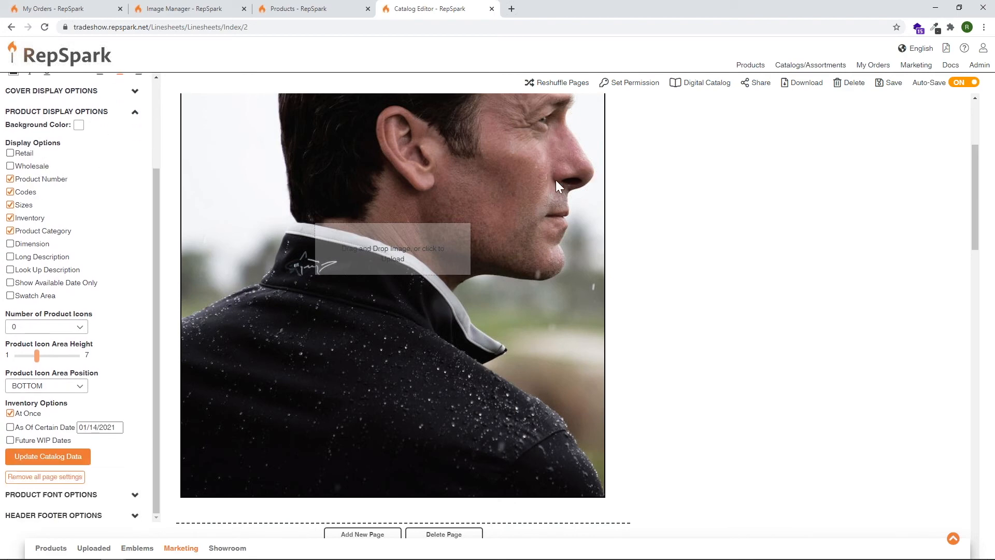
pyautogui.scroll(-8, 563, 164)
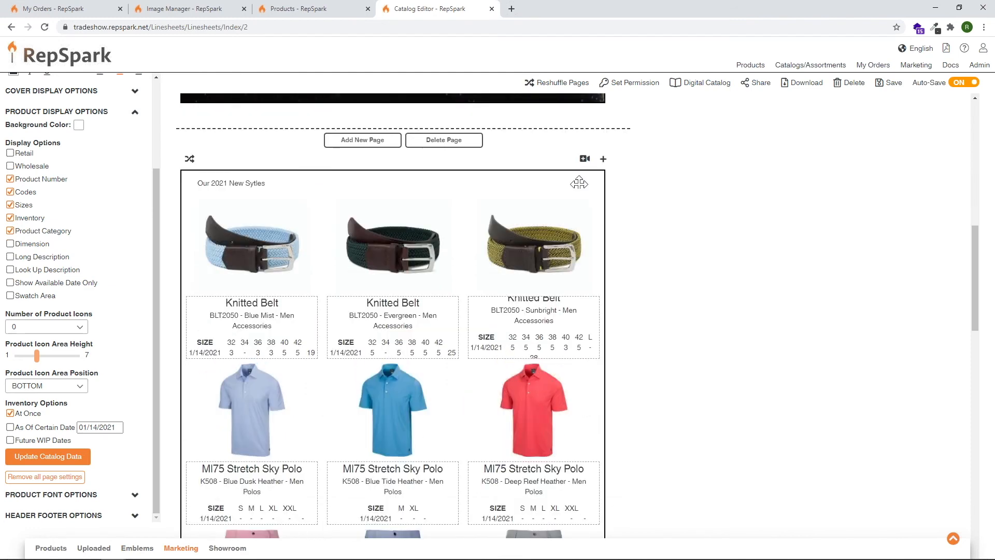
pyautogui.scroll(-2, 579, 182)
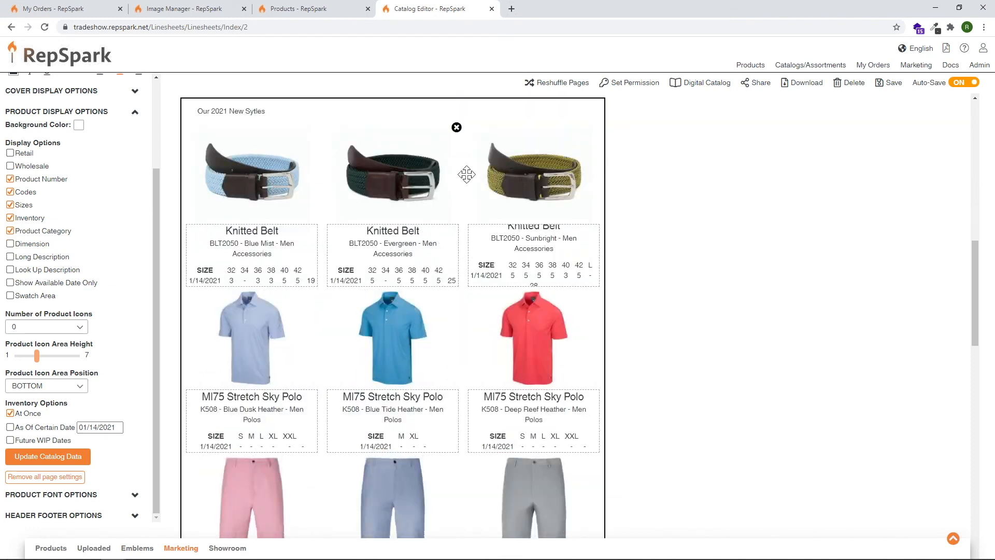
pyautogui.scroll(-2, 533, 233)
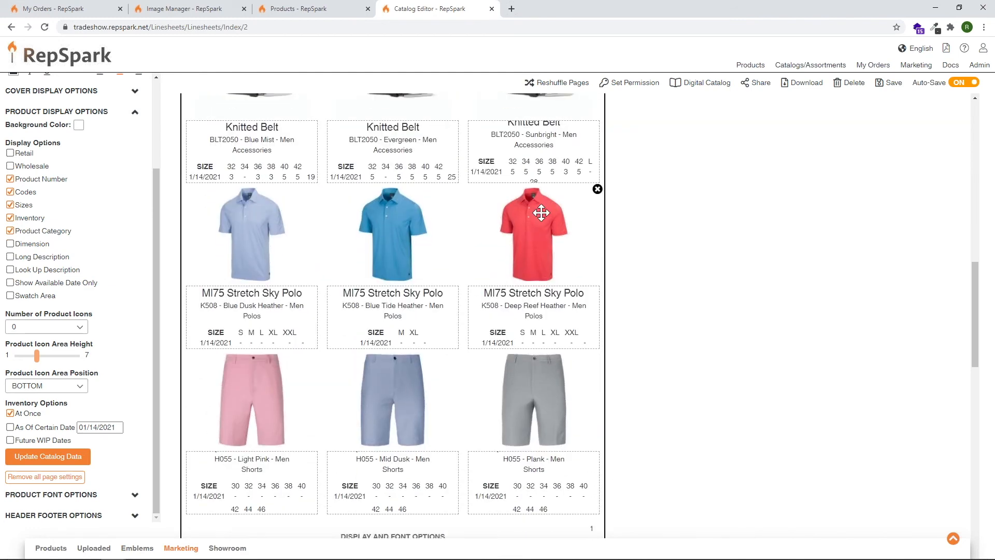
pyautogui.scroll(-2, 469, 318)
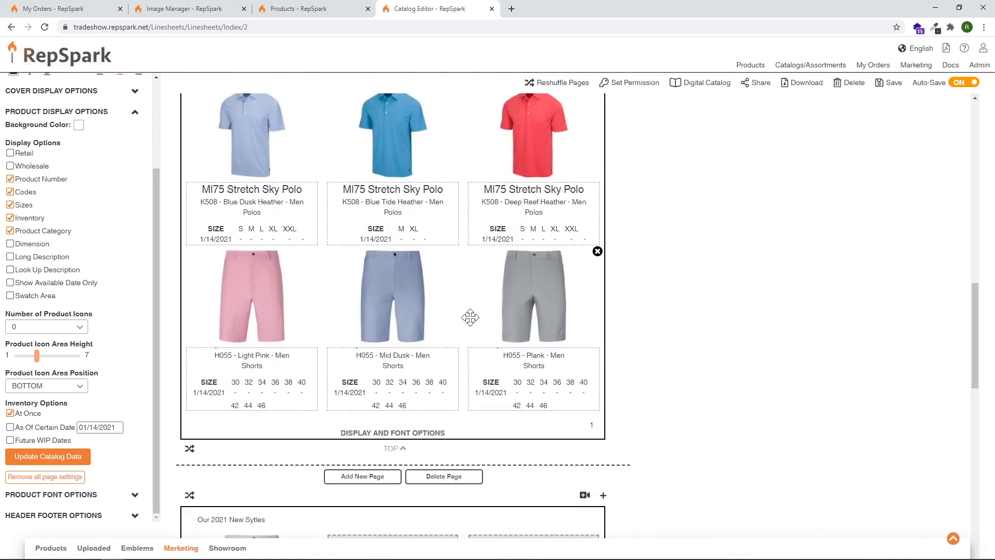
pyautogui.scroll(-10, 526, 318)
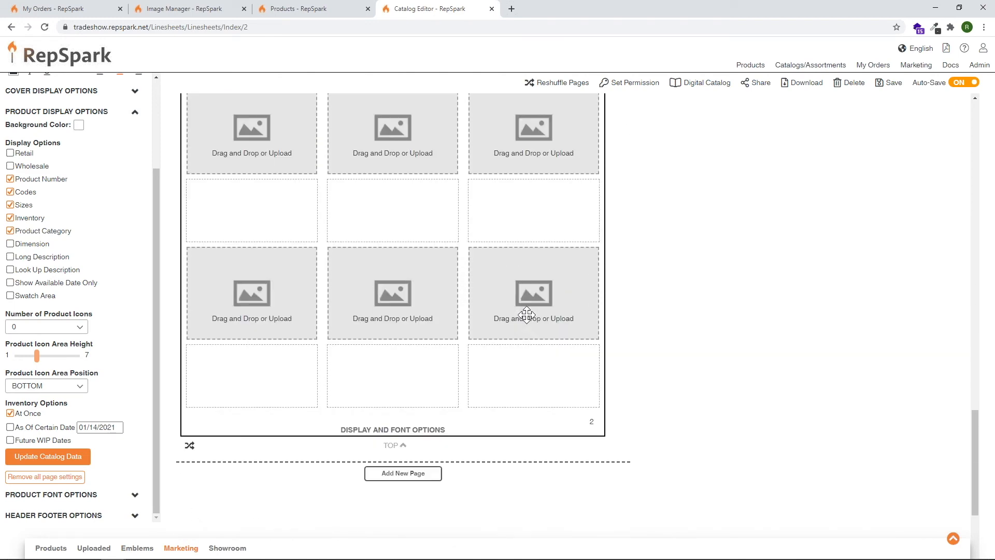
pyautogui.scroll(12, 526, 315)
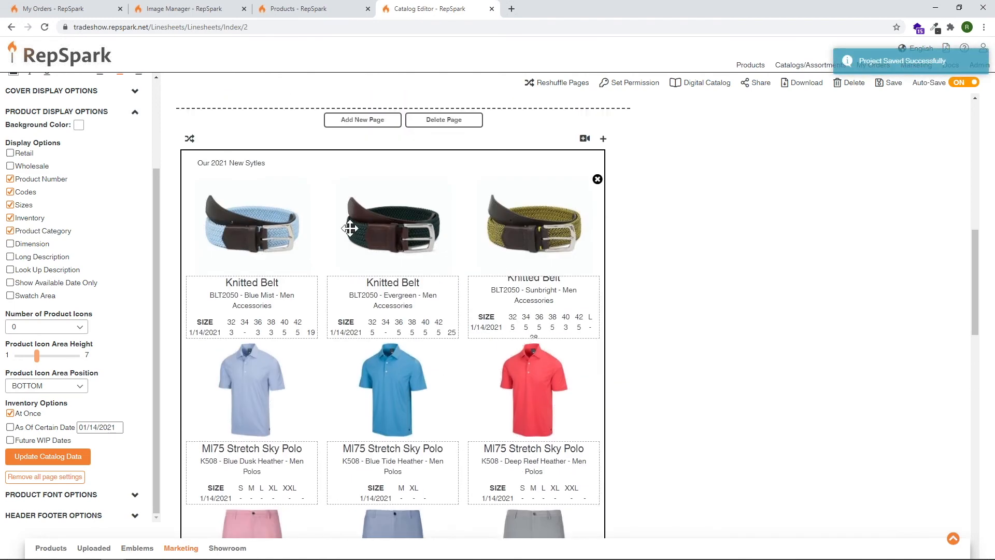
pyautogui.scroll(-8, 430, 248)
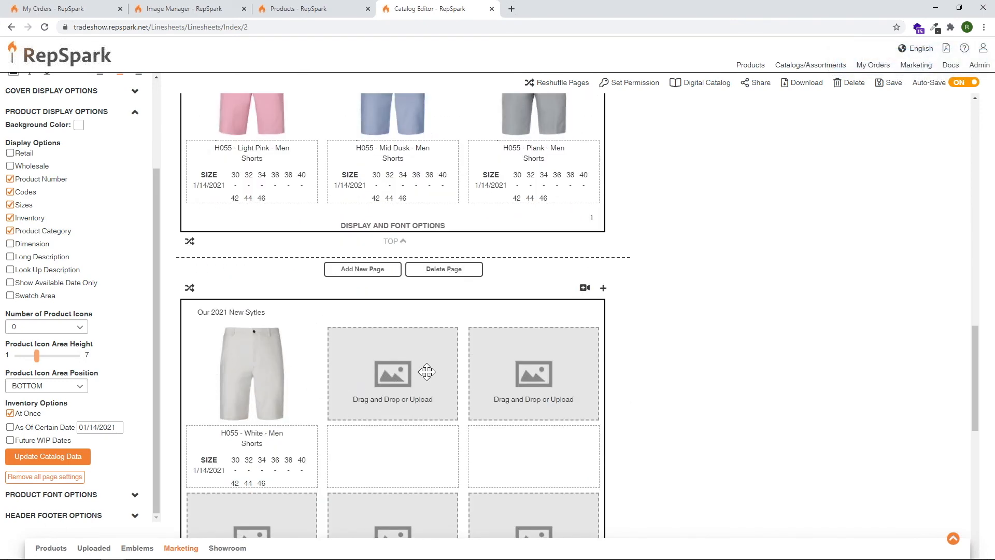
pyautogui.scroll(5, 426, 371)
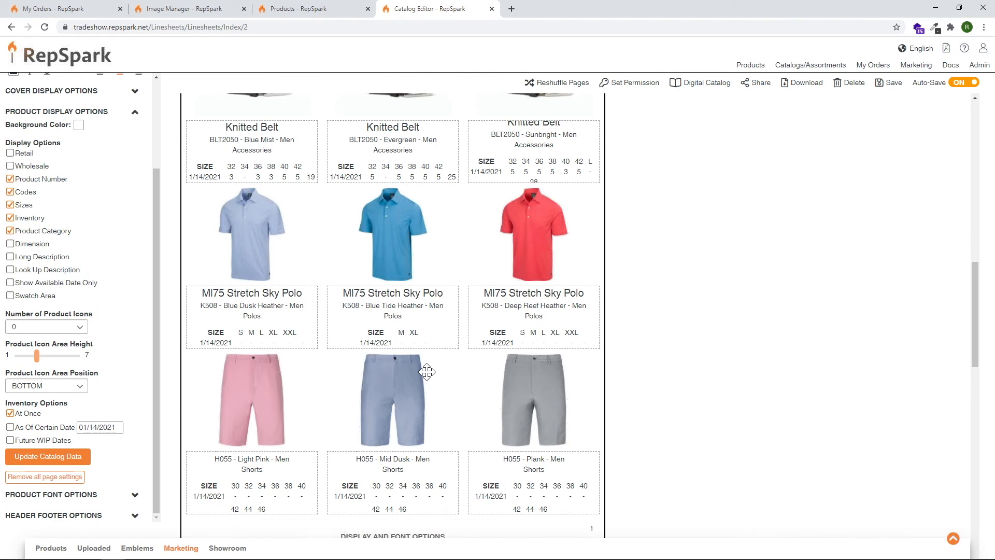
pyautogui.scroll(-4, 426, 371)
pyautogui.scroll(7, 460, 285)
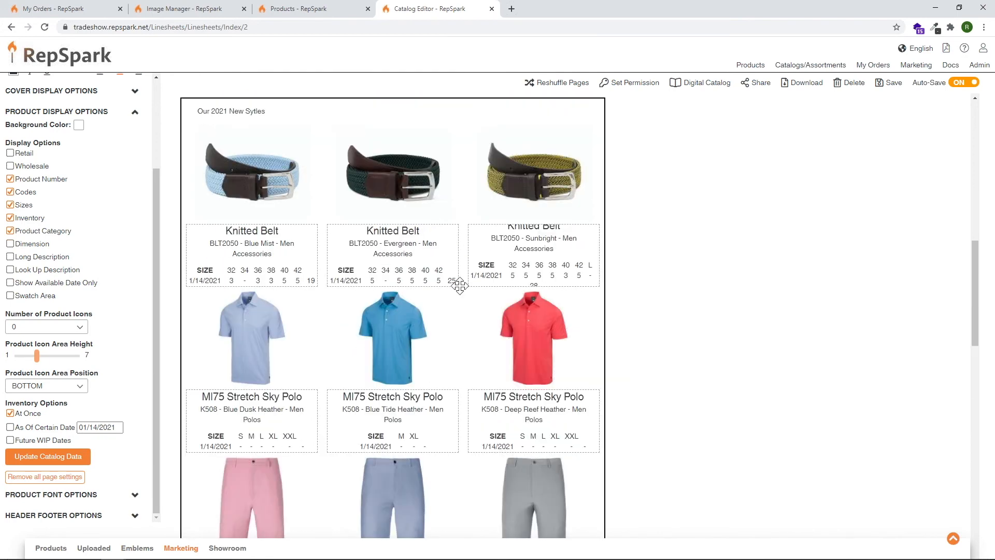
pyautogui.scroll(1, 460, 285)
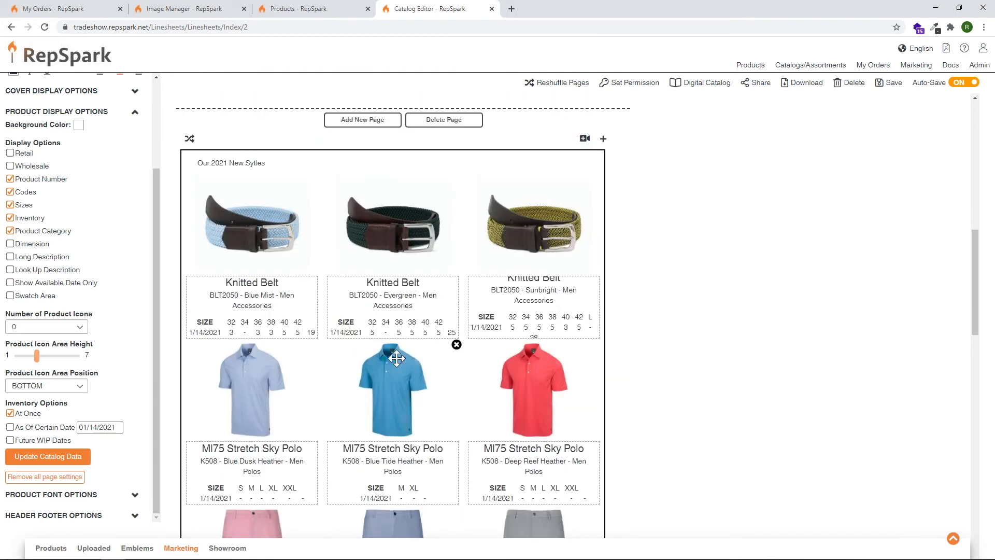
# - Delete the catalog's first product page, the one with the belts, polos and shorts, and confirm the deletion
pyautogui.click(450, 125)
pyautogui.click(511, 127)
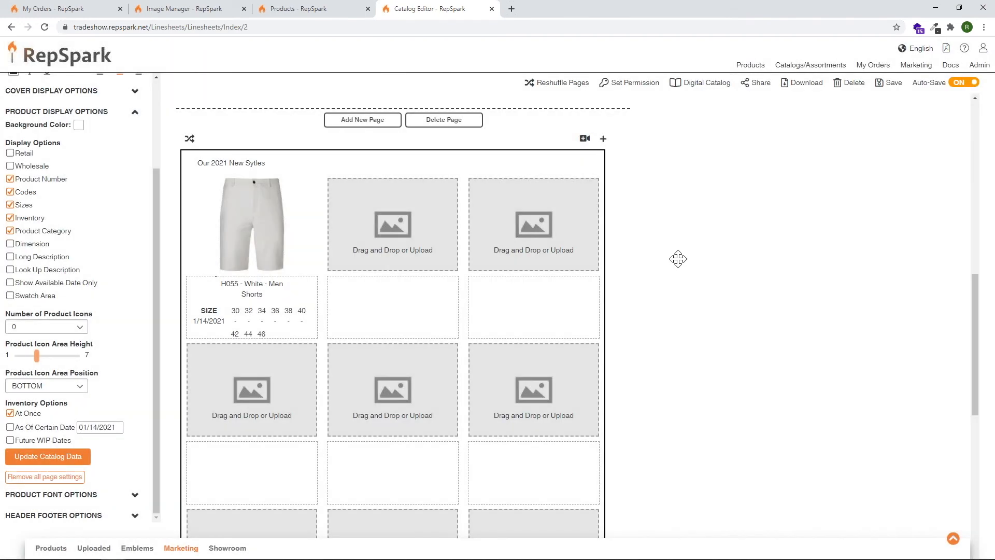
# - Limit the product collection to unused items and place the Light Pink and Mid Dusk H055 shorts in the empty slots beside the white shorts
pyautogui.click(51, 551)
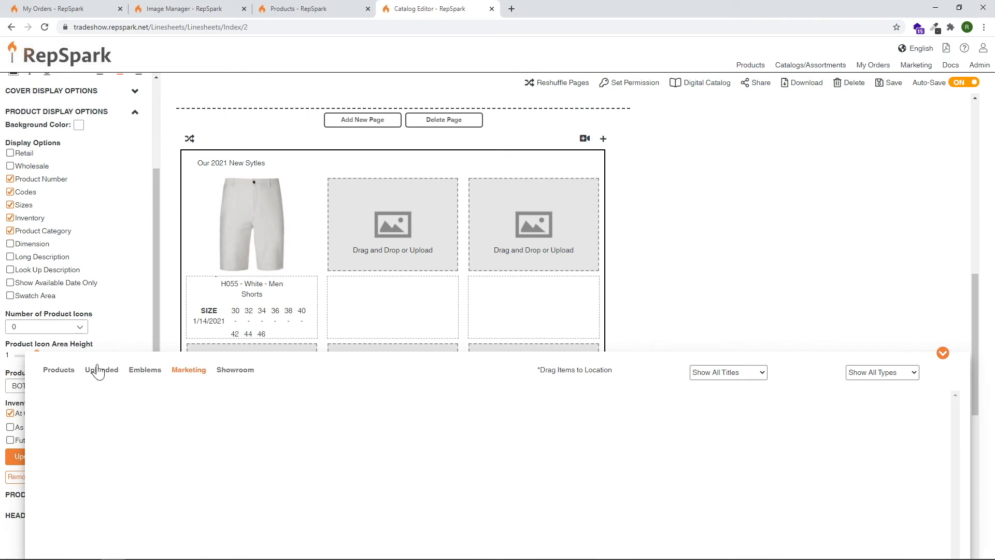
pyautogui.click(59, 372)
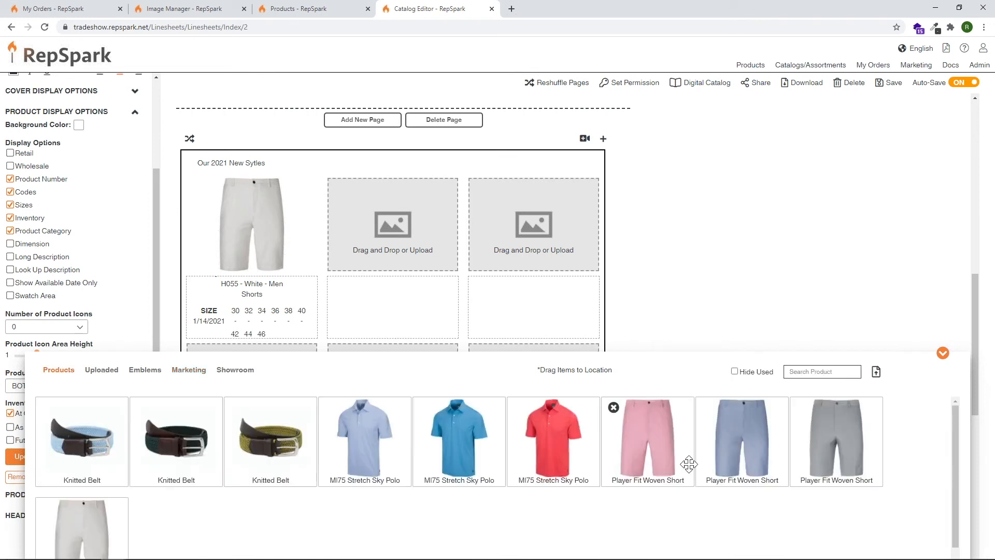
pyautogui.click(735, 372)
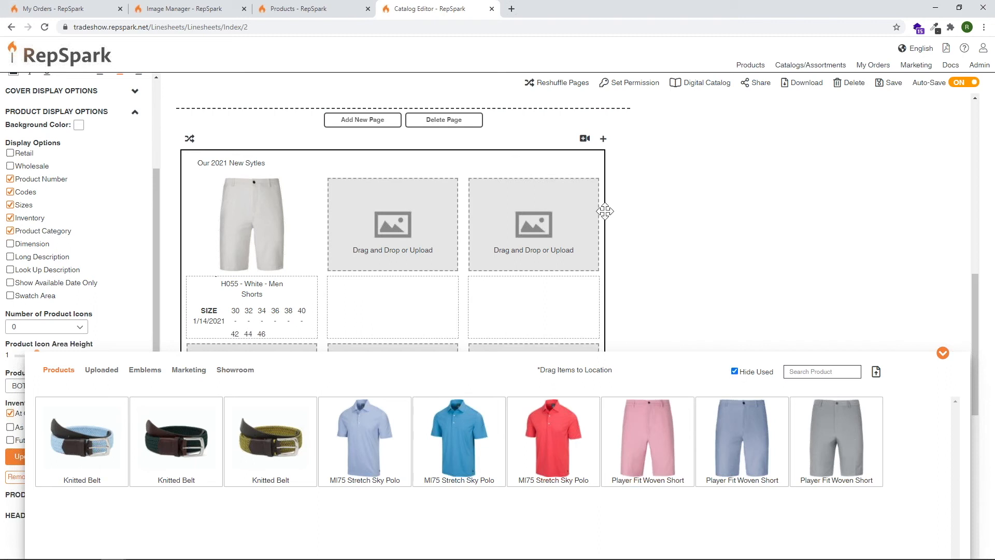
pyautogui.moveTo(643, 437); pyautogui.dragTo(386, 220)
pyautogui.moveTo(658, 453); pyautogui.dragTo(525, 241)
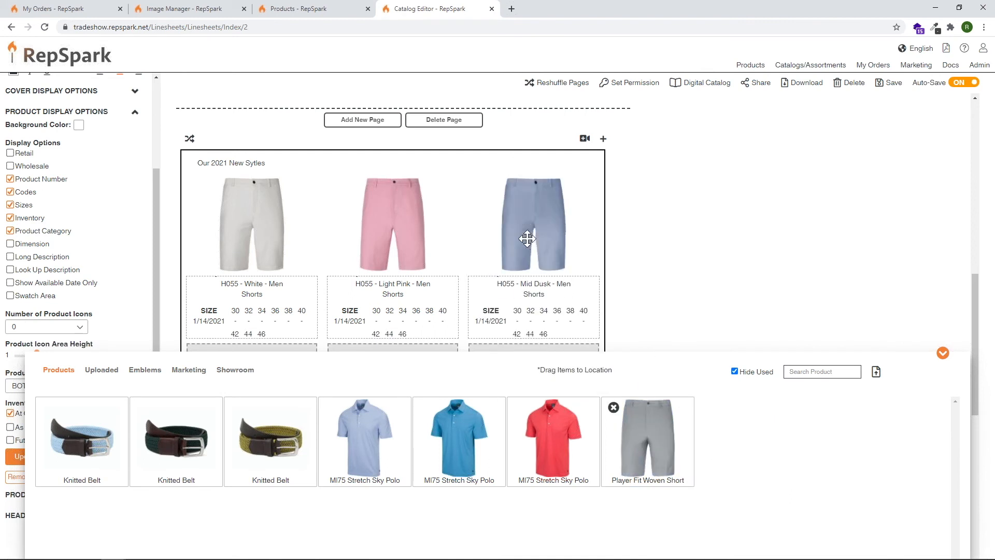
# - Place the Deep Reef, Blue Tide and Blue Dusk Heather MI75 Stretch Sky Polos in the row below the shorts, and collapse the product collection
pyautogui.scroll(-1, 569, 250)
pyautogui.moveTo(571, 444); pyautogui.dragTo(284, 332)
pyautogui.moveTo(442, 450); pyautogui.dragTo(389, 326)
pyautogui.moveTo(363, 445); pyautogui.dragTo(523, 330)
pyautogui.scroll(-4, 642, 274)
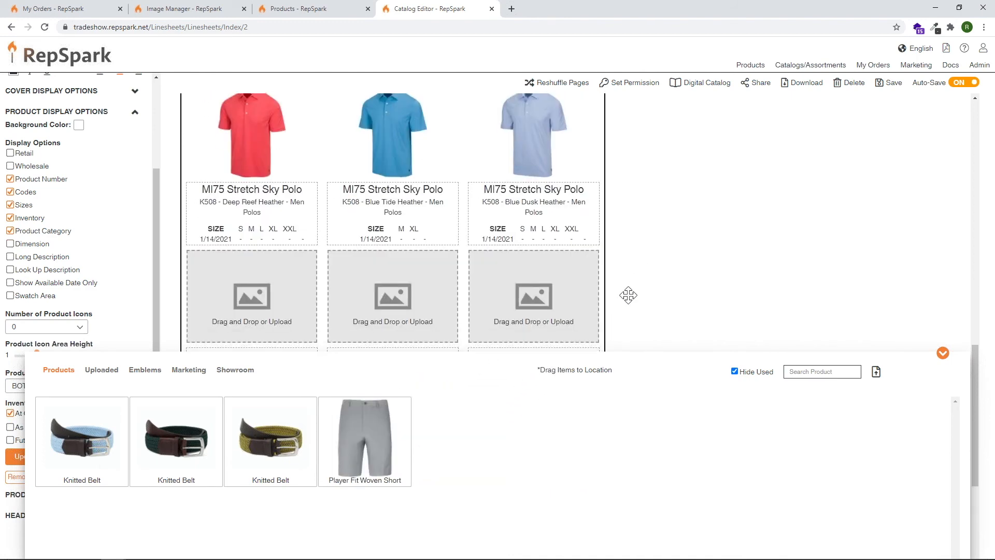
pyautogui.scroll(-5, 628, 295)
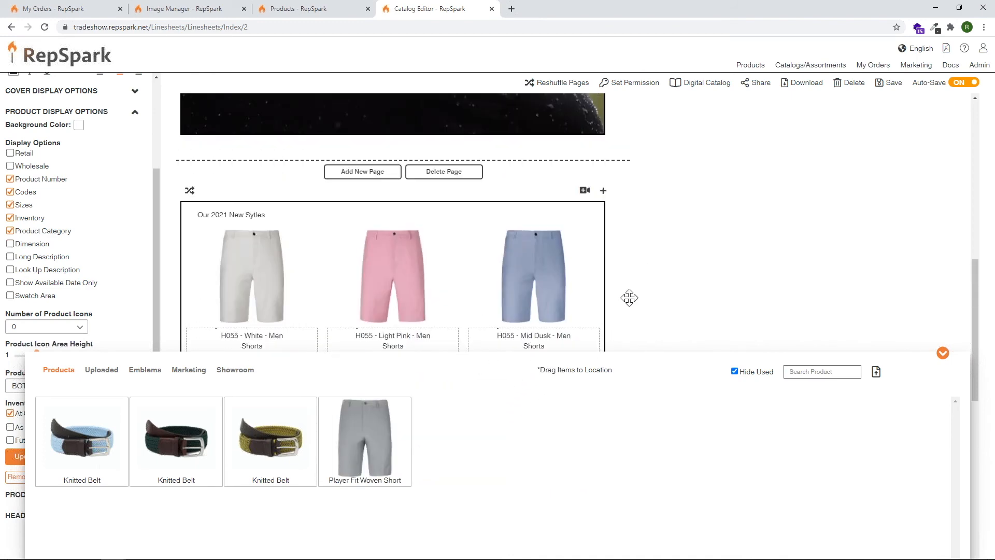
pyautogui.click(943, 354)
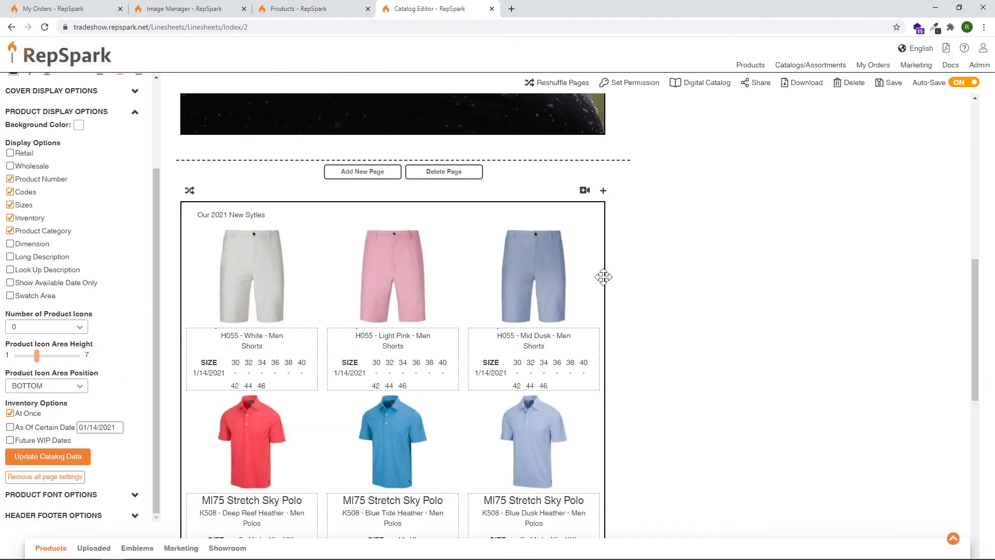
# - Add a product page before the shorts page using the Product Portrait 1 Box Large Text Inverted With Icon layout
pyautogui.scroll(-3, 603, 278)
pyautogui.scroll(3, 603, 277)
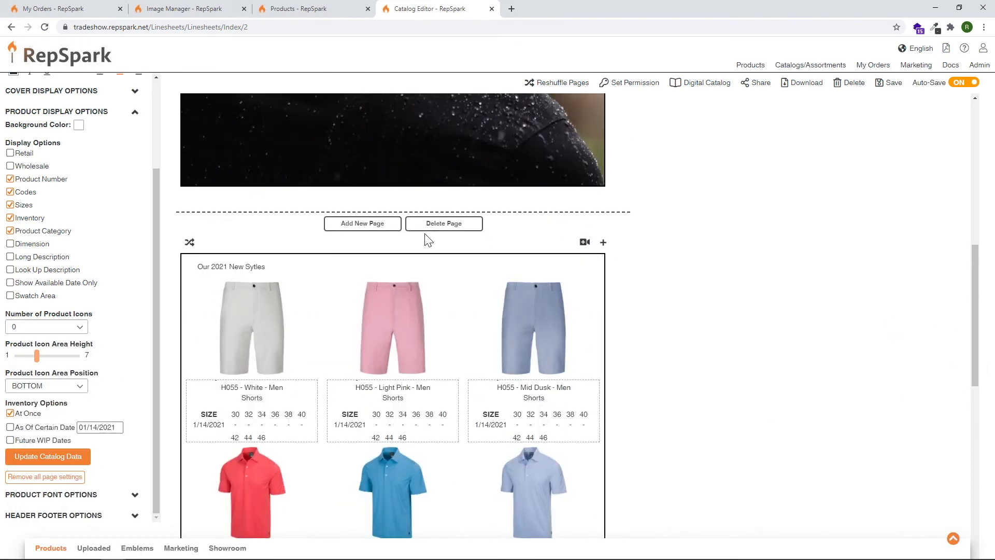
pyautogui.click(363, 227)
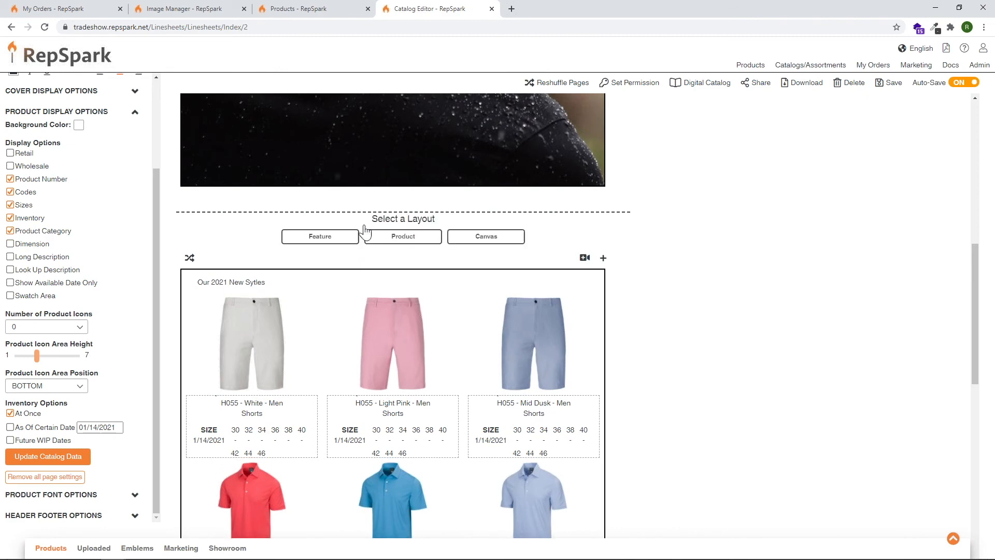
pyautogui.click(409, 239)
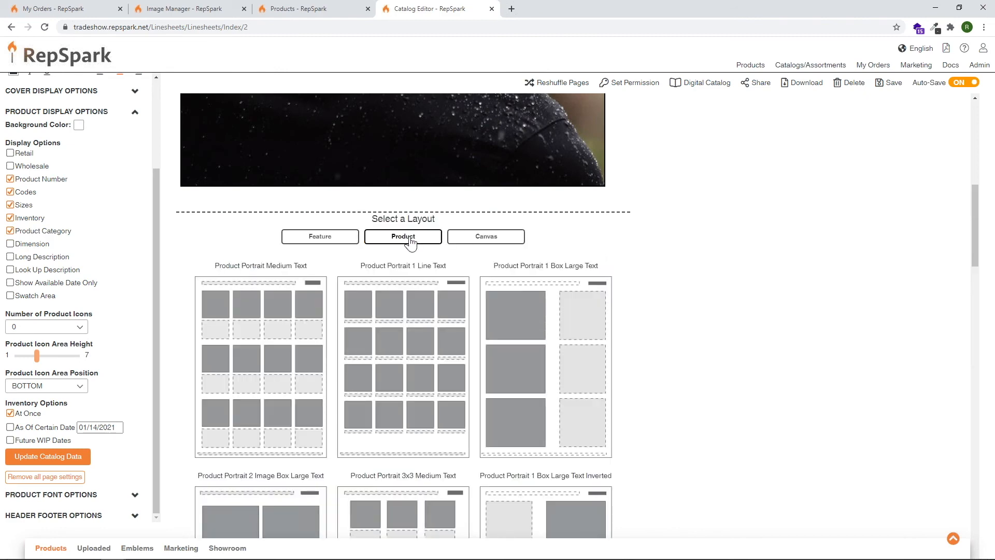
pyautogui.scroll(-4, 518, 270)
pyautogui.scroll(-10, 534, 276)
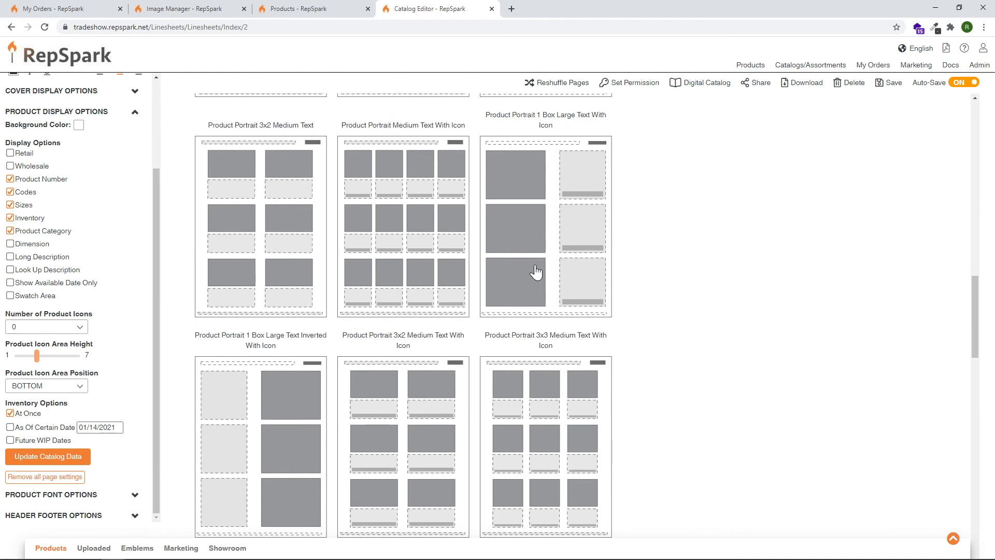
pyautogui.click(272, 289)
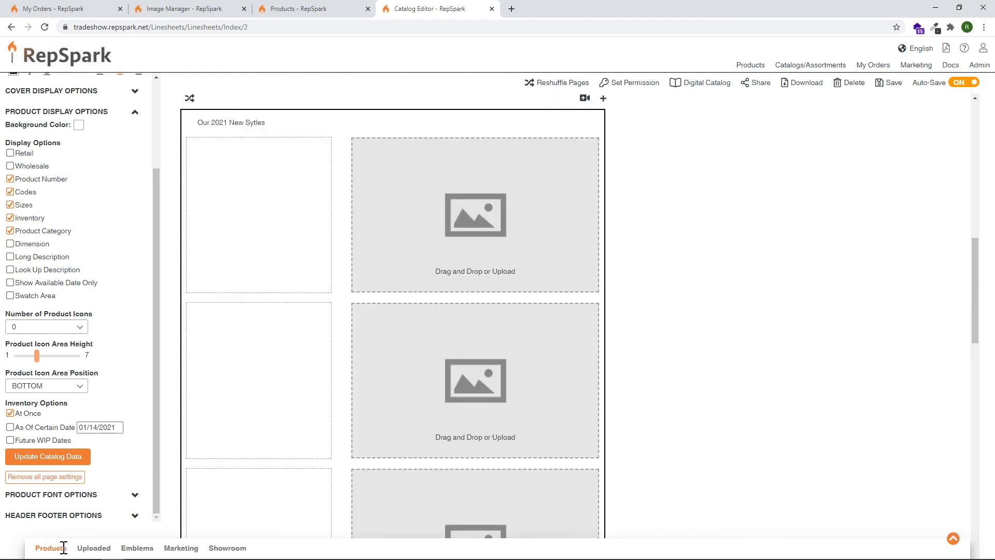
# - Fill the new page with the Sunbright, Evergreen and Blue Mist Knitted Belts from top to bottom, and collapse the product collection
pyautogui.moveTo(873, 556)
pyautogui.moveTo(284, 460); pyautogui.dragTo(466, 221)
pyautogui.scroll(-3, 373, 321)
pyautogui.moveTo(207, 430); pyautogui.dragTo(456, 233)
pyautogui.moveTo(86, 435); pyautogui.dragTo(467, 291)
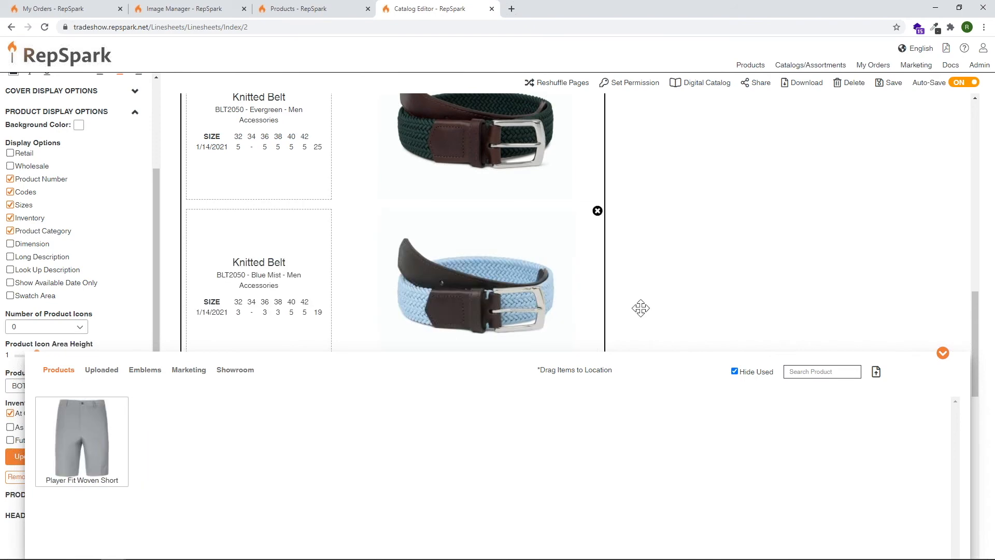
pyautogui.click(943, 353)
# - Review the catalog from the cover through the belts page to the shorts and polos page
pyautogui.scroll(-5, 707, 208)
pyautogui.scroll(10, 708, 213)
pyautogui.scroll(-15, 673, 229)
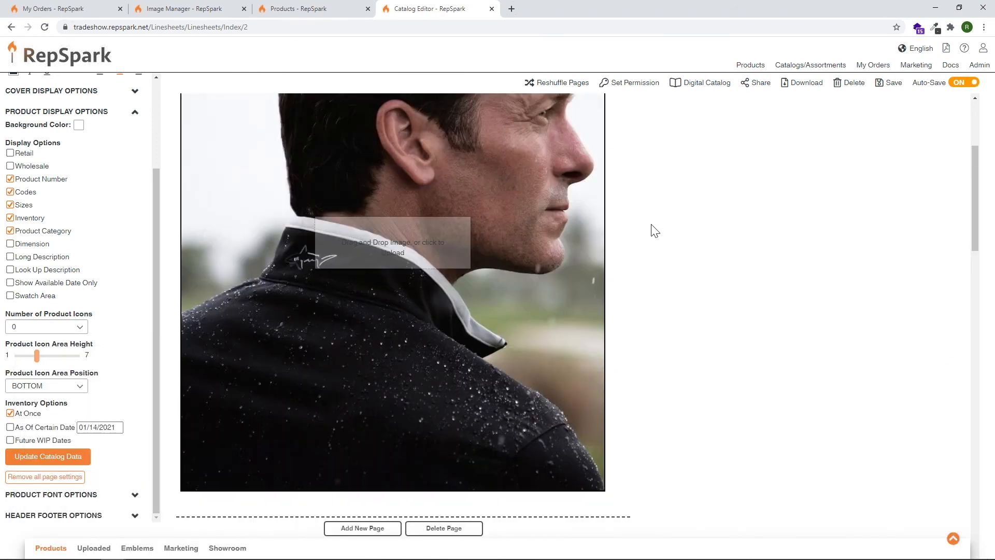
pyautogui.scroll(-10, 471, 256)
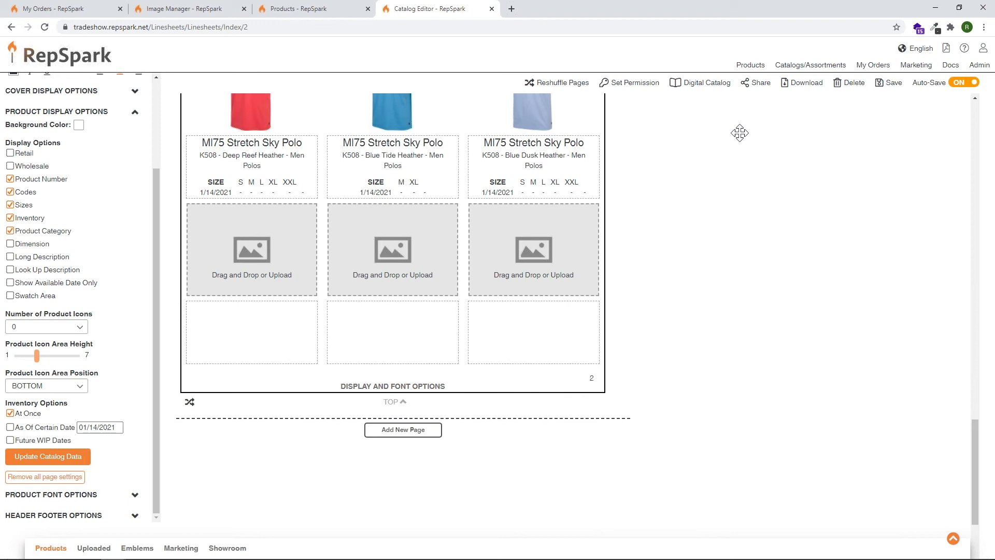
pyautogui.scroll(5, 402, 256)
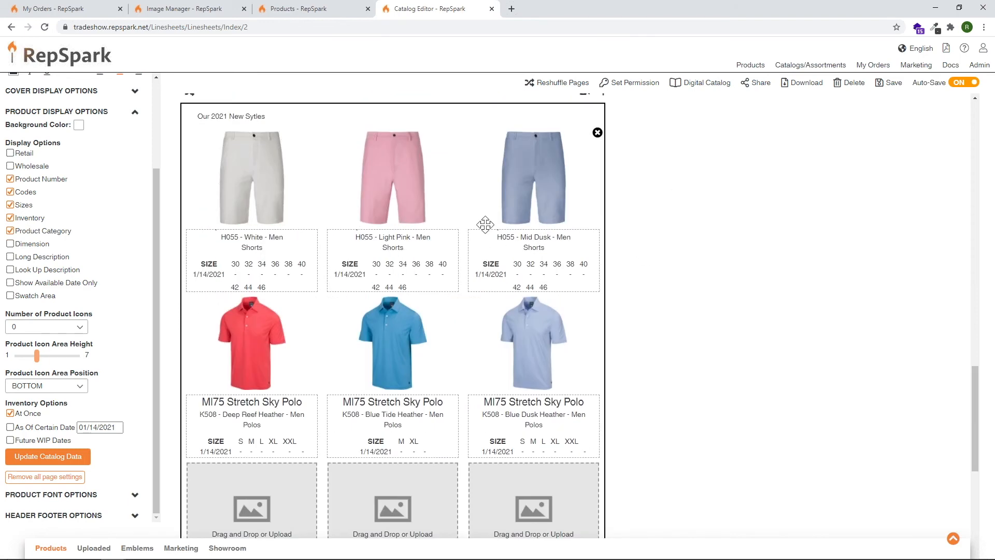
pyautogui.scroll(7, 407, 283)
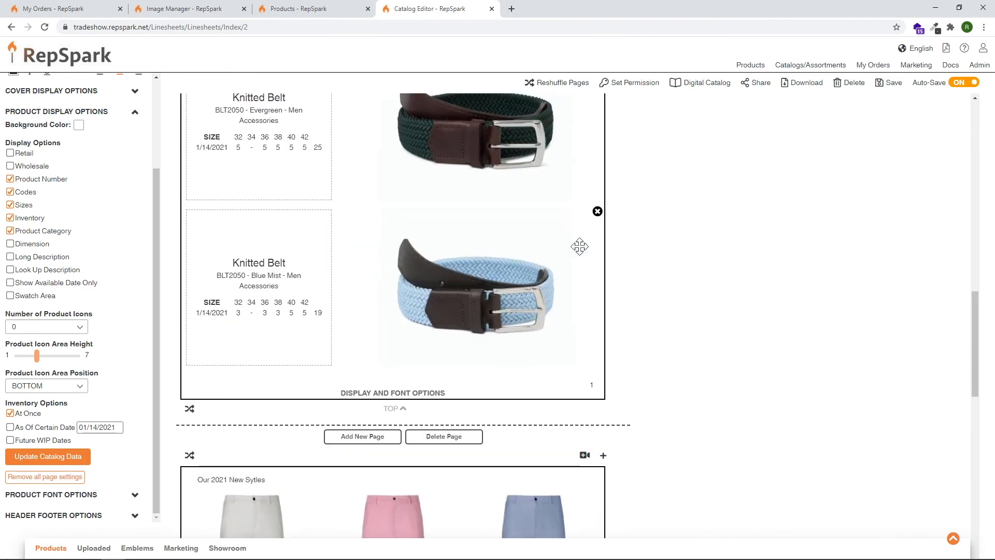
pyautogui.scroll(4, 570, 244)
pyautogui.scroll(4, 470, 228)
pyautogui.scroll(-10, 448, 269)
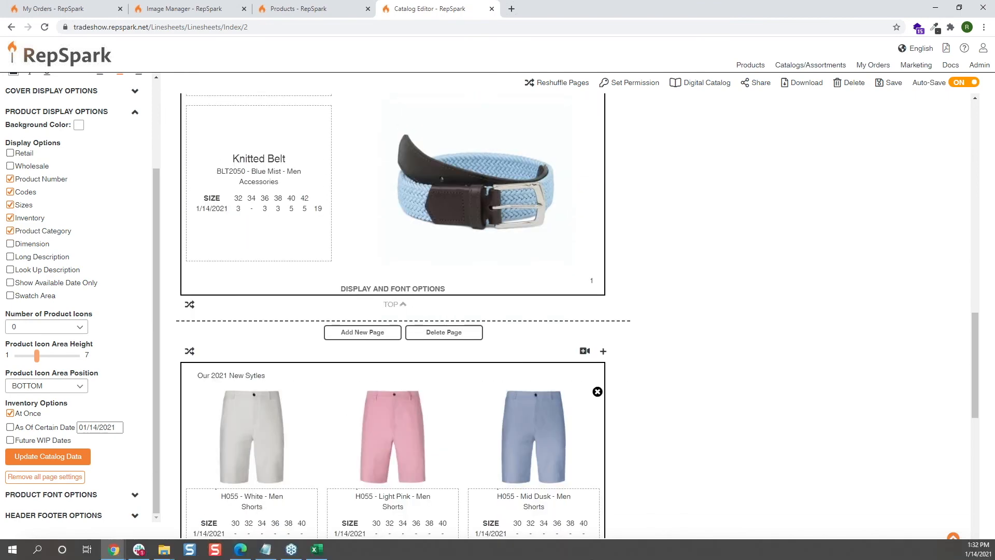
# - Examine the belts page's own display and font options, and close them without changes
pyautogui.click(407, 285)
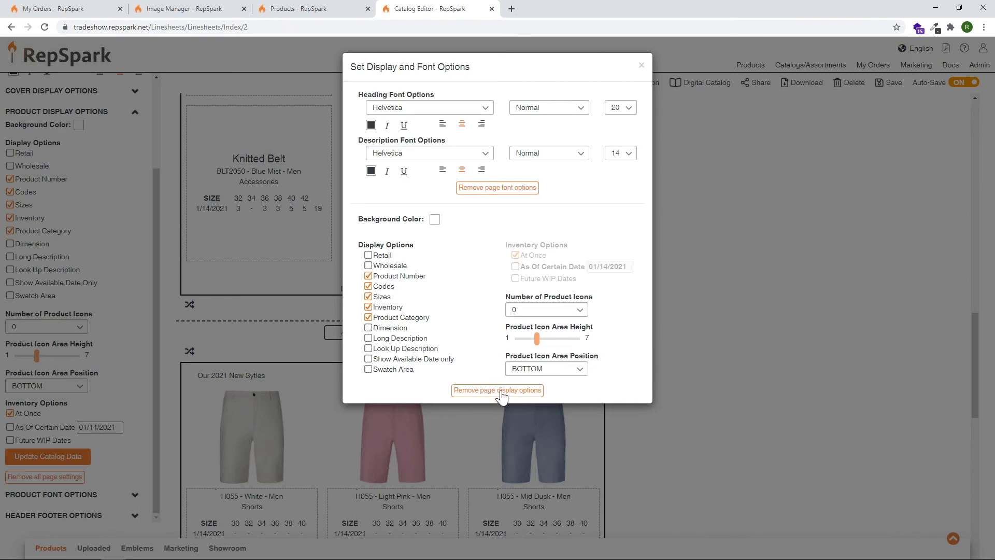
pyautogui.click(643, 66)
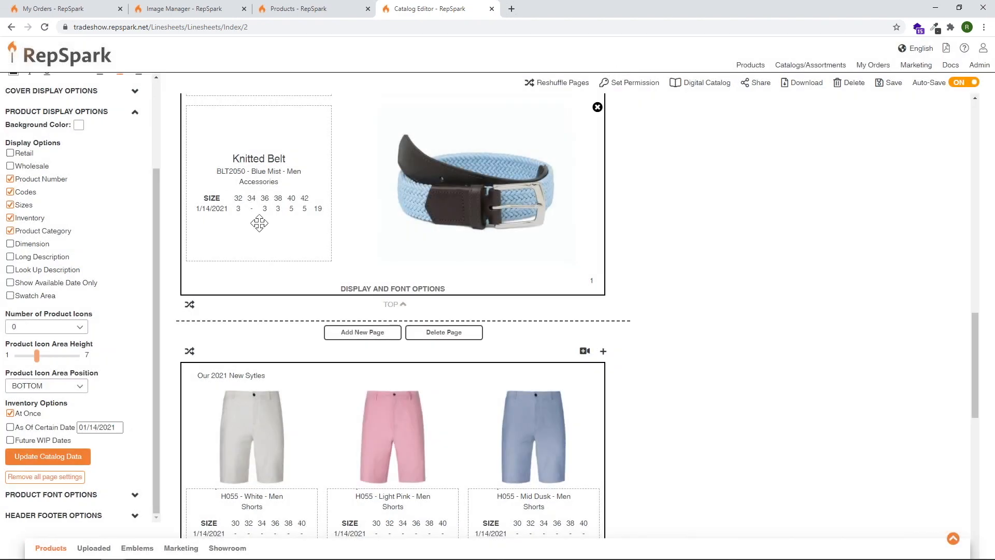
pyautogui.scroll(5, 288, 133)
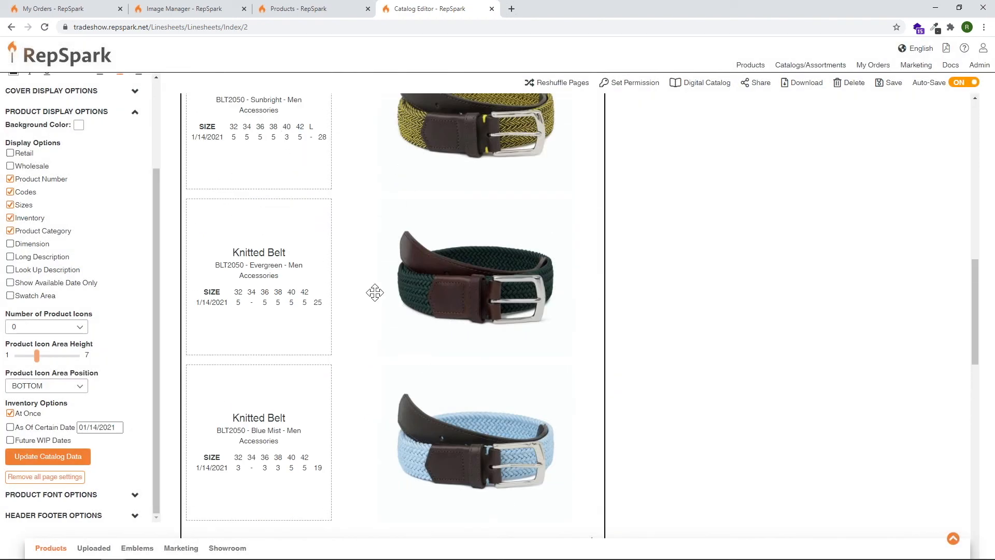
pyautogui.scroll(-6, 485, 422)
pyautogui.scroll(-3, 485, 423)
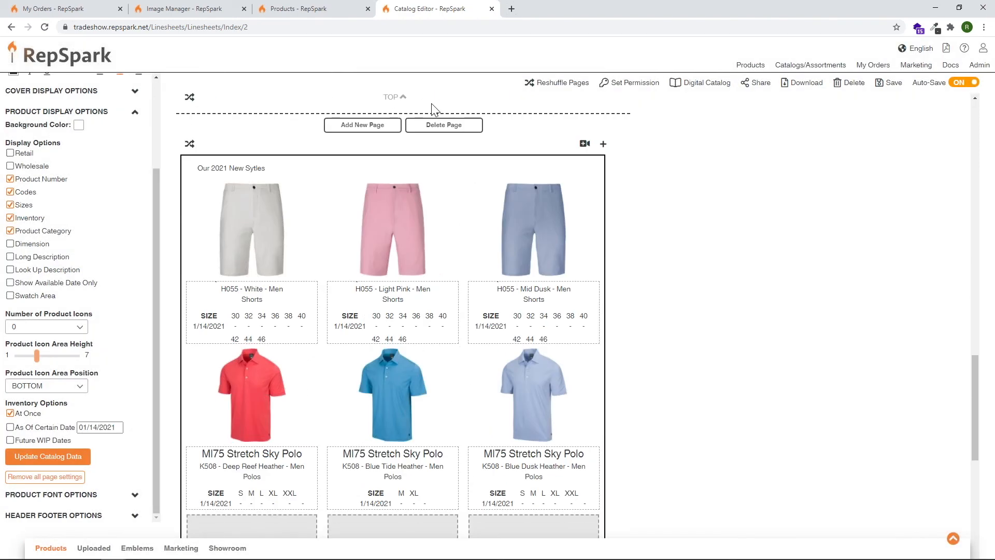
# - Add a feature page between the belts page and the shorts page using the Feature Portrait Full Page Image layout
pyautogui.scroll(15, 625, 187)
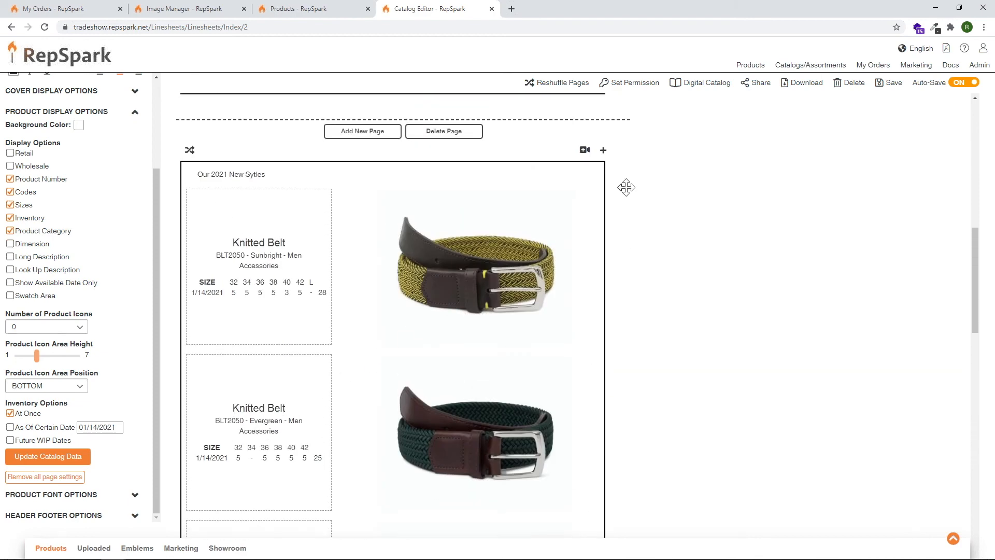
pyautogui.scroll(1, 400, 151)
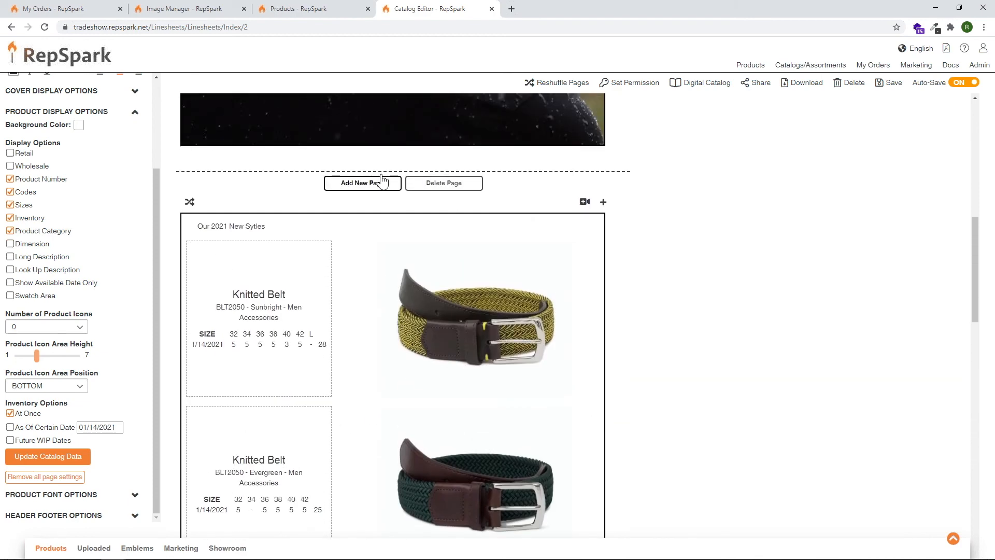
pyautogui.scroll(-10, 382, 182)
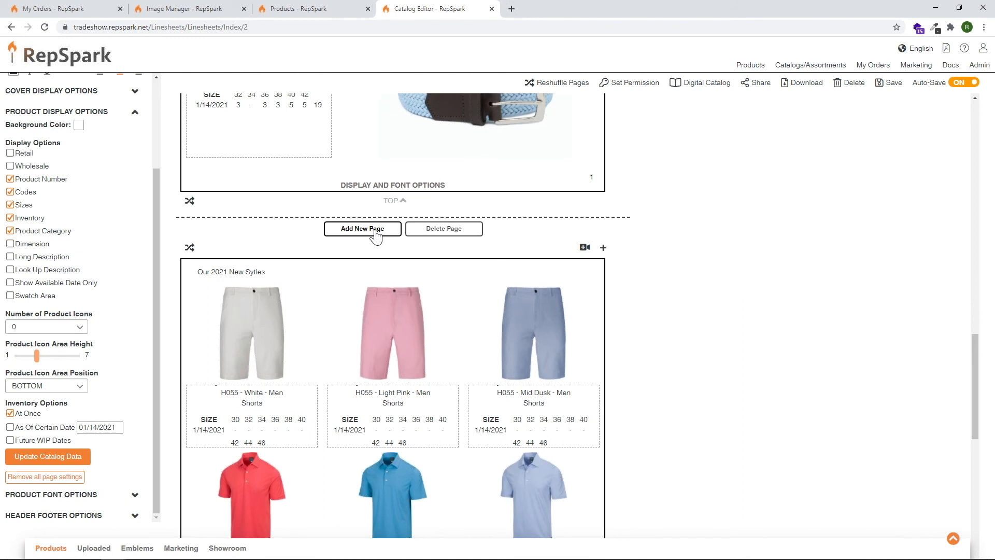
pyautogui.click(376, 230)
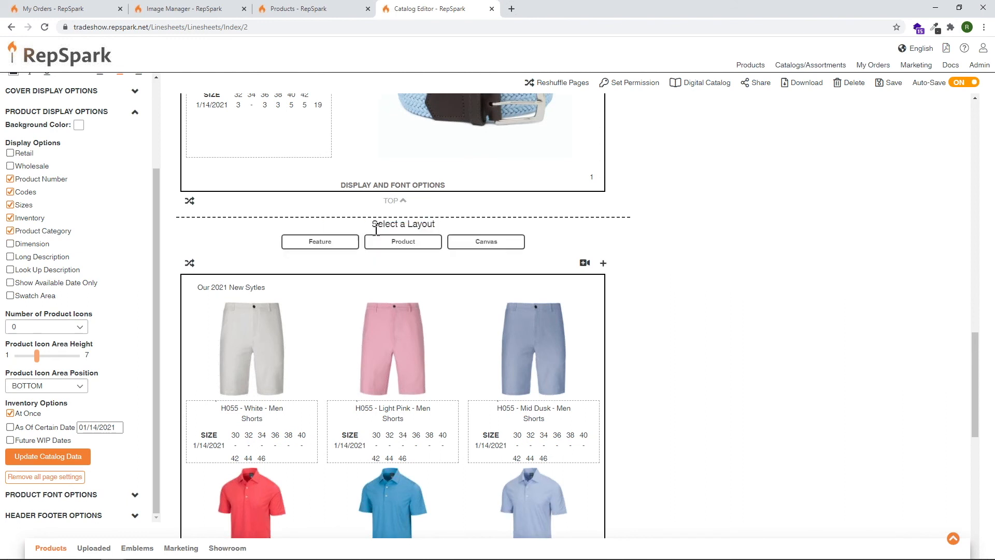
pyautogui.click(313, 244)
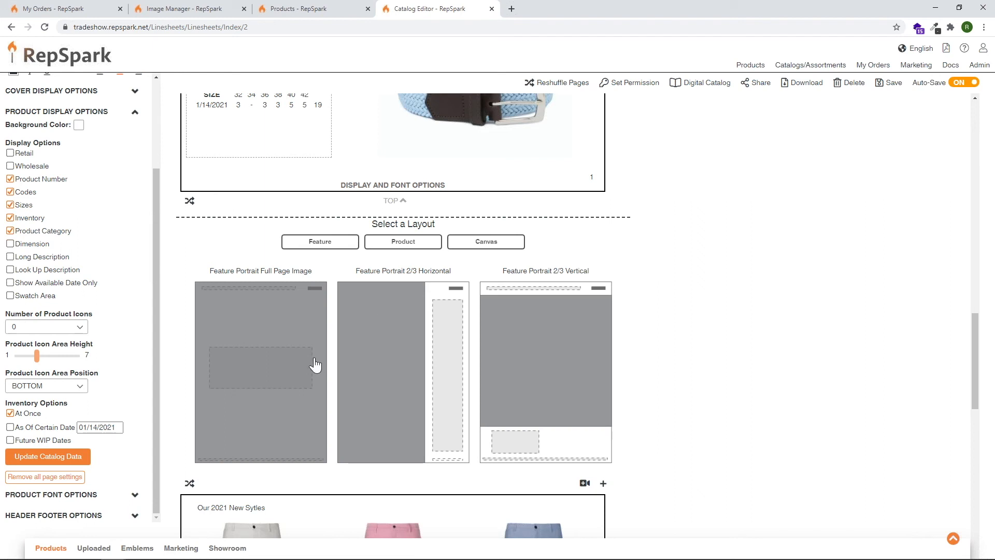
pyautogui.click(284, 369)
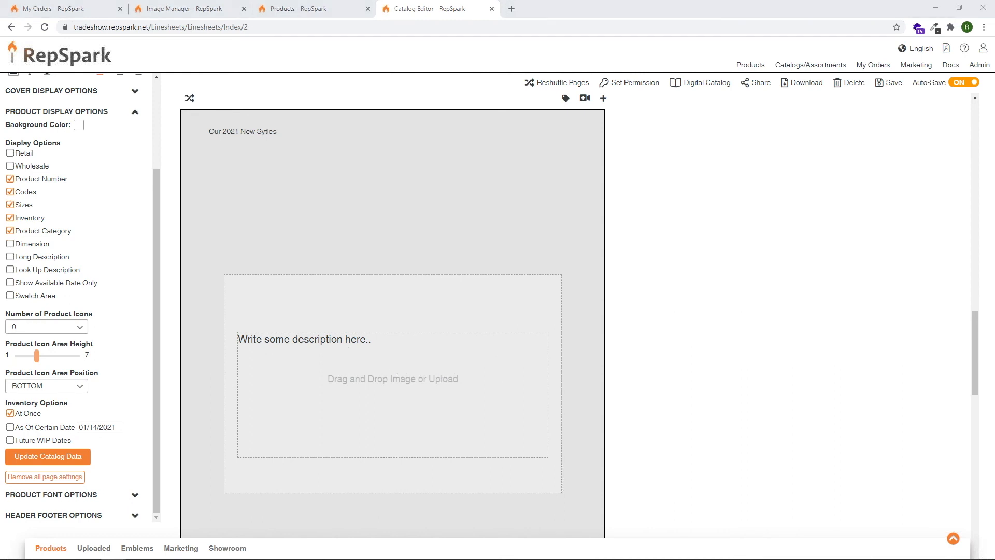
# - Switch to File Explorer and place the photo of the woman in the purple pullover from Catalogs and Covers as the feature page's image
pyautogui.click(163, 559)
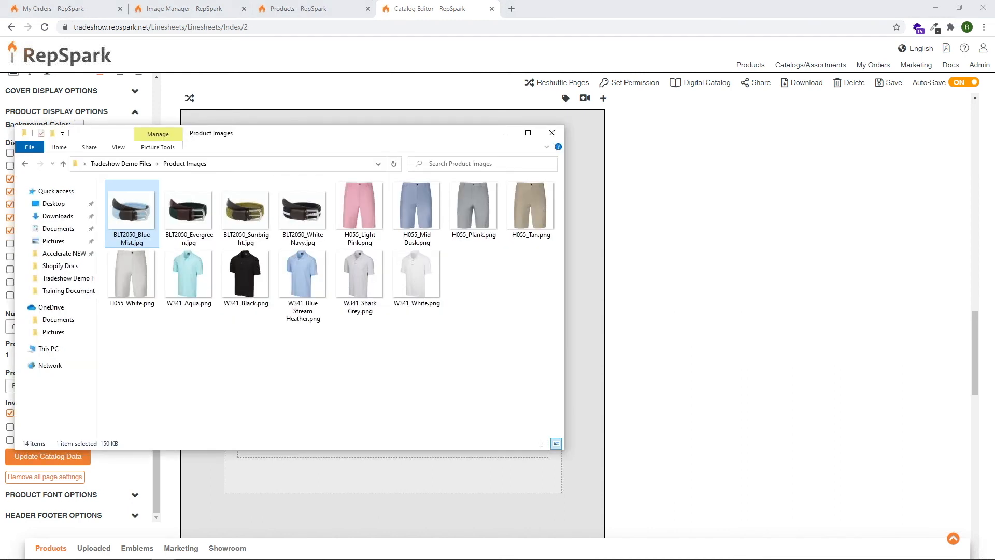
pyautogui.click(25, 164)
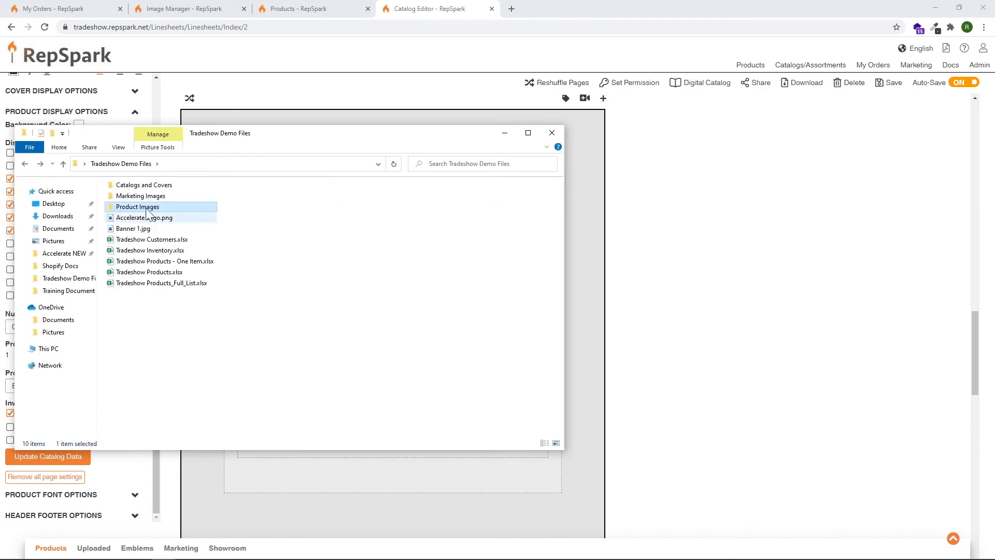
pyautogui.doubleClick(138, 195)
pyautogui.click(25, 163)
pyautogui.doubleClick(150, 189)
pyautogui.moveTo(339, 140); pyautogui.dragTo(994, 130)
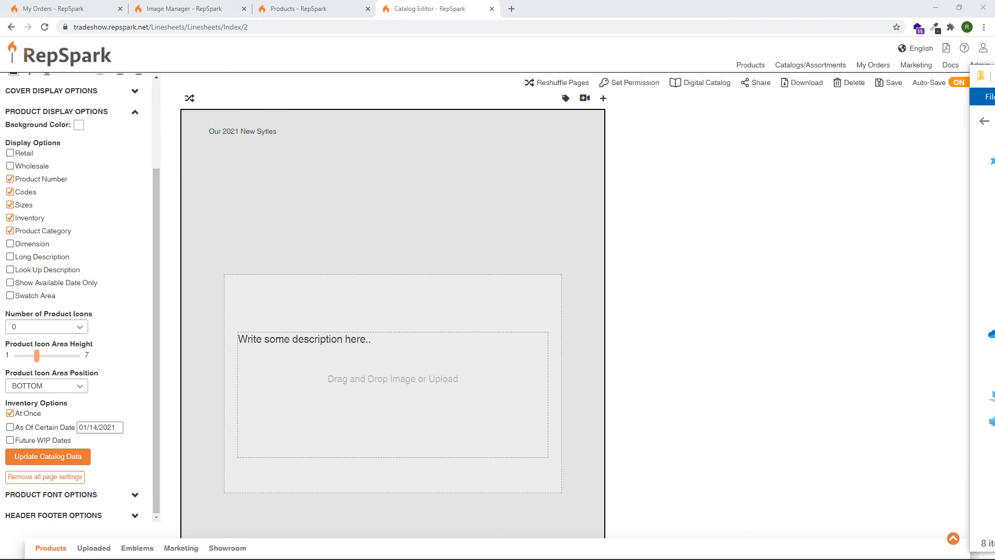
pyautogui.moveTo(965, 132); pyautogui.dragTo(463, 315)
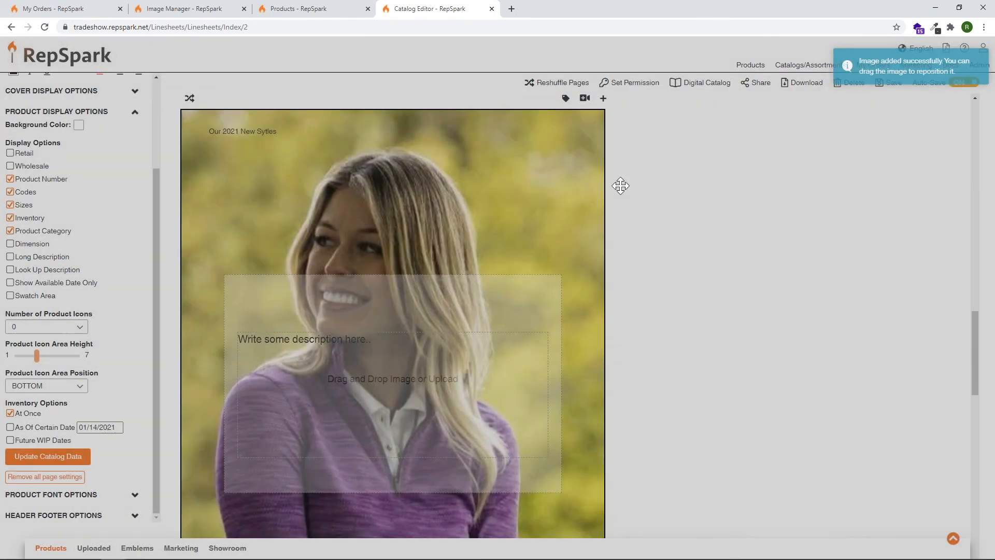
pyautogui.scroll(-6, 751, 202)
pyautogui.scroll(6, 751, 204)
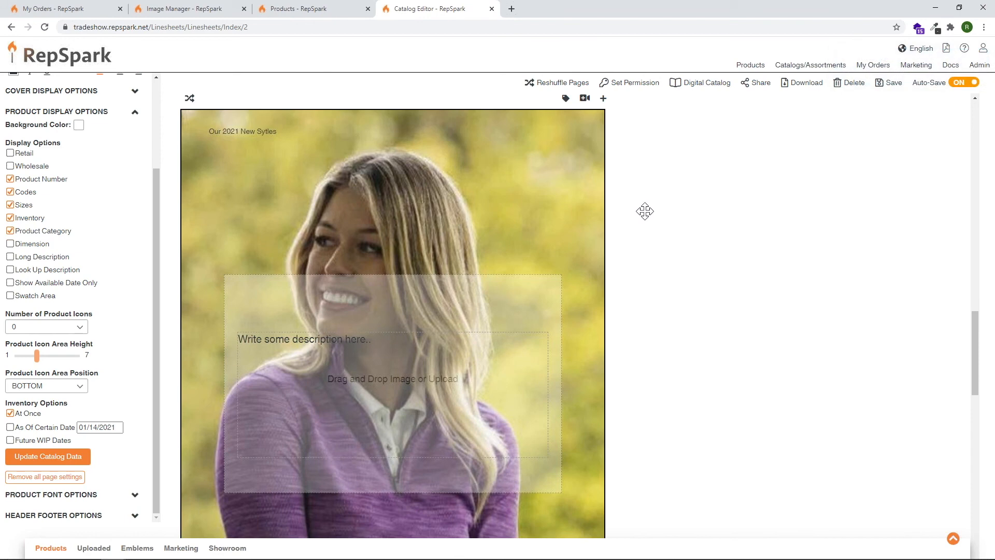
# - Place a product tag on the sleeve of the purple pullover in the feature page's photo
pyautogui.click(566, 100)
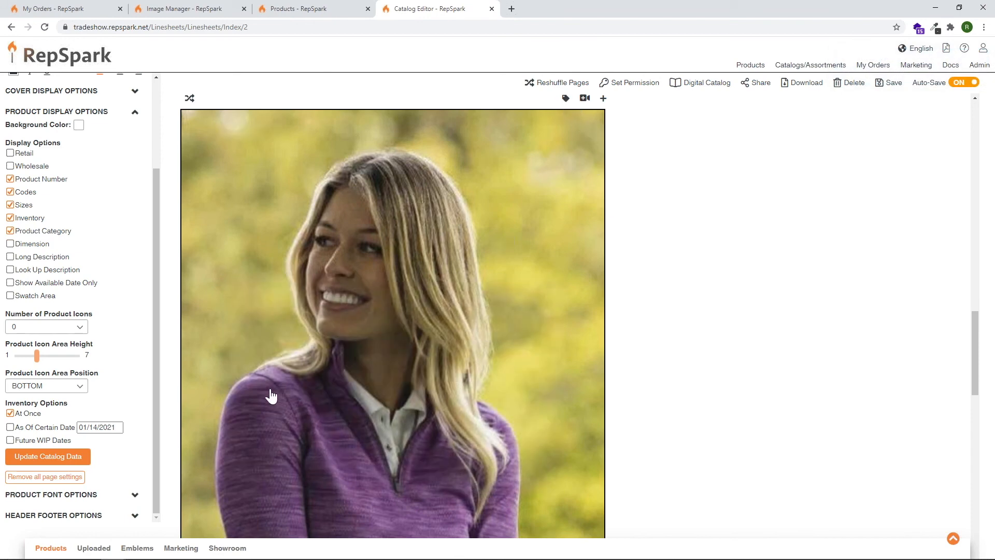
pyautogui.scroll(-2, 295, 293)
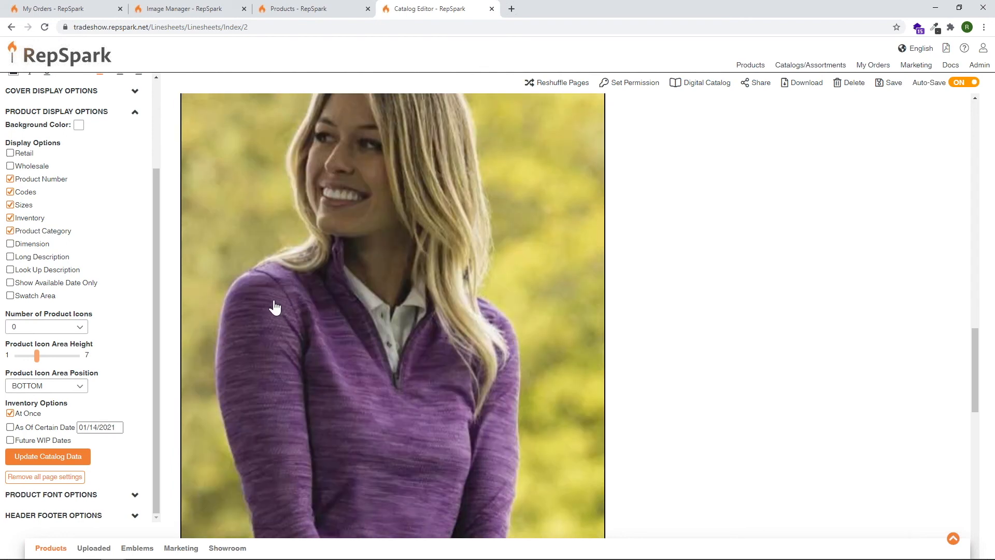
pyautogui.click(274, 301)
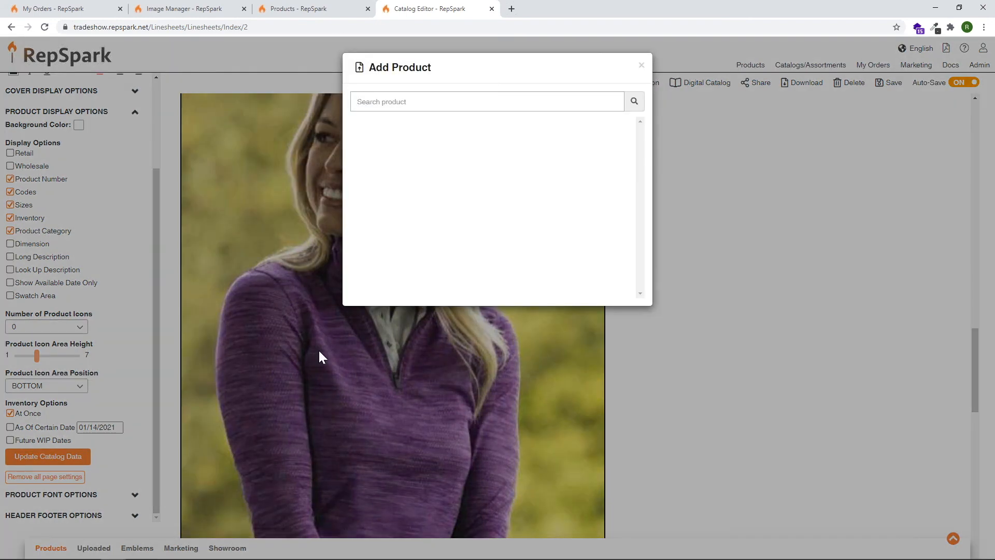
# - Search the products for BLT and link the tag to the Blue Mist Knitted Belt
pyautogui.click(423, 101)
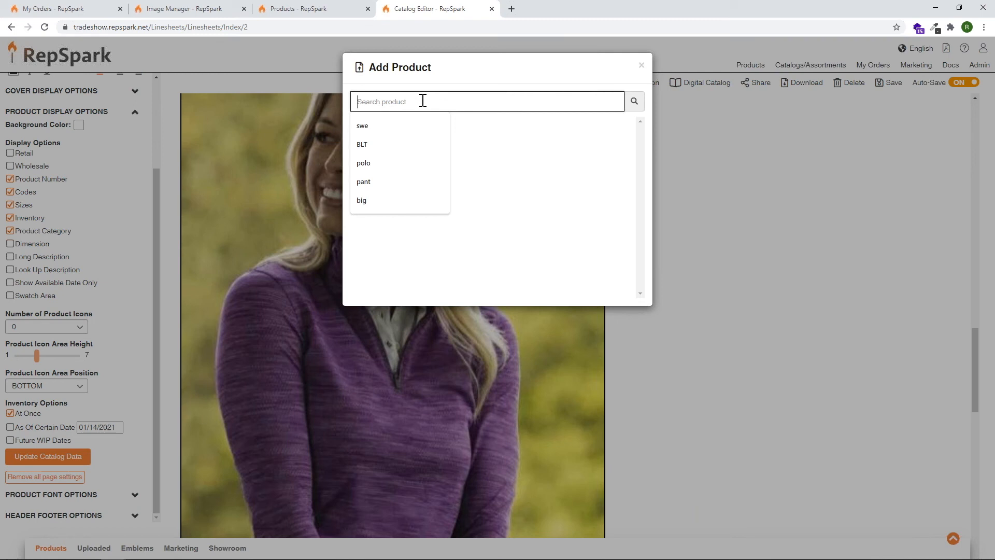
pyautogui.write('wom')
pyautogui.press('BackSpace')
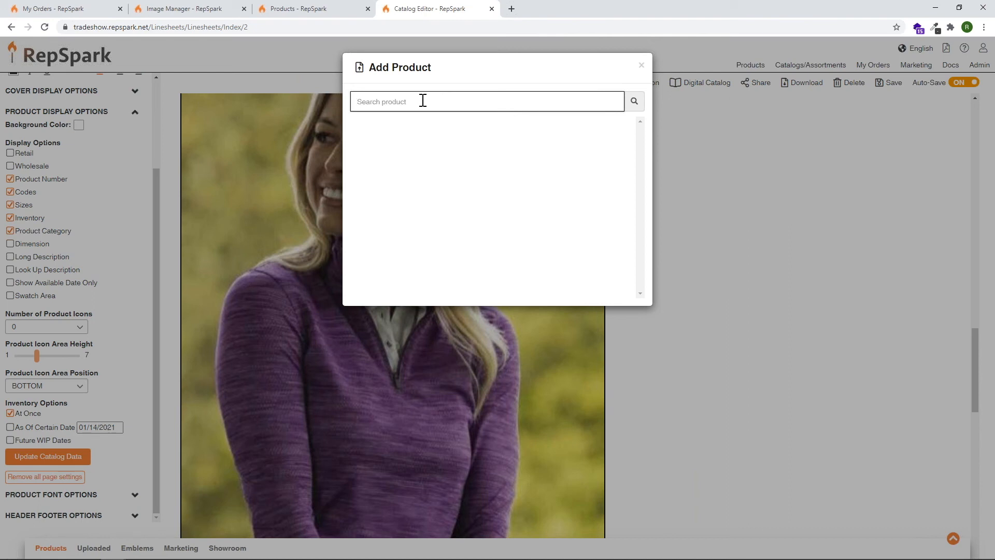
pyautogui.click(639, 105)
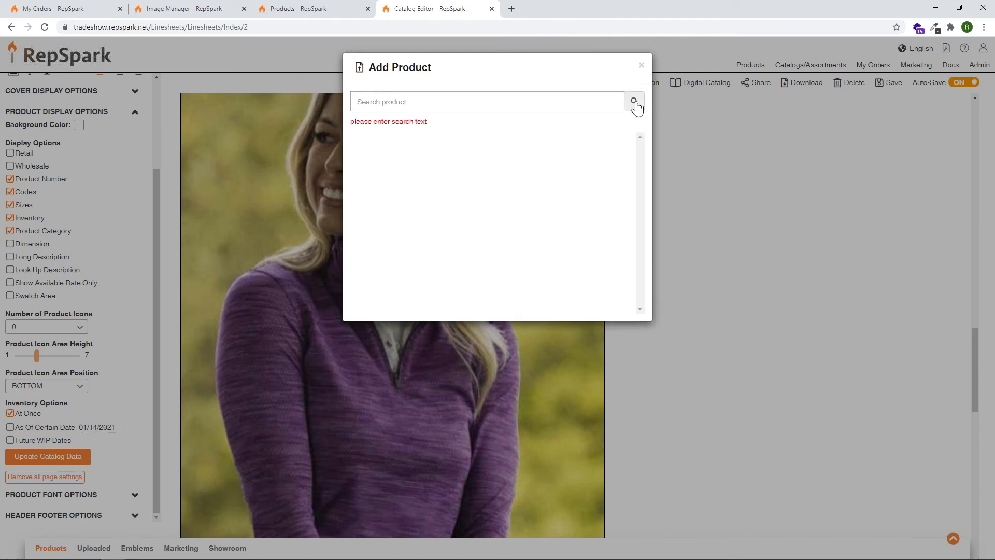
pyautogui.click(430, 98)
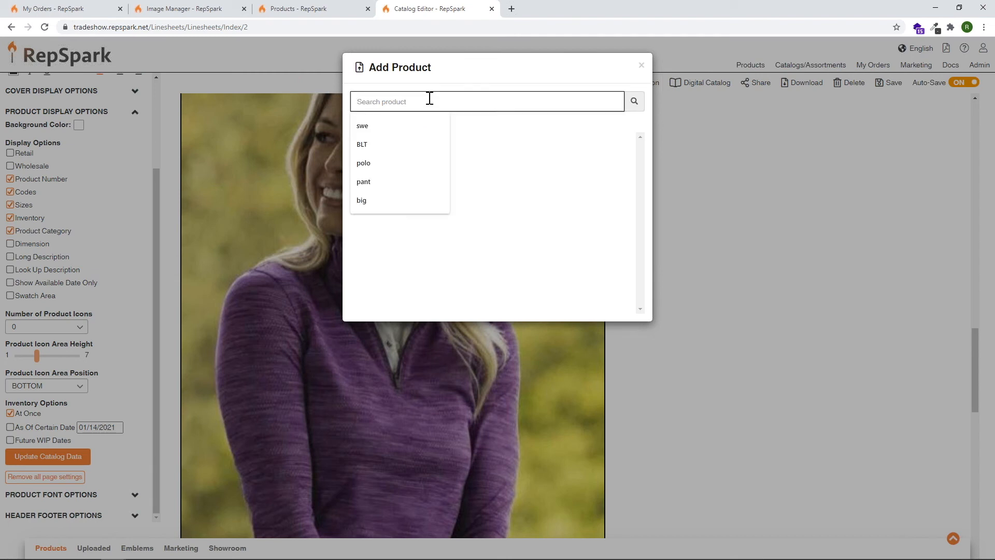
pyautogui.write('BLT')
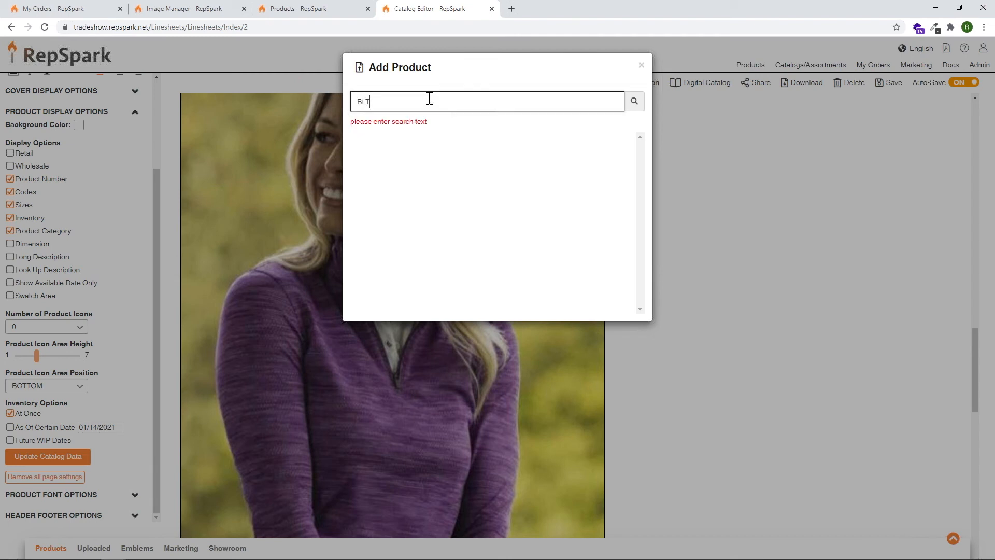
pyautogui.press('Return')
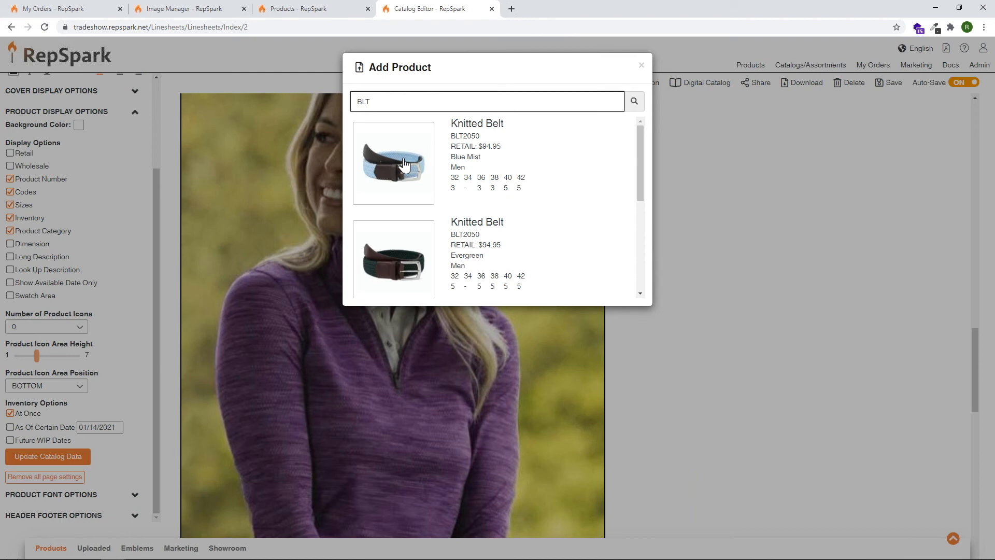
pyautogui.moveTo(404, 165); pyautogui.dragTo(274, 308)
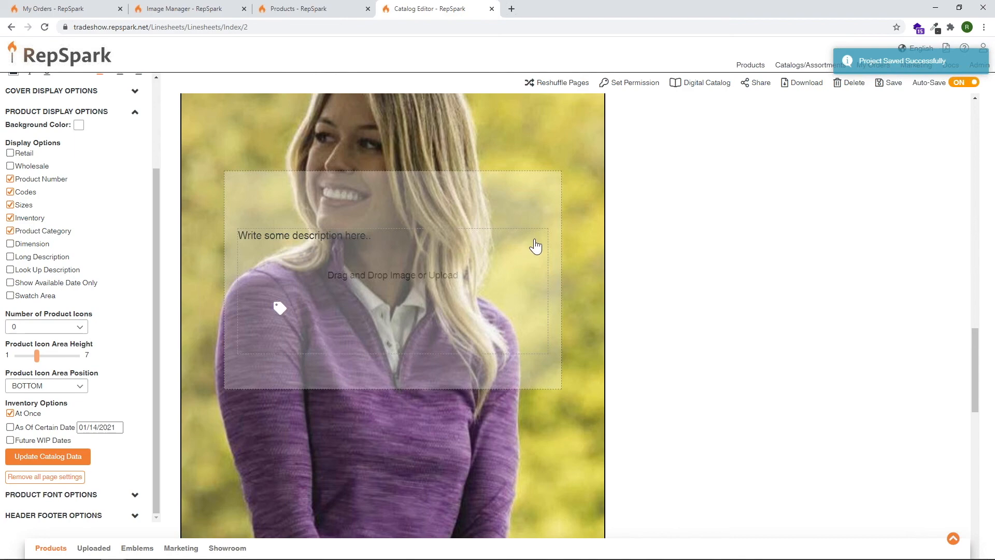
# - Save the catalog and its permissions with public viewing and private editing
pyautogui.scroll(-1, 540, 252)
pyautogui.scroll(-5, 540, 252)
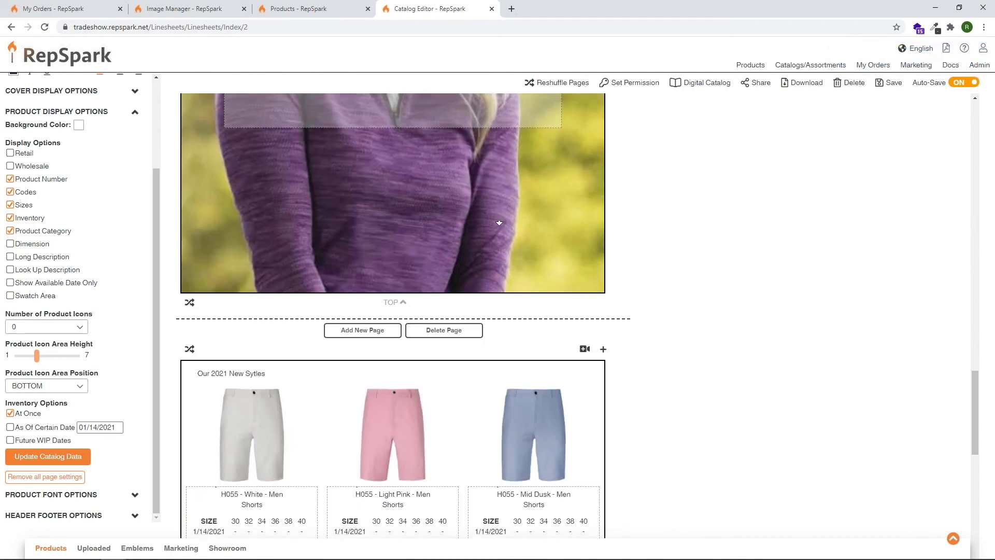
pyautogui.scroll(-5, 493, 235)
pyautogui.scroll(-8, 494, 235)
pyautogui.scroll(10, 494, 235)
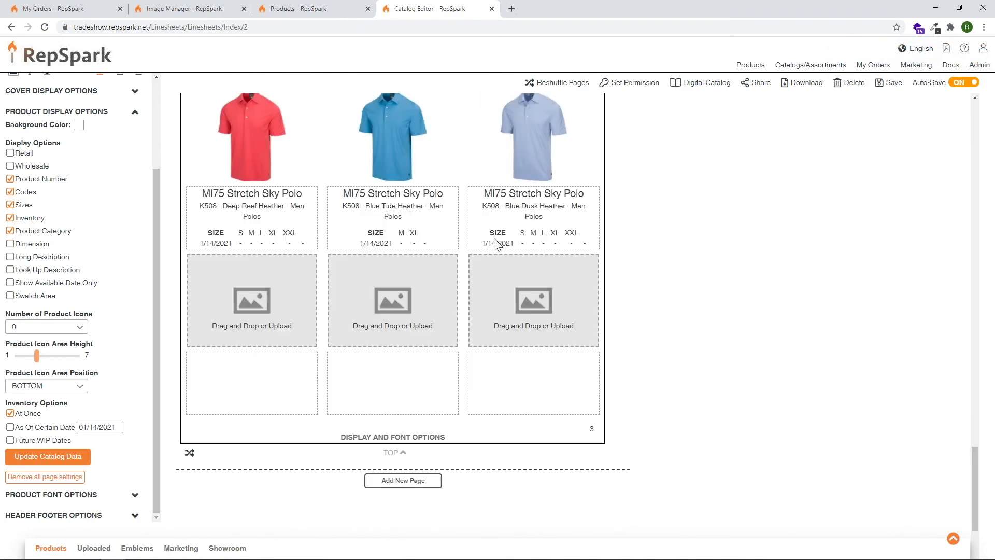
pyautogui.scroll(4, 494, 237)
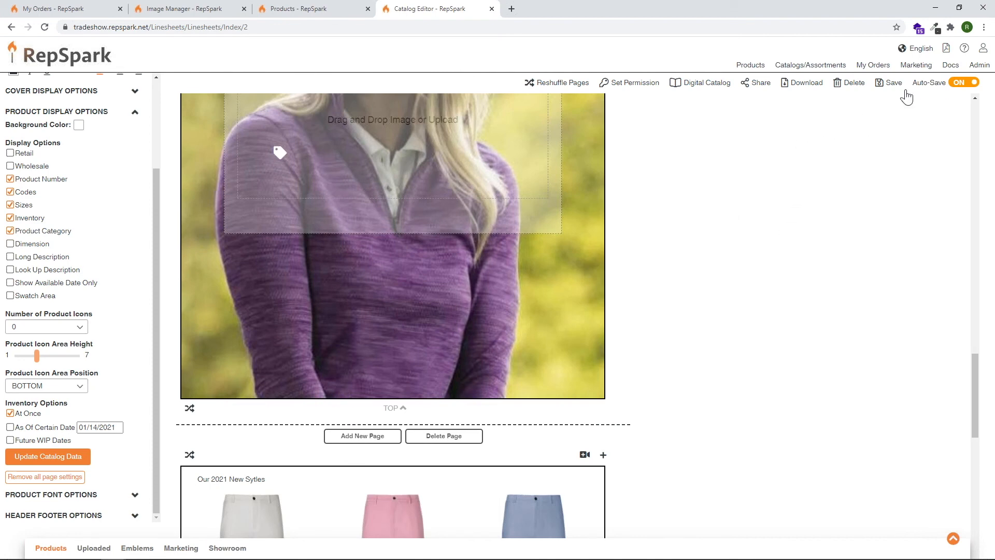
pyautogui.click(887, 83)
pyautogui.click(626, 86)
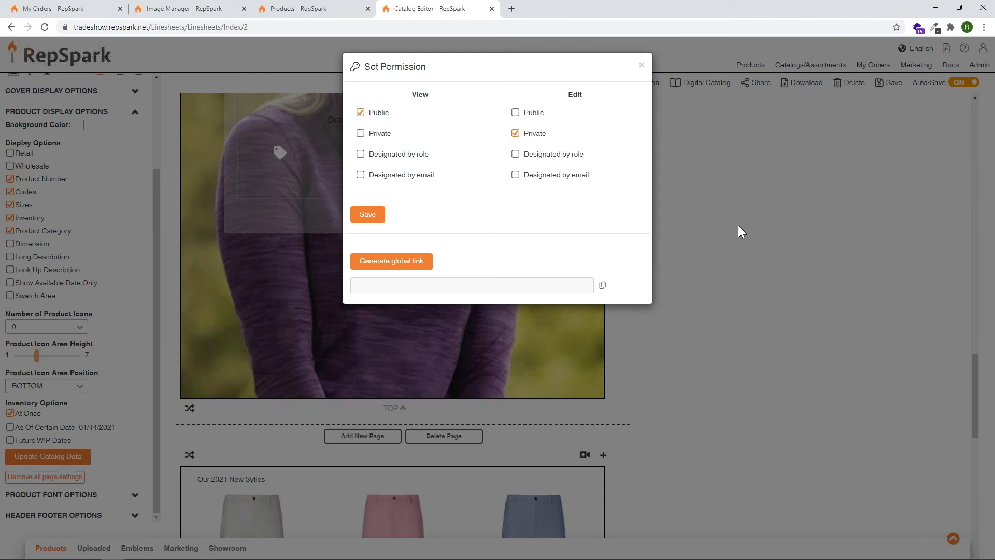
pyautogui.click(363, 214)
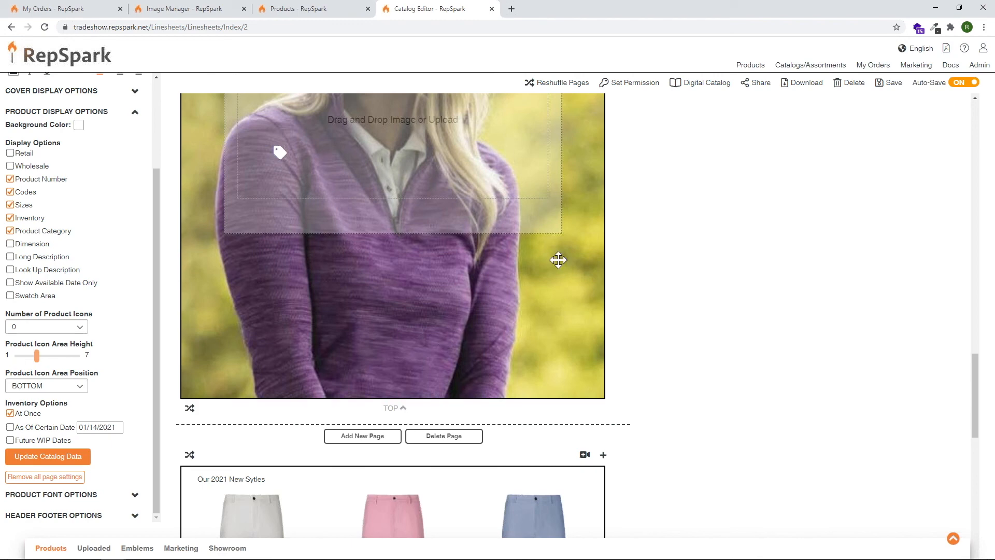
# - Fill in the catalog's share e-mail with the recipient's e-mail address, subject "test", recipient name "tes" and body text "test"
pyautogui.click(754, 85)
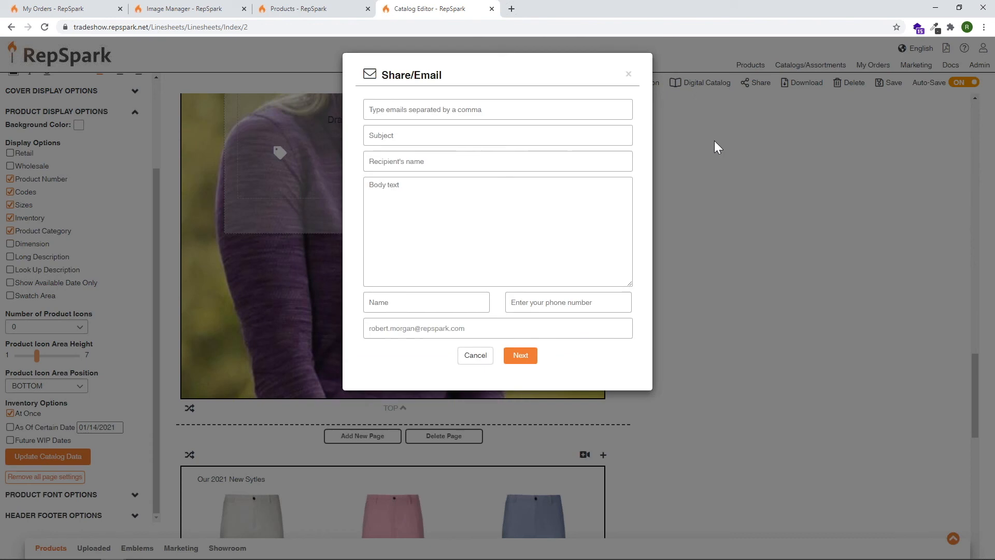
pyautogui.click(452, 110)
pyautogui.write('r')
pyautogui.write('tes')
pyautogui.write('tes')
pyautogui.write('tes')
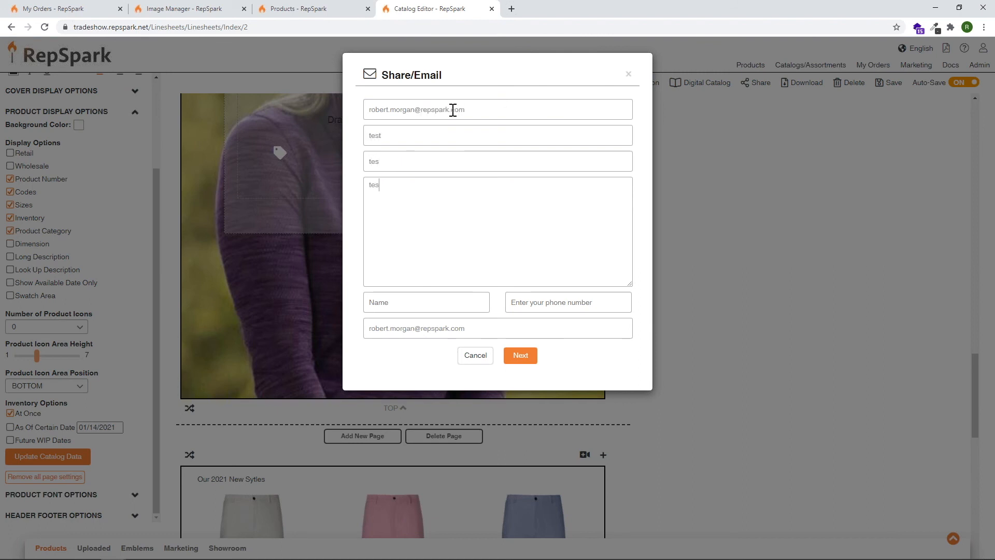
# - Preview the catalog's share e-mail down to its registration link and send it
pyautogui.click(518, 357)
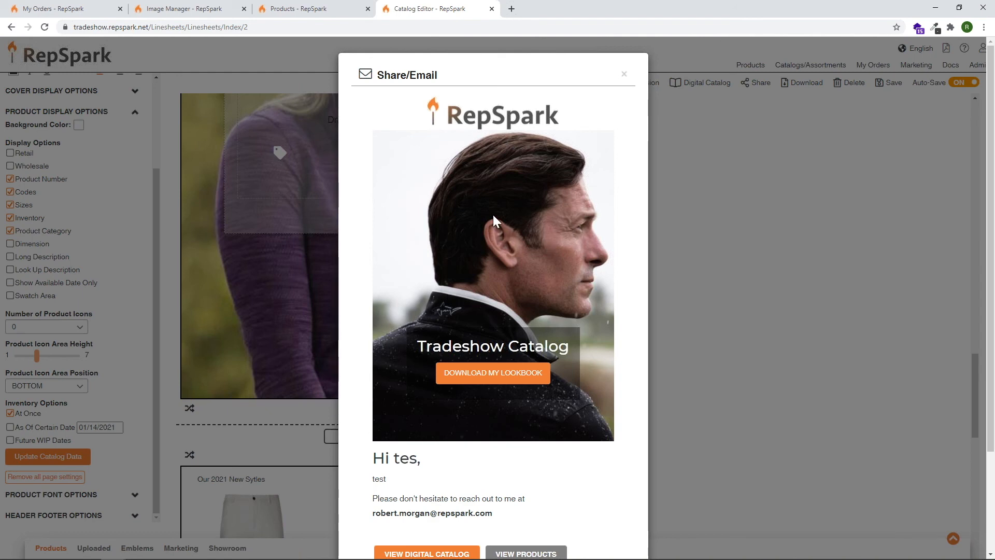
pyautogui.scroll(-3, 544, 206)
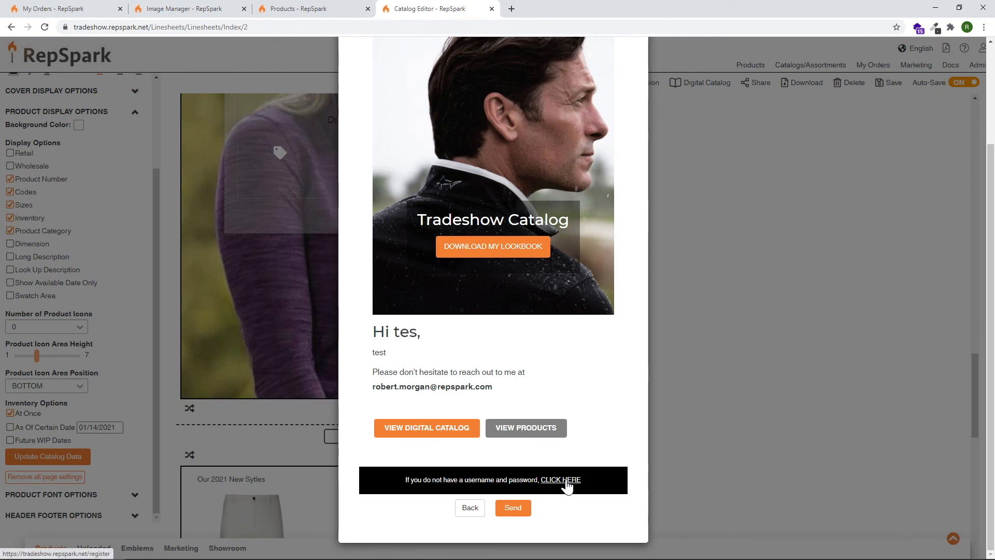
pyautogui.click(513, 509)
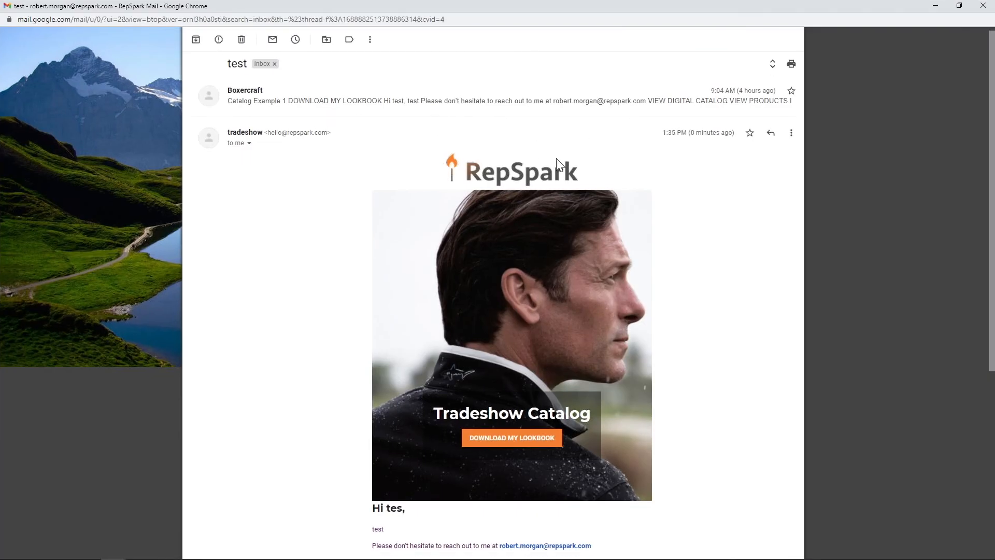
# - Review the received catalog e-mail in Gmail, expand its trimmed footer with the registration link, and close the message
pyautogui.scroll(-5, 577, 175)
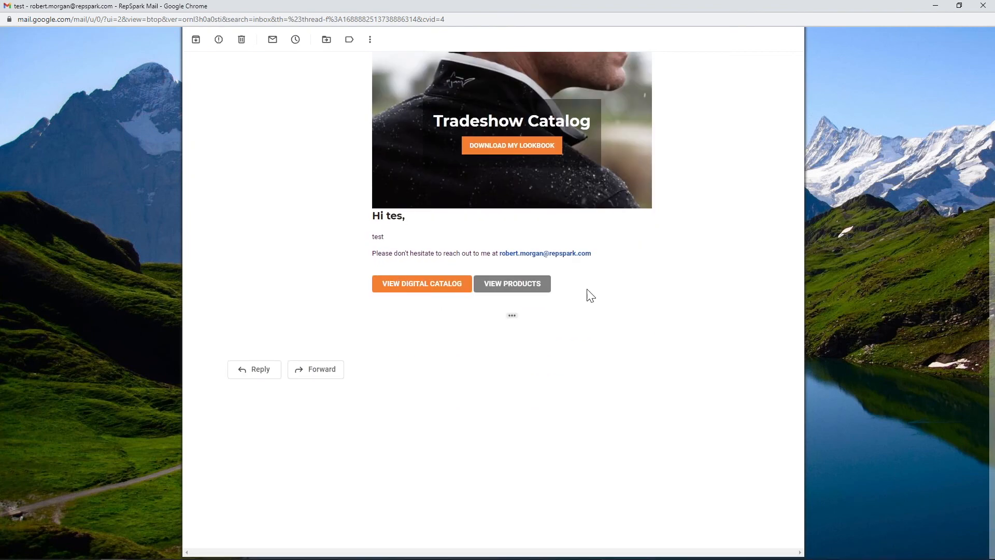
pyautogui.scroll(4, 675, 226)
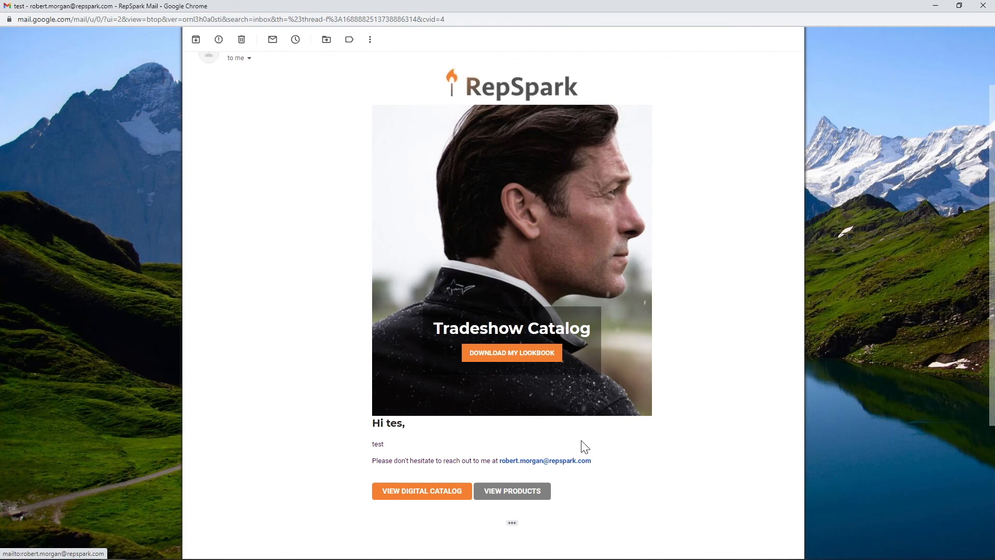
pyautogui.scroll(-2, 584, 444)
pyautogui.click(511, 421)
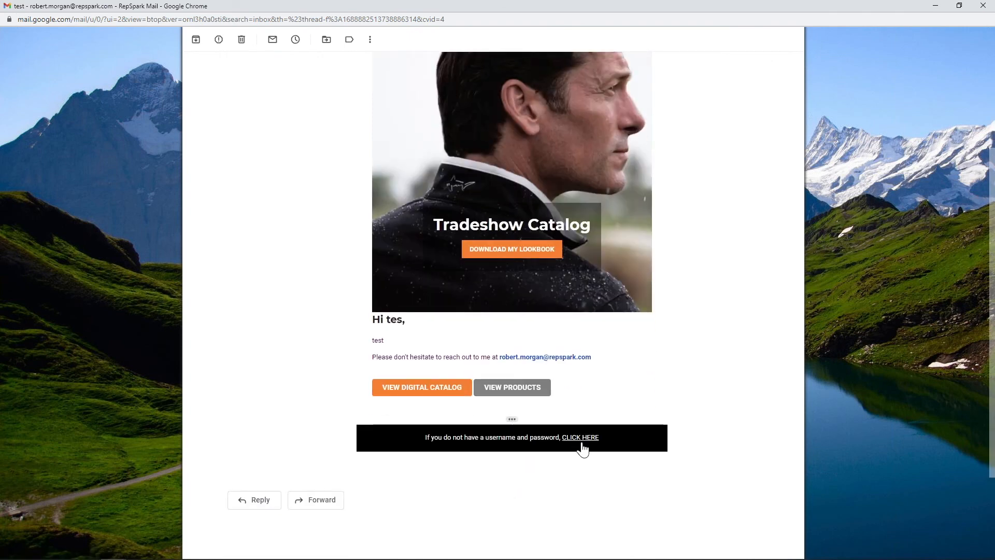
pyautogui.scroll(4, 789, 98)
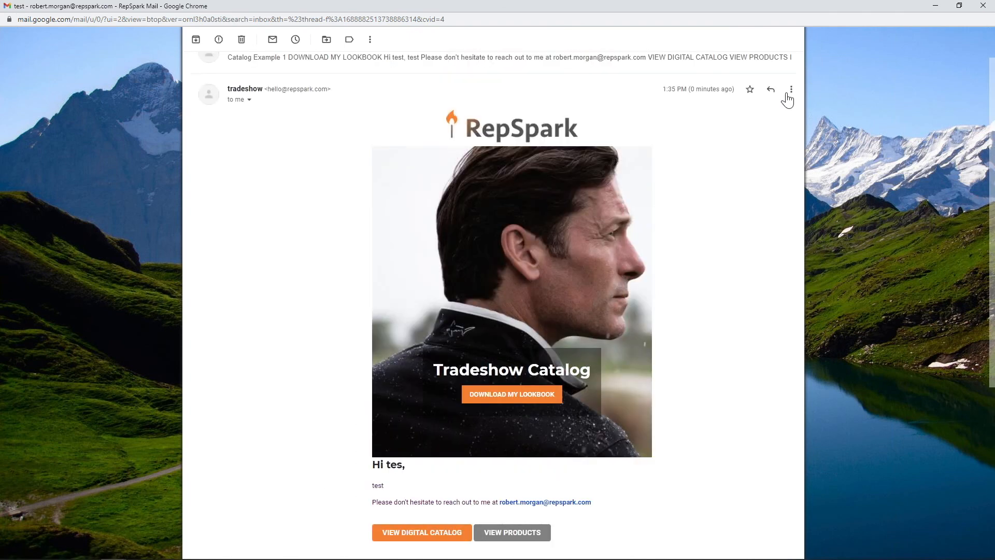
pyautogui.click(981, 5)
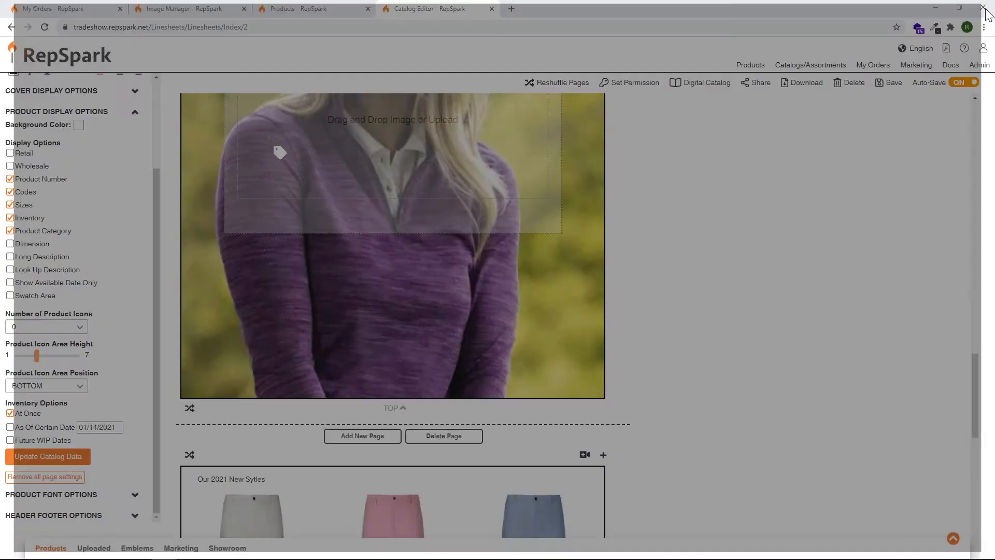
# - Leave the editor for the digital version of the catalog and show it in full screen
pyautogui.click(703, 86)
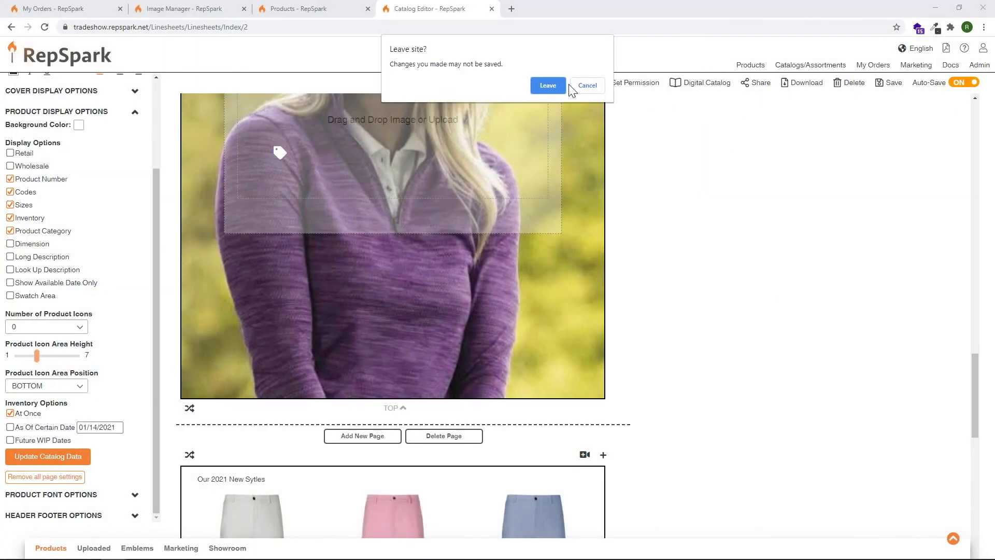
pyautogui.click(551, 85)
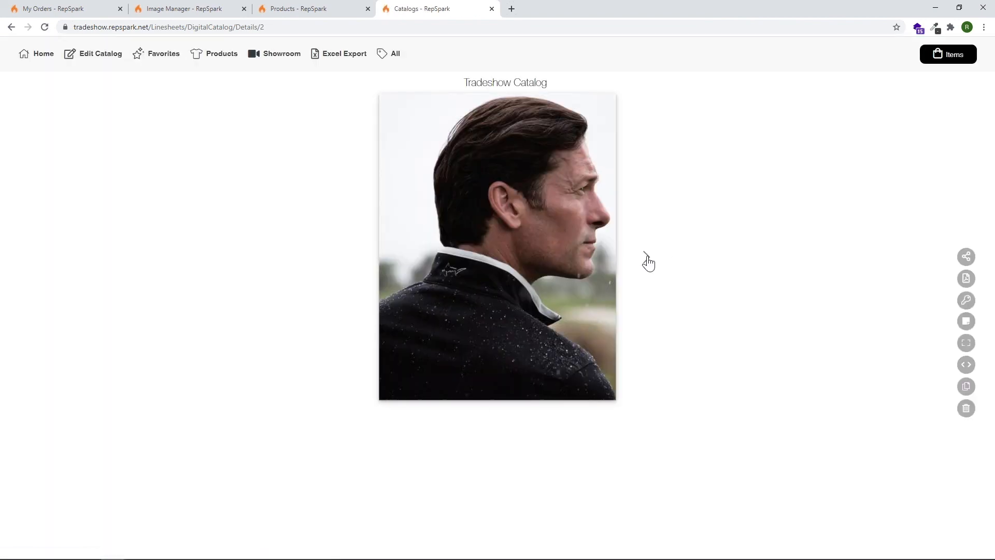
pyautogui.click(966, 342)
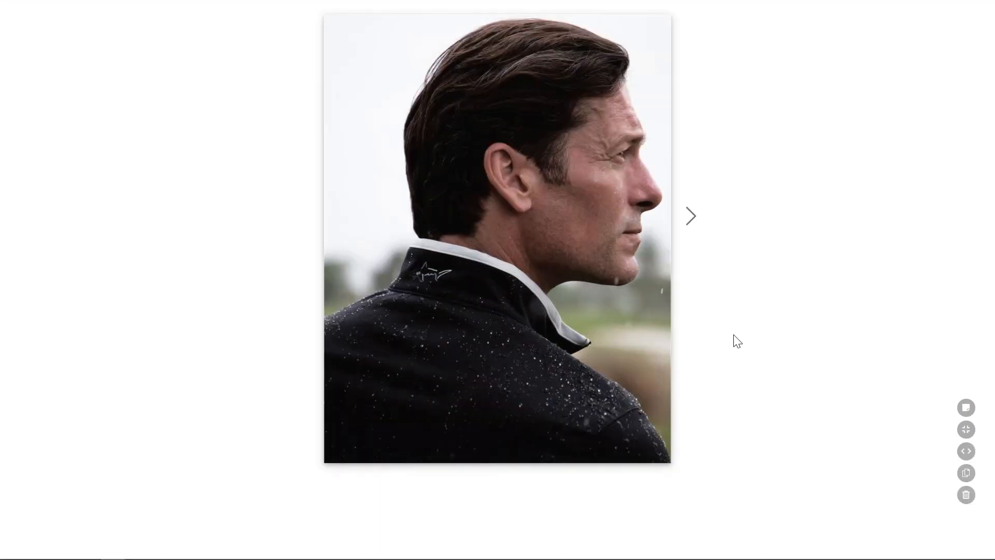
# - Turn to the belts and feature page spread, inspect the product linked to the pullover's tag, and close its details
pyautogui.click(692, 221)
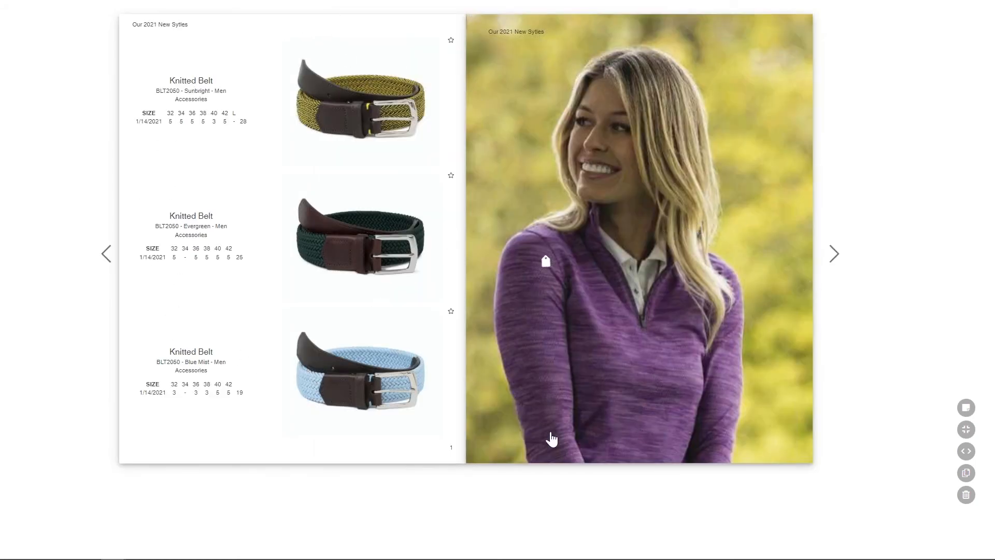
pyautogui.click(546, 263)
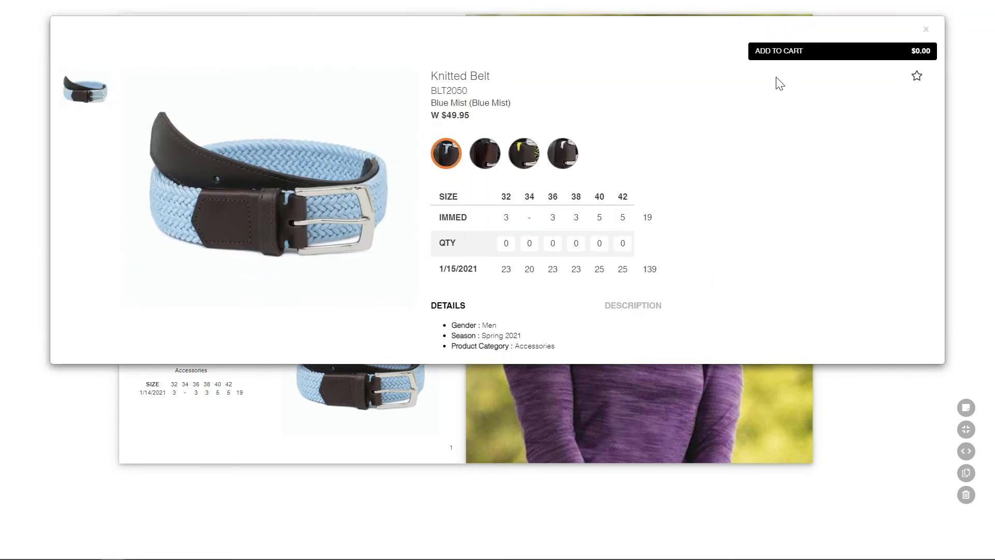
pyautogui.click(926, 29)
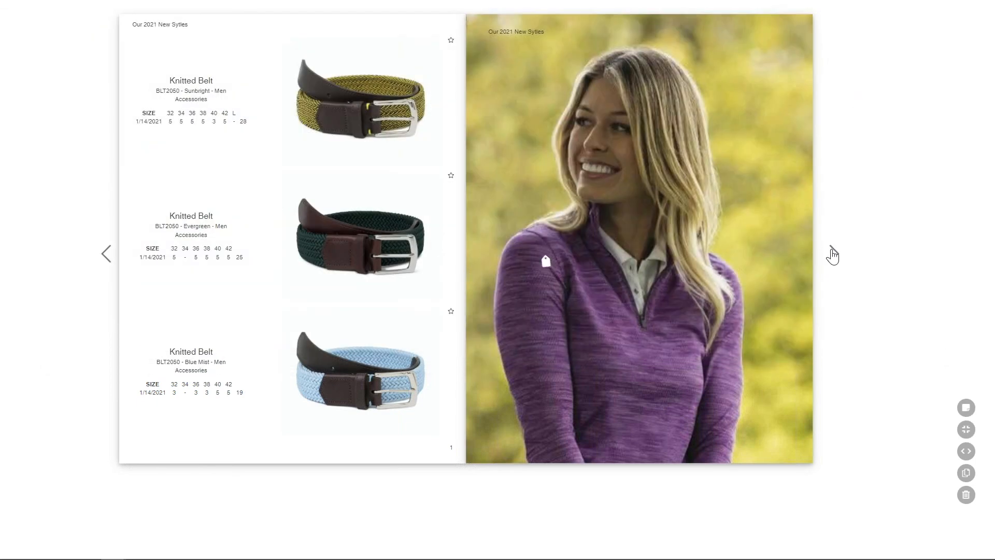
# - Turn to the shorts and polos page, inspect the red MI75 Stretch Sky Polo in several other colors, and close its details
pyautogui.click(833, 253)
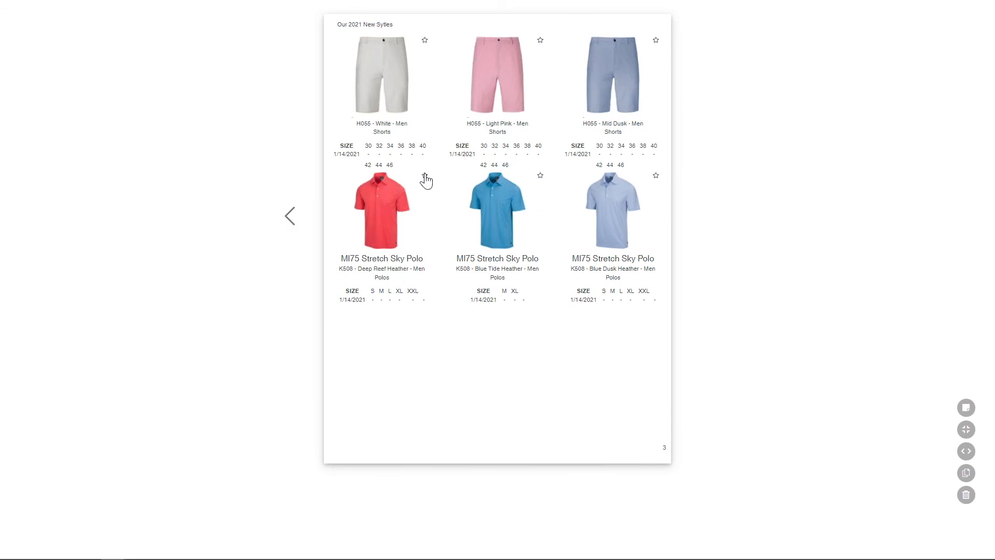
pyautogui.click(376, 218)
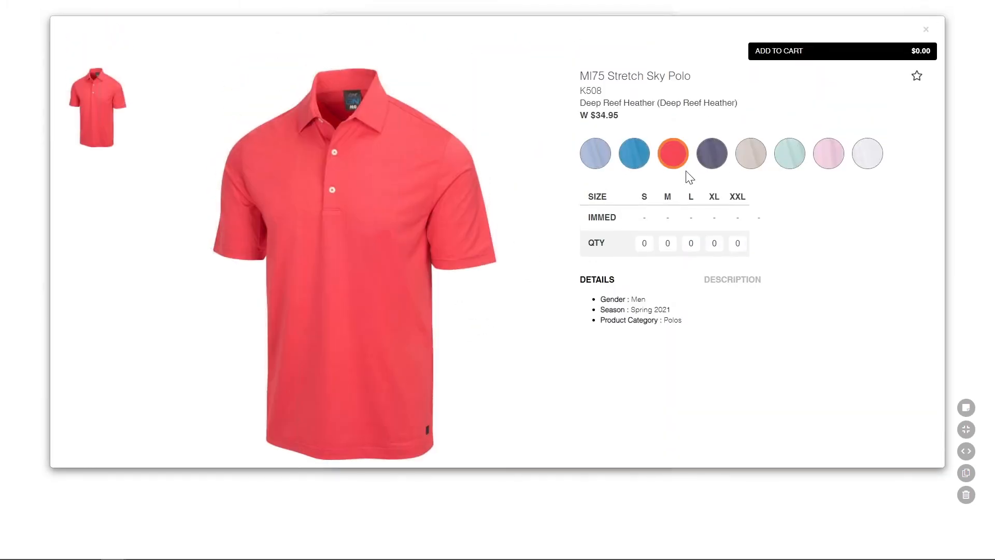
pyautogui.click(634, 156)
pyautogui.click(711, 158)
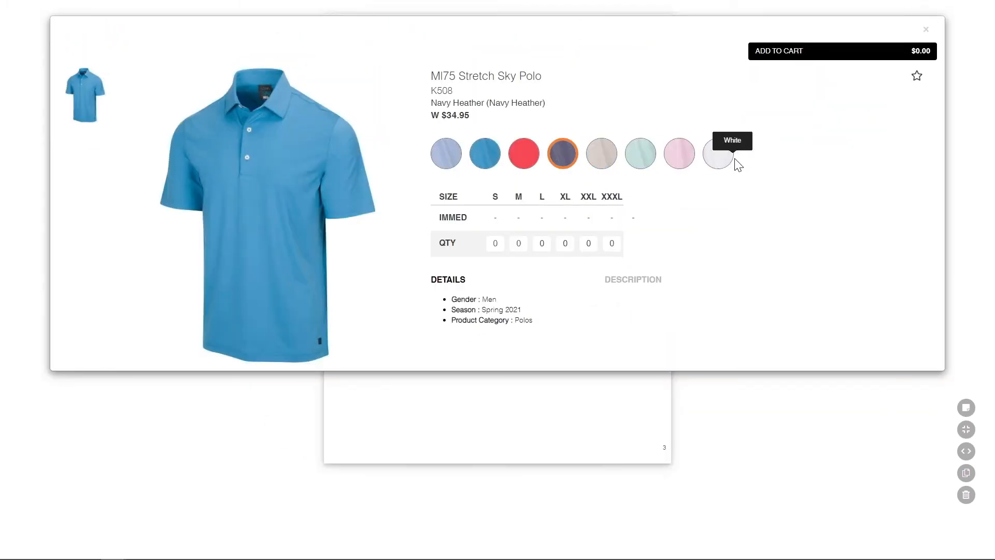
pyautogui.click(638, 153)
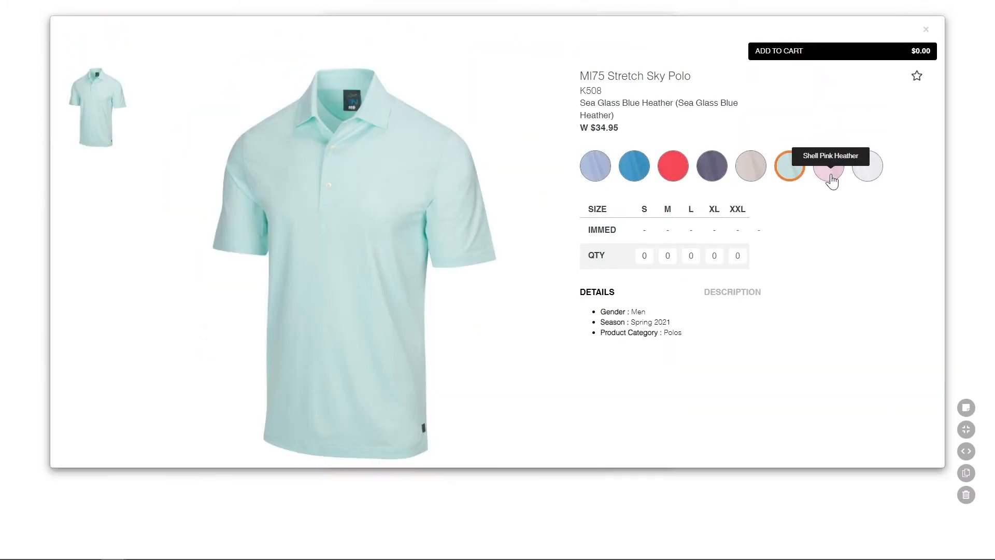
pyautogui.click(829, 161)
pyautogui.click(926, 29)
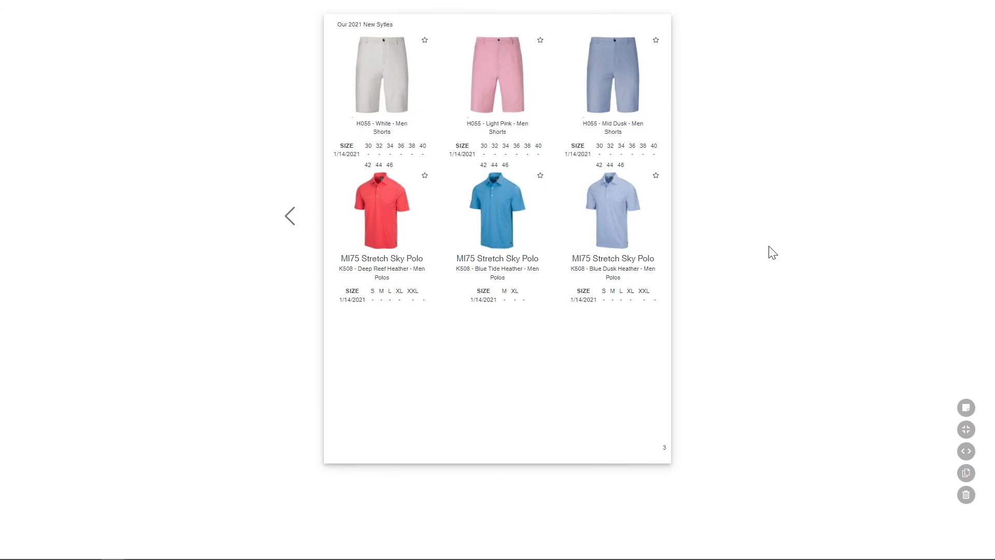
# - Leave the full-screen view and reopen the Tradeshow Catalog for editing at its belts page
pyautogui.press('Escape')
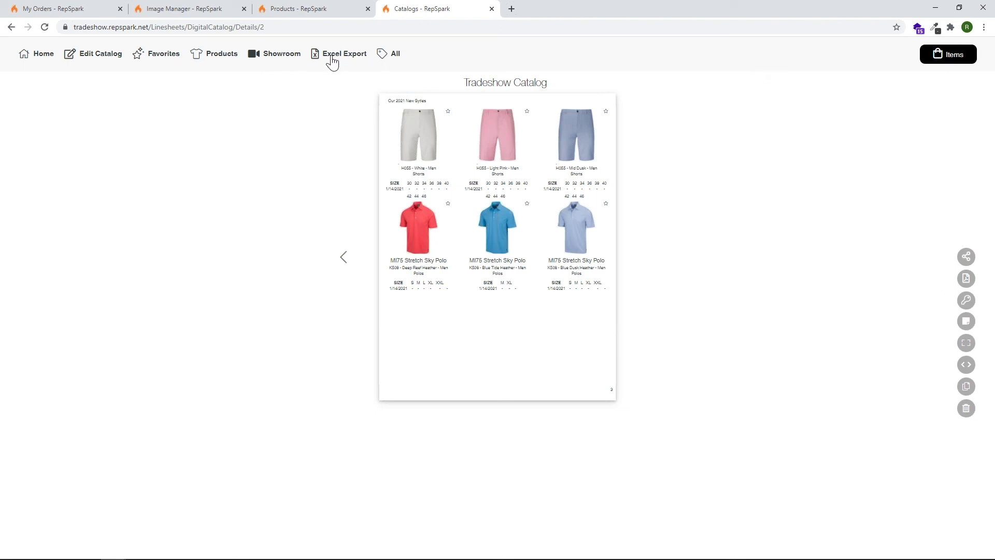
pyautogui.click(90, 58)
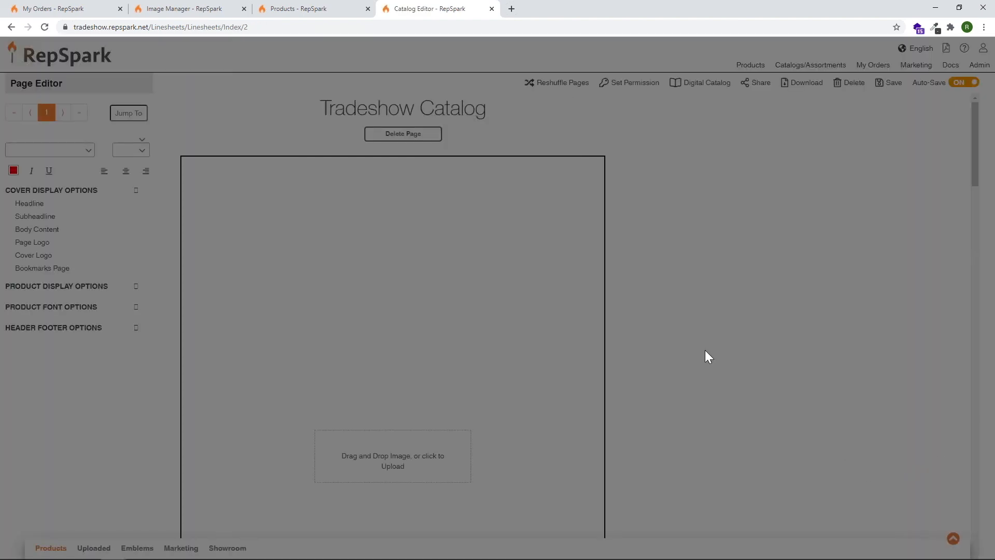
pyautogui.scroll(-4, 762, 337)
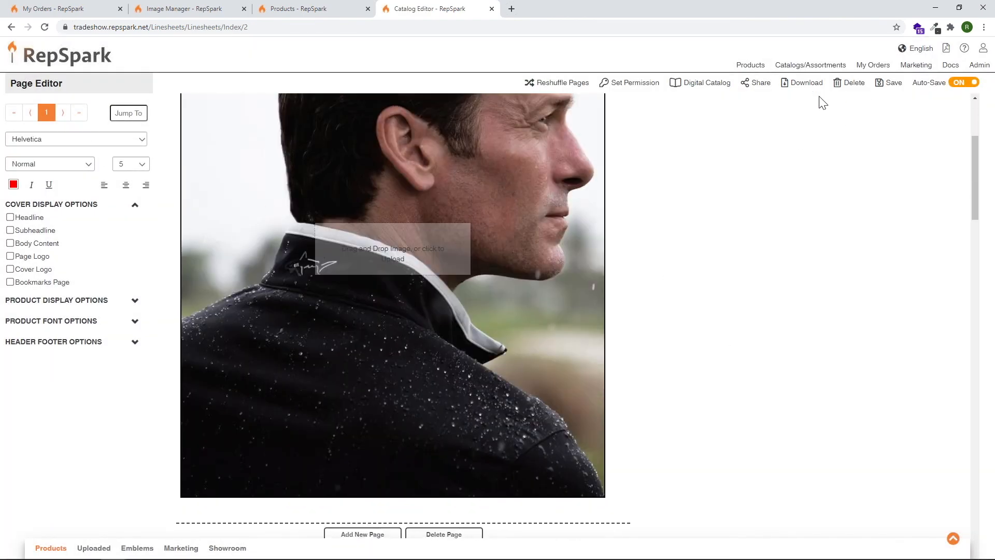
pyautogui.scroll(-6, 650, 303)
pyautogui.scroll(-5, 591, 290)
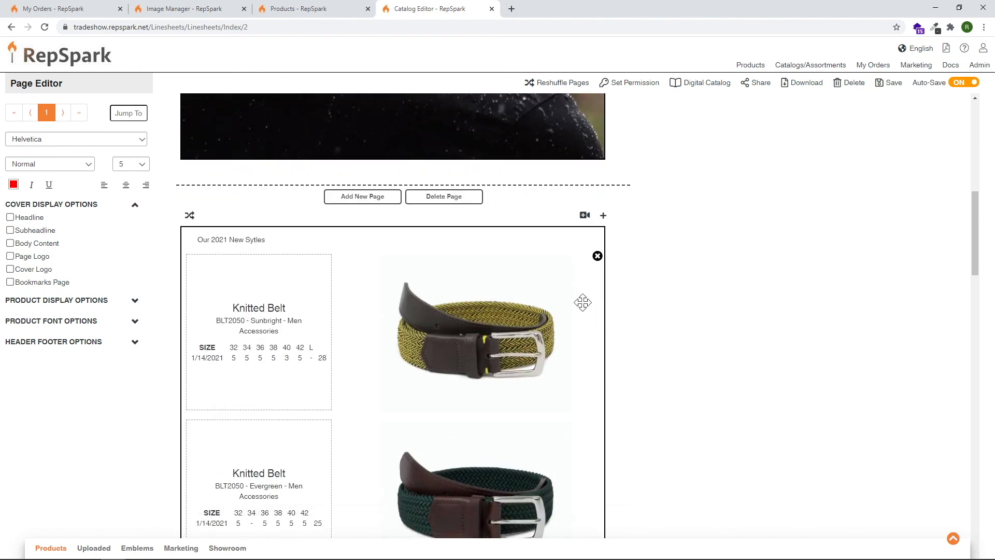
pyautogui.click(394, 555)
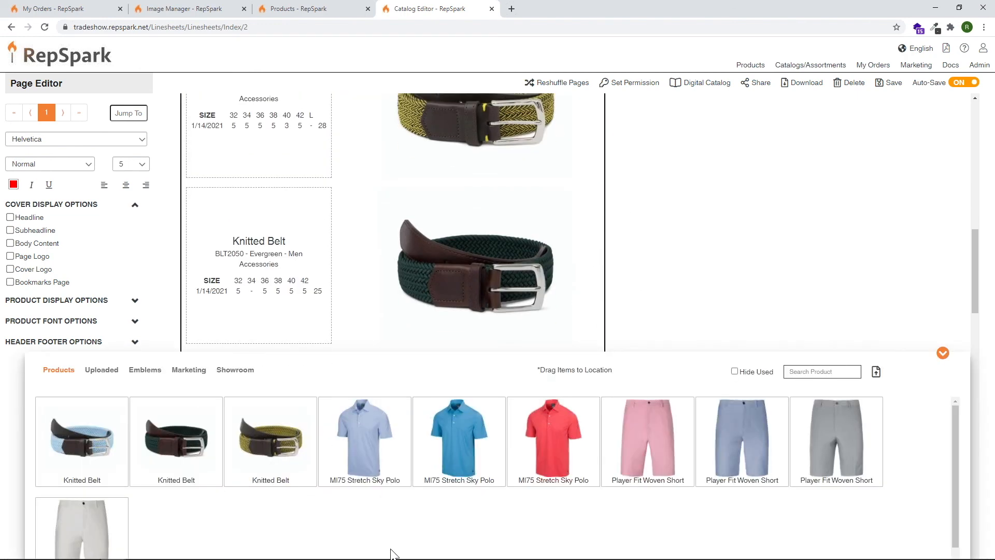
pyautogui.click(234, 376)
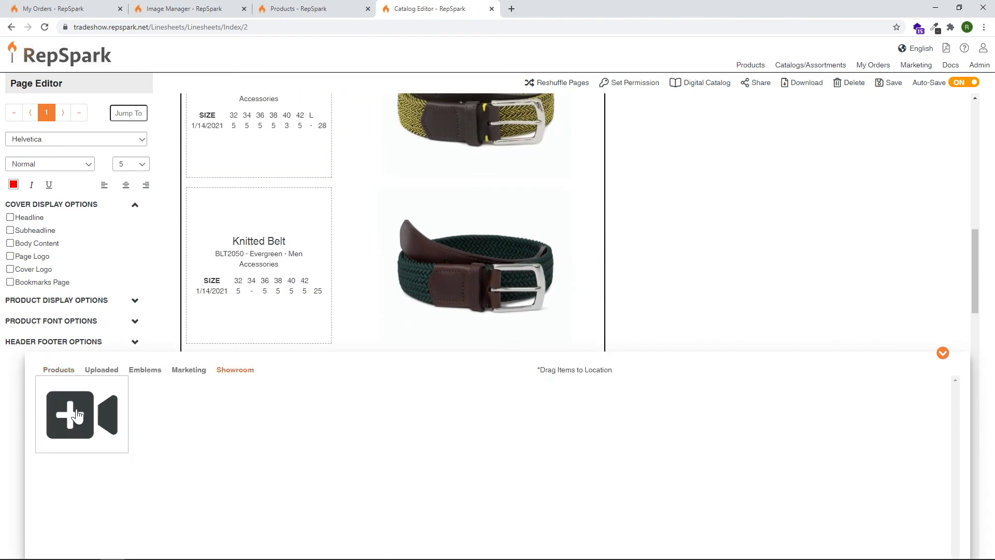
pyautogui.click(78, 417)
pyautogui.click(506, 120)
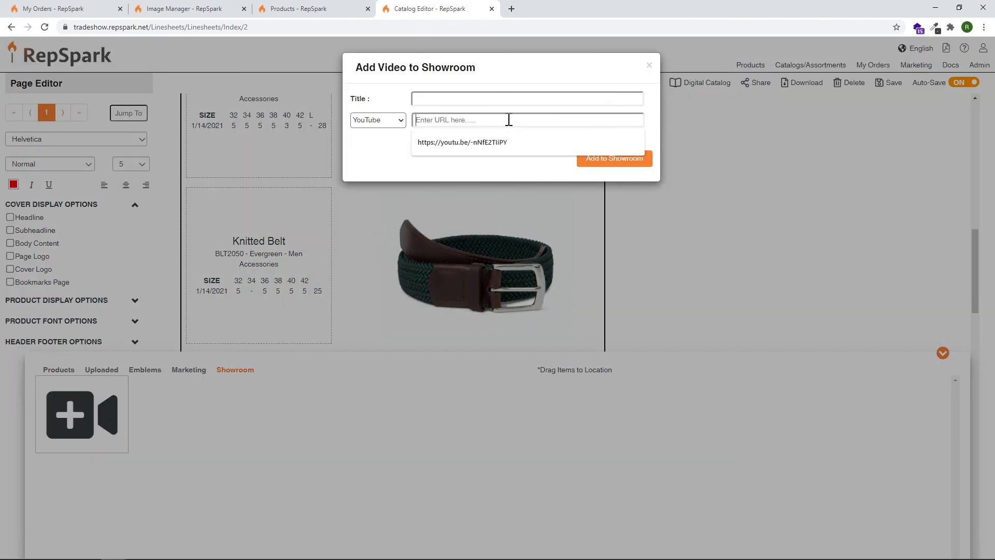
pyautogui.click(496, 141)
pyautogui.click(395, 121)
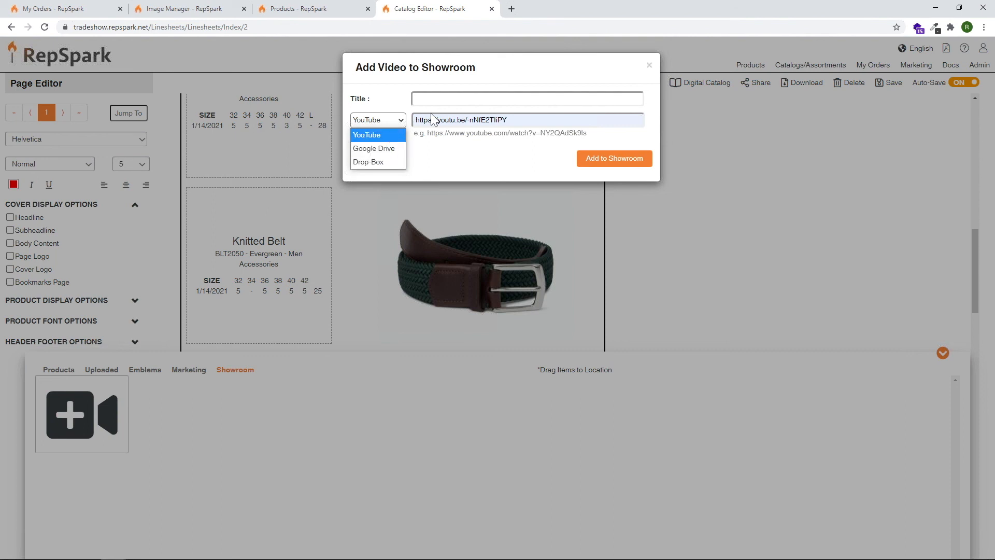
pyautogui.click(446, 100)
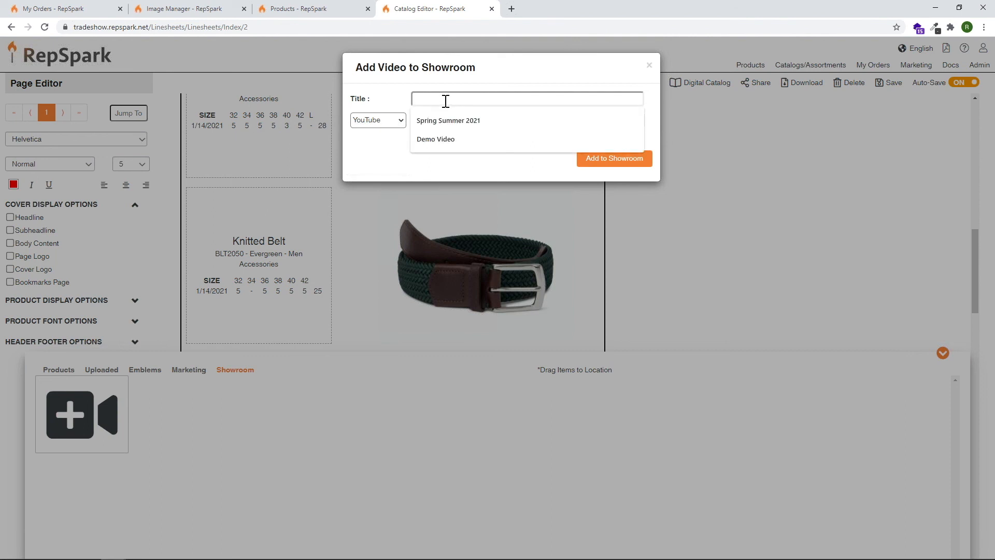
pyautogui.write('Video 1')
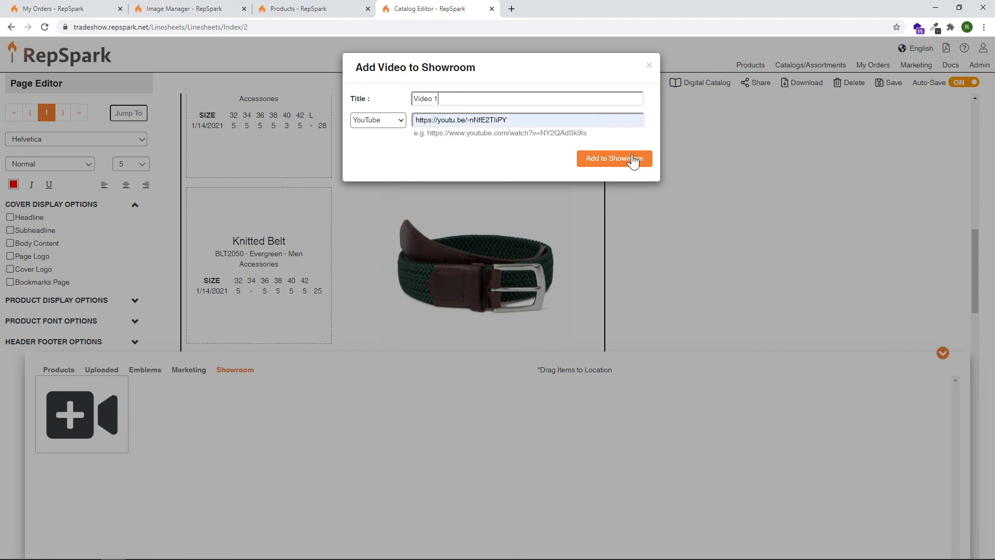
pyautogui.click(632, 159)
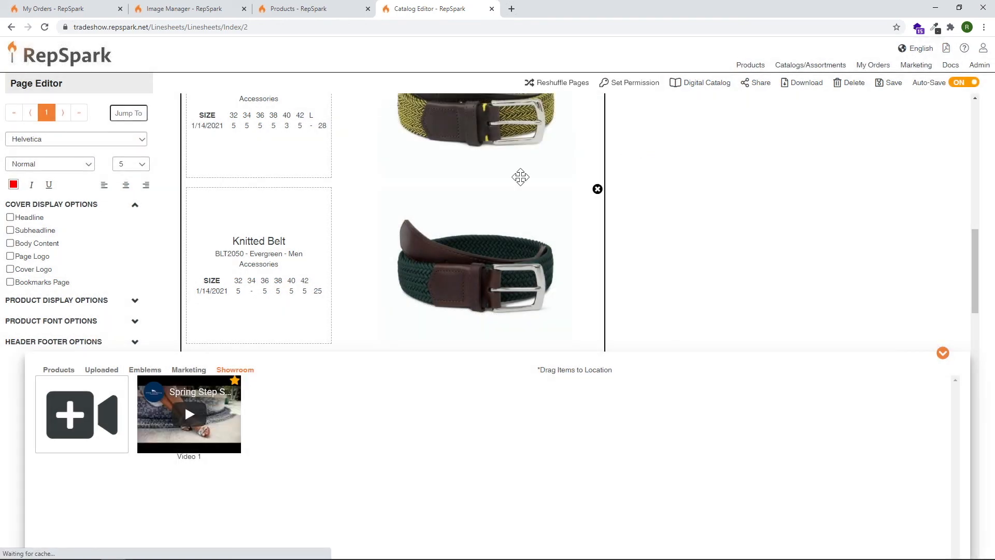
# - Collapse the showroom tray and add a new page at the catalog's end with the Product Portrait Medium Text layout
pyautogui.scroll(10, 636, 337)
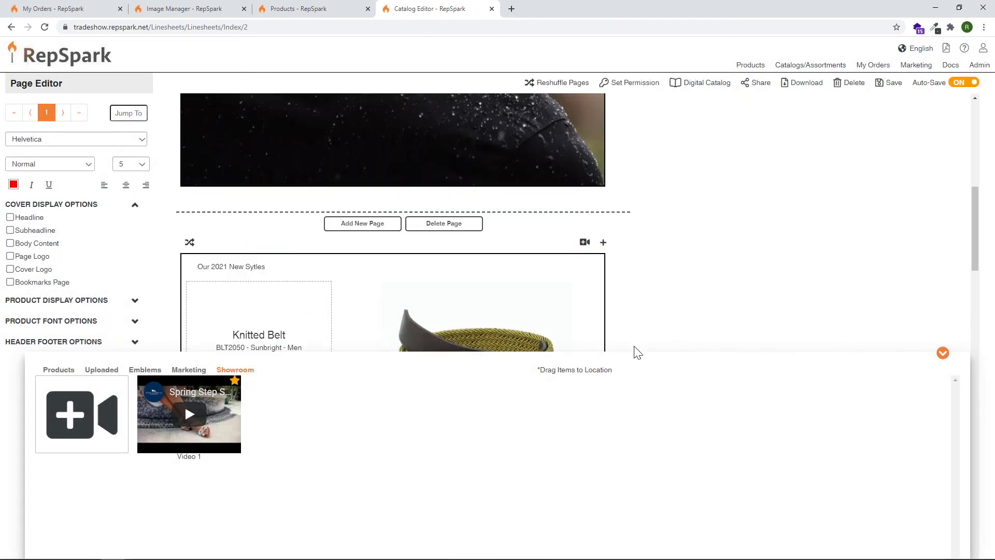
pyautogui.scroll(1, 971, 163)
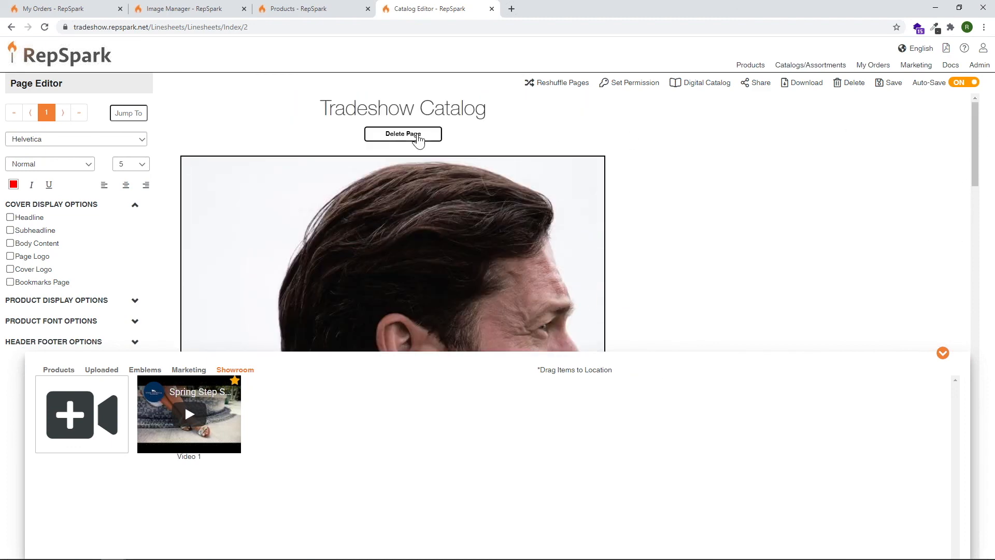
pyautogui.click(942, 353)
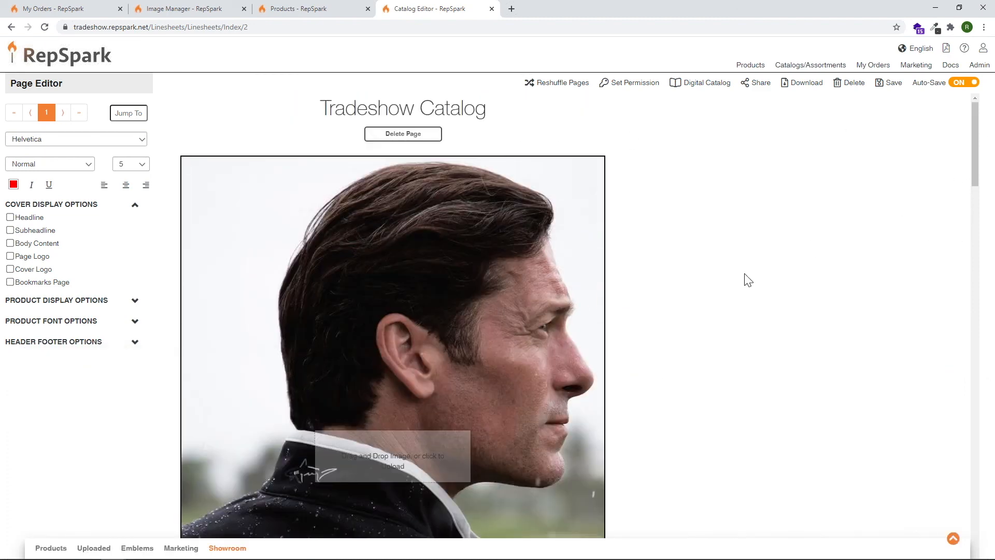
pyautogui.scroll(-8, 748, 278)
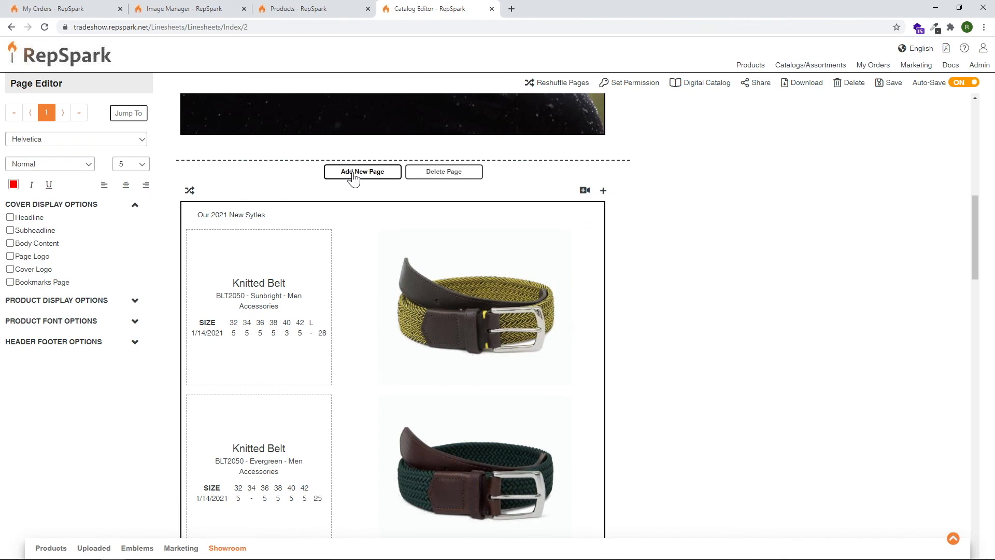
pyautogui.click(355, 178)
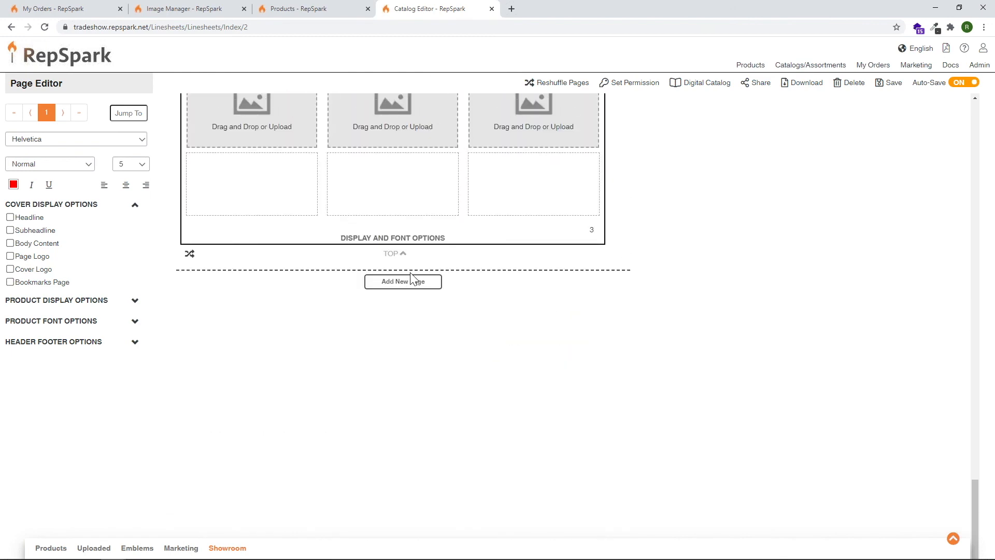
pyautogui.click(413, 281)
pyautogui.click(415, 298)
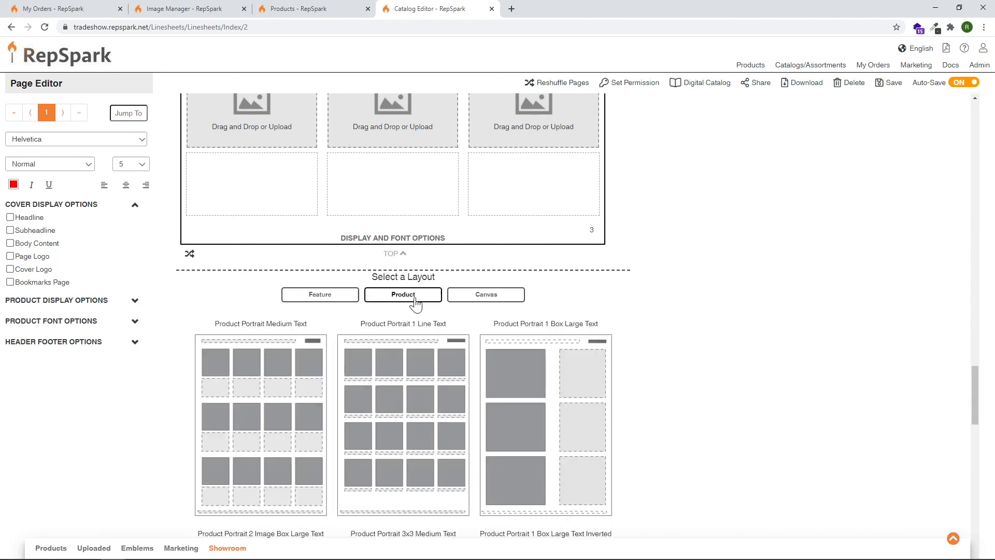
pyautogui.scroll(-2, 444, 349)
pyautogui.click(310, 299)
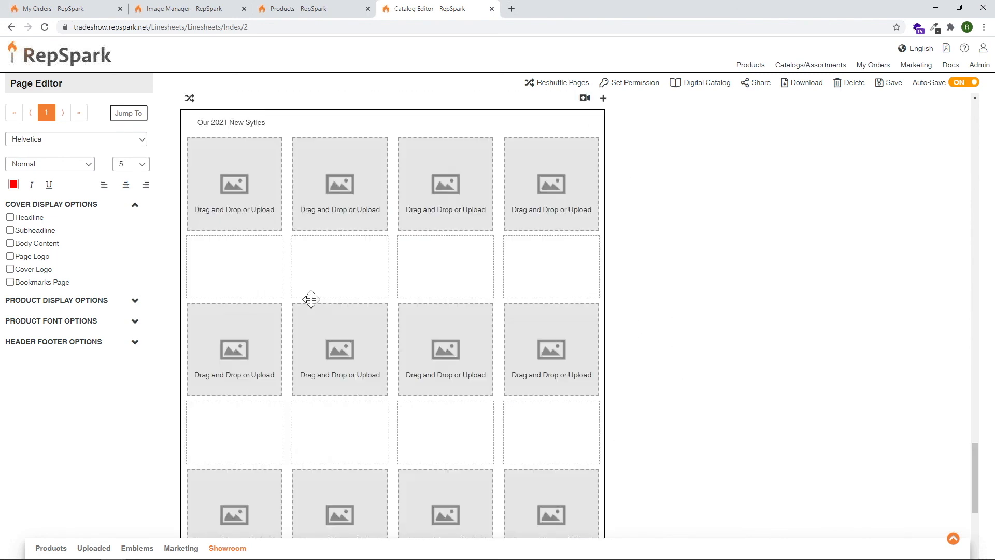
# - Preview Video 1 from the showroom briefly and attach it to the new product page
pyautogui.click(584, 100)
pyautogui.click(427, 127)
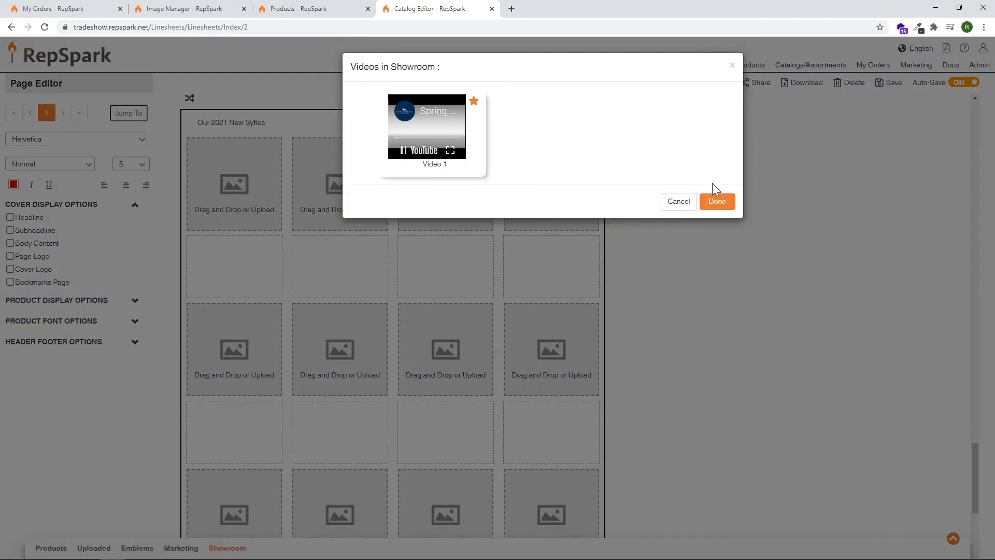
pyautogui.click(403, 152)
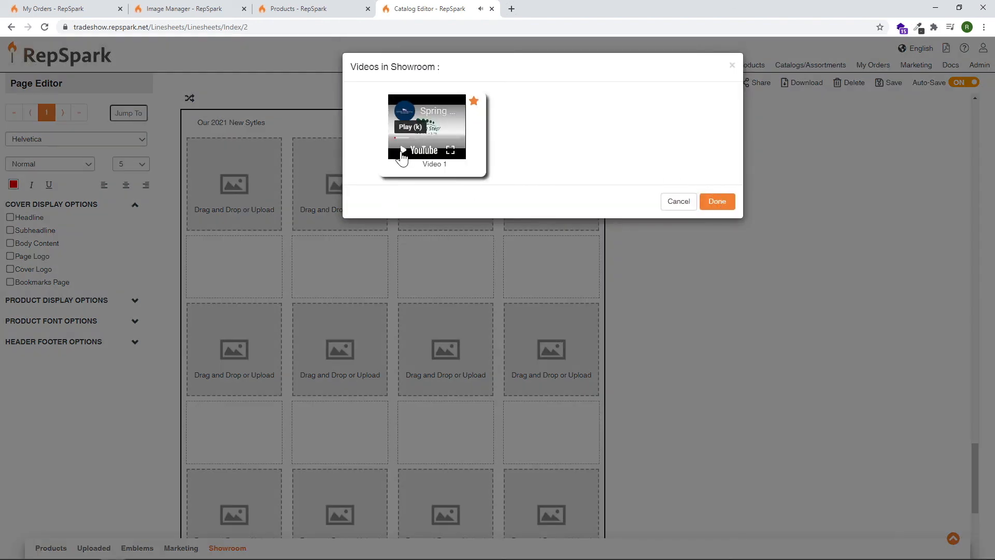
pyautogui.click(468, 159)
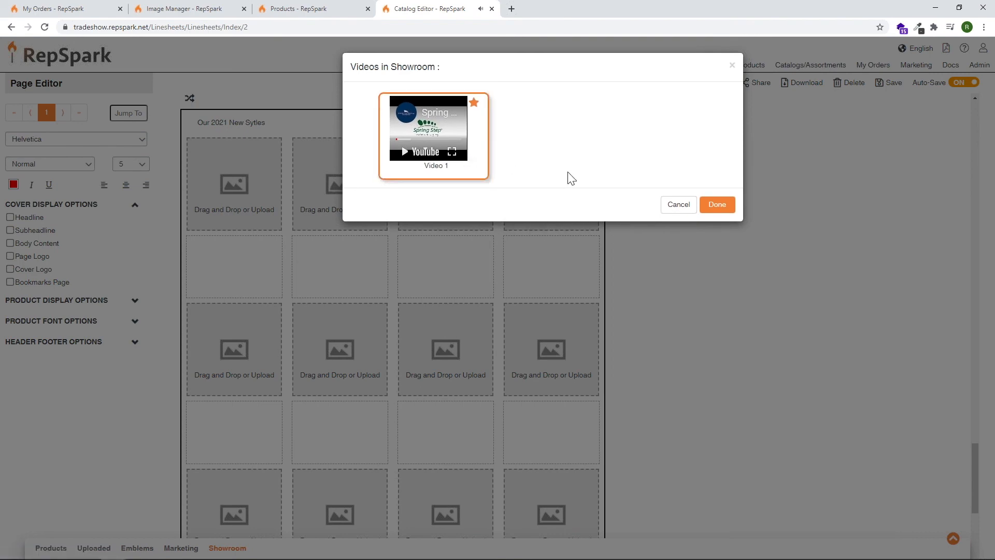
pyautogui.click(716, 204)
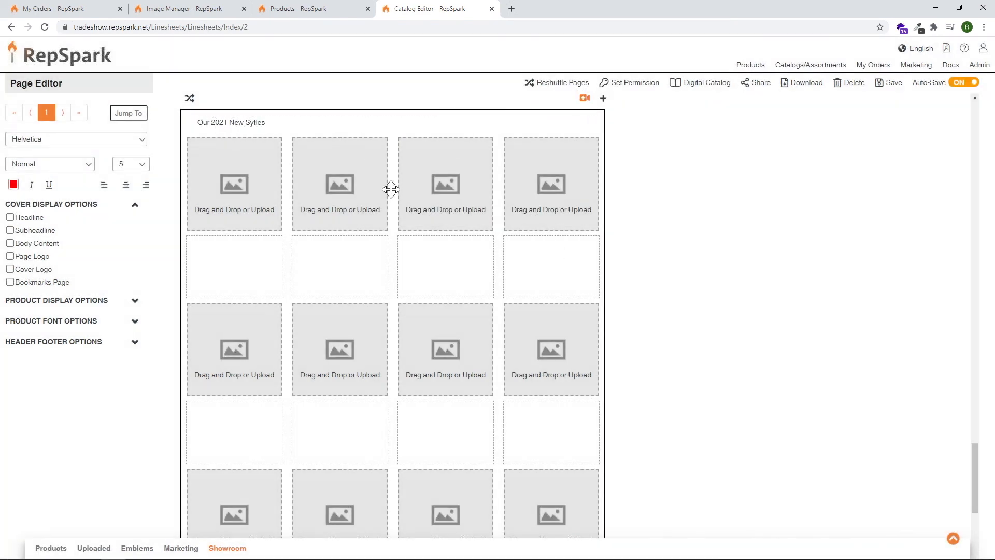
# - Expand the item tray at the new page and browse the catalog's available products
pyautogui.scroll(-6, 295, 324)
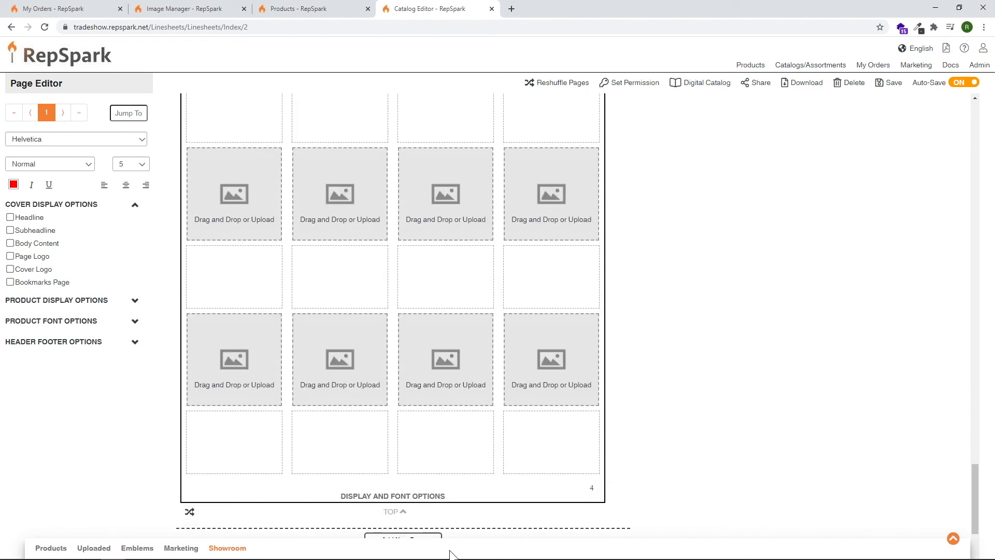
pyautogui.click(452, 553)
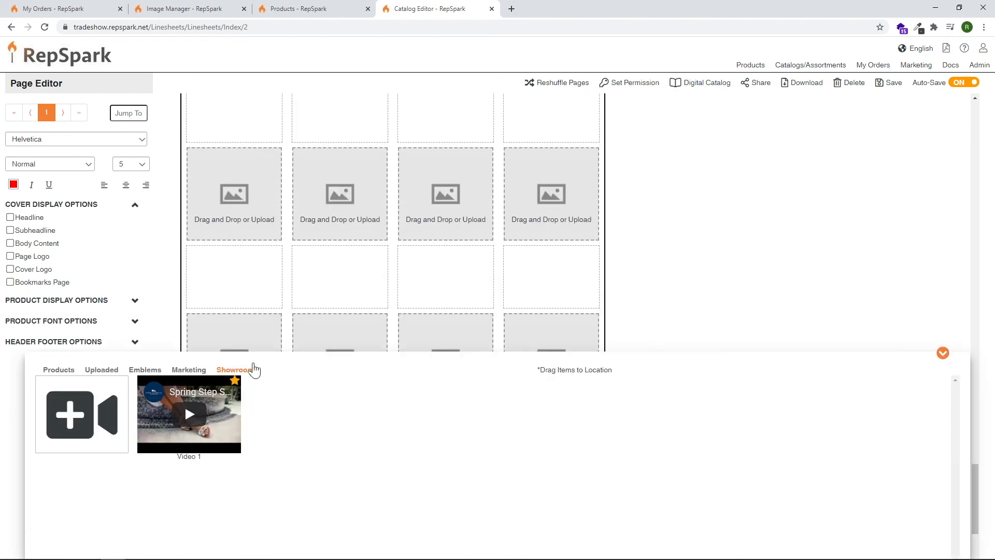
pyautogui.click(59, 369)
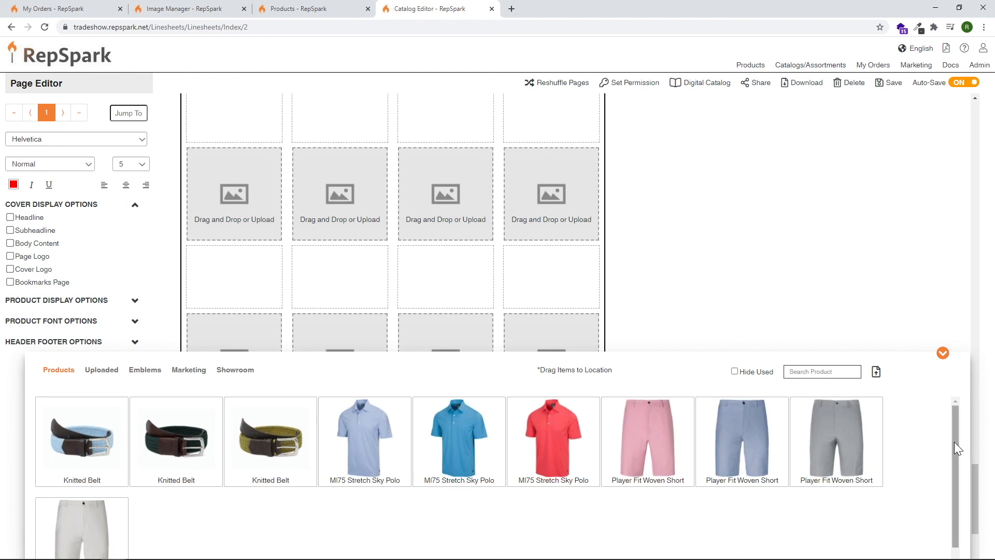
pyautogui.scroll(-2, 955, 456)
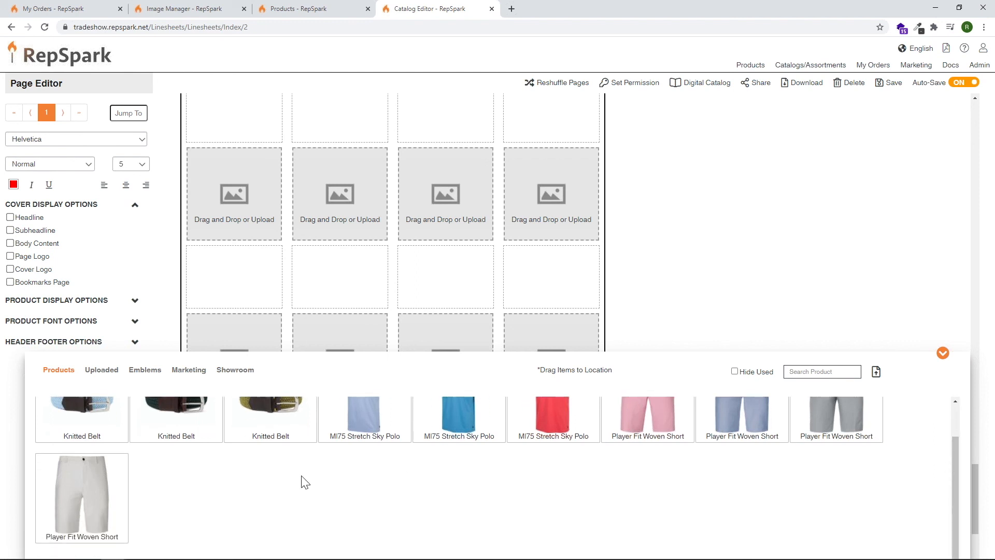
pyautogui.scroll(2, 955, 489)
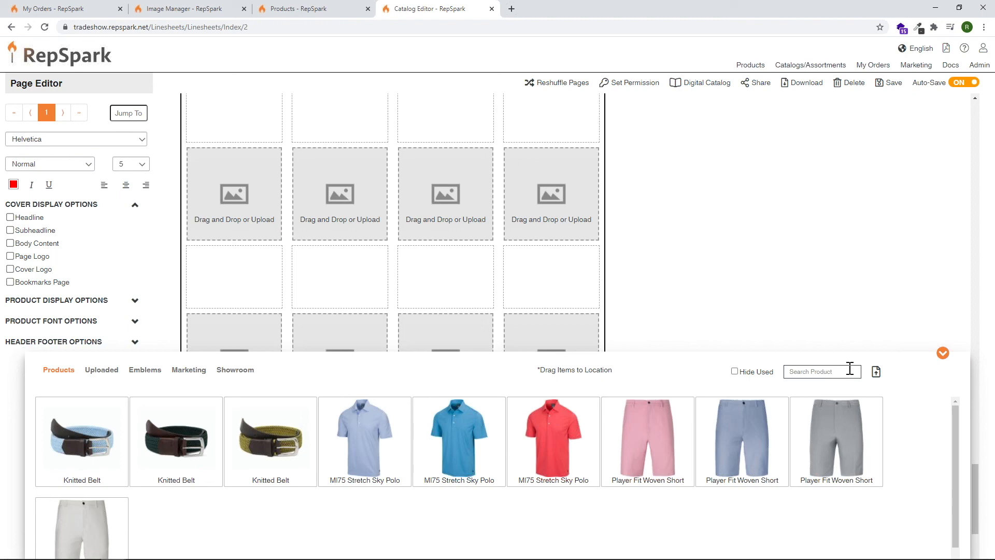
# - Start adding products to the catalog and search for "pant"
pyautogui.click(876, 371)
pyautogui.click(503, 101)
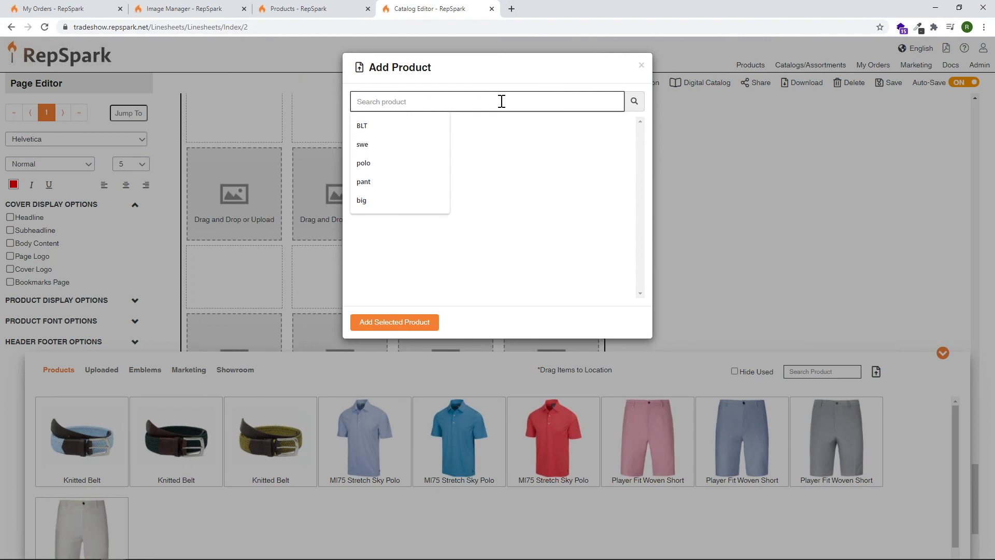
pyautogui.write('pant')
pyautogui.press('Return')
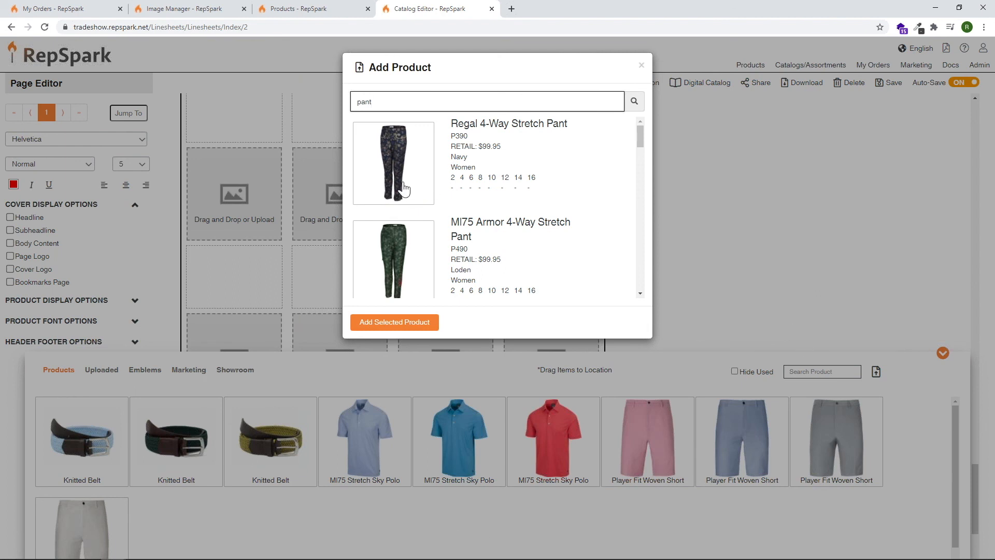
# - Select several pants, including Regal 4-Way Stretch, MI75 Armor 4-Way Stretch and MI75 Micro Lux in Dark Navy and Sandstone, and add them to the catalog
pyautogui.click(411, 155)
pyautogui.click(410, 274)
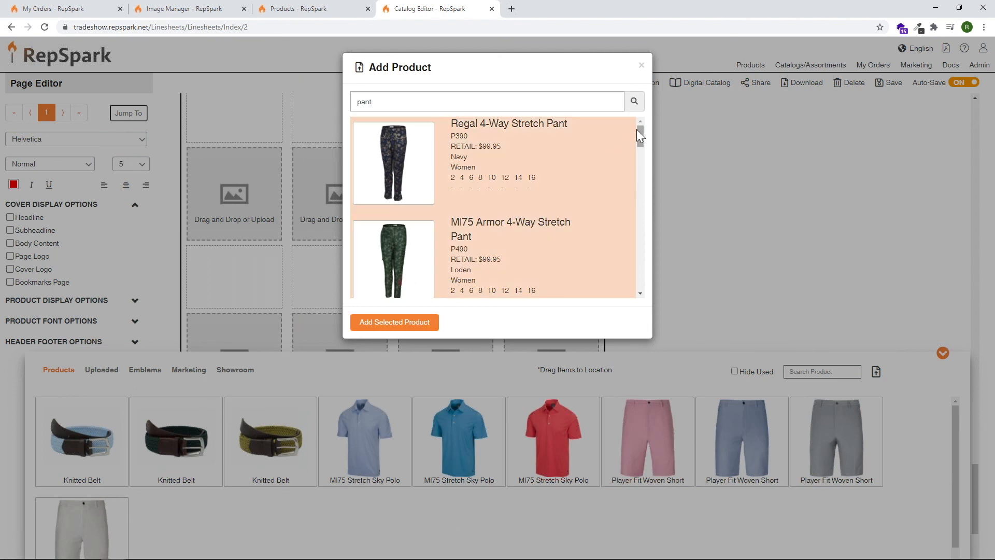
pyautogui.scroll(-3, 637, 133)
pyautogui.click(422, 200)
pyautogui.click(406, 275)
pyautogui.scroll(-2, 447, 252)
pyautogui.scroll(-2, 446, 253)
pyautogui.click(400, 166)
pyautogui.scroll(-2, 403, 305)
pyautogui.click(413, 237)
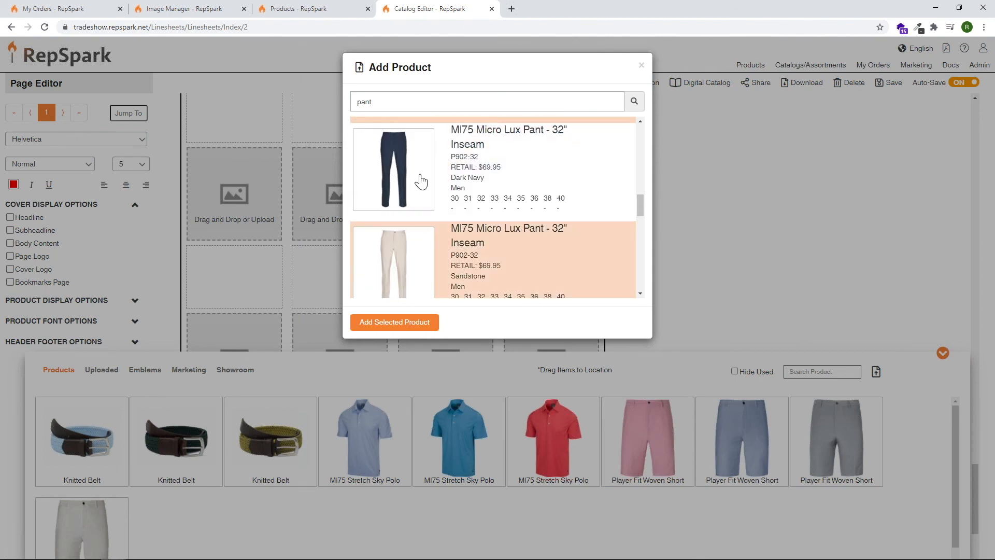
pyautogui.click(421, 181)
pyautogui.click(407, 317)
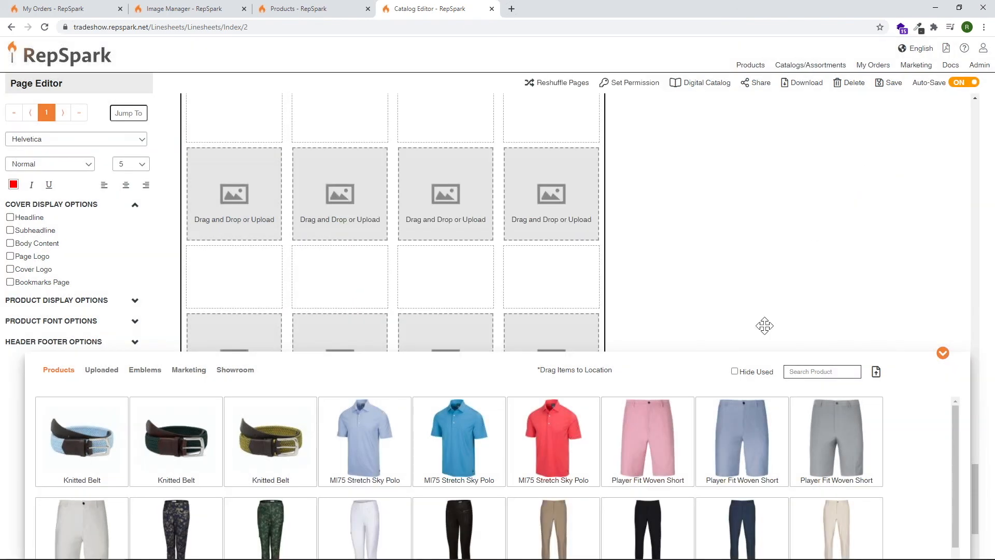
# - Fill the last row of page 4 with the black Stretch Ankle Pant and the 32" Inseam pants in Black, Dark Navy and Sandstone
pyautogui.moveTo(856, 531); pyautogui.dragTo(511, 228)
pyautogui.moveTo(730, 520); pyautogui.dragTo(459, 189)
pyautogui.moveTo(648, 524); pyautogui.dragTo(332, 186)
pyautogui.moveTo(474, 520); pyautogui.dragTo(235, 228)
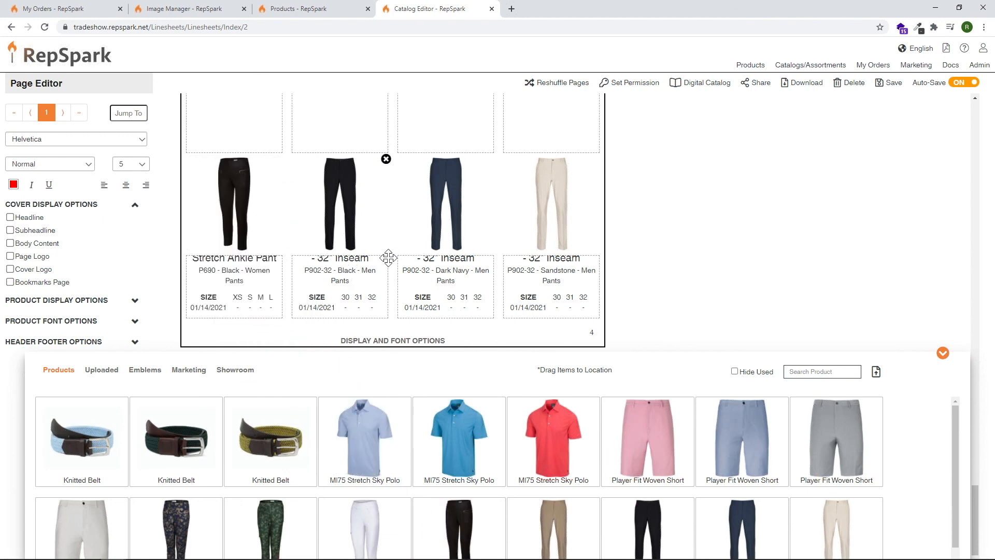
# - Check page 4, save the catalog and open it as a digital catalog
pyautogui.scroll(2, 543, 290)
pyautogui.scroll(-4, 538, 259)
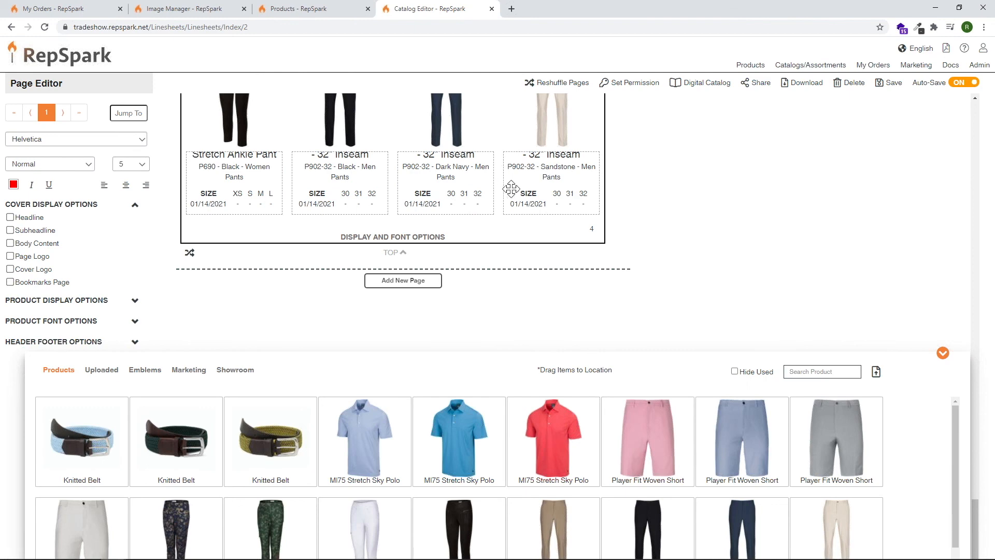
pyautogui.scroll(3, 523, 193)
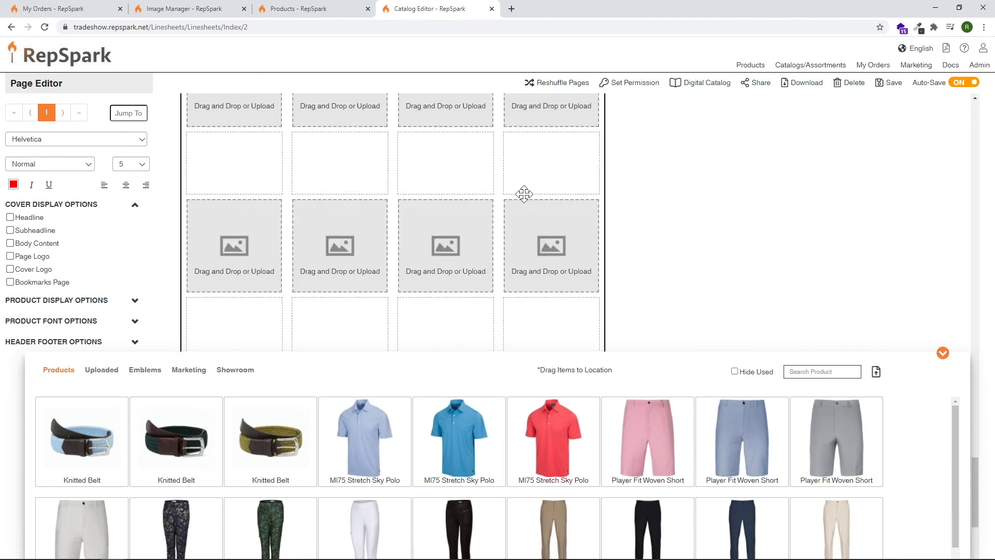
pyautogui.scroll(4, 526, 199)
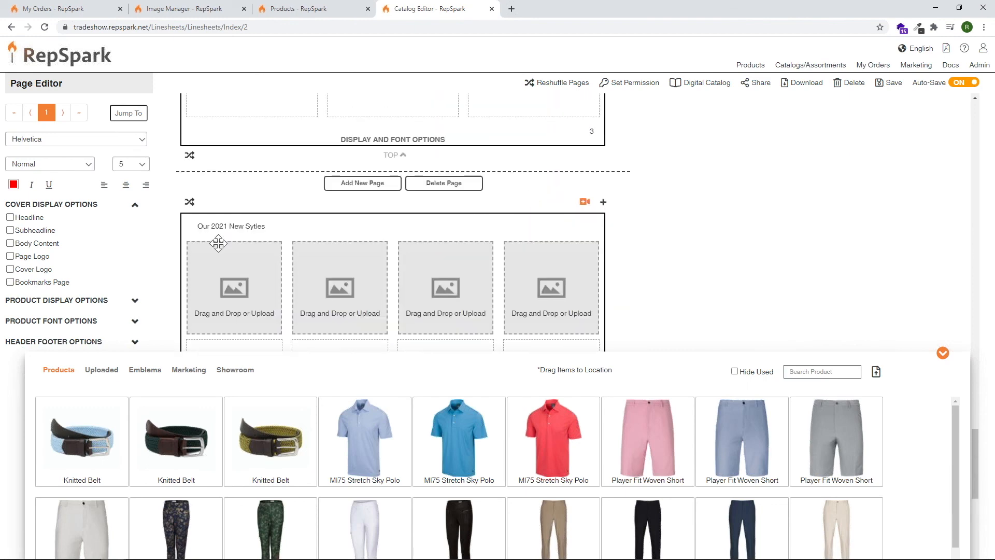
pyautogui.scroll(-5, 673, 255)
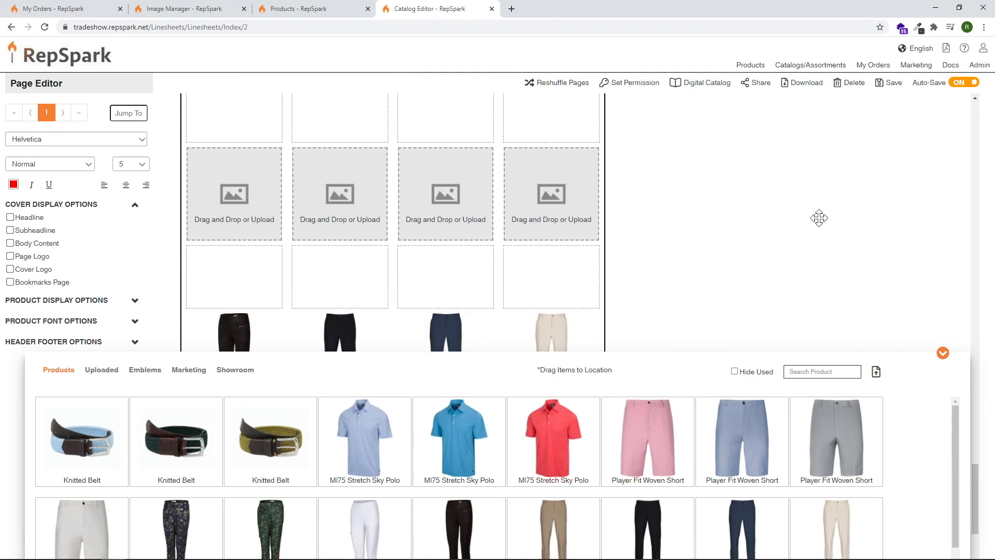
pyautogui.click(891, 85)
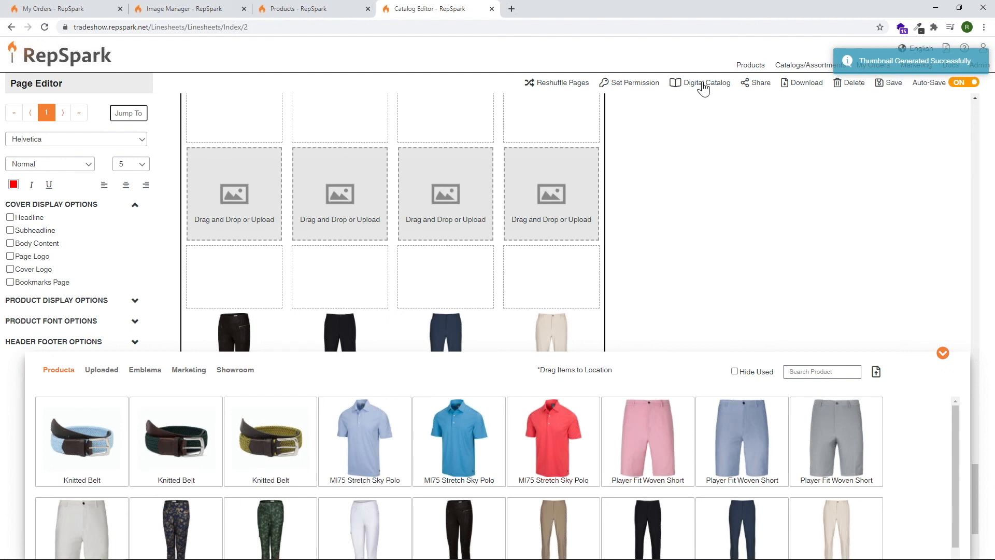
pyautogui.click(703, 84)
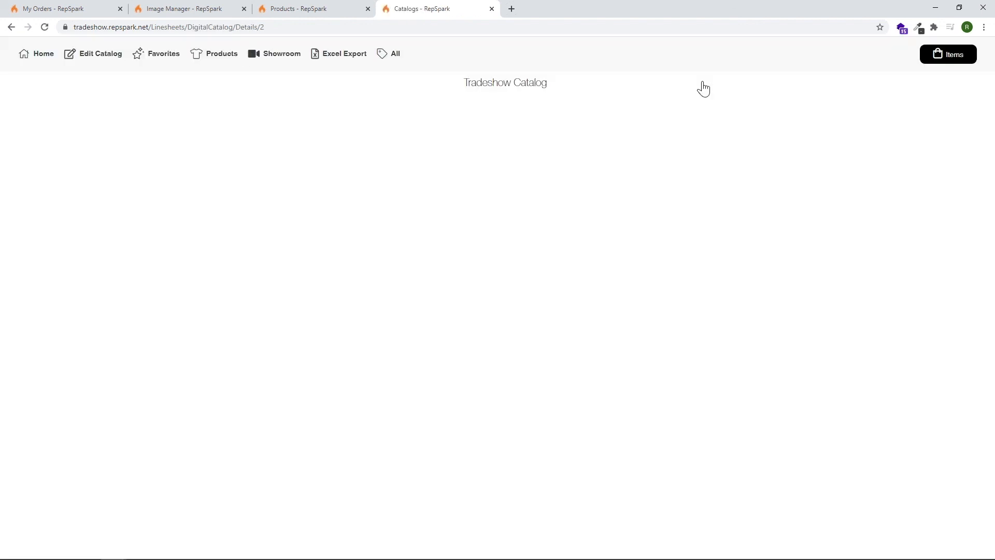